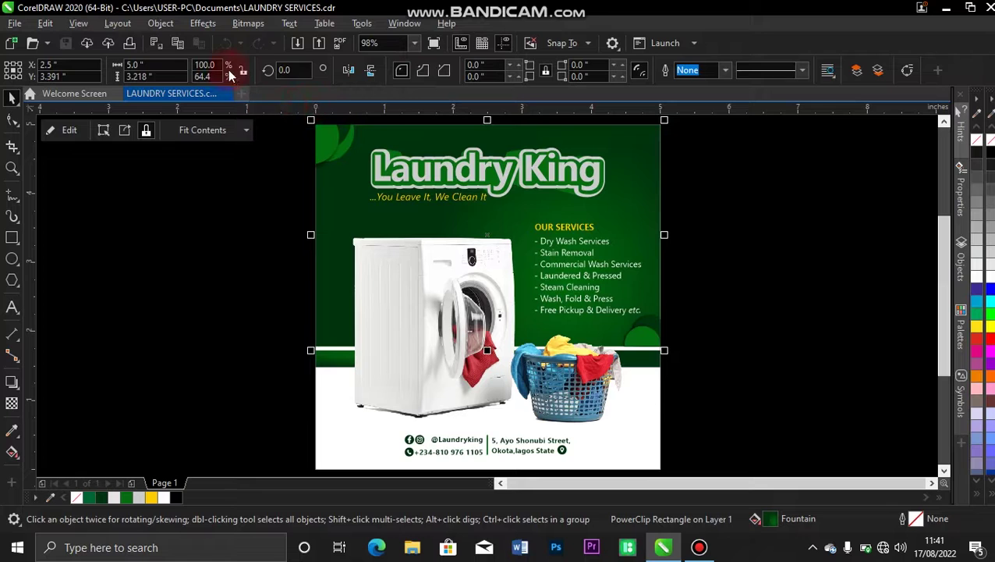
Check the page size with units kept in inches, and add a second page.
left_click(207, 287)
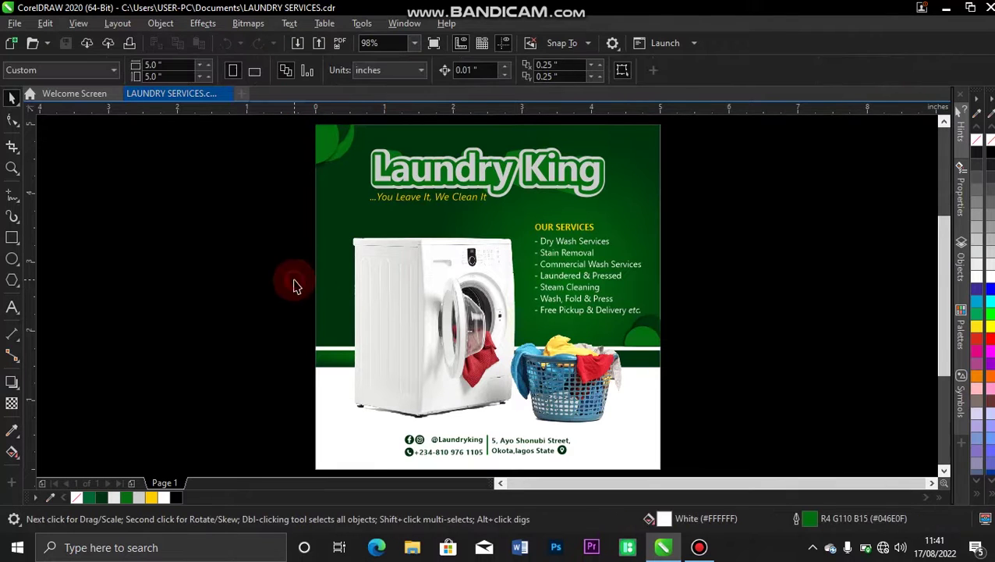
left_click(186, 64)
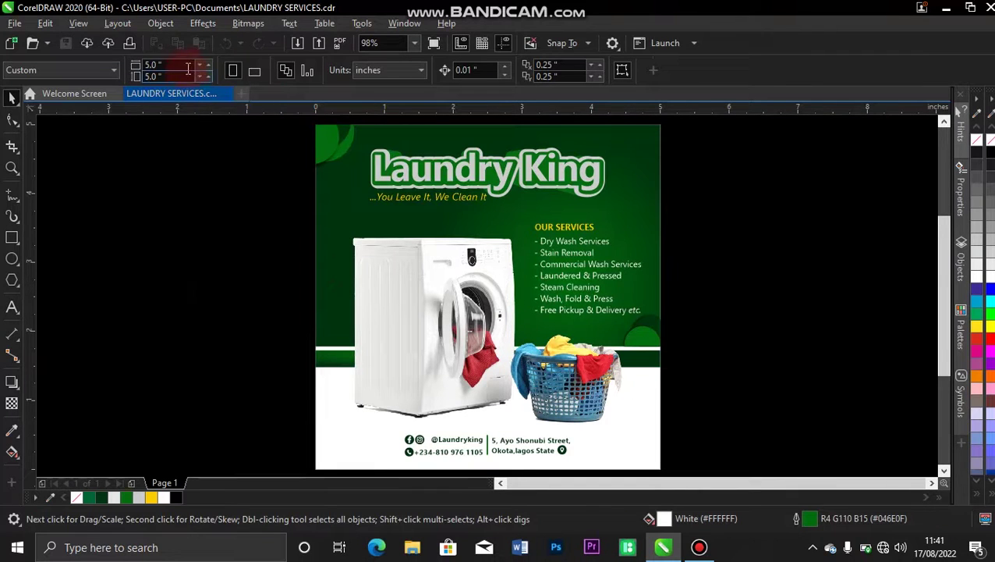
left_click(417, 66)
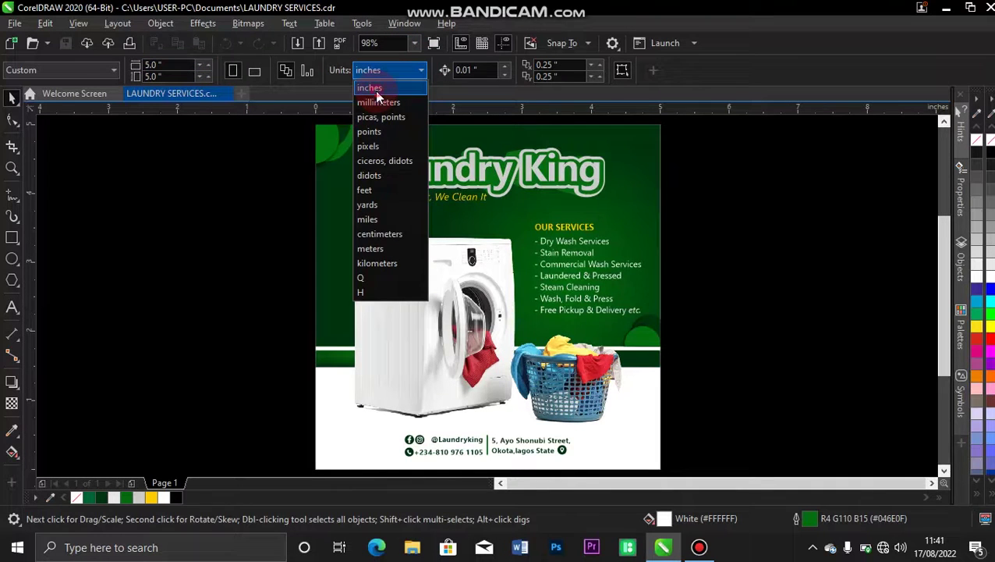
left_click(376, 91)
left_click(178, 70)
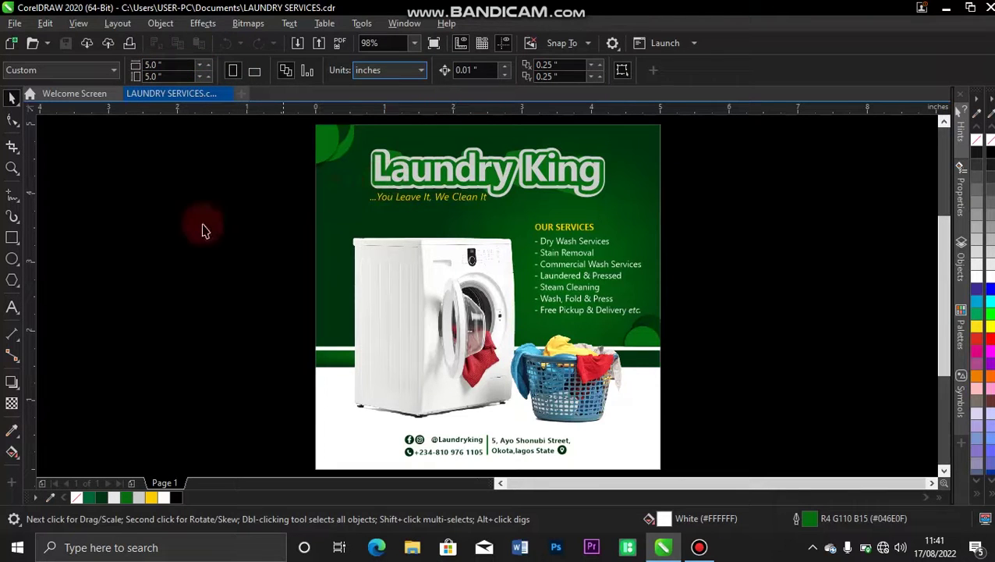
left_click(132, 483)
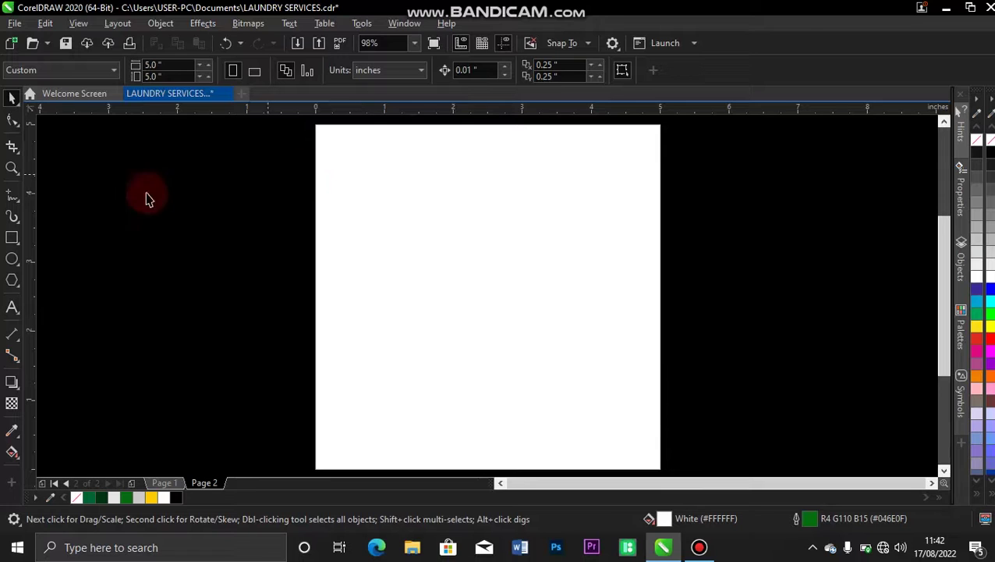
Draw a page-wide, outline-free rectangle 3.08 inches tall and fill it dark green #01330E.
double_click(12, 238)
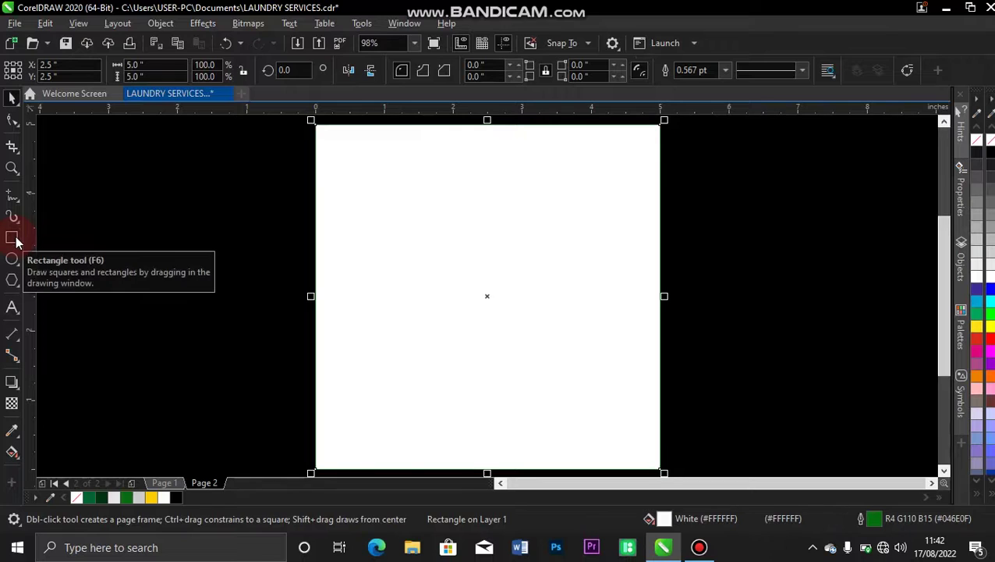
key("space")
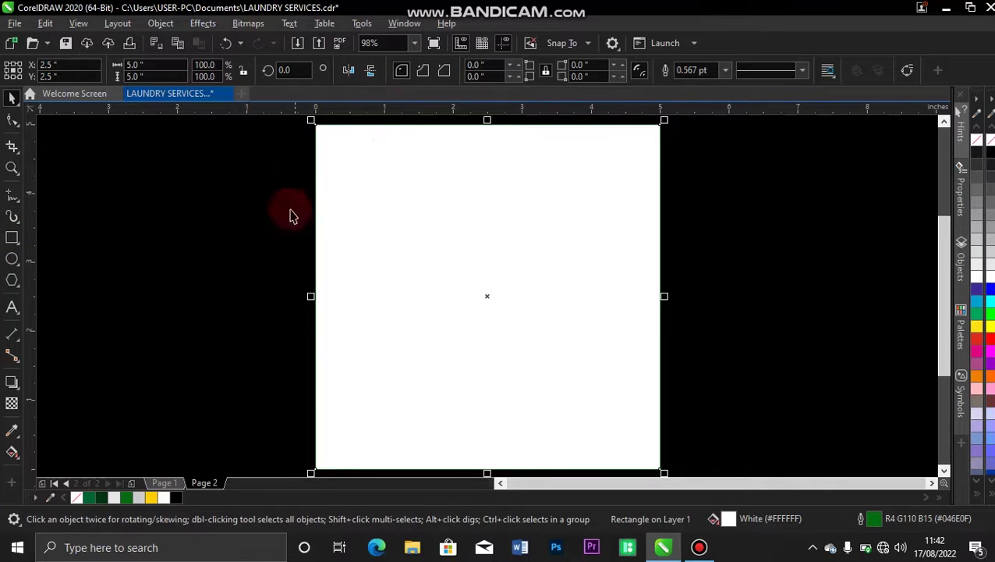
left_click(724, 72)
left_click(692, 86)
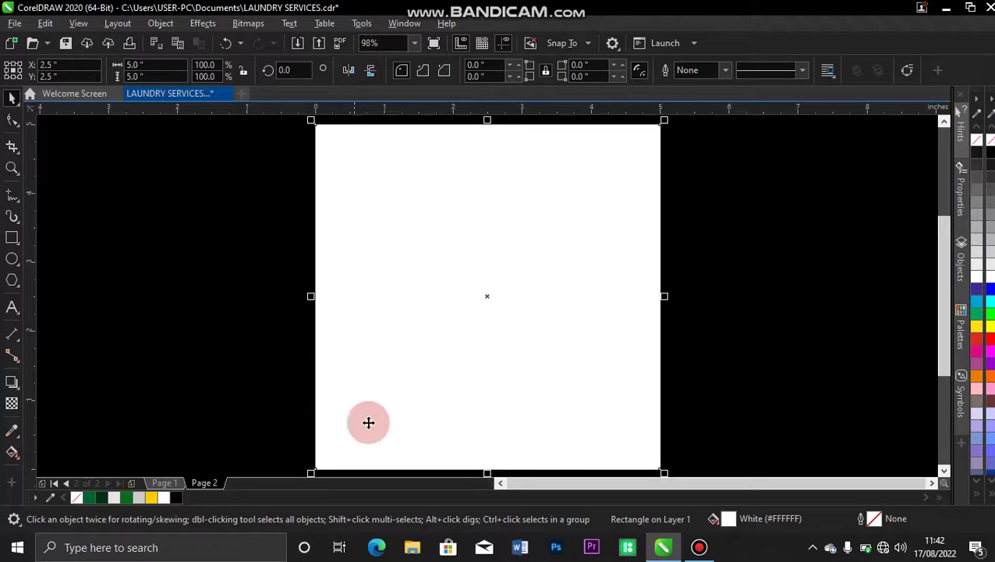
left_click_drag(487, 473, 499, 341)
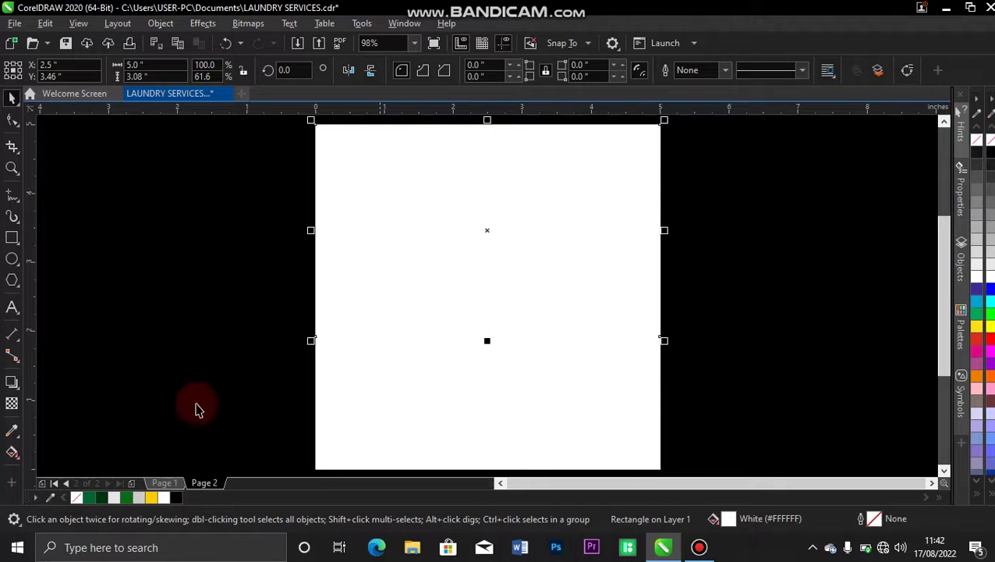
left_click(98, 499)
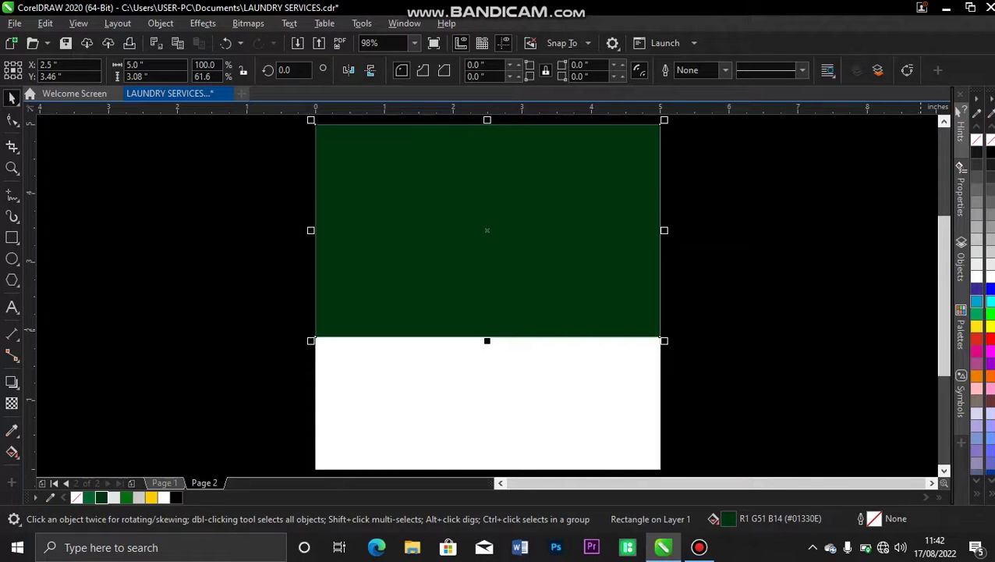
Fill the top rectangle with Forest Green (#006633) from the expanded palette.
left_click(992, 496)
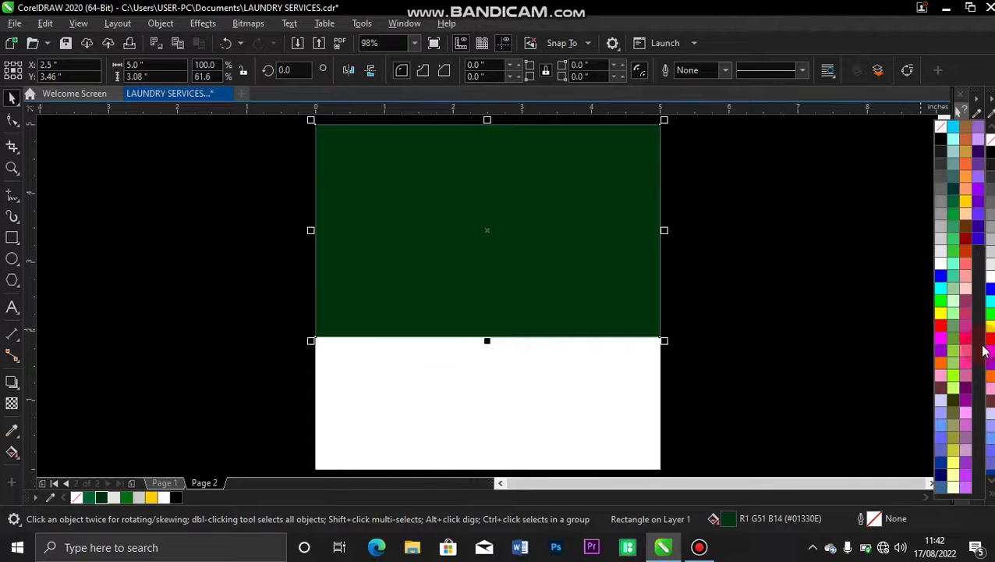
left_click(953, 201)
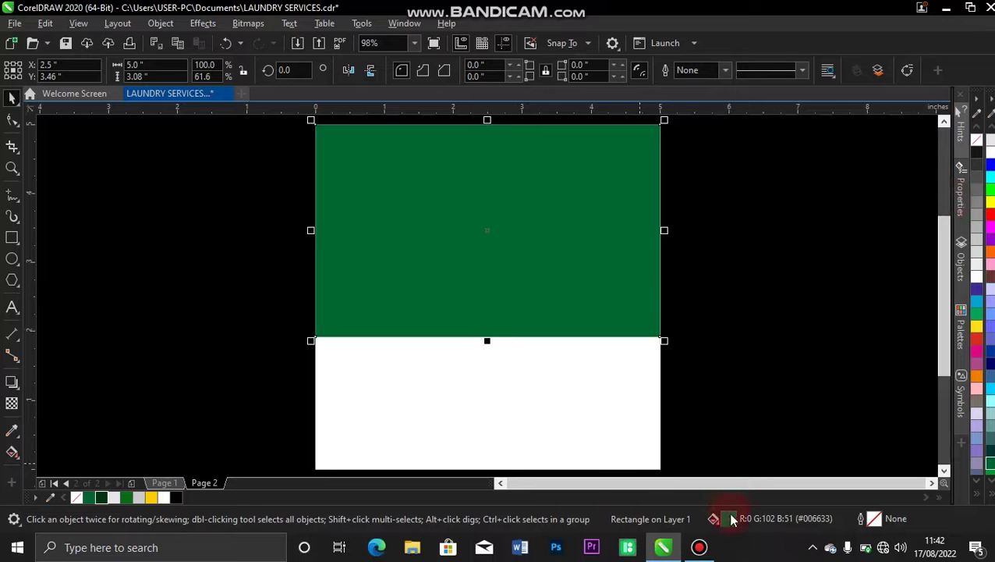
double_click(729, 519)
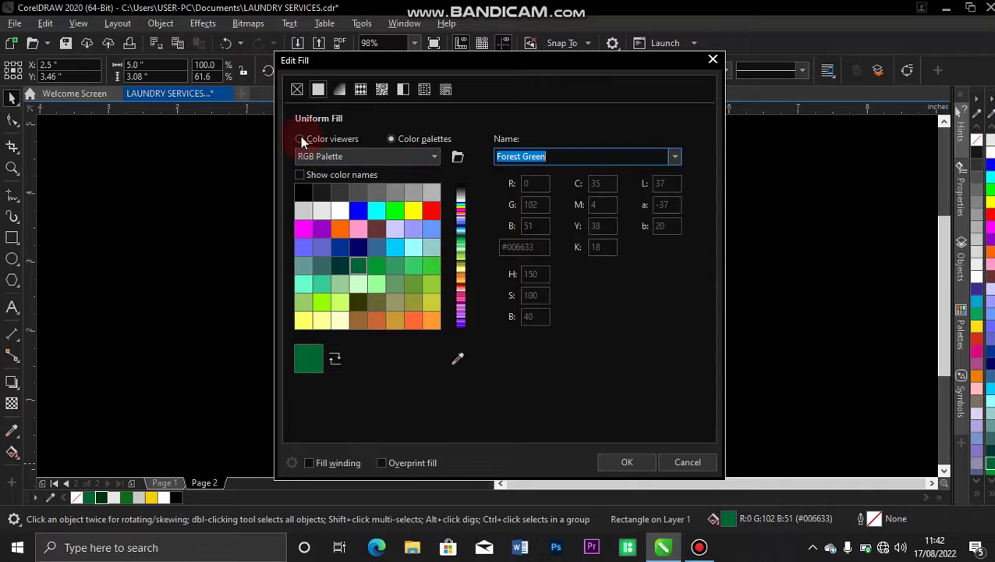
Try darker green shades for the rectangle in the Edit Fill colour viewer.
left_click(300, 138)
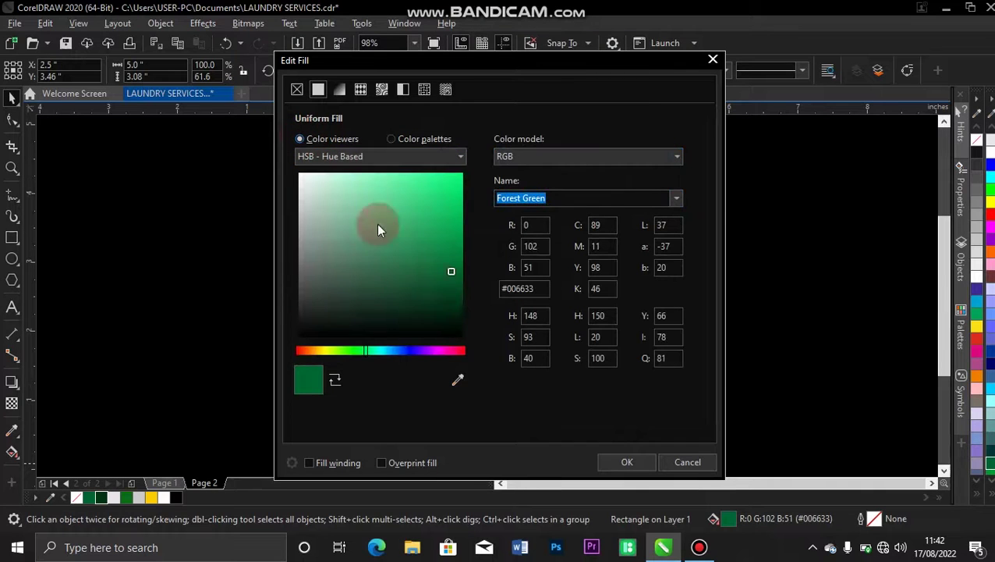
left_click(363, 354)
left_click(451, 286)
left_click_drag(462, 66, 731, 62)
left_click(726, 294)
left_click(721, 296)
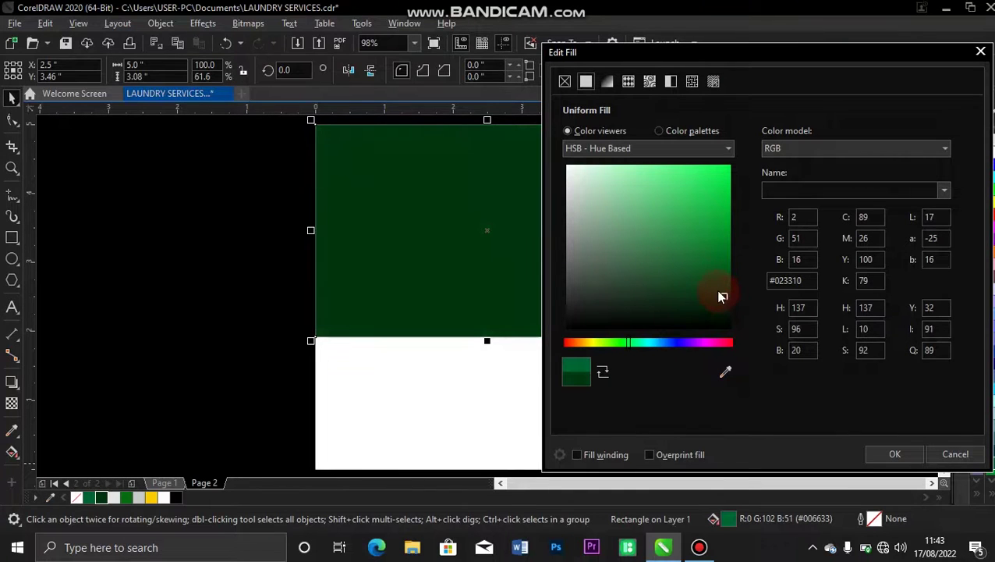
left_click(722, 296)
left_click(722, 299)
left_click(980, 50)
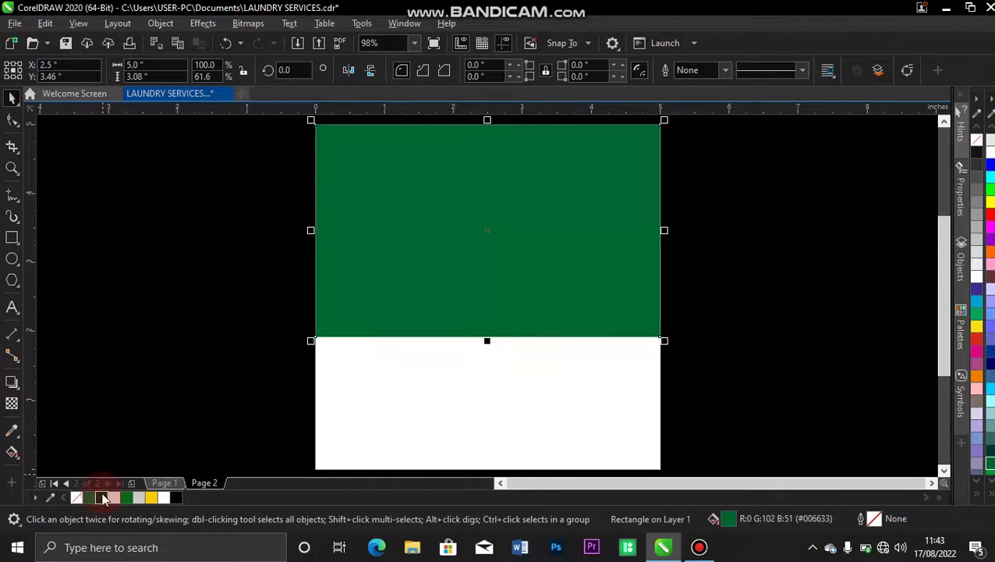
Refill the rectangle dark green #01330E and stretch it to 3.186 inches tall.
left_click(100, 496)
left_click(218, 255)
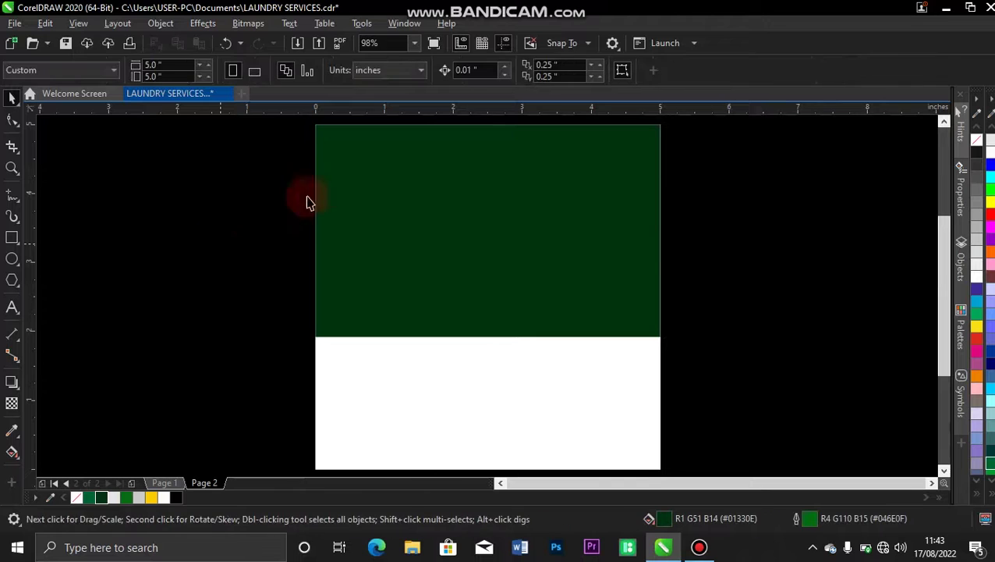
left_click(435, 205)
left_click_drag(487, 339, 486, 348)
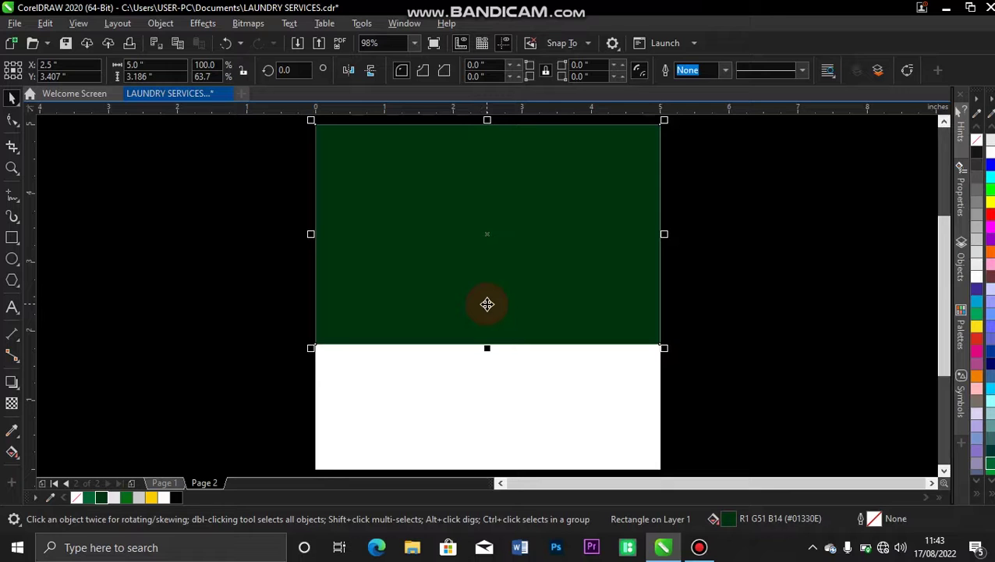
Give the rectangle a vertical fountain fill with dark green at the top.
left_click(12, 452)
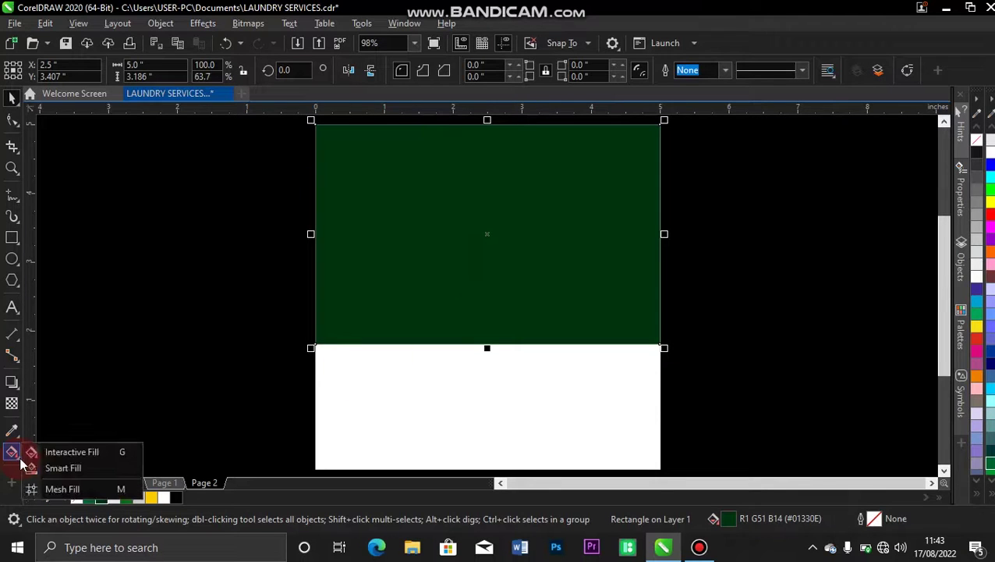
left_click(71, 452)
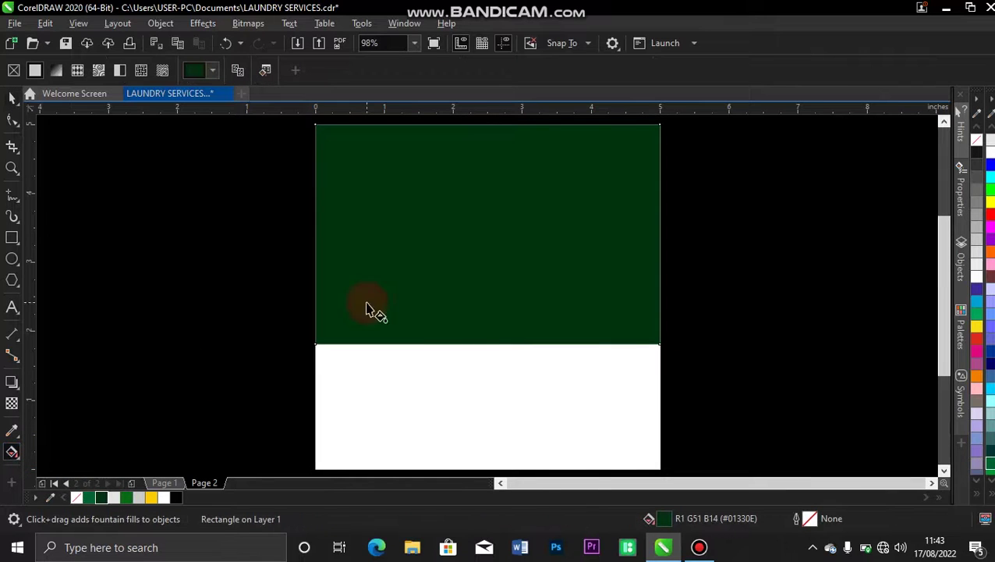
left_click_drag(472, 343, 474, 138)
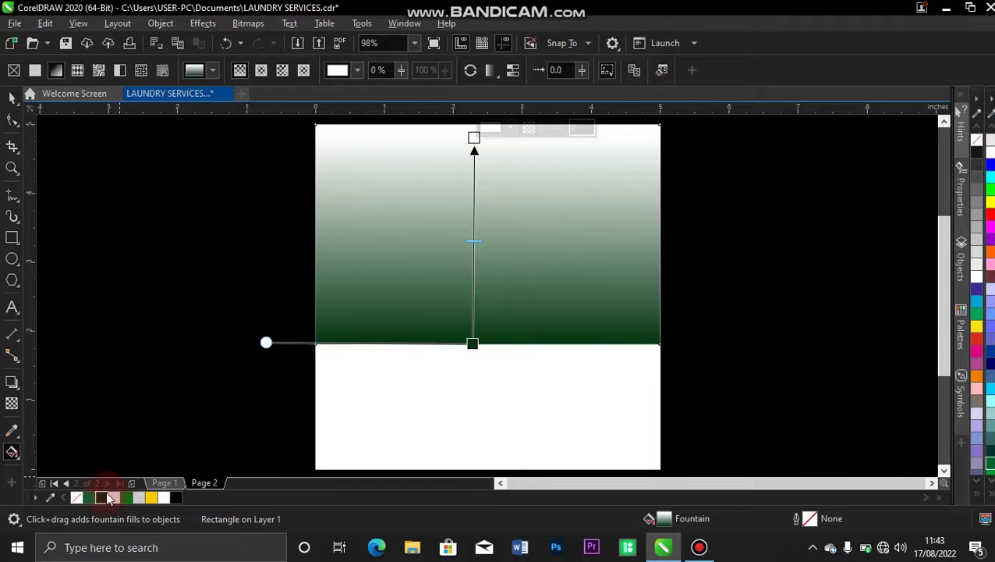
left_click_drag(355, 284, 474, 138)
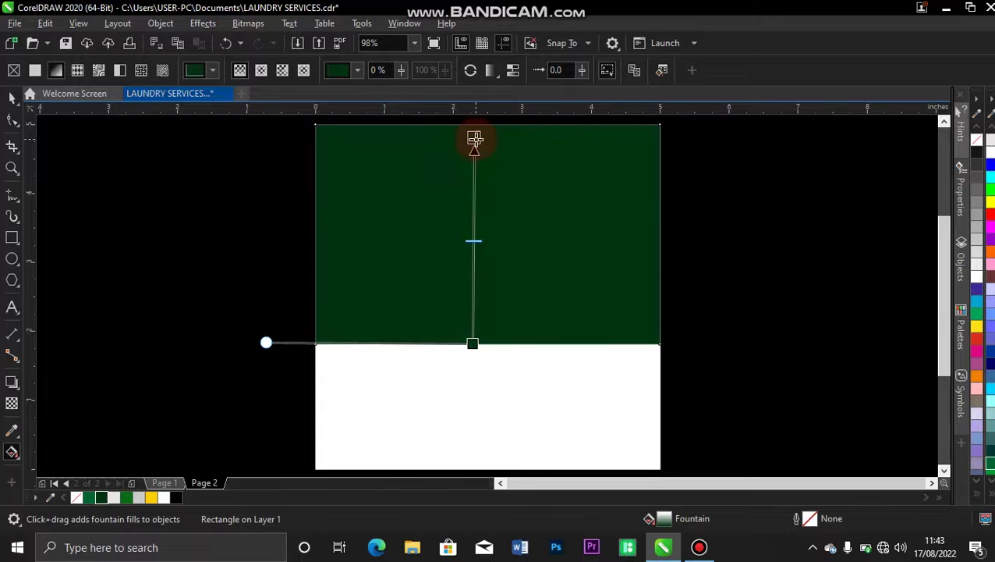
Set the gradient's bottom colour to the brighter green #02611E.
left_click(472, 343)
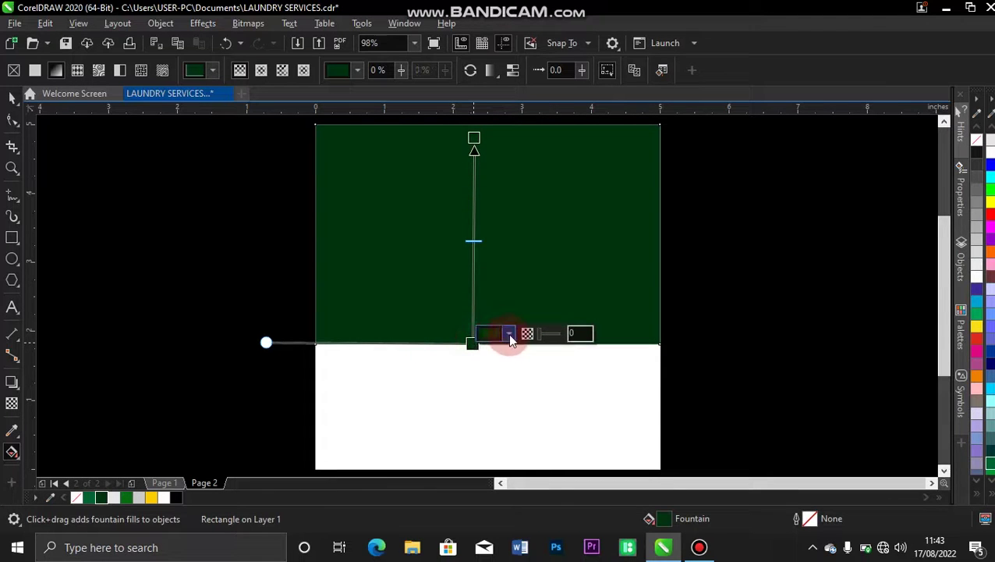
left_click(508, 333)
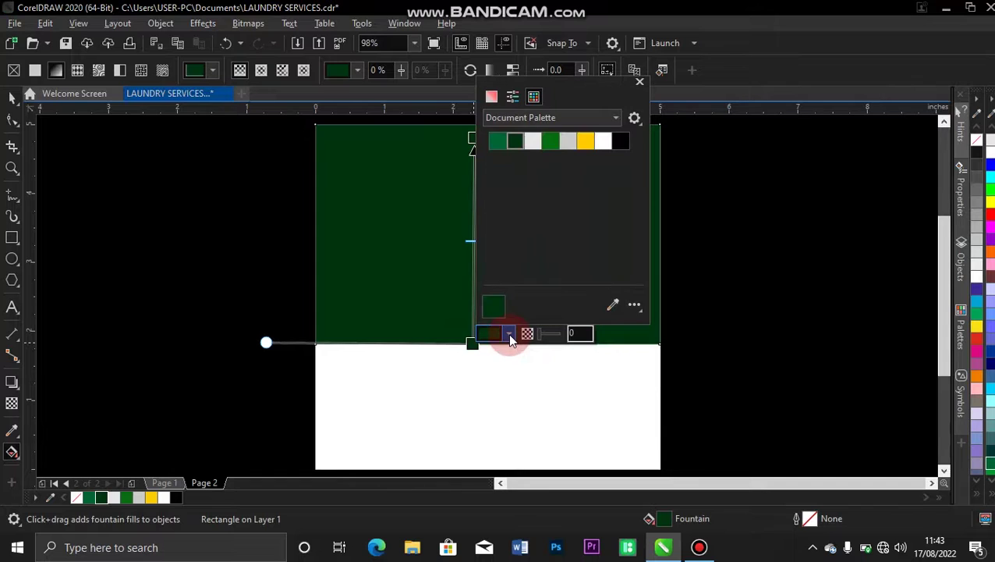
left_click(490, 97)
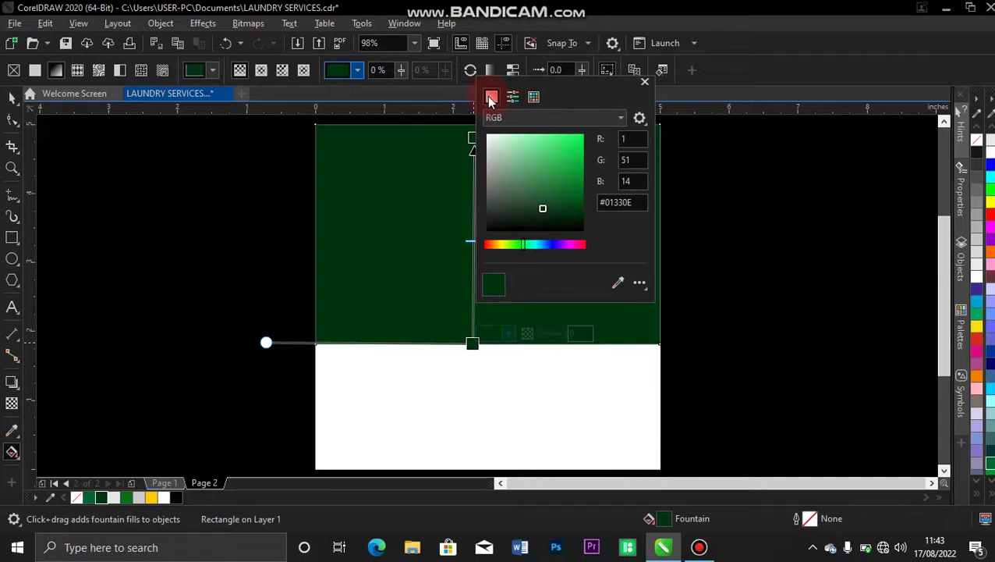
left_click(576, 190)
left_click(577, 202)
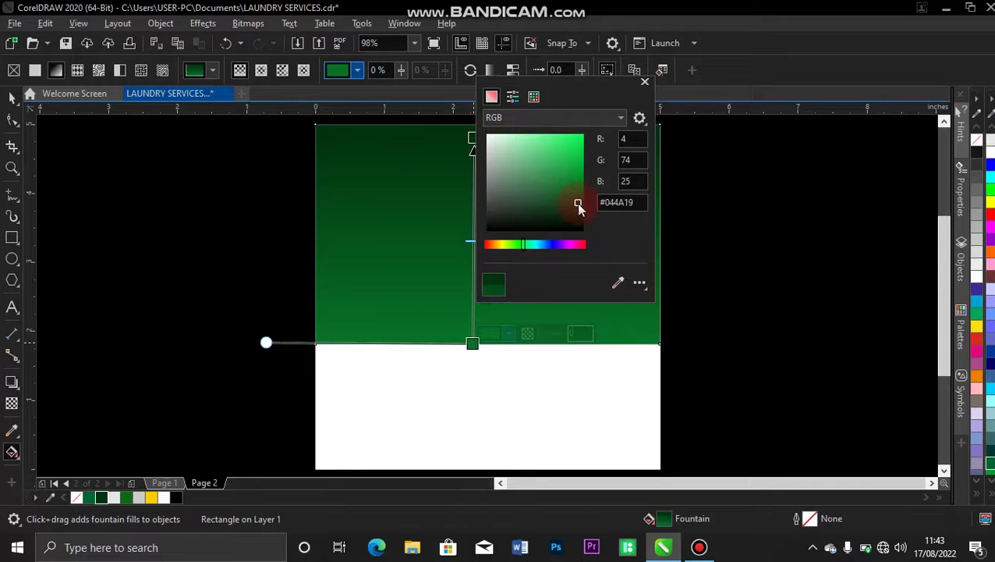
left_click(582, 197)
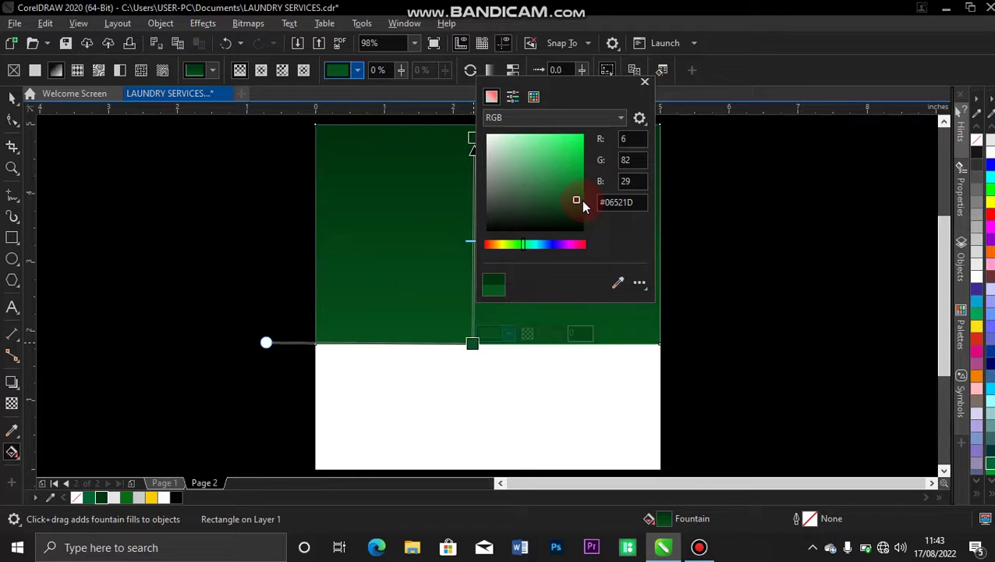
left_click(582, 195)
left_click(646, 83)
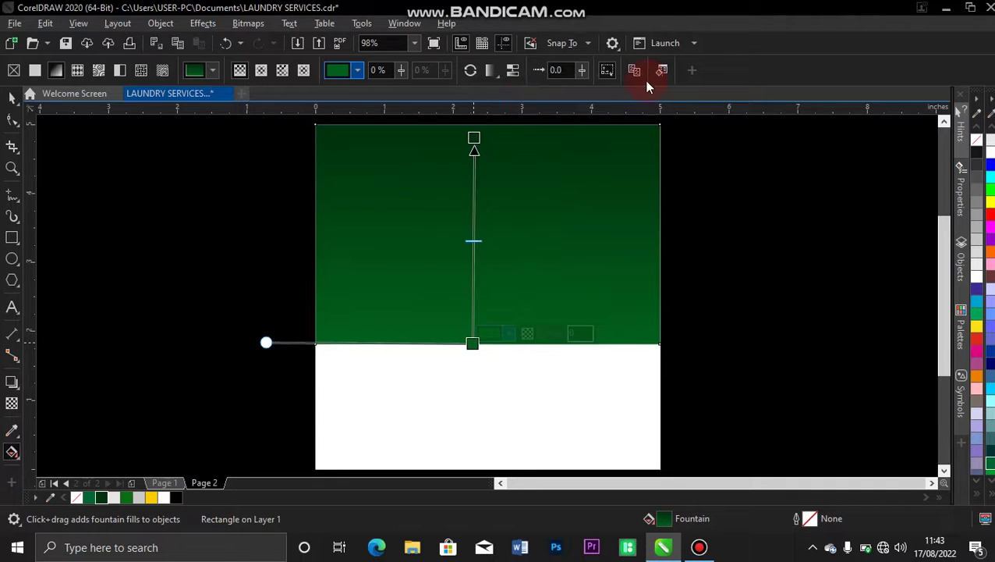
Make the gradient elliptical, move its centre lower right, and apply dark and bright green nodes.
left_click(263, 75)
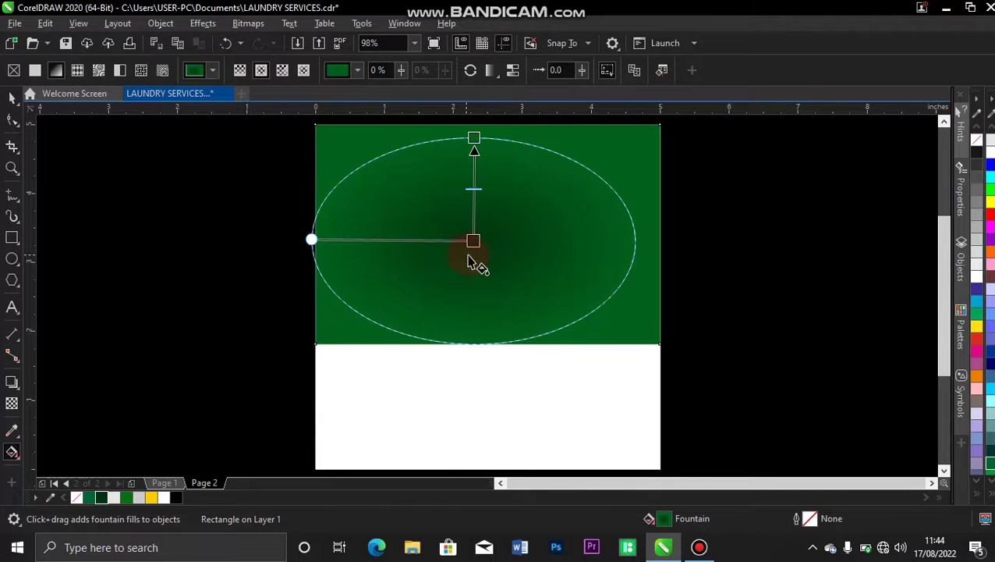
left_click_drag(474, 242, 504, 262)
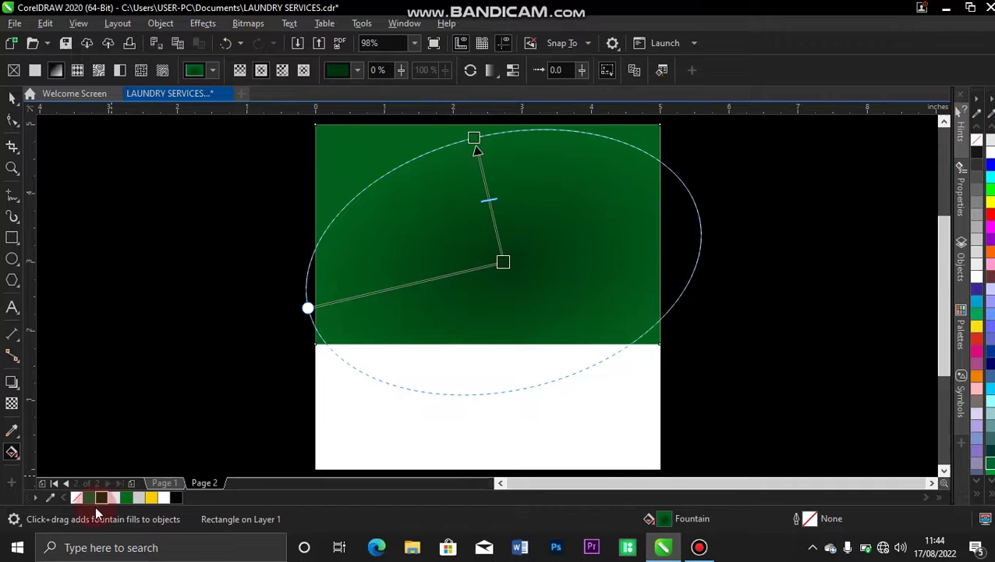
left_click_drag(105, 501, 472, 137)
left_click_drag(121, 499, 516, 275)
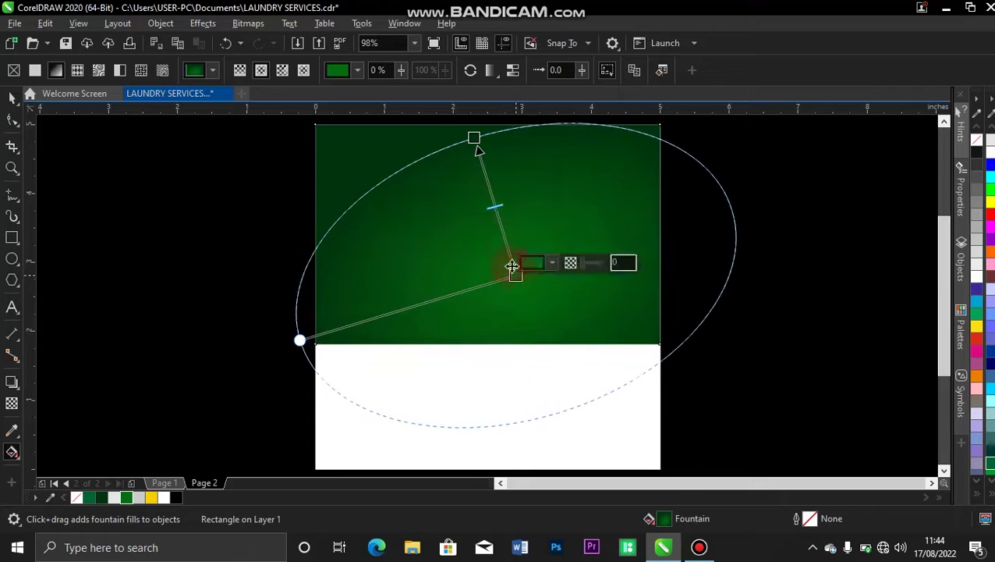
left_click(497, 212)
left_click_drag(526, 288, 514, 276)
Try reshaping the gradient ellipse's left edge, then undo those changes.
left_click_drag(294, 339, 342, 323)
left_click(489, 117)
left_click(400, 140)
left_click_drag(401, 145, 401, 156)
key("ctrl+z")
key("ctrl+z")
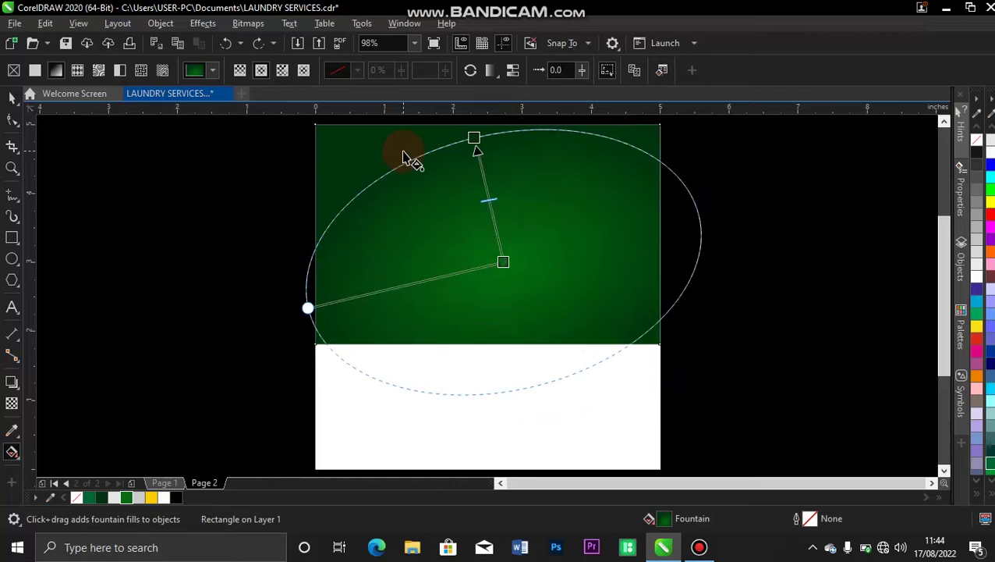
key("ctrl+z")
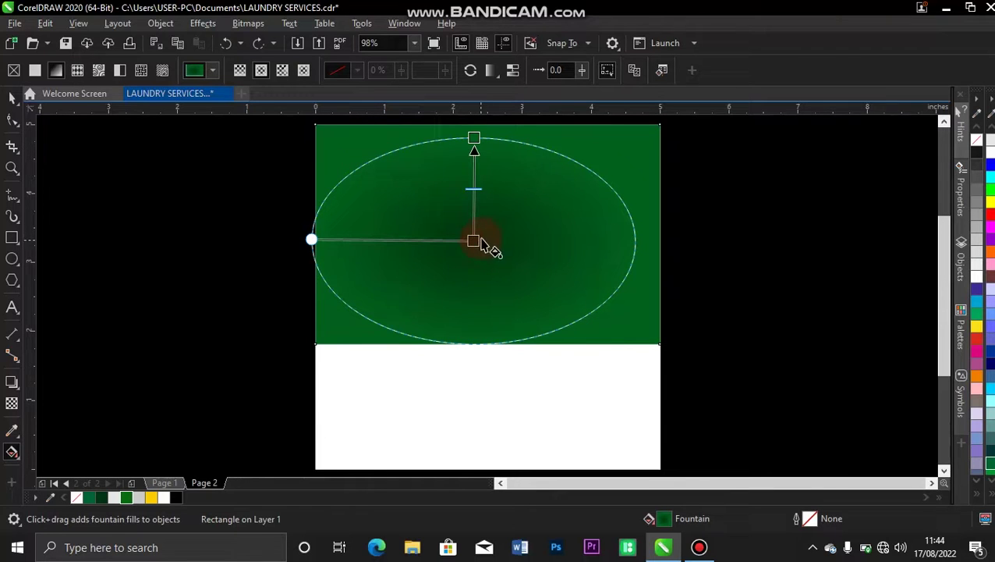
Narrow and tilt the ellipse, placing its bright centre lower right, then finish editing.
left_click_drag(467, 155, 480, 296)
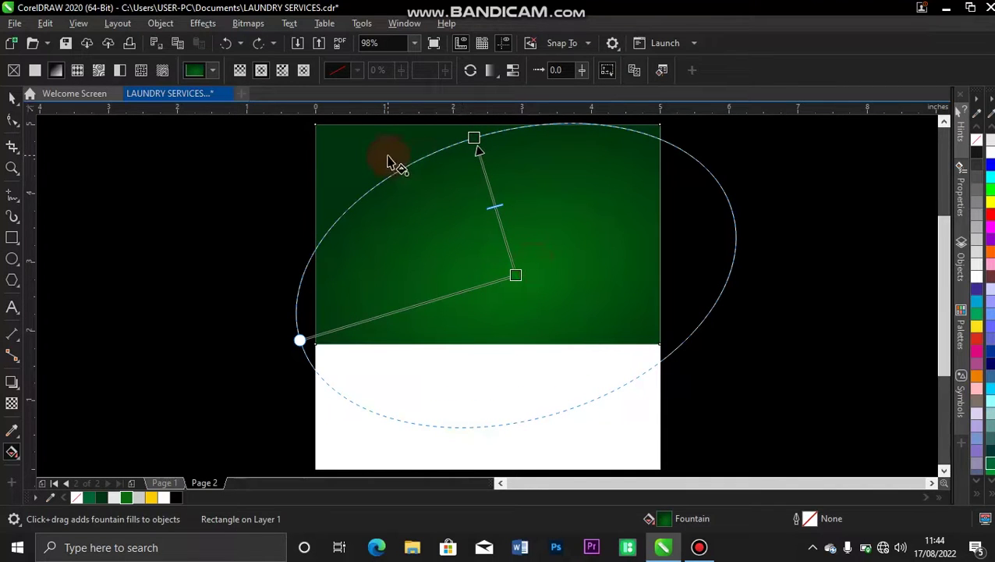
left_click_drag(299, 341, 346, 325)
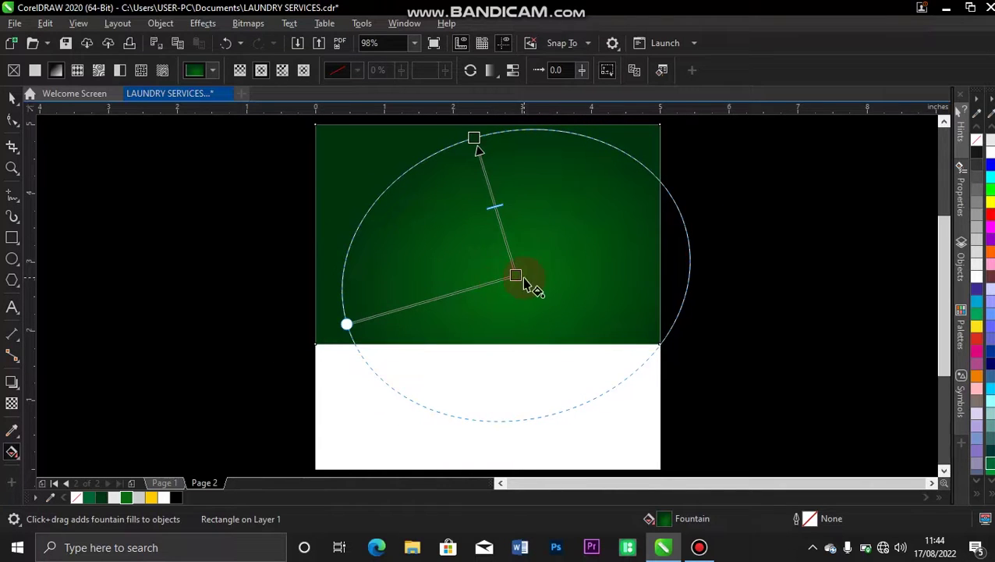
left_click_drag(516, 275, 530, 288)
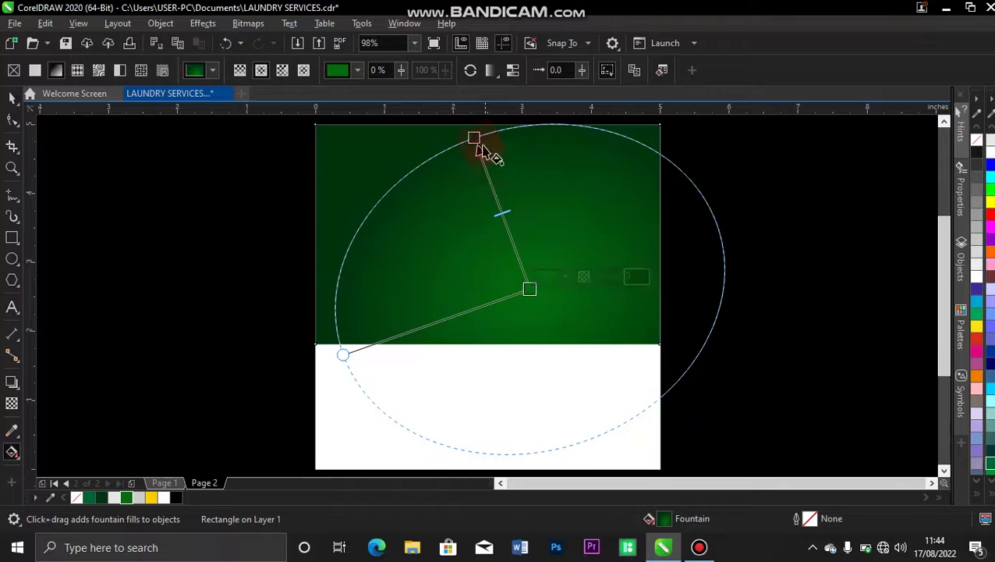
left_click_drag(476, 140, 475, 150)
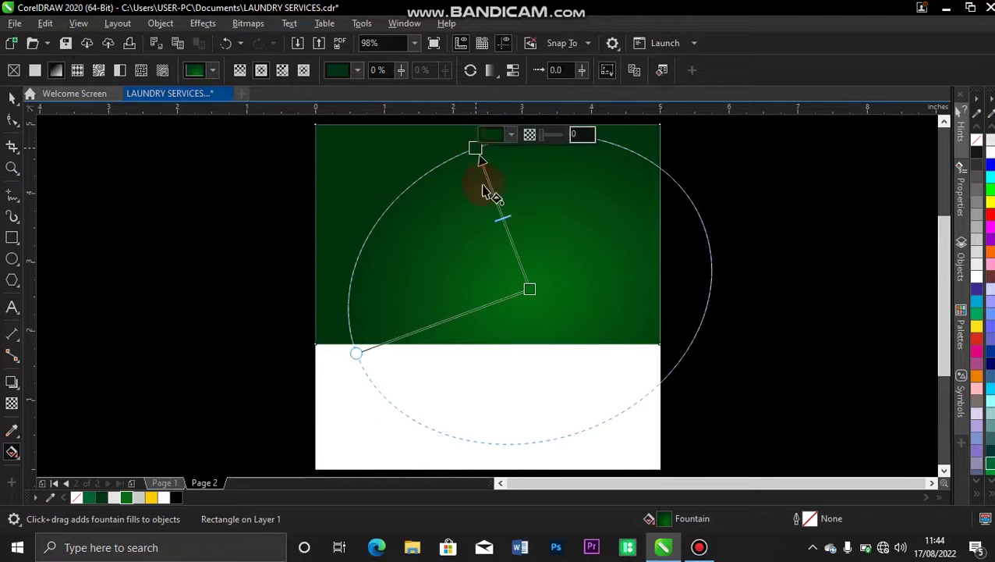
left_click(528, 290)
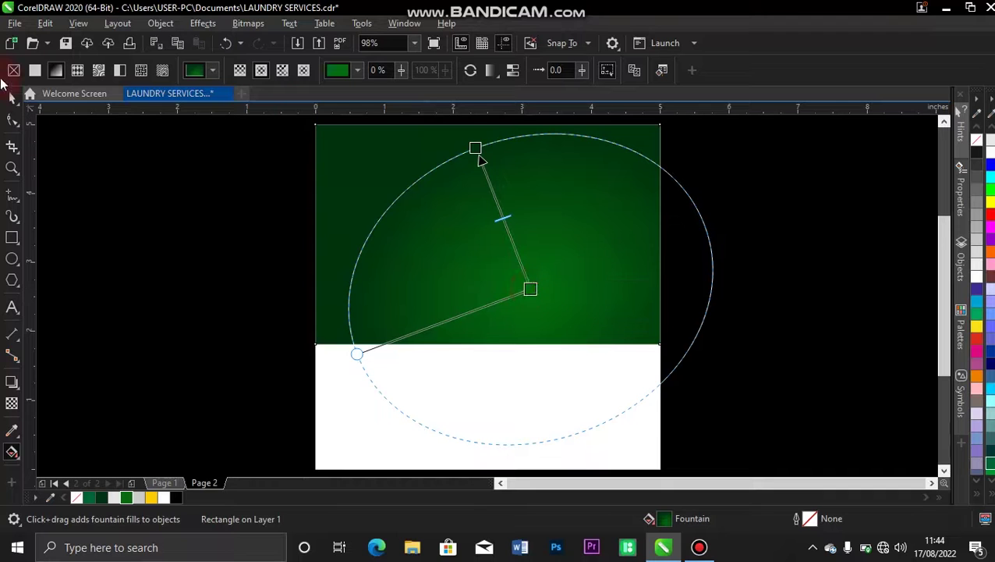
left_click(12, 100)
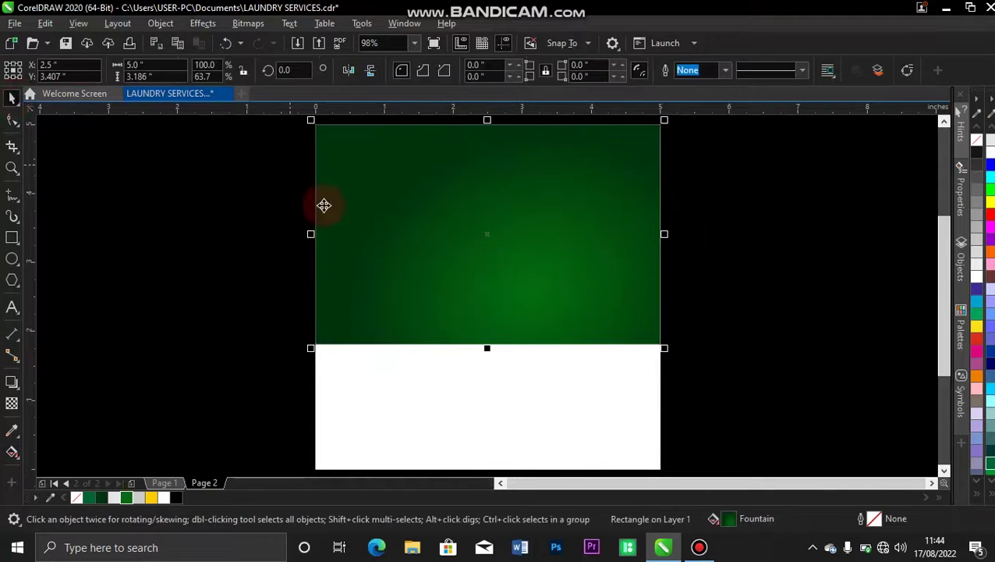
left_click(243, 205)
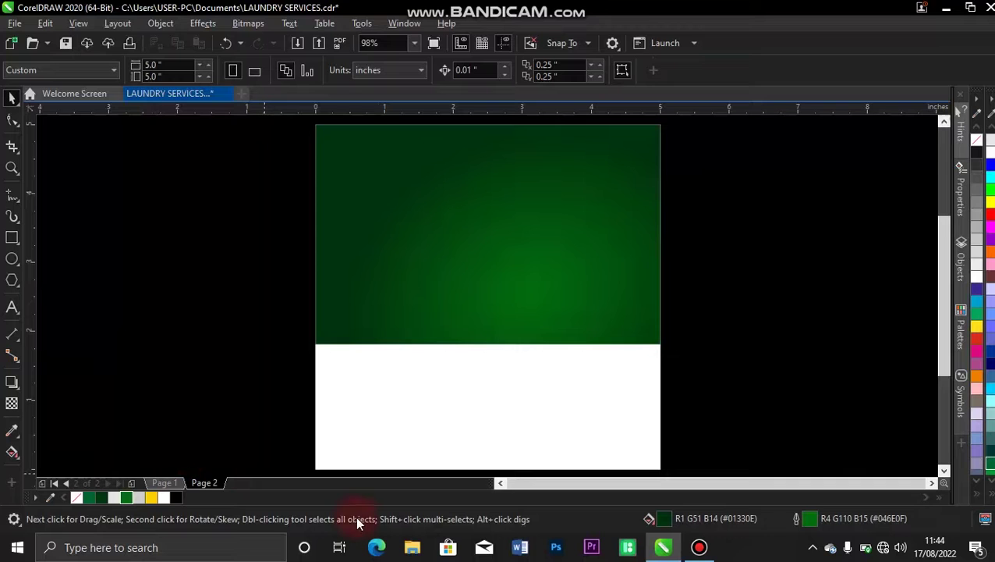
Open VICTOR > SENT and drag the anyrgb.com (3) washing-machine image toward CorelDRAW.
left_click(947, 8)
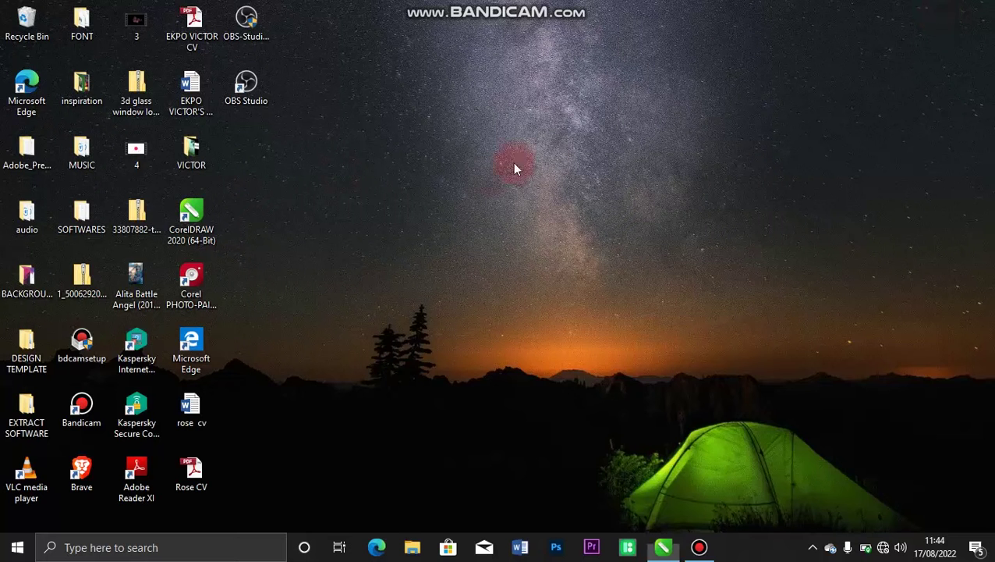
left_click(196, 162)
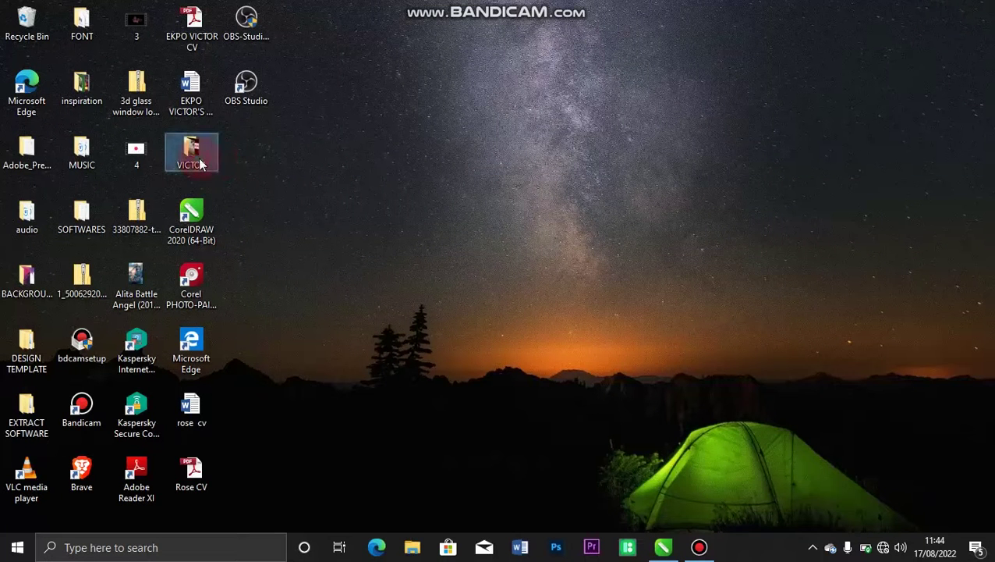
double_click(199, 160)
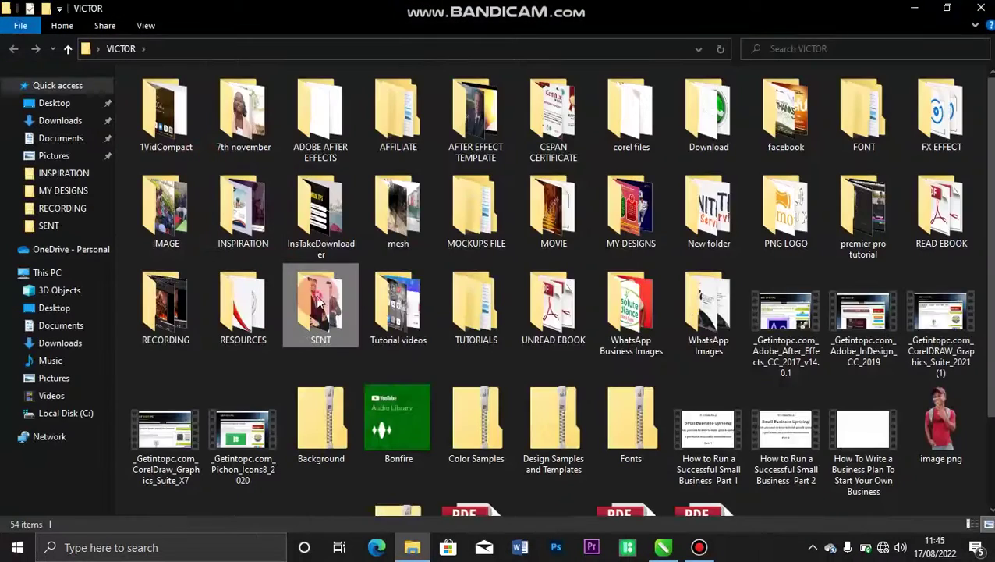
double_click(319, 303)
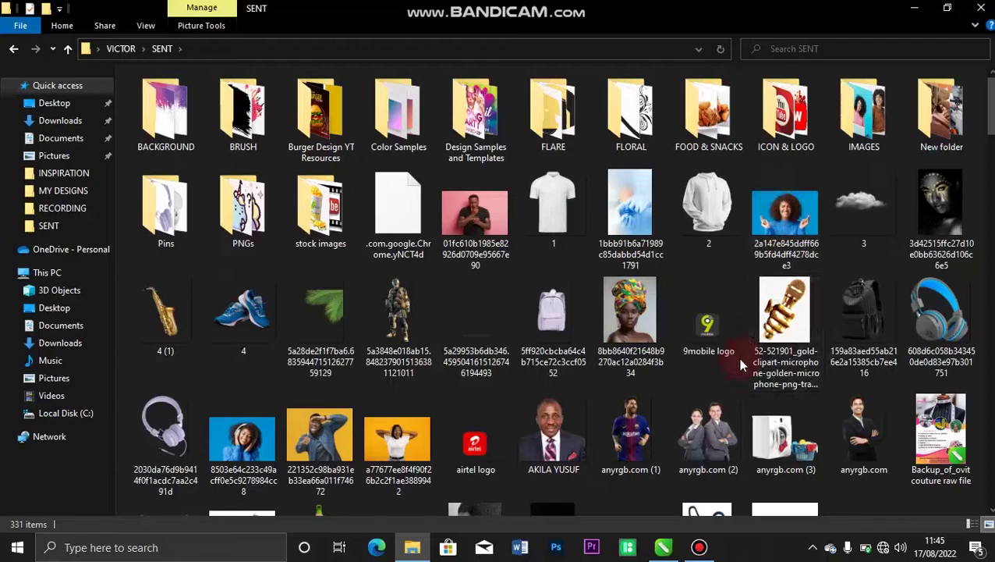
left_click_drag(784, 439, 750, 269)
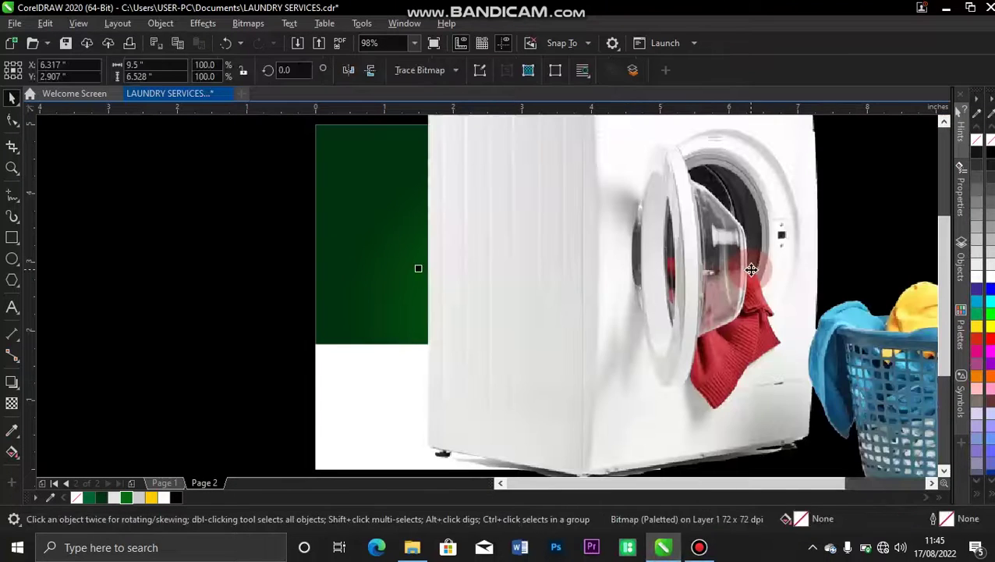
Place the washing-machine photo at about 42% and raise the green panel's bottom edge.
left_click_drag(655, 289, 464, 382)
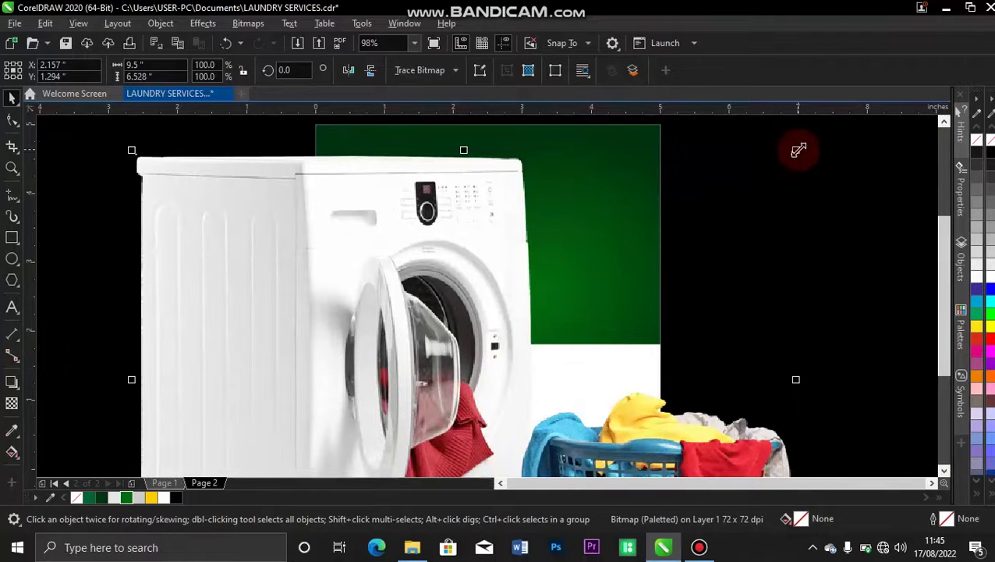
left_click_drag(799, 149, 622, 287)
left_click_drag(471, 413, 488, 372)
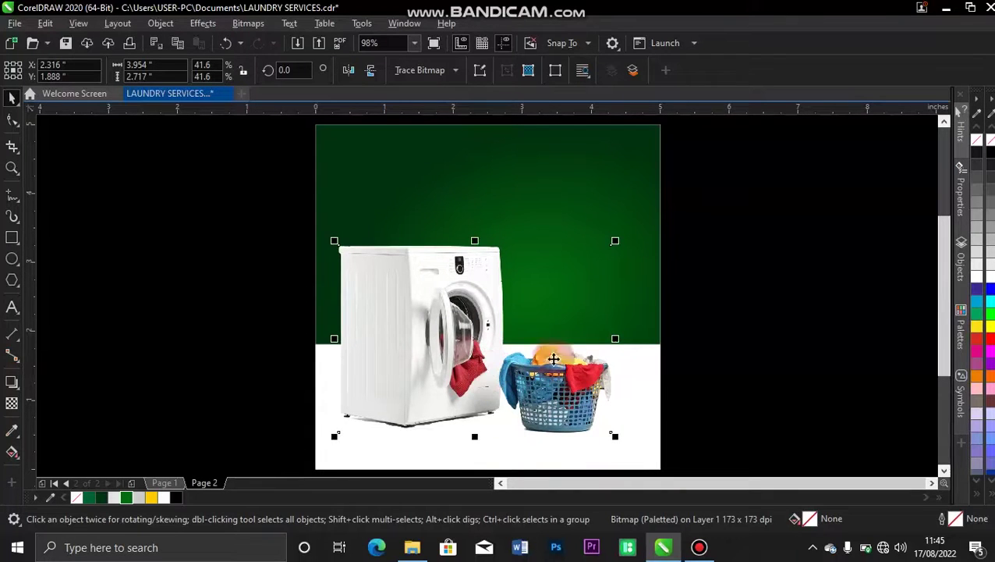
left_click(645, 335)
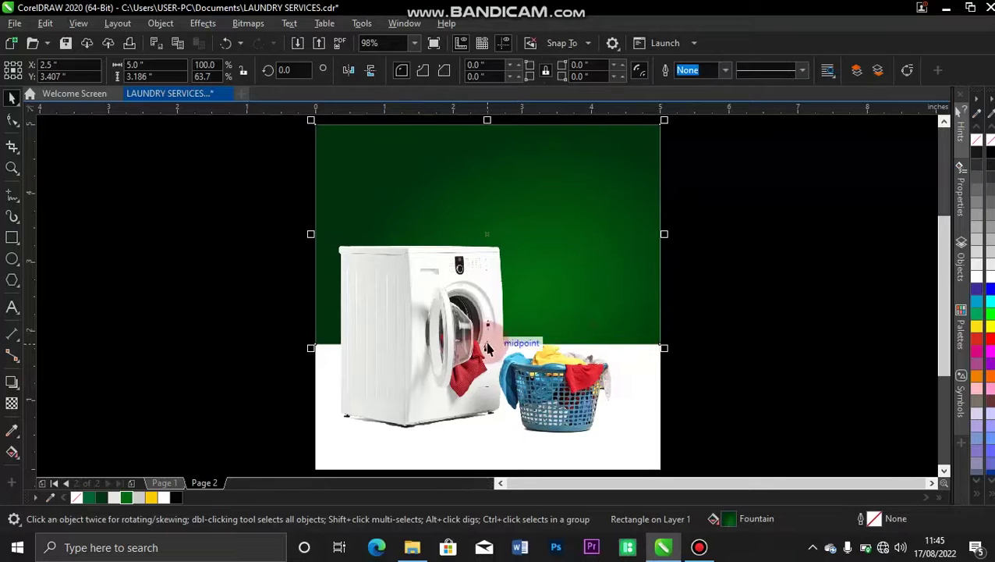
left_click_drag(487, 348, 488, 326)
Nudge the photo up and centre it horizontally on the page.
left_click(490, 375)
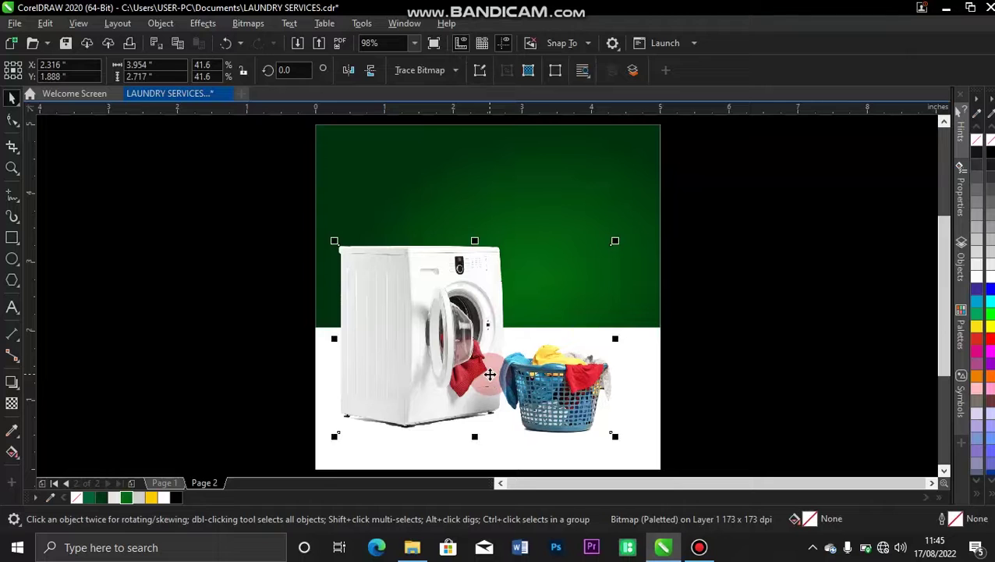
key("Up")
key("Up")
key("Up")
key("Up")
key("Up")
key("Up")
key("Up")
key("Up")
key("Up")
key("Up")
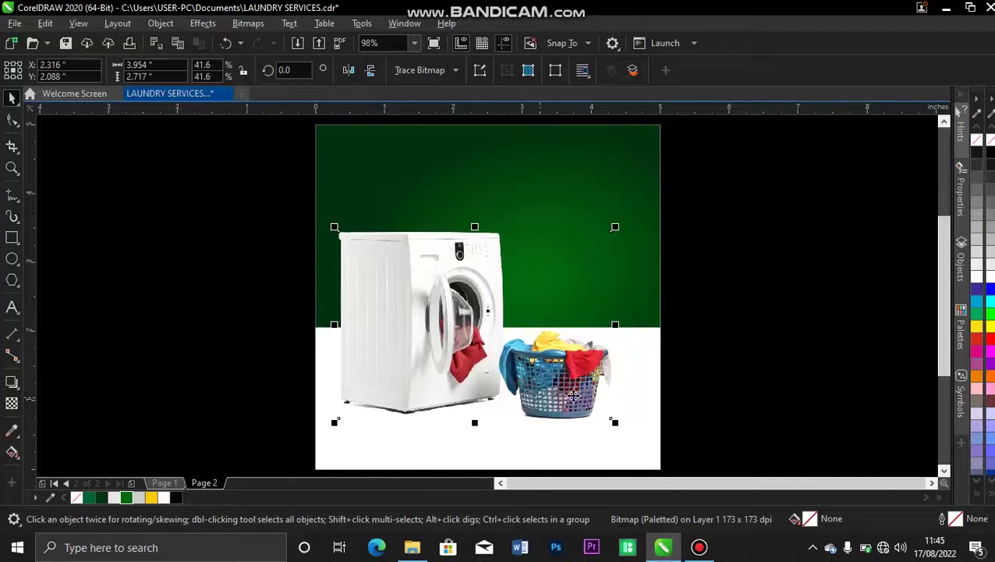
left_click(633, 471)
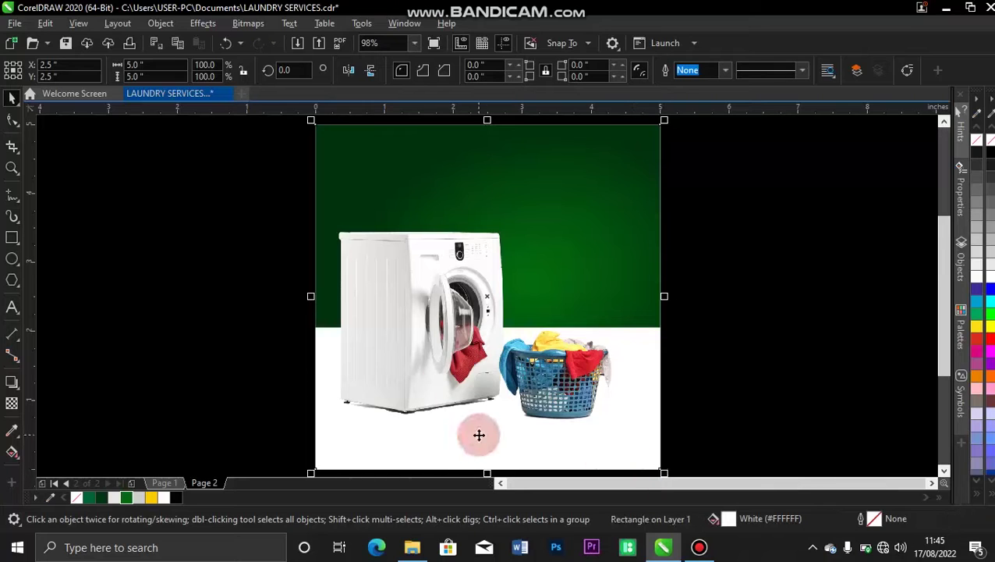
left_click(430, 357)
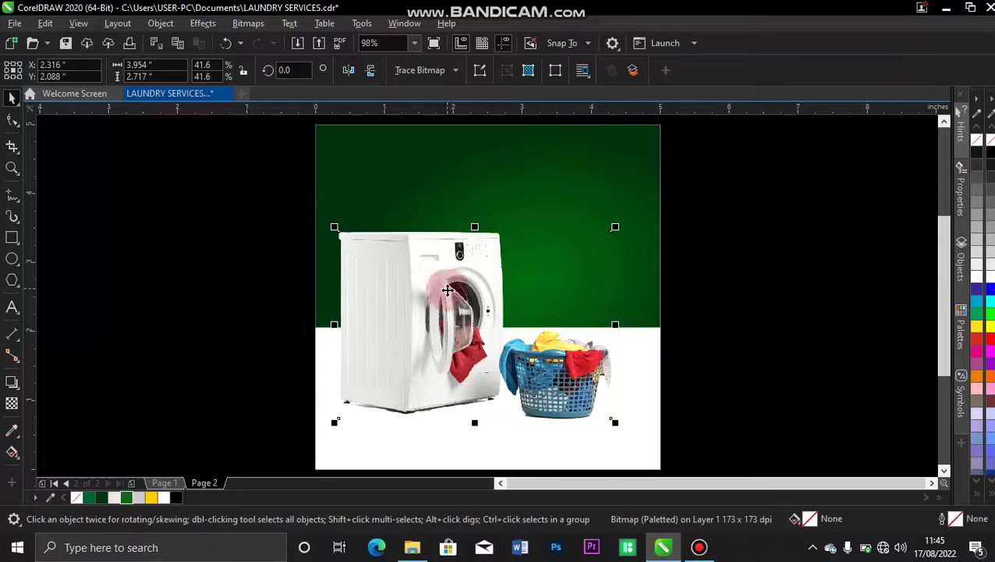
left_click(390, 459, "shift")
key("c")
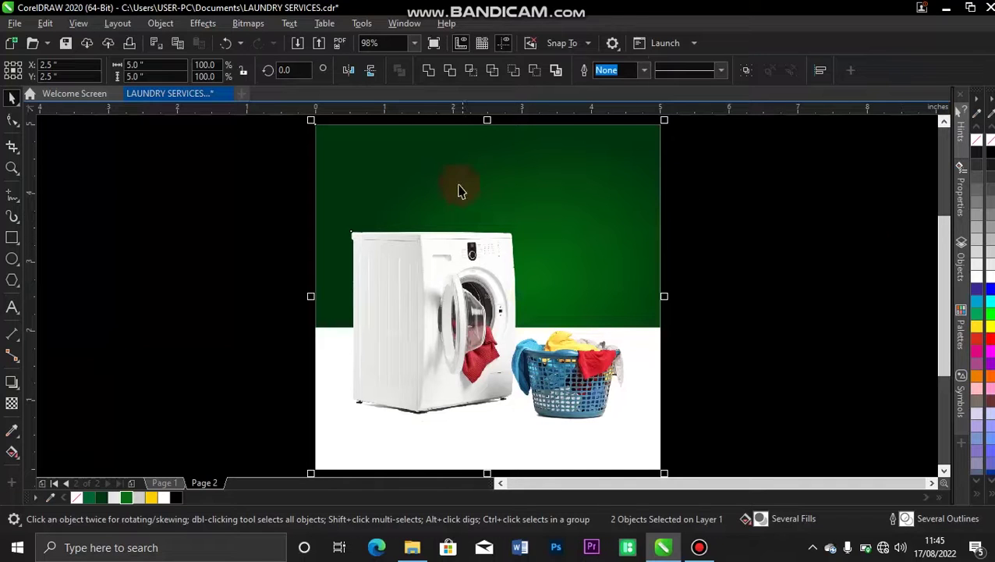
left_click(11, 307)
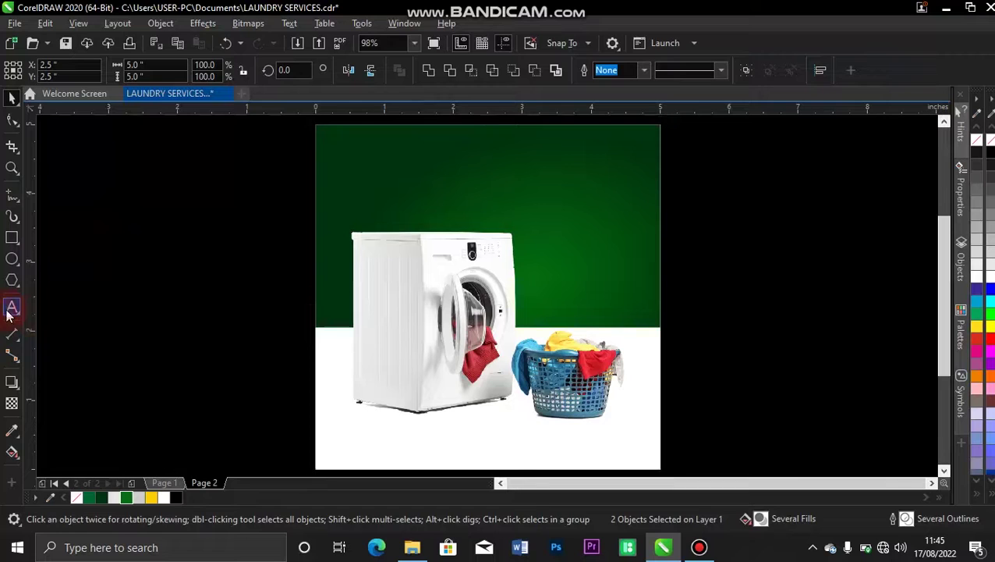
Type the laundry title near the panel's top and convert it to Title Case.
left_click(421, 147)
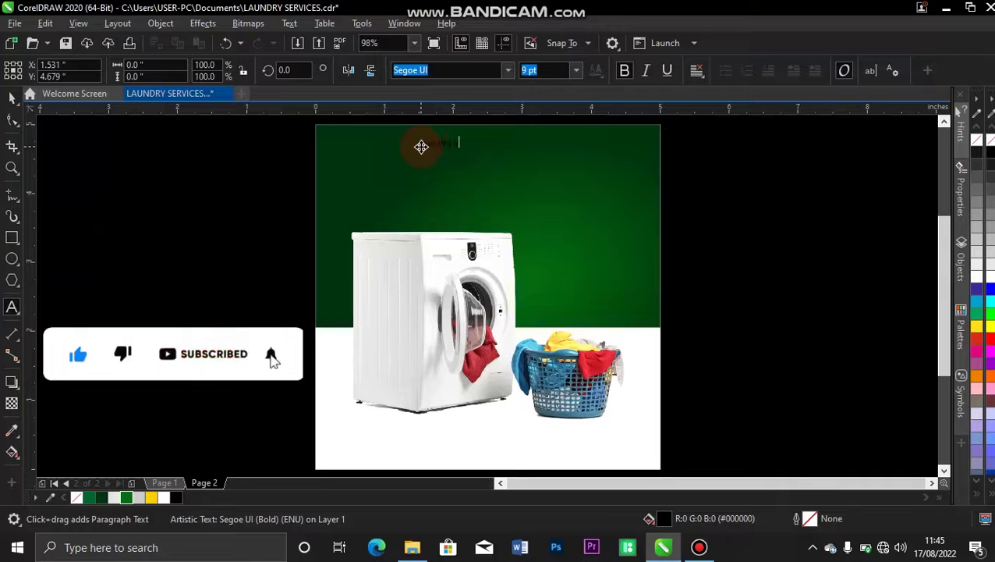
type("laundry ser")
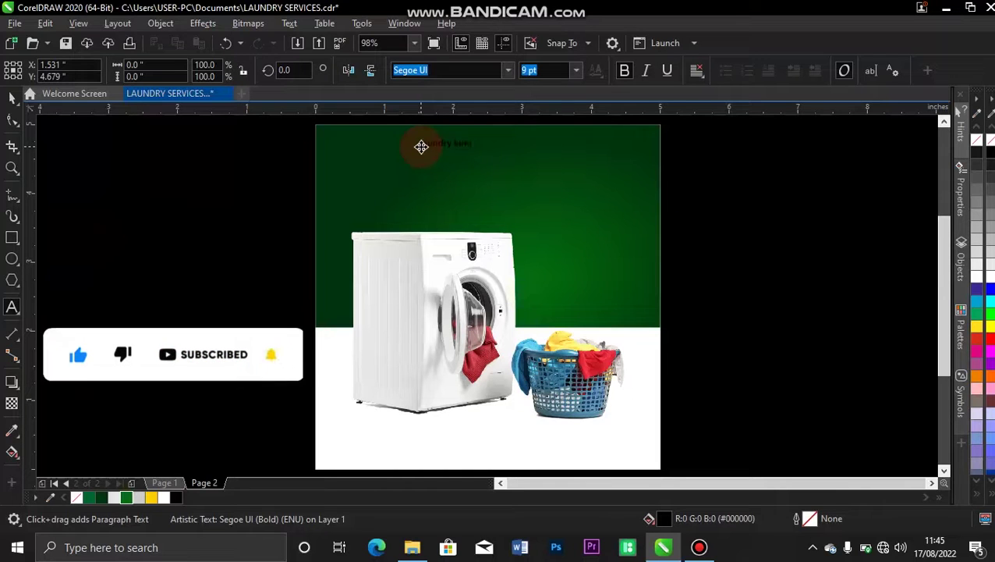
type("v")
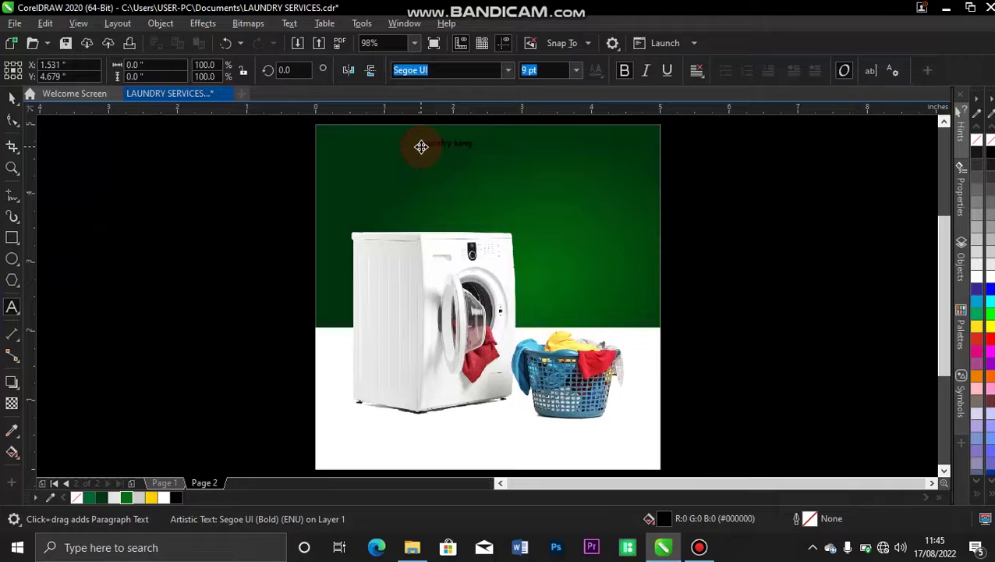
key("ctrl+a")
key("shift+F3")
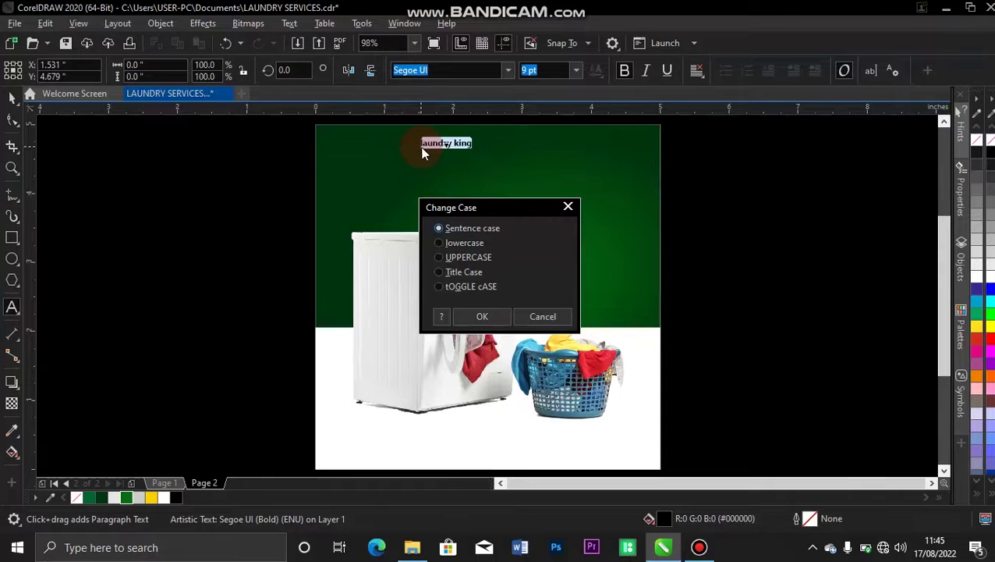
left_click(440, 271)
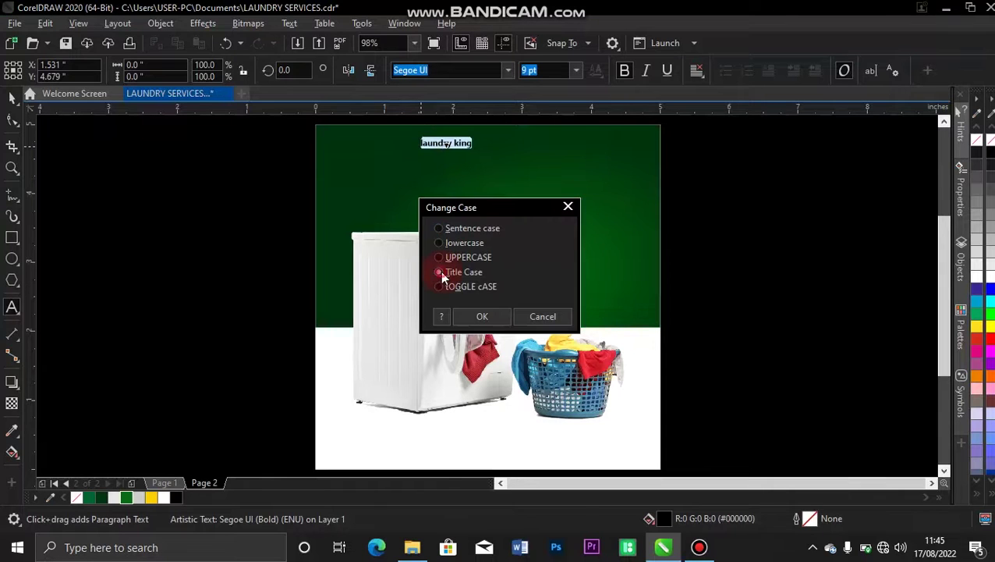
left_click(464, 313)
Enlarge the Laundry King title and fill it light grey.
left_click(11, 97)
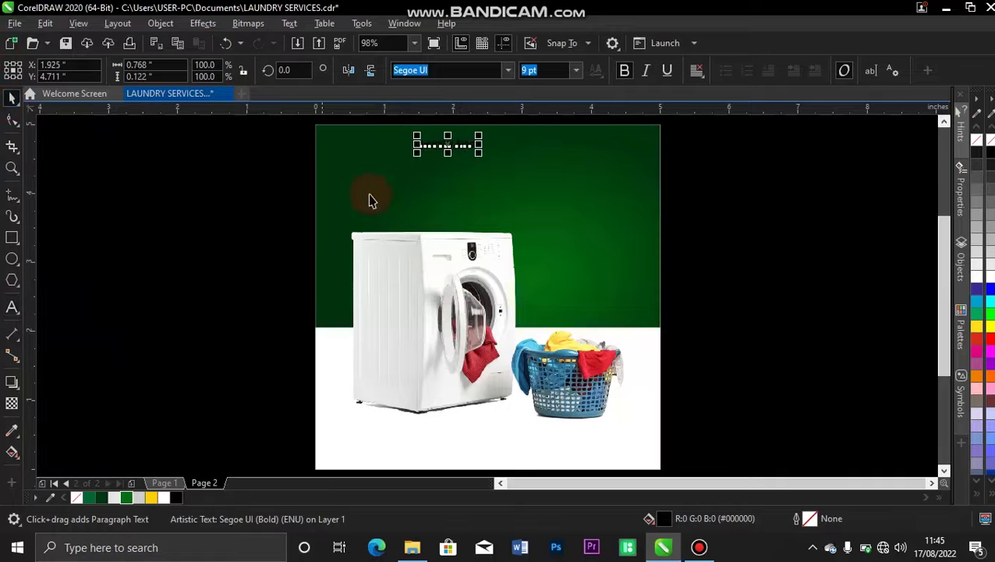
left_click_drag(479, 148, 577, 252)
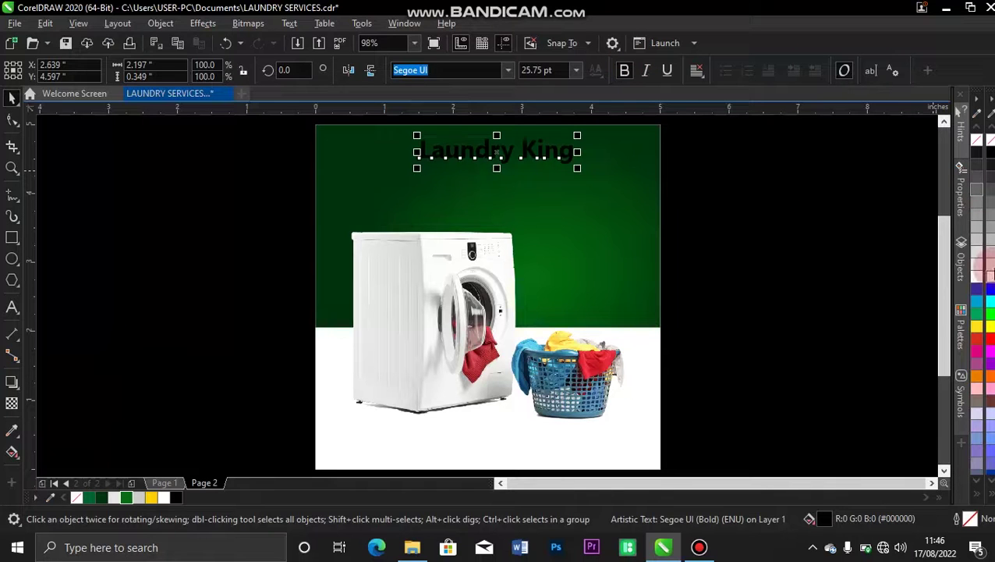
left_click(990, 267)
Enlarge Laundry King to about 37 pt and tighten its letter spacing.
left_click_drag(417, 170, 385, 202)
left_click_drag(577, 173, 612, 183)
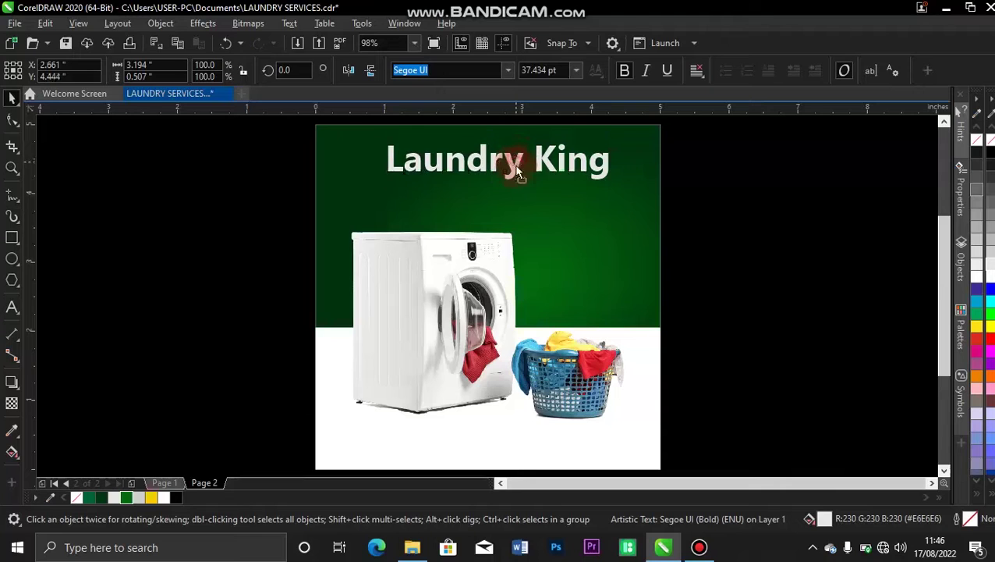
left_click(11, 121)
left_click_drag(612, 191, 593, 193)
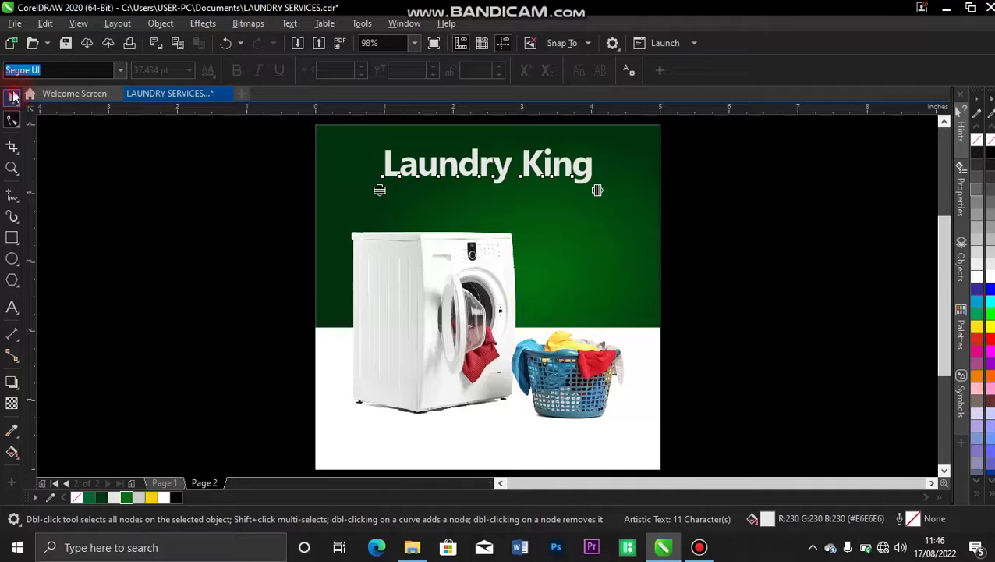
Zoom in on the Laundry King title.
left_click(14, 97)
key("z")
left_click_drag(294, 125, 682, 238)
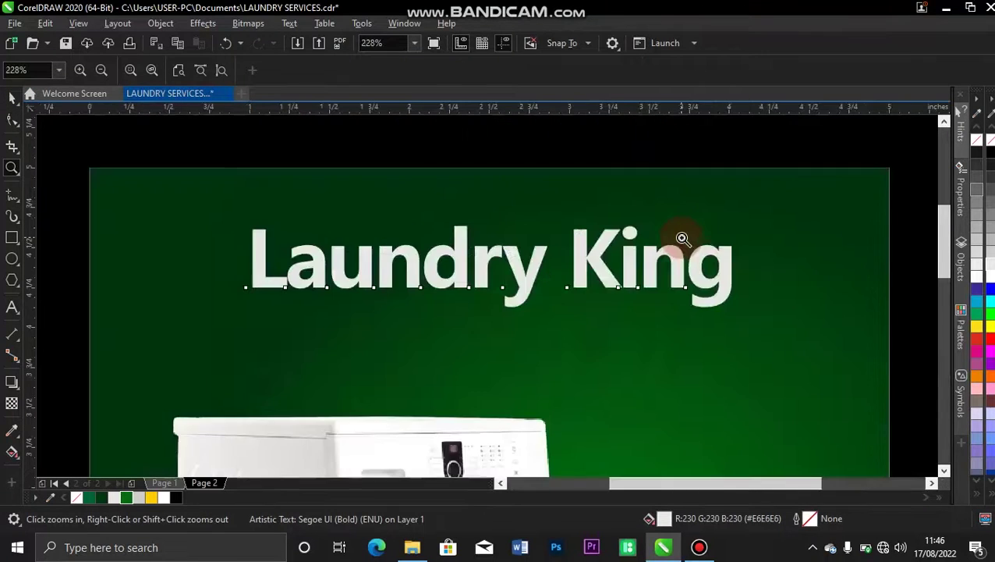
key("space")
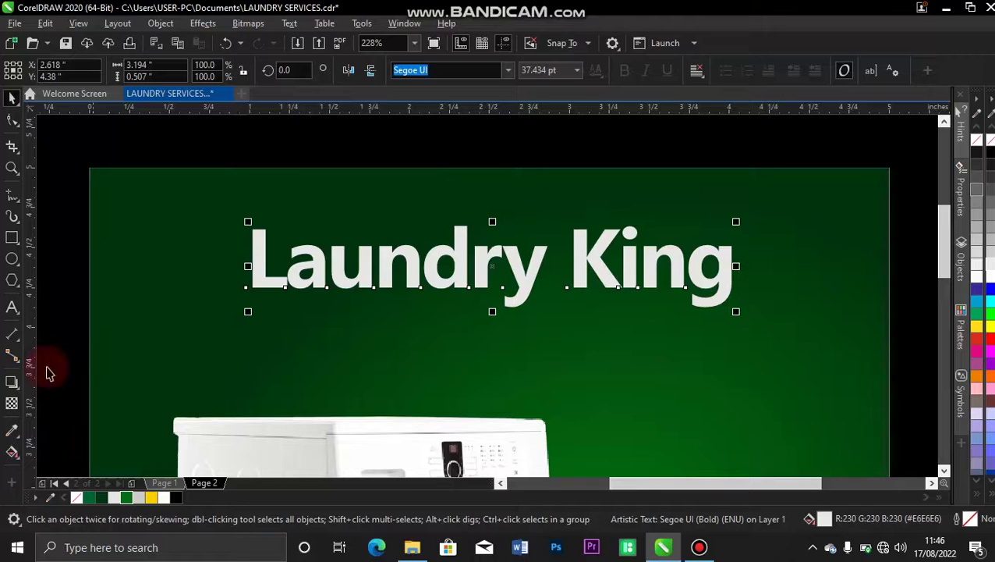
left_click(21, 392)
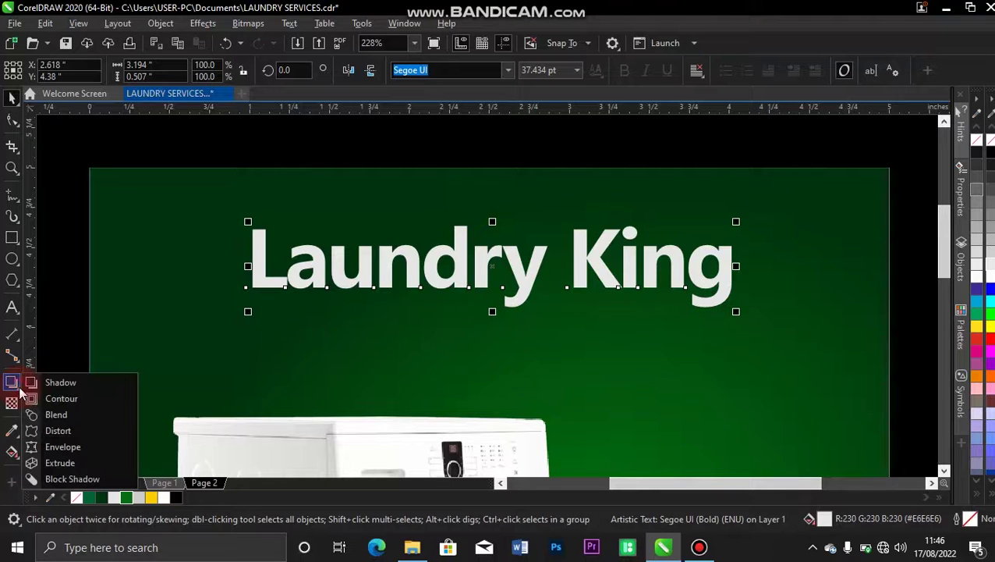
Add a round-cornered outside contour around the Laundry King title.
left_click(21, 390)
left_click(18, 393)
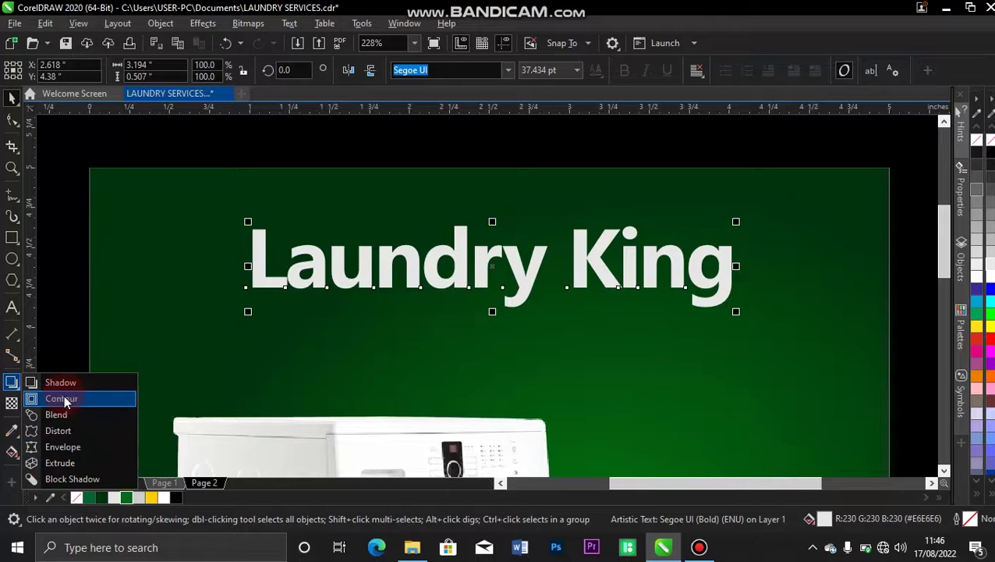
left_click(64, 398)
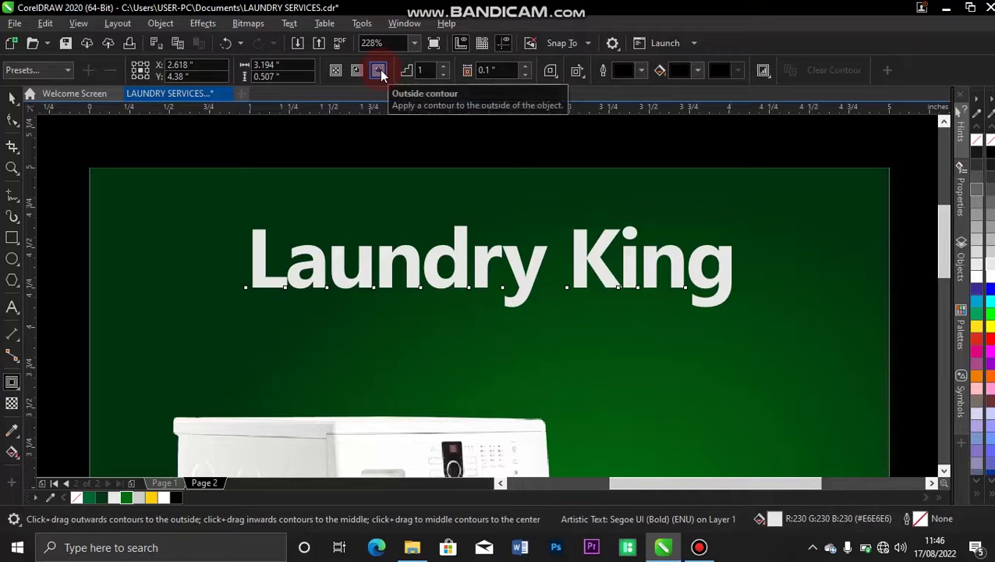
left_click(379, 71)
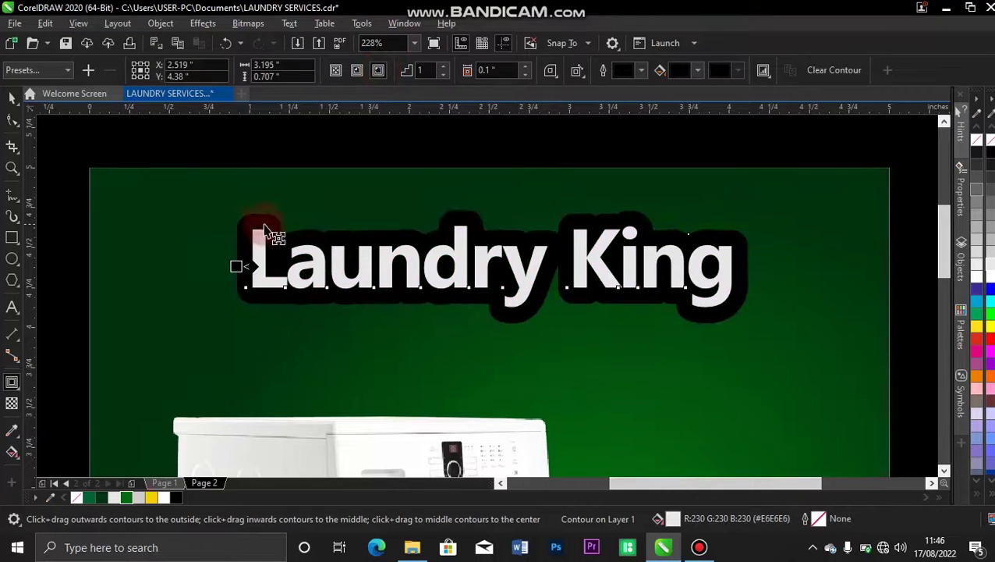
left_click(557, 76)
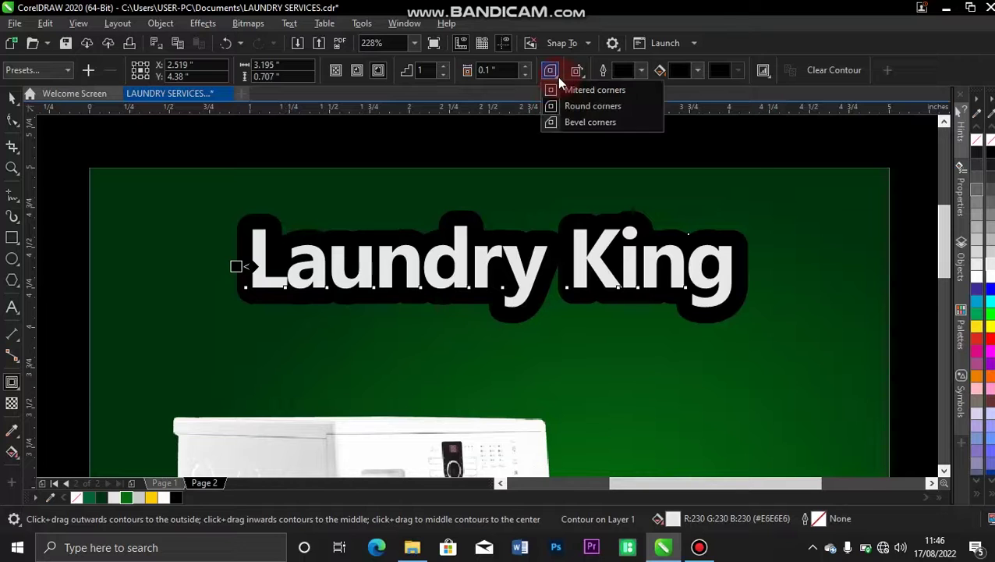
left_click(568, 107)
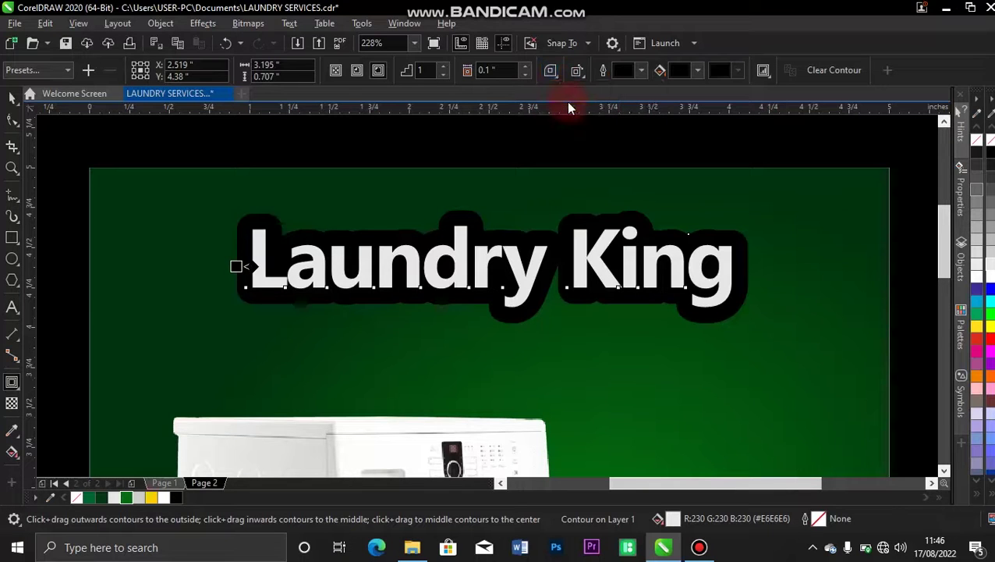
Break the contour apart from the title text into its own shape.
right_click(248, 223)
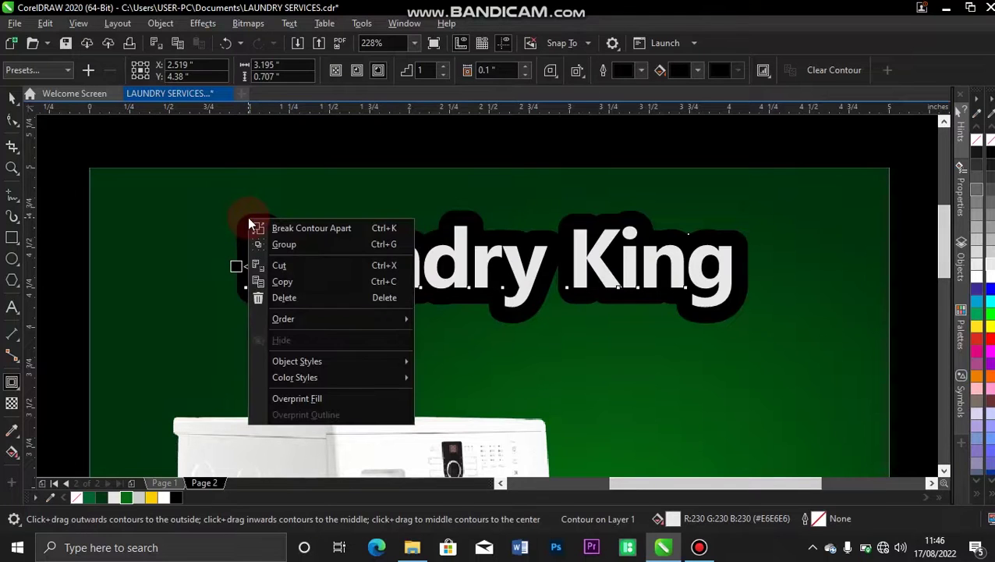
left_click(300, 228)
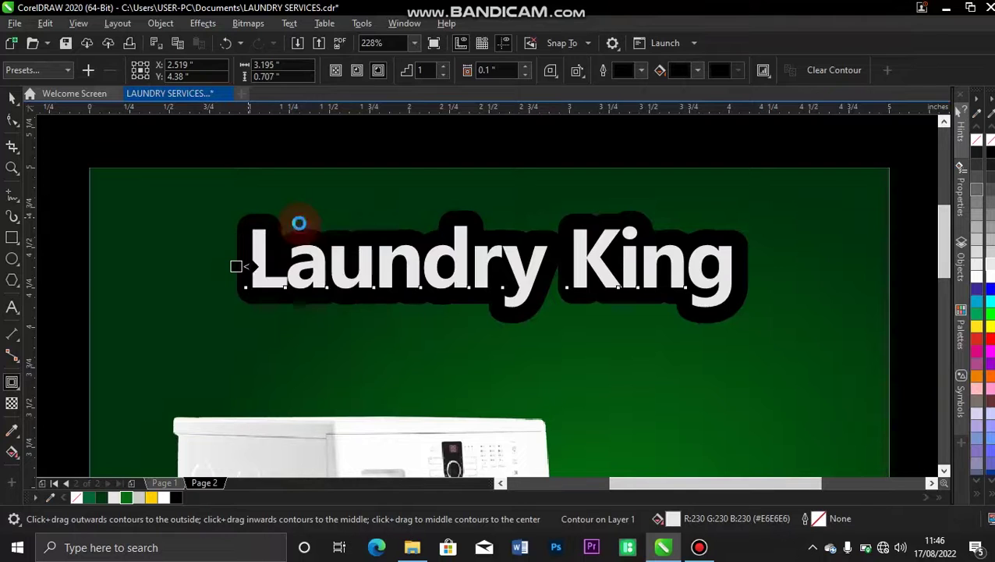
left_click(13, 94)
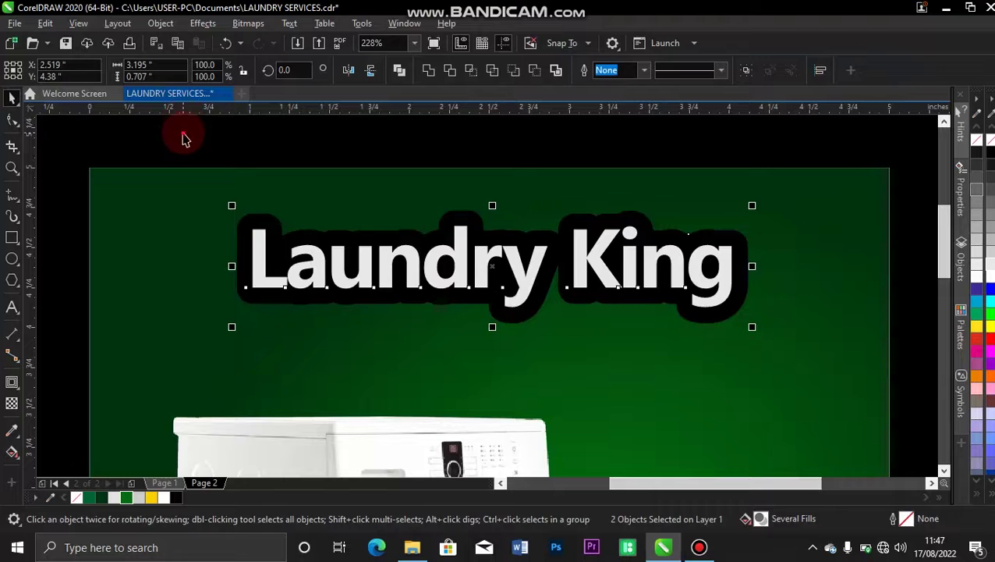
left_click(244, 224)
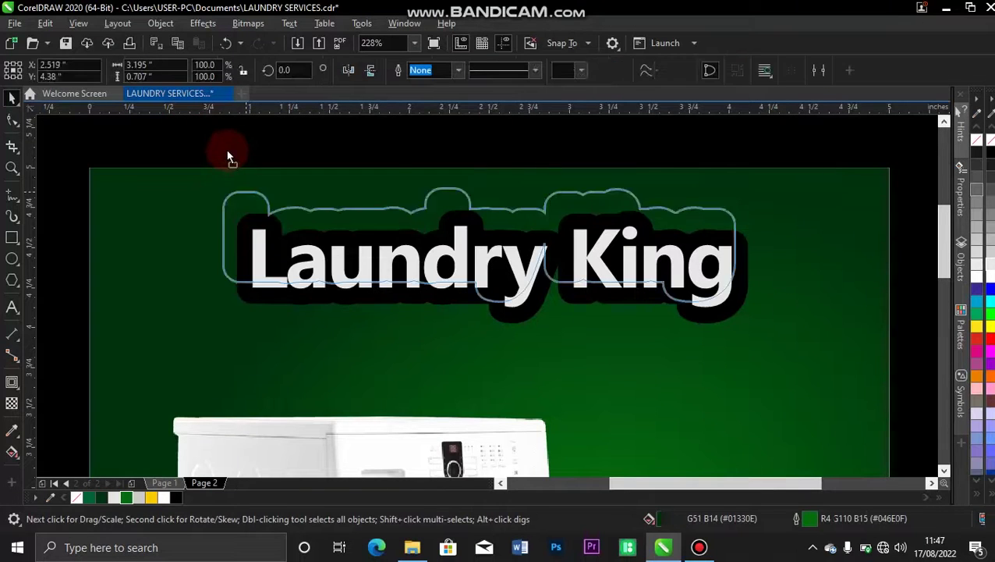
left_click_drag(228, 157, 226, 149)
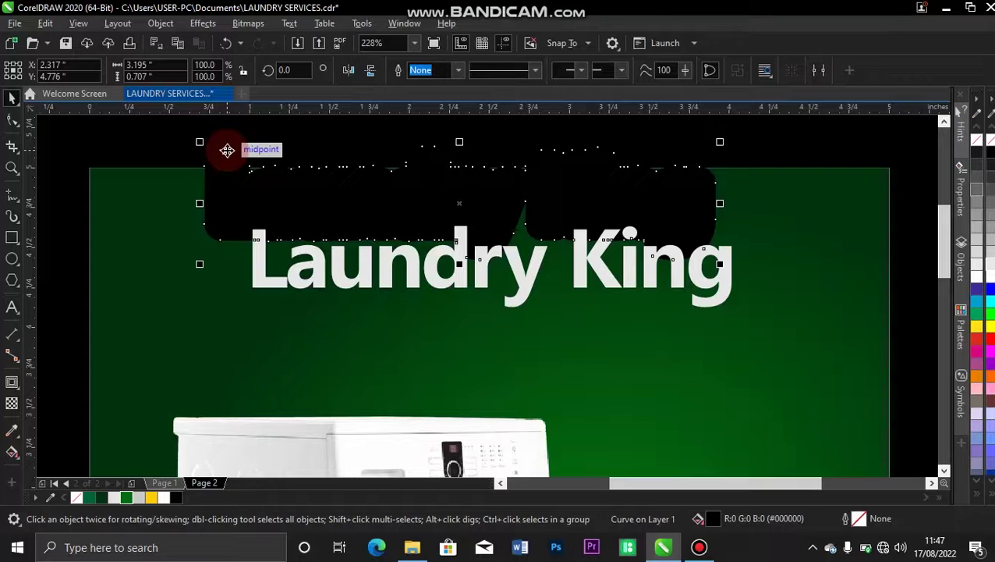
left_click_drag(226, 150, 224, 153)
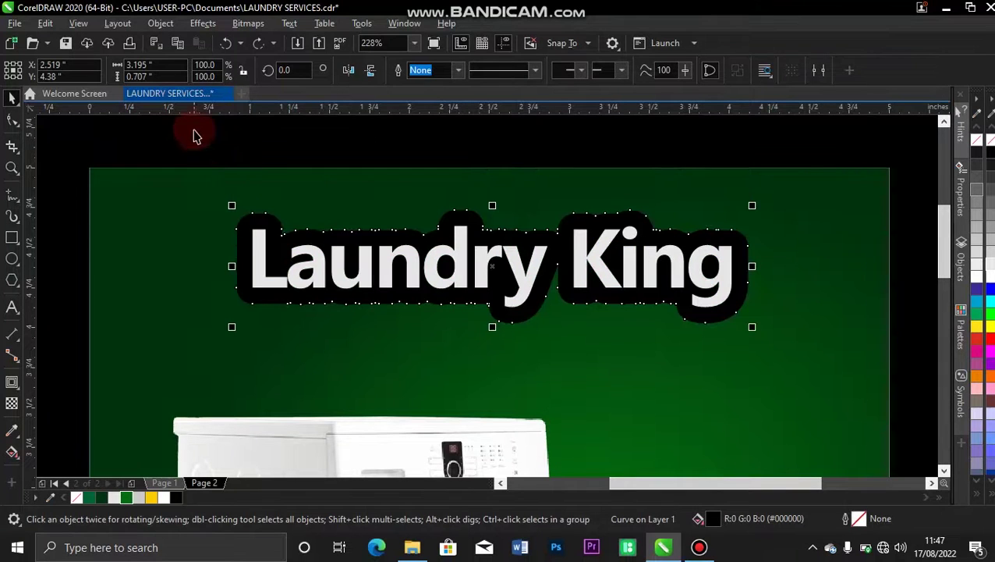
left_click(196, 146)
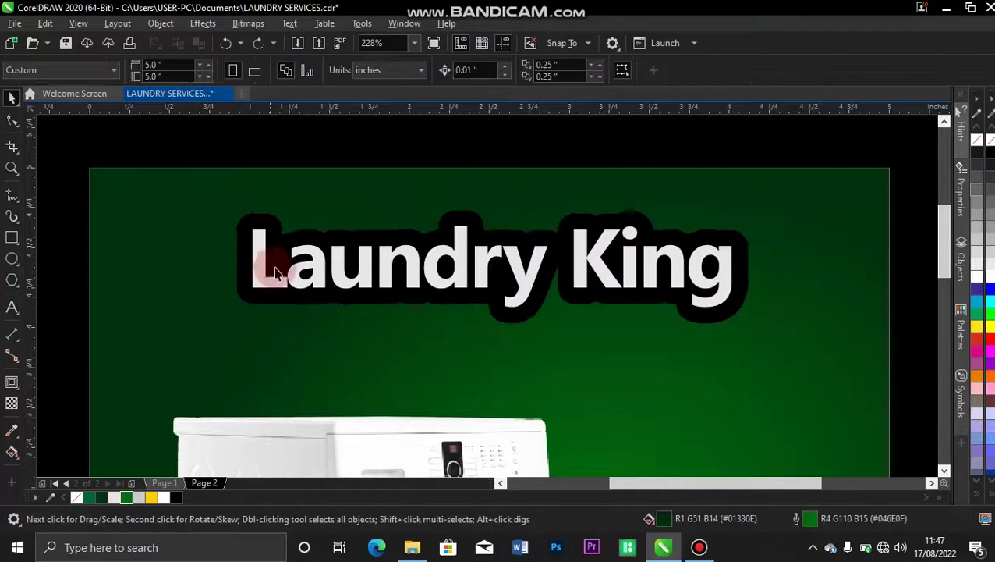
left_click(241, 224)
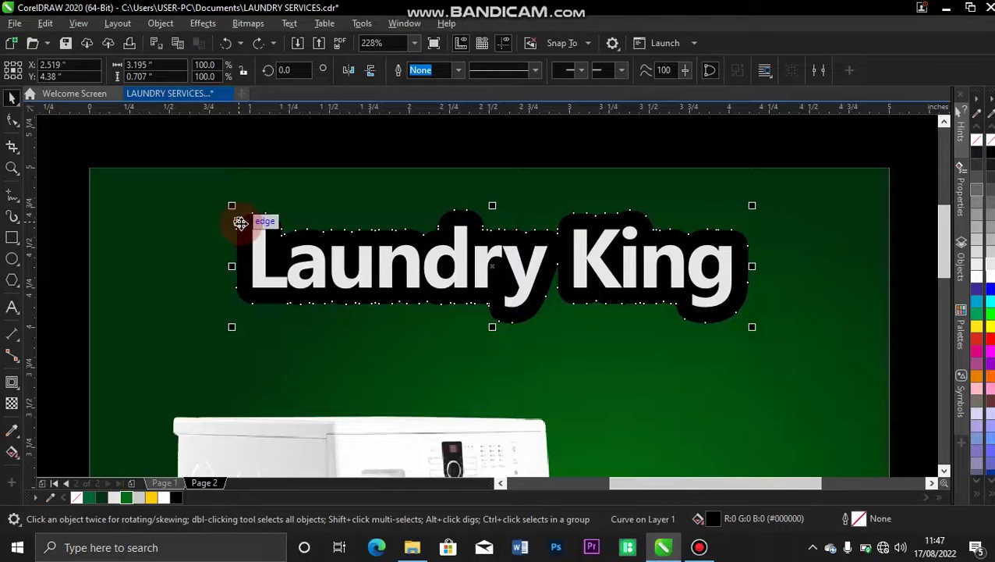
left_click(62, 243)
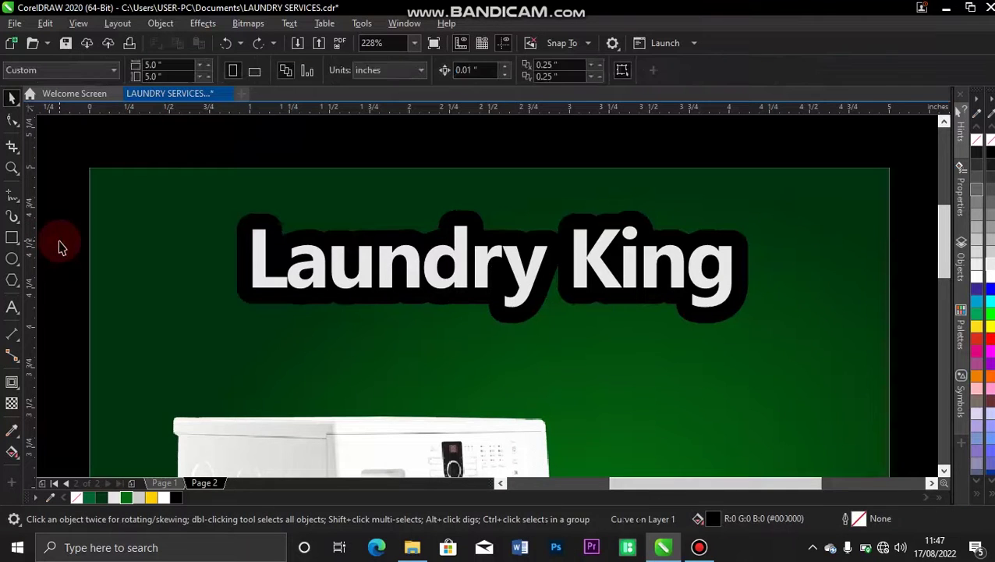
left_click(241, 238)
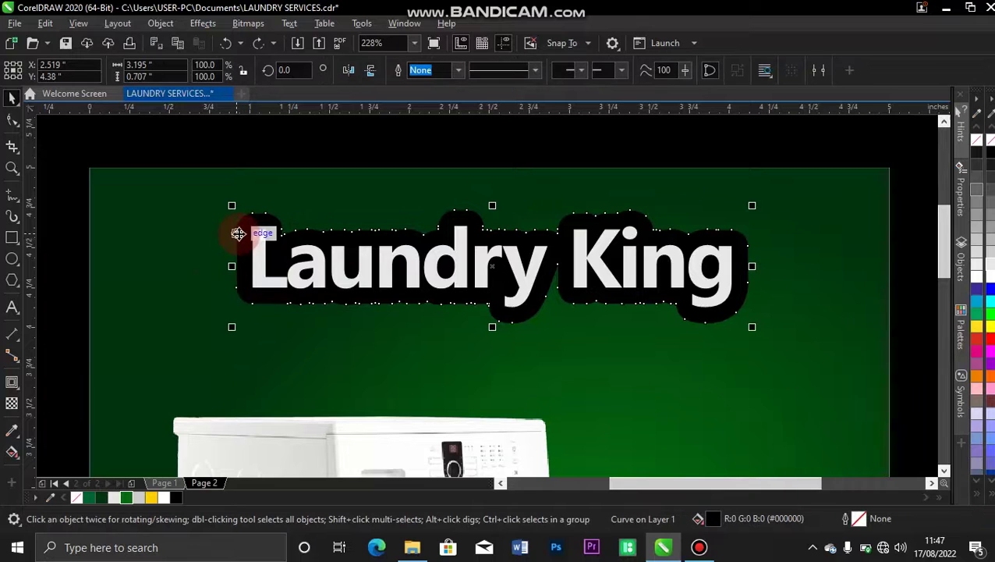
Give the black outline behind Laundry King a 0.054-inch inside contour and break it into its own shape.
left_click(13, 383)
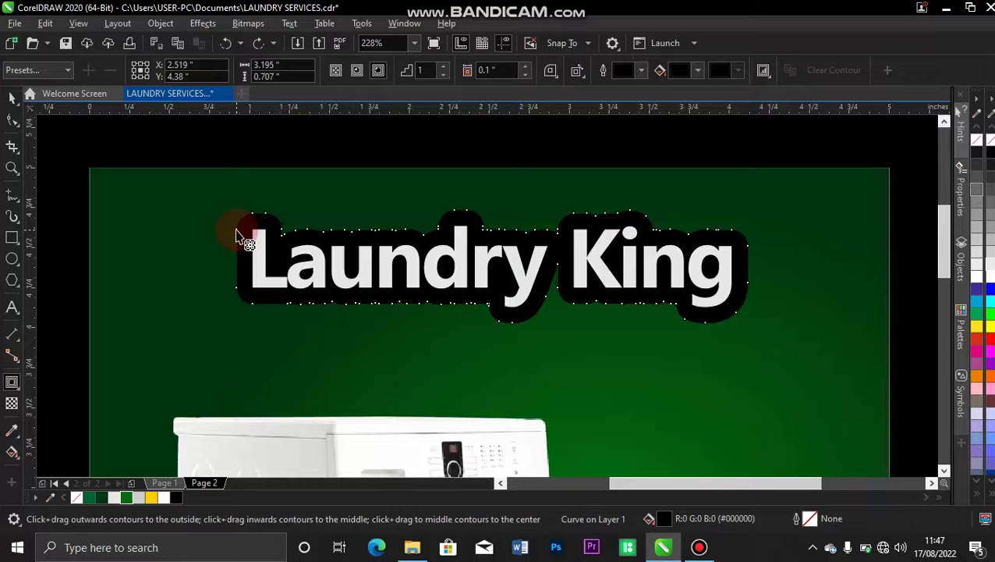
left_click_drag(237, 232, 246, 234)
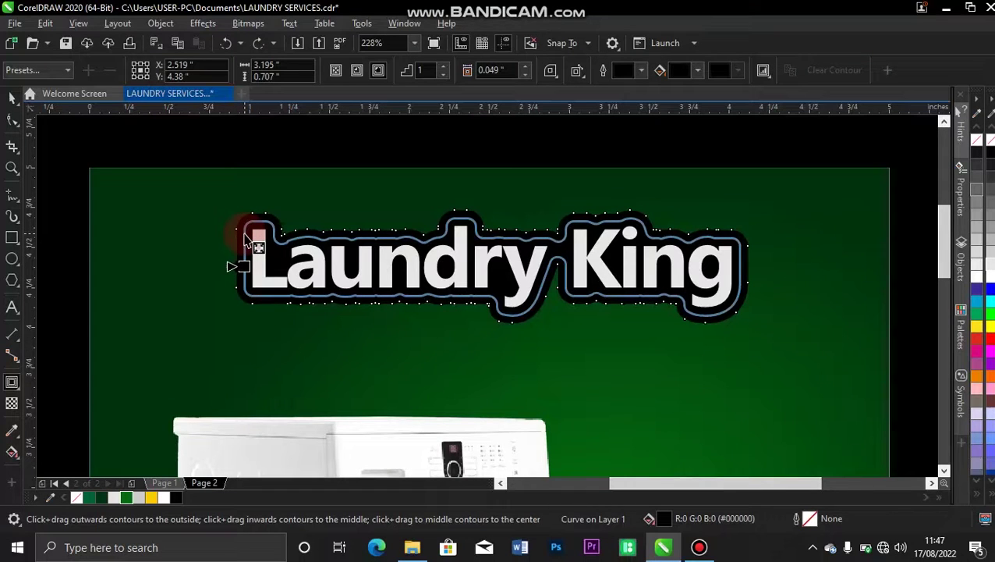
mouse_move(245, 238)
left_mouse_down()
mouse_move(250, 246)
mouse_move(244, 239)
left_mouse_up()
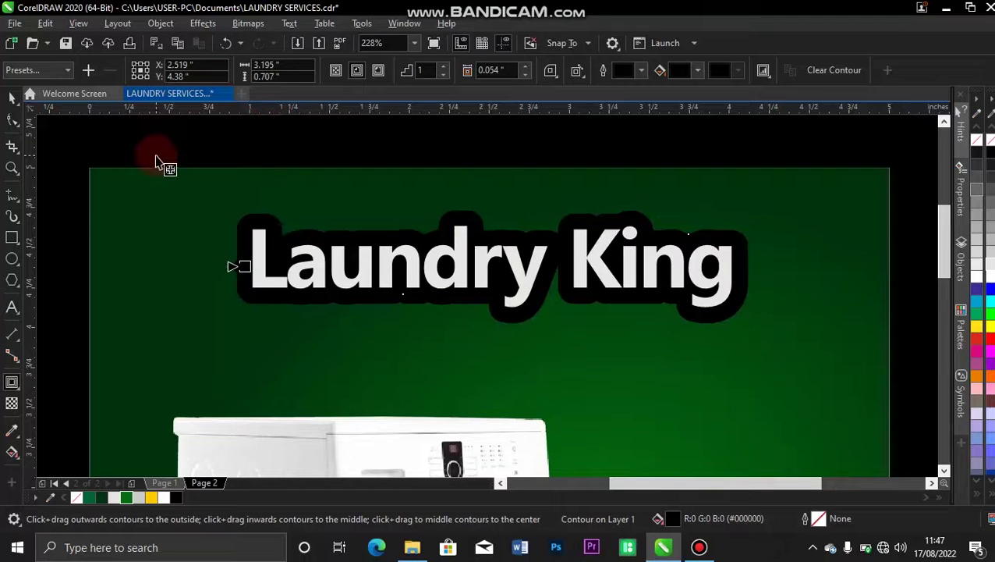
right_click(248, 243)
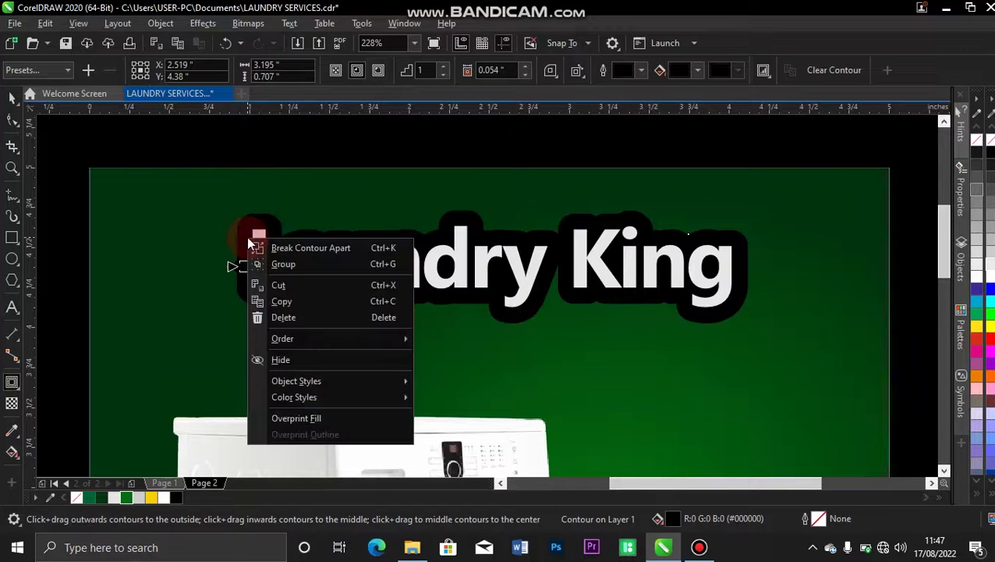
left_click(304, 248)
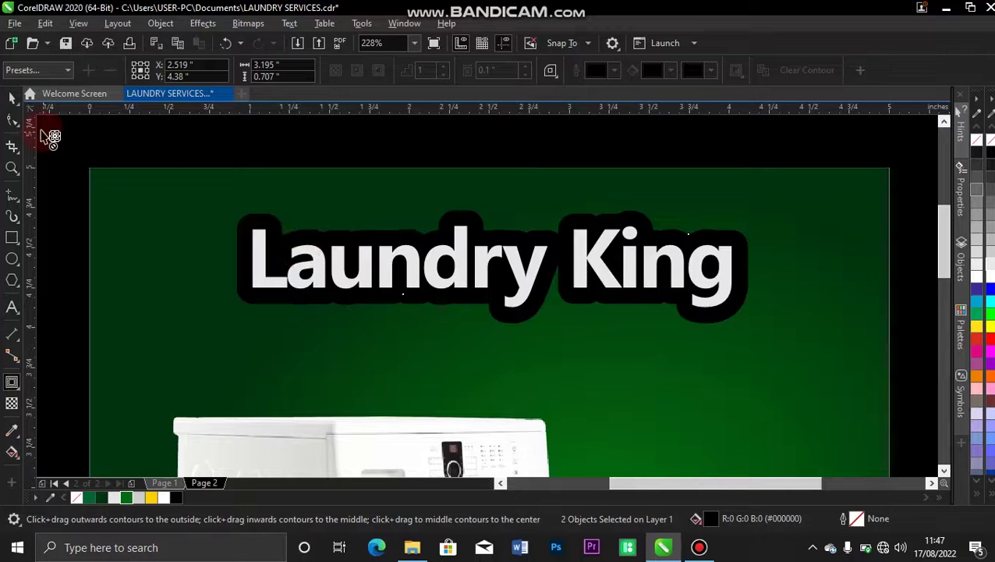
left_click(11, 97)
Colour the inner contour green (R4 G110 B15) and the outer outline 20% Black.
left_click(160, 137)
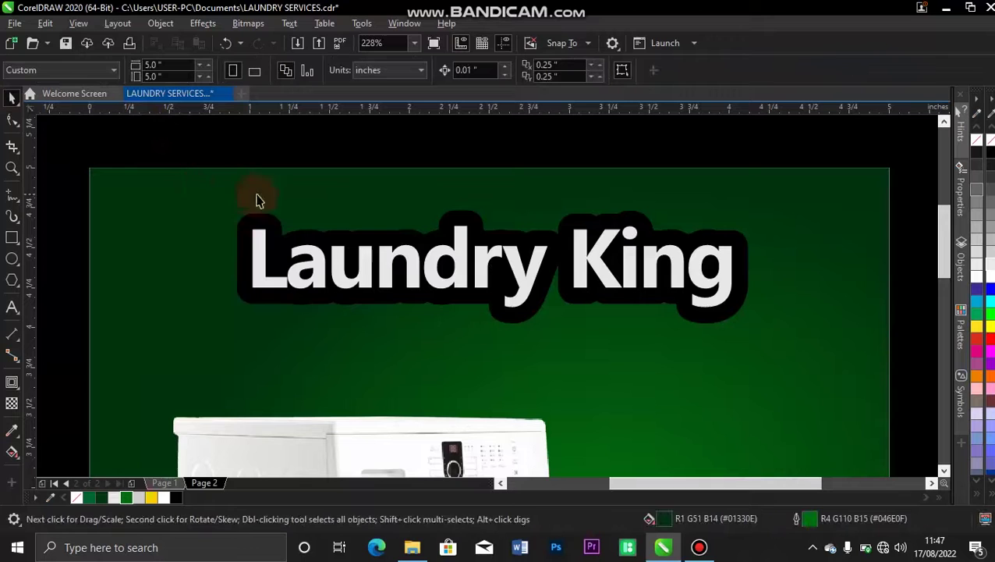
left_click(249, 231)
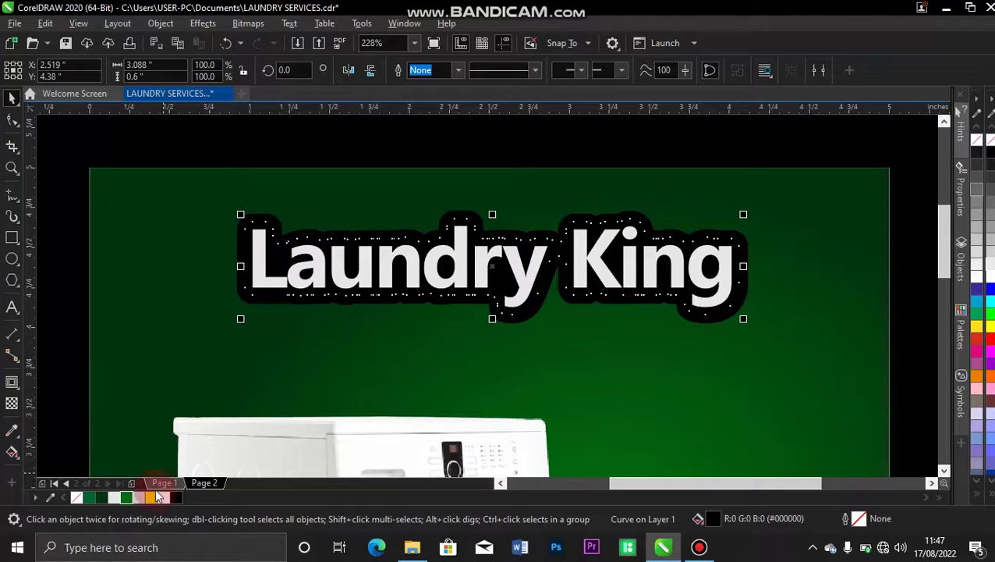
left_click(128, 497)
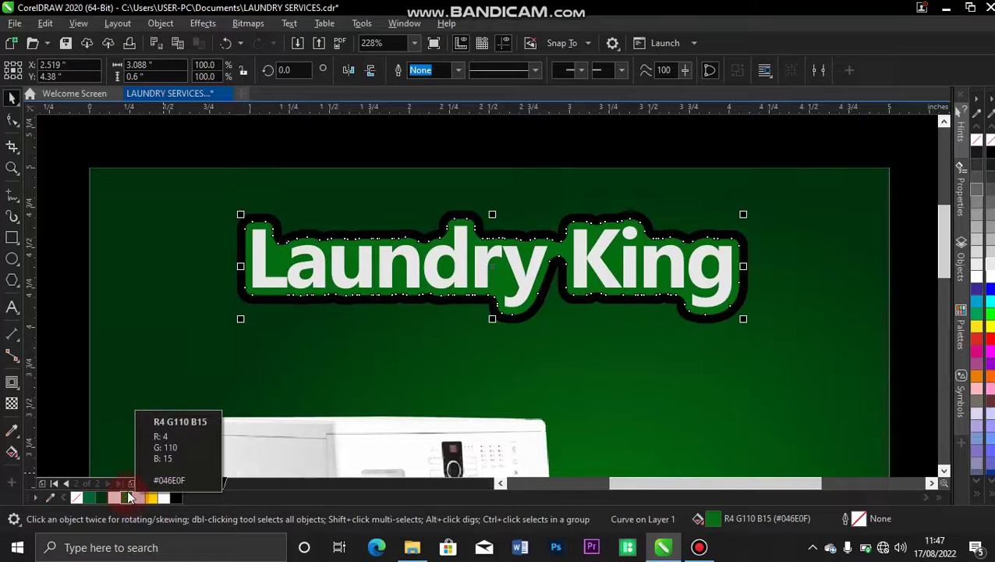
left_click(66, 288)
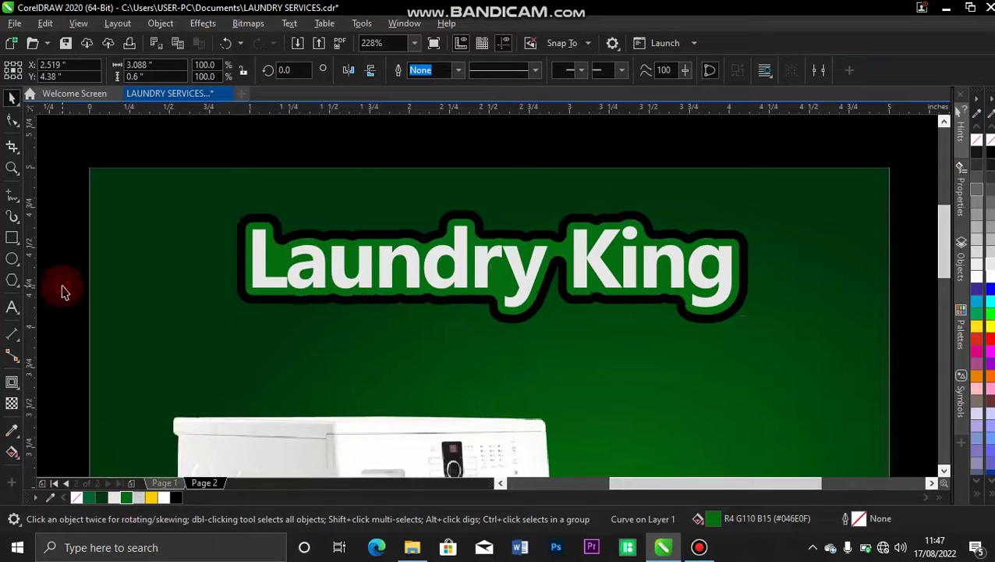
left_click(240, 217)
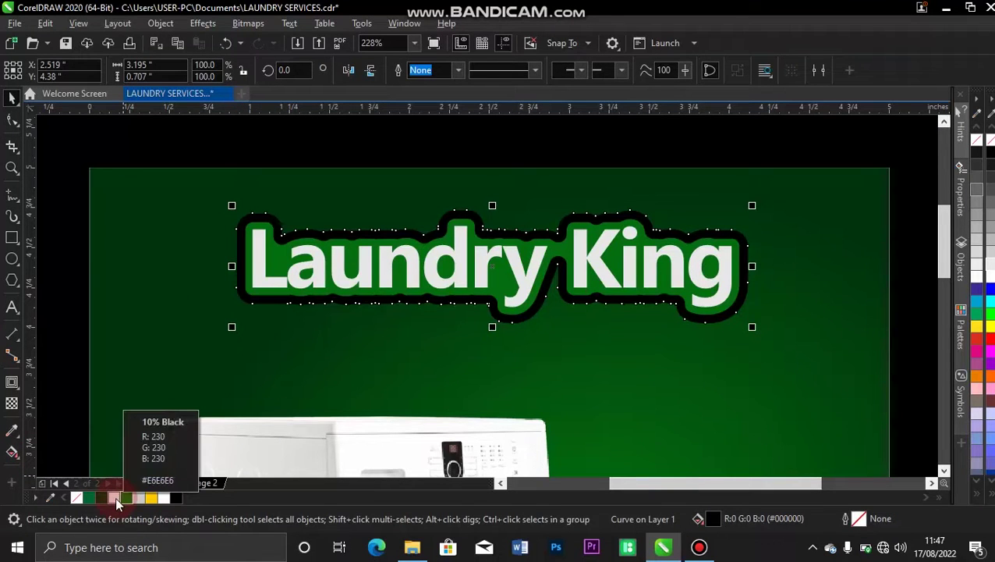
left_click(141, 495)
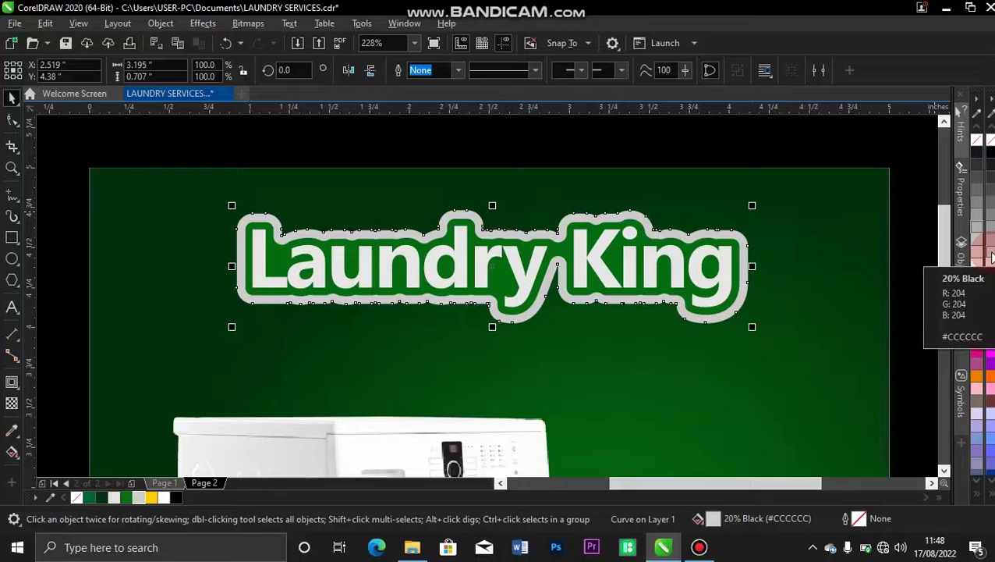
Group the Laundry King title with its green and grey outlines.
left_click(697, 153)
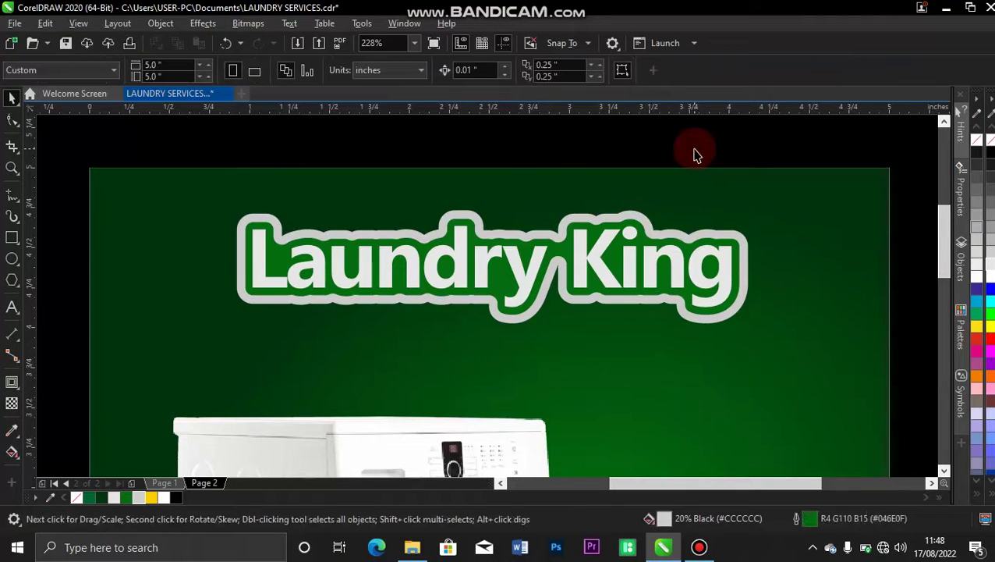
left_click_drag(208, 150, 777, 361)
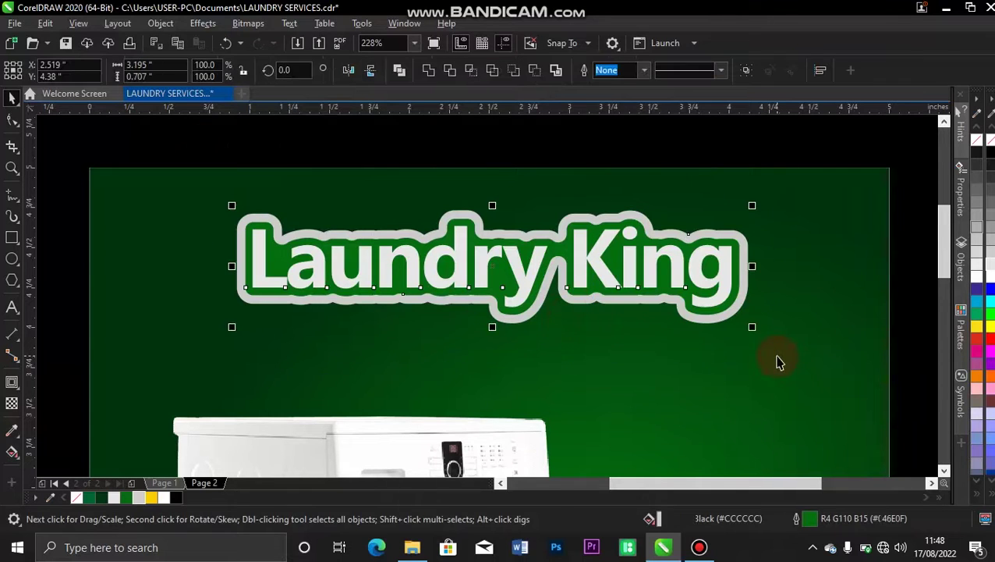
key("ctrl+g")
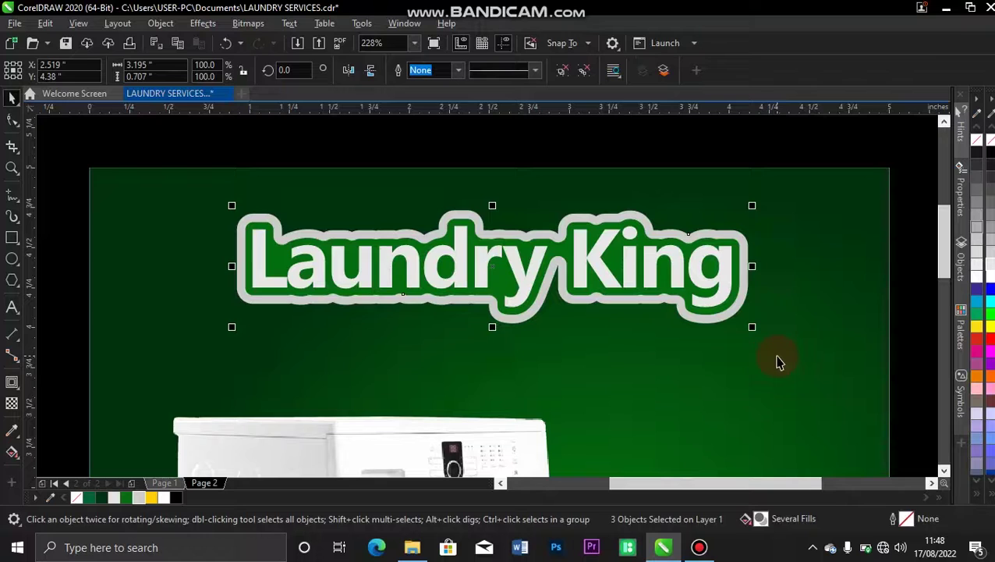
Extrude the Laundry King heading in 3D, shifting the vanishing point up and right.
left_click(20, 392)
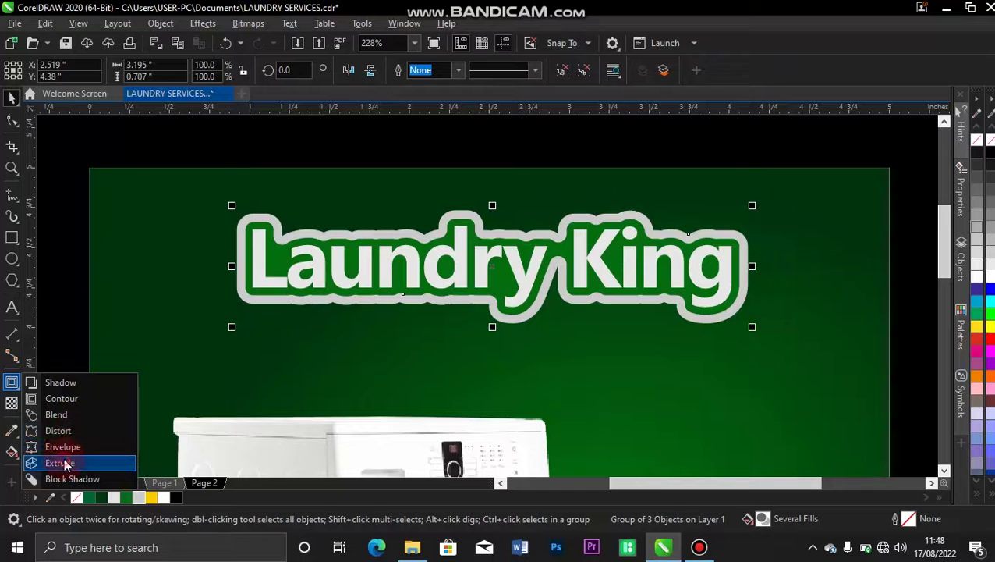
left_click(66, 463)
left_click_drag(300, 270, 346, 251)
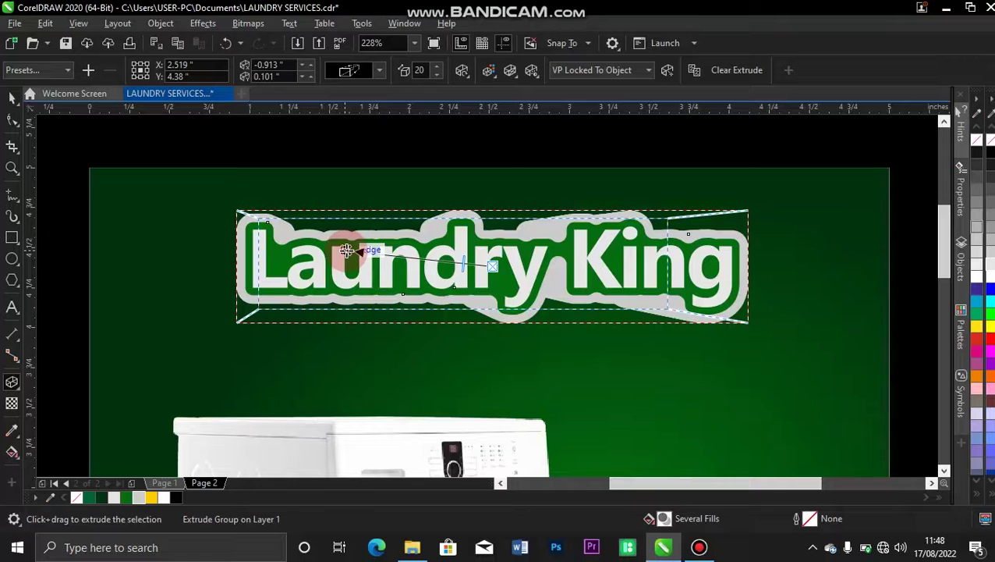
left_click_drag(347, 250, 353, 245)
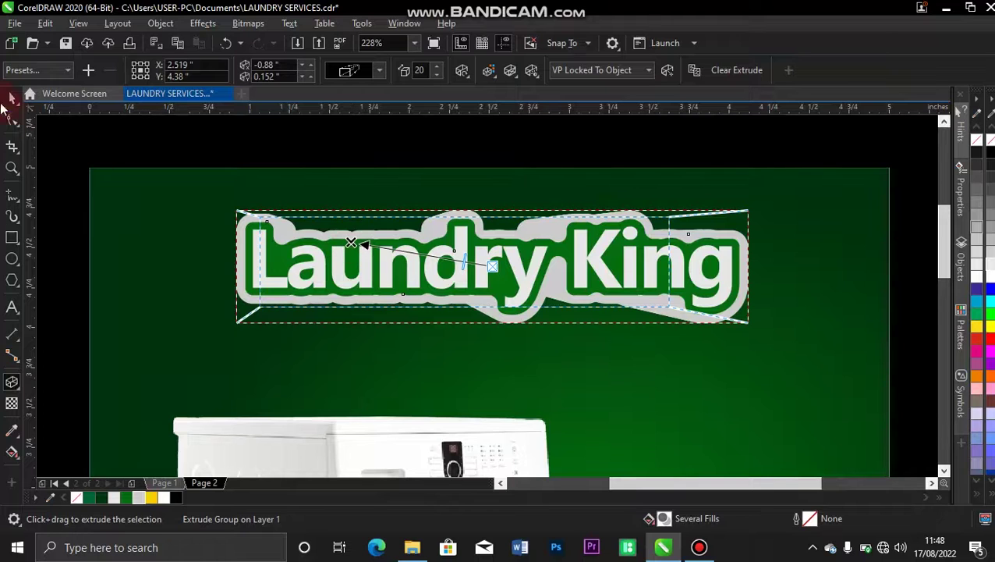
left_click(7, 99)
Break the extrusion apart from the heading so it becomes a separate object.
left_click(132, 142)
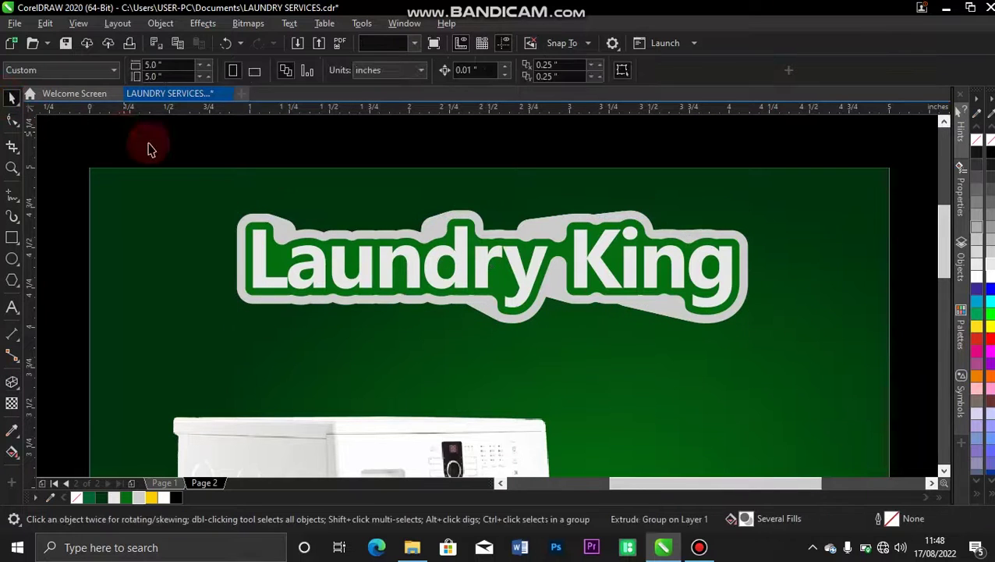
left_click(283, 224)
double_click(288, 207)
left_click(11, 98)
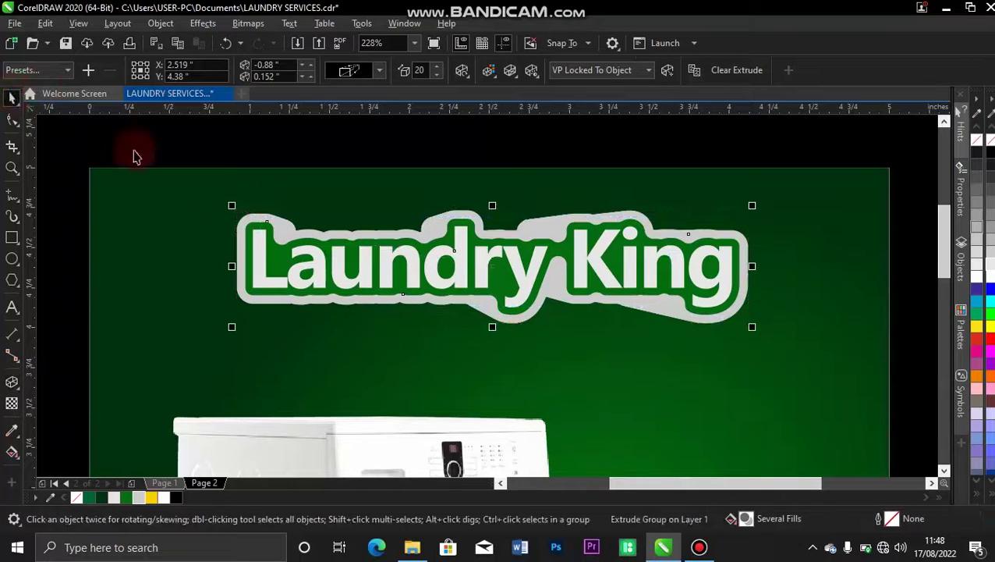
right_click(283, 225)
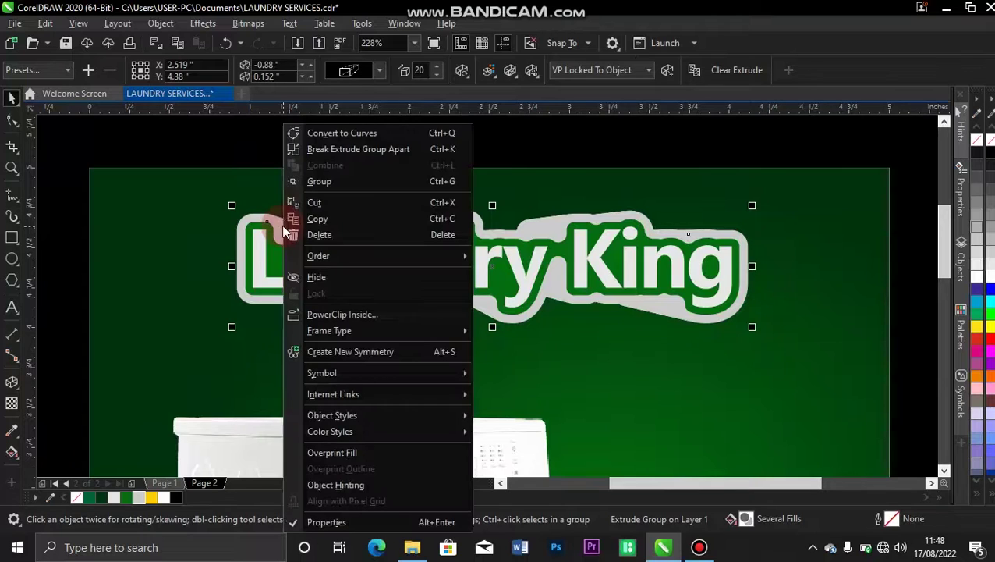
left_click(363, 150)
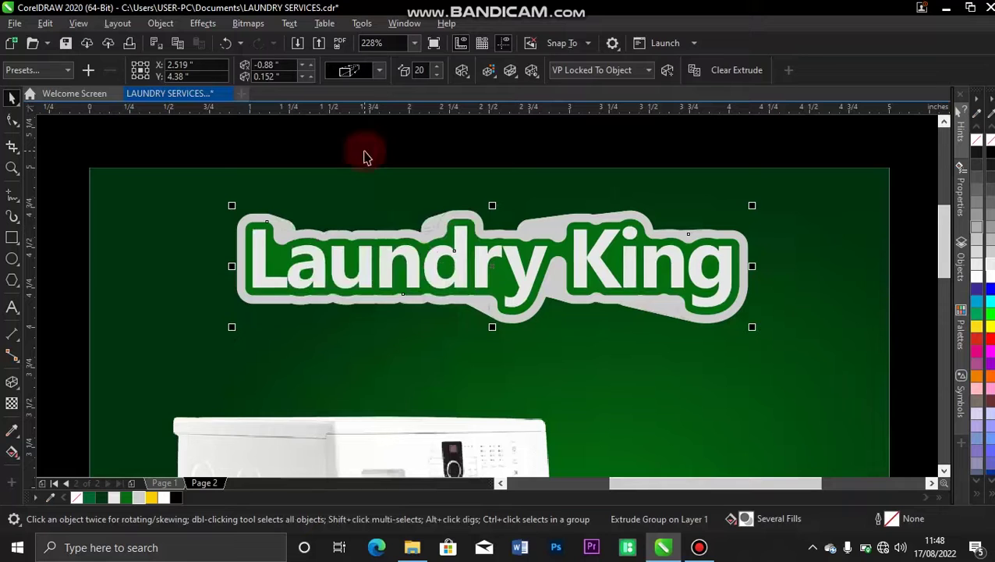
left_click(355, 131)
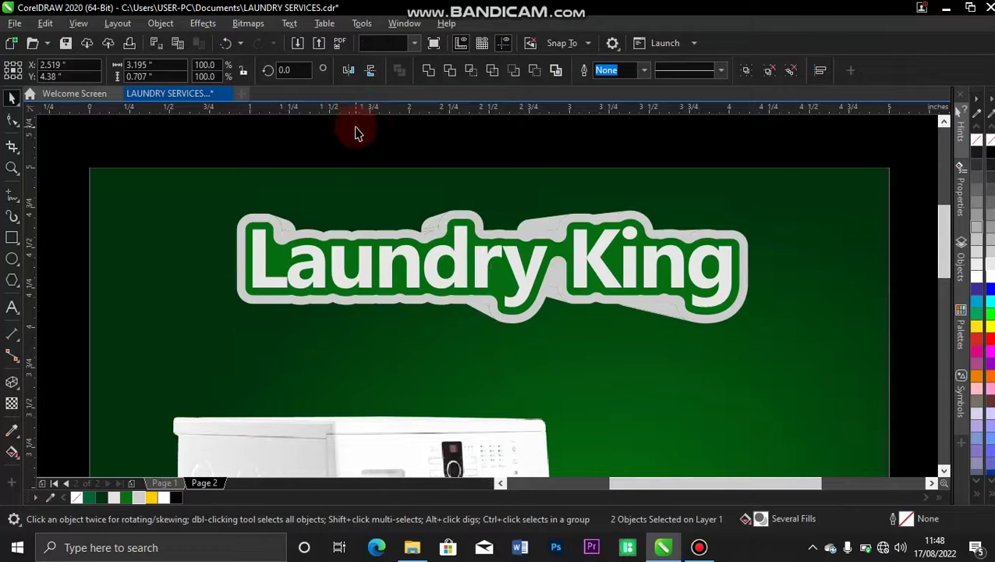
Fill the separated extrusion group behind Laundry King with green R4 G110 B15 (#046E0F).
left_click(289, 225)
left_click_drag(288, 225, 335, 161)
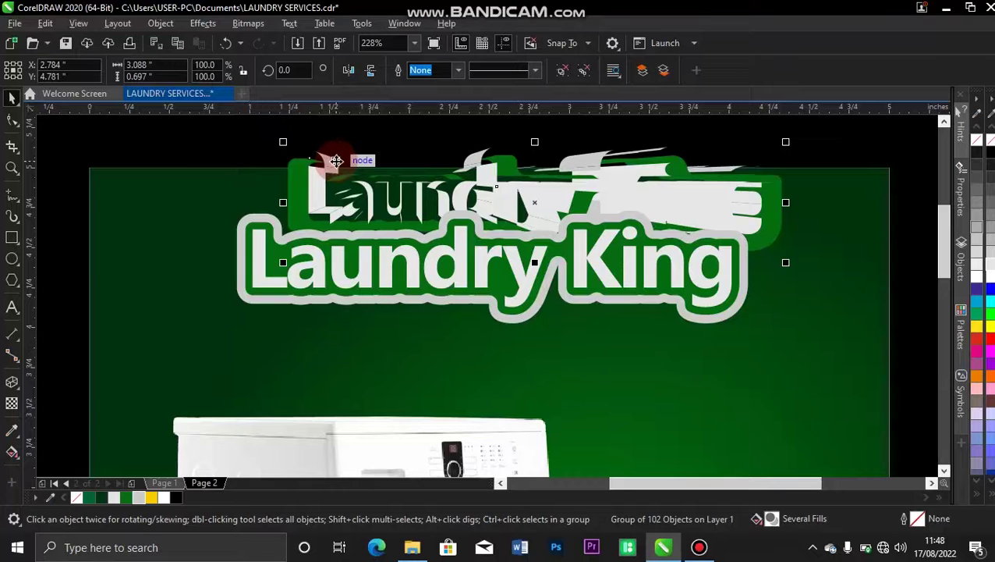
key("ctrl+z")
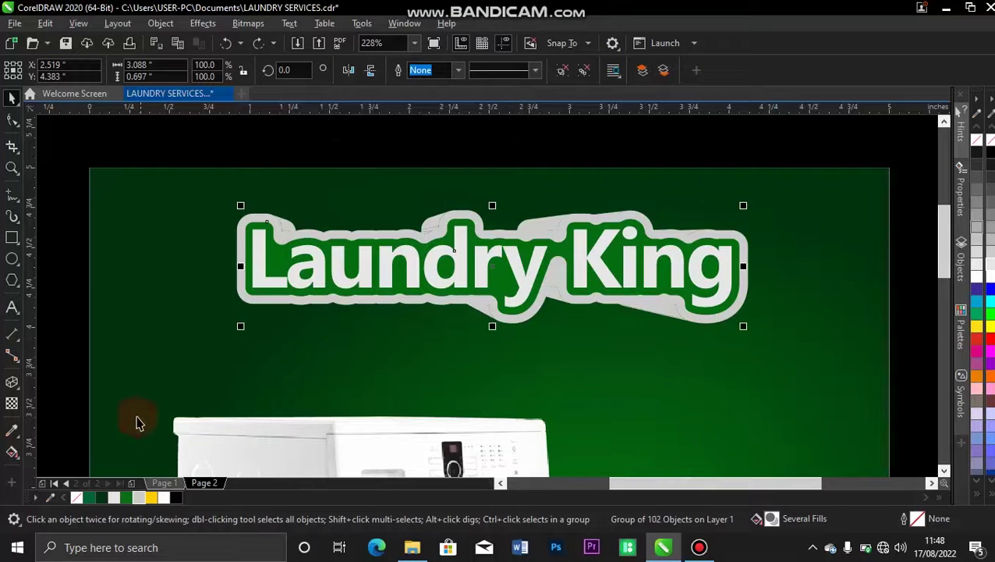
left_click(130, 499)
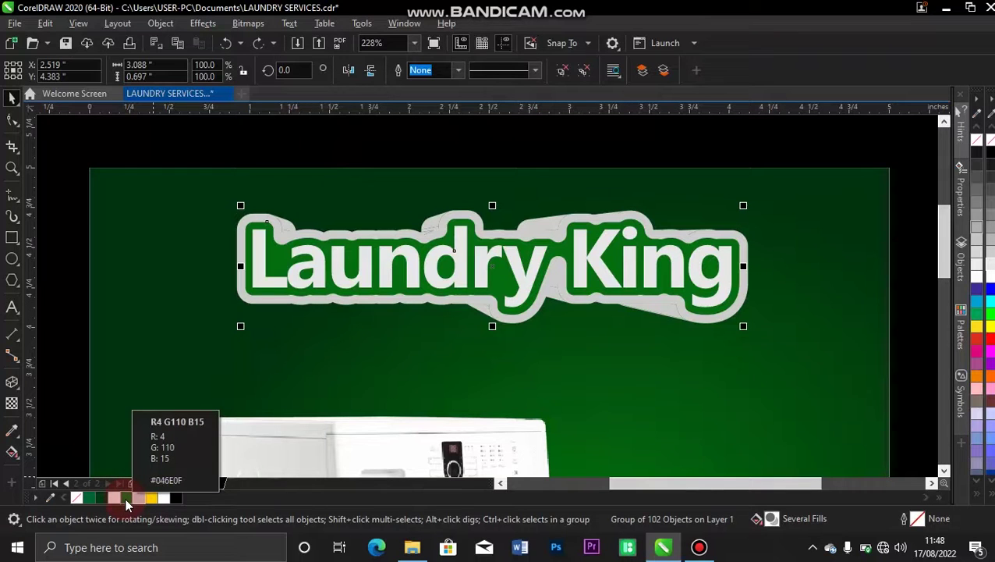
left_click(124, 497)
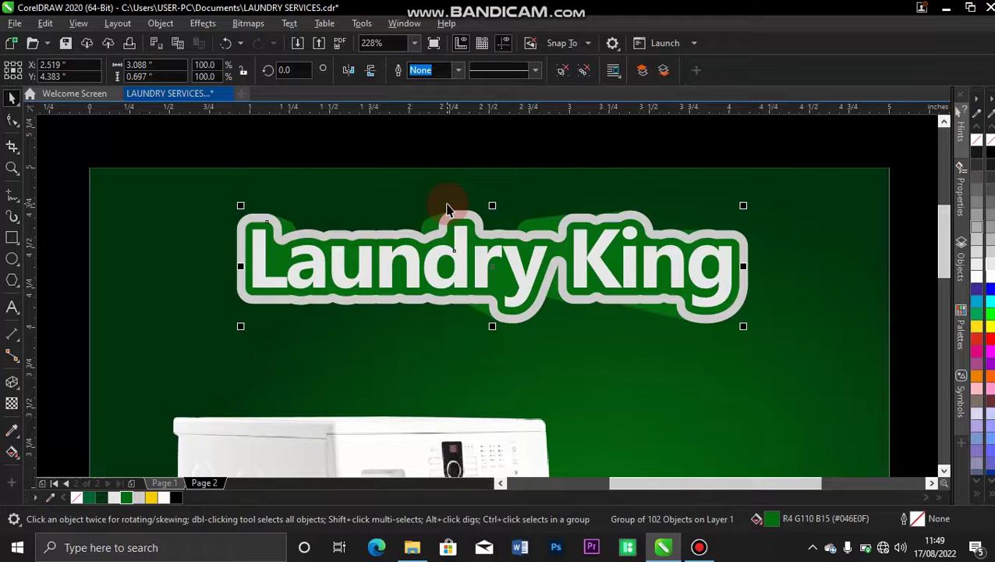
key("z")
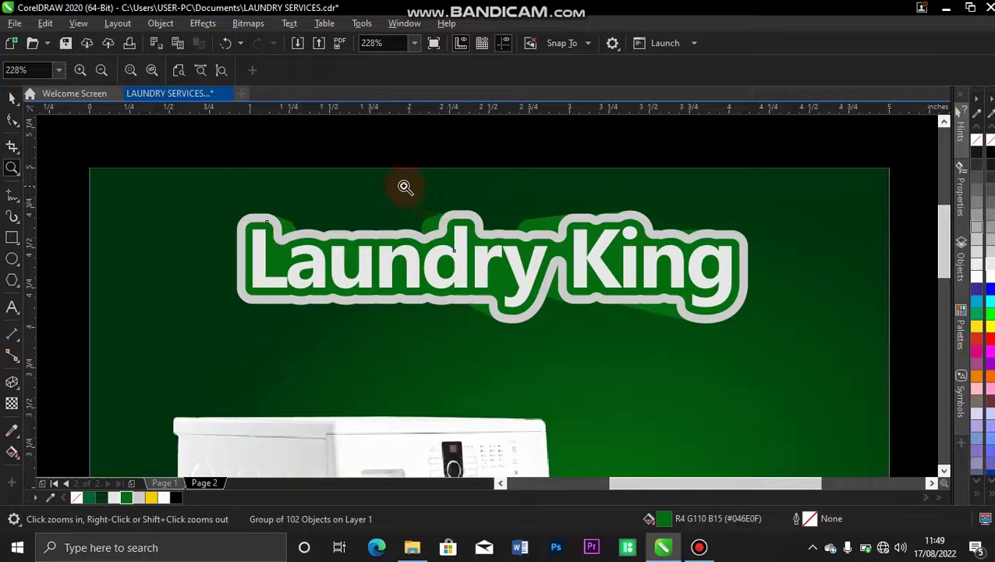
Ungroup the extrusion's 102 pieces and weld them into a single green shape.
left_click_drag(411, 179, 477, 258)
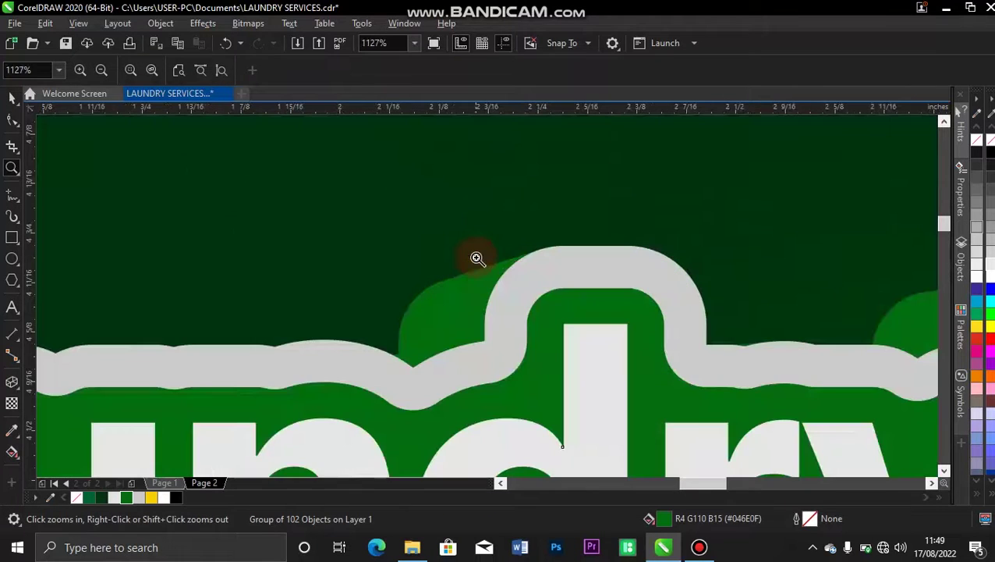
key("space")
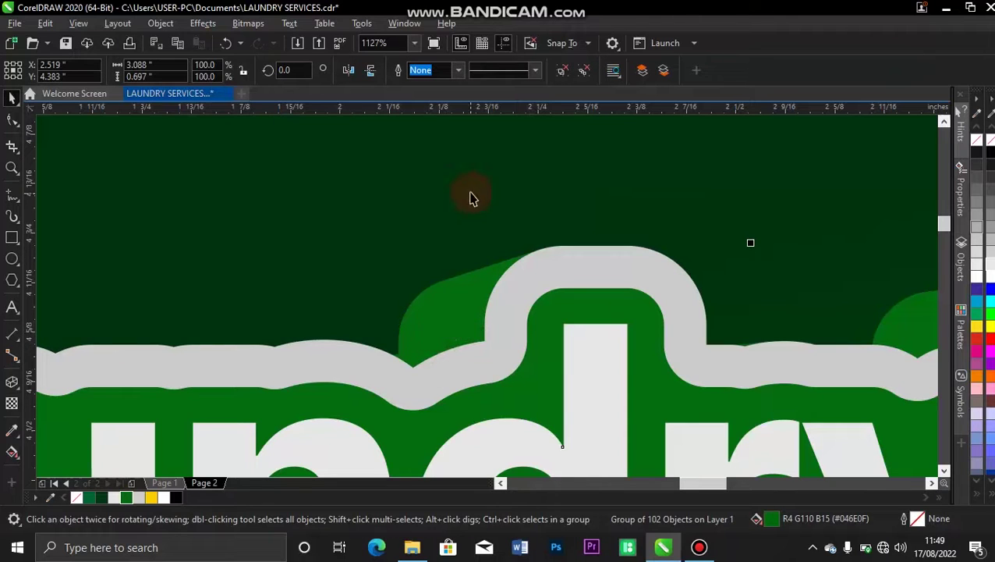
left_click(449, 232)
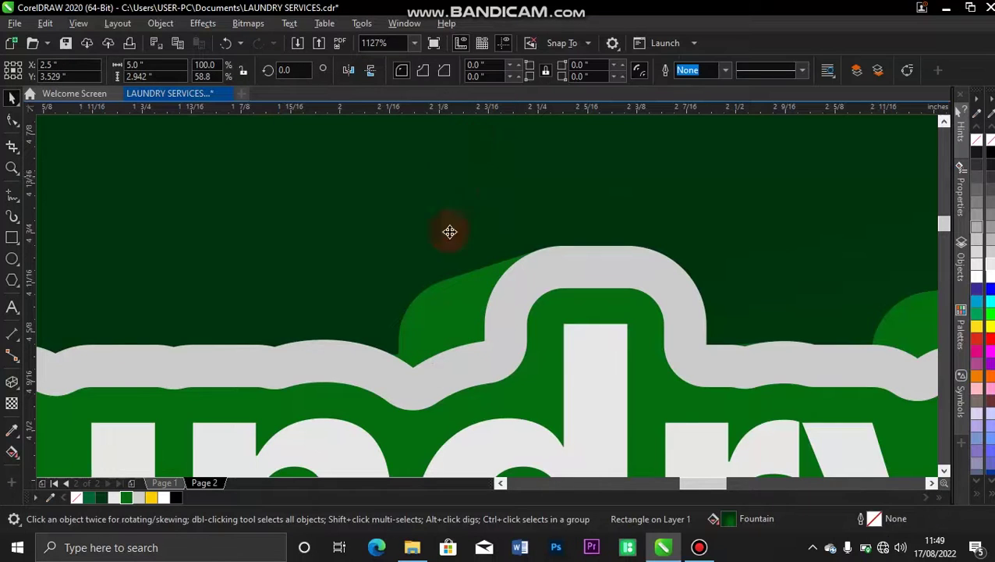
left_click(429, 322)
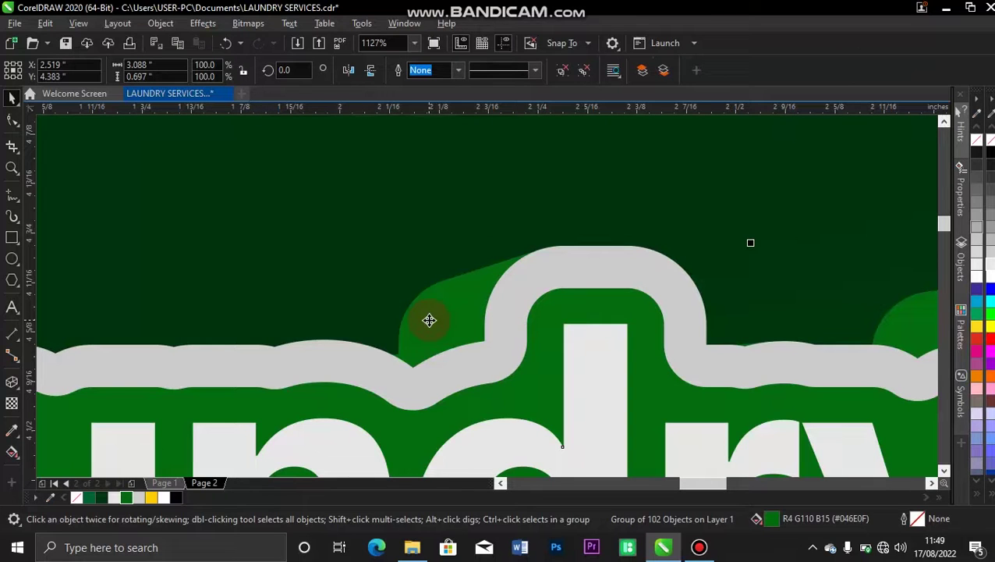
key("ctrl+u")
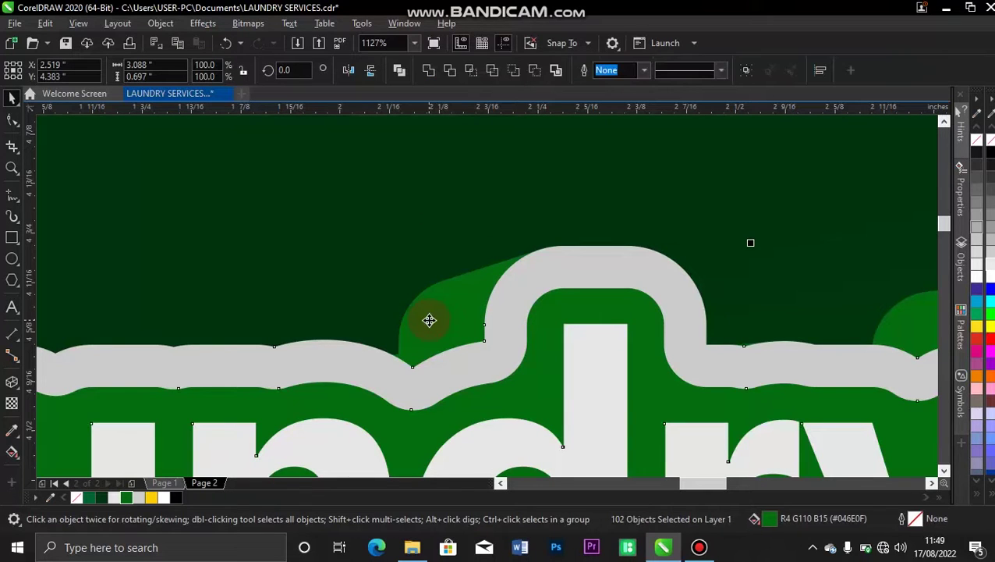
left_click_drag(441, 303, 545, 175)
left_click(318, 154)
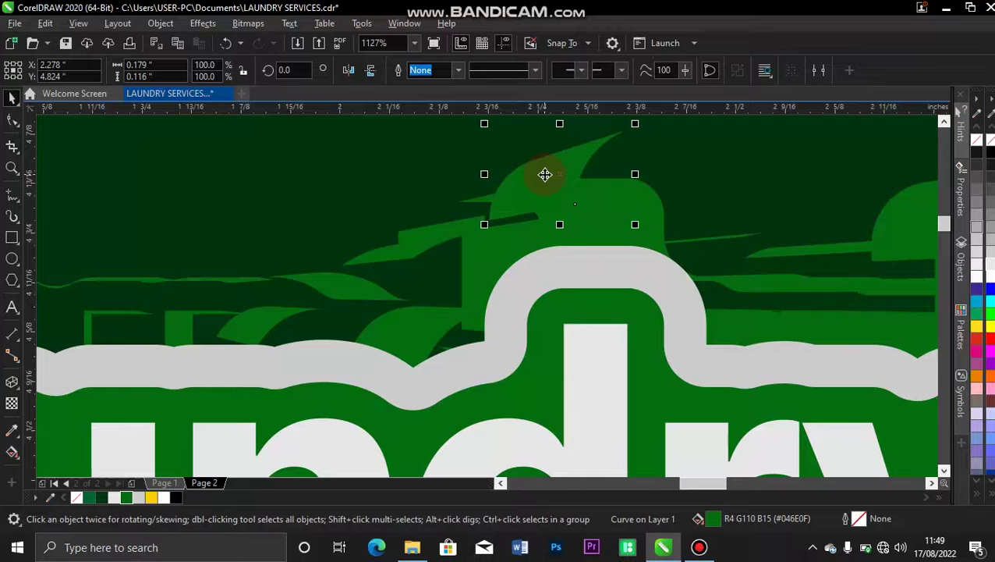
left_click_drag(460, 233, 371, 195)
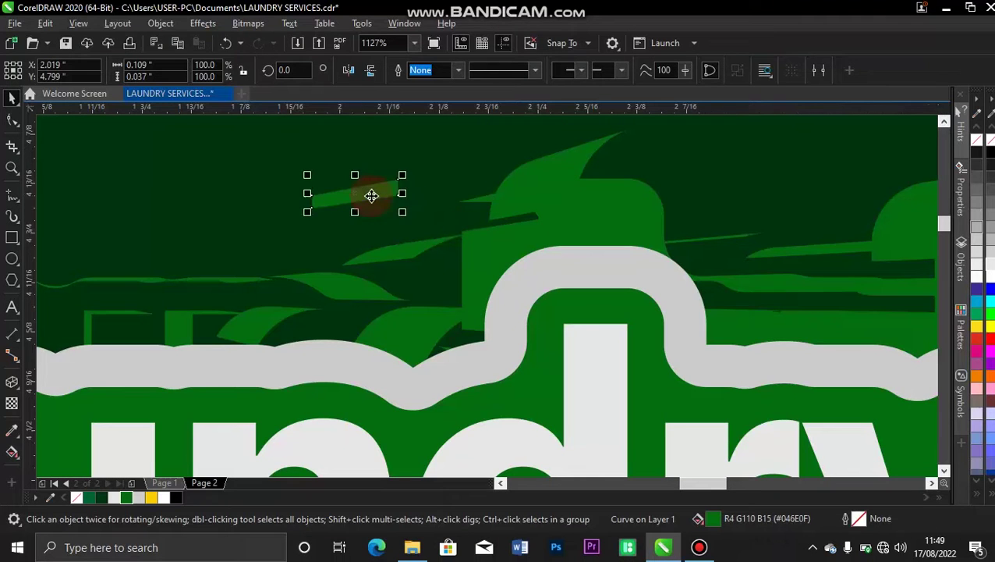
key("ctrl+z")
key("ctrl+z")
key("ctrl+z")
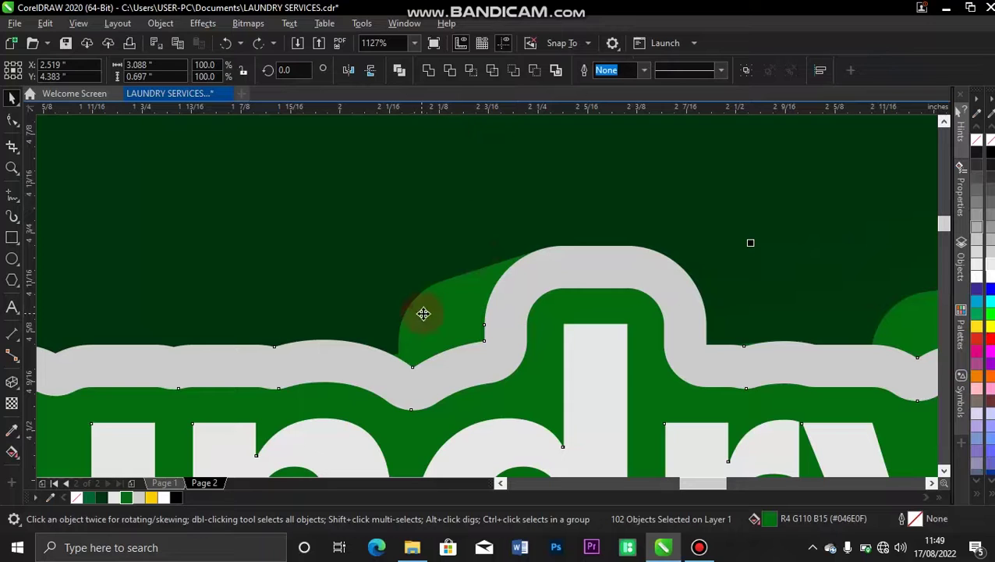
left_click(428, 72)
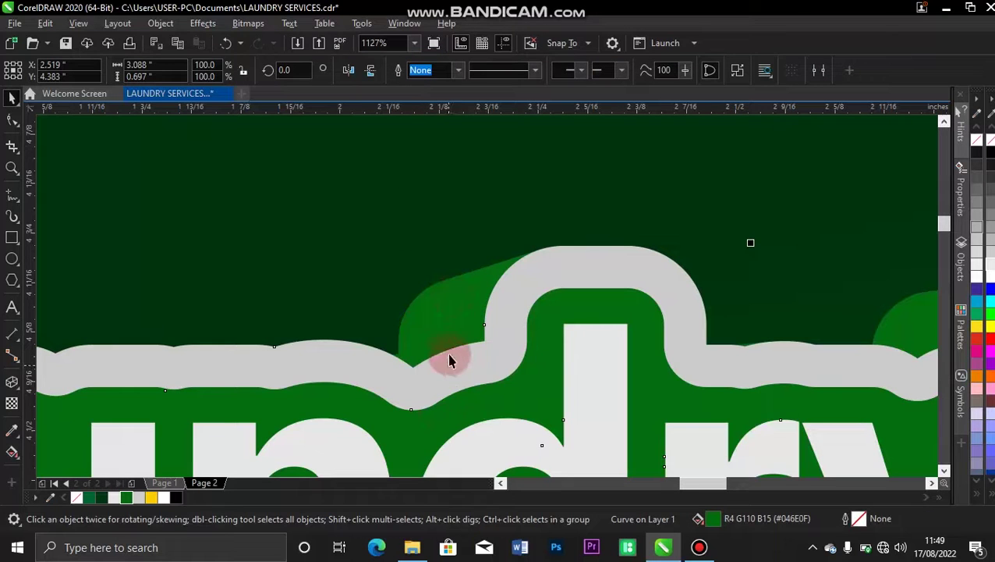
Keep the welded shape in its original place, zoom to the whole page, and select both heading parts.
left_click_drag(447, 300, 442, 172)
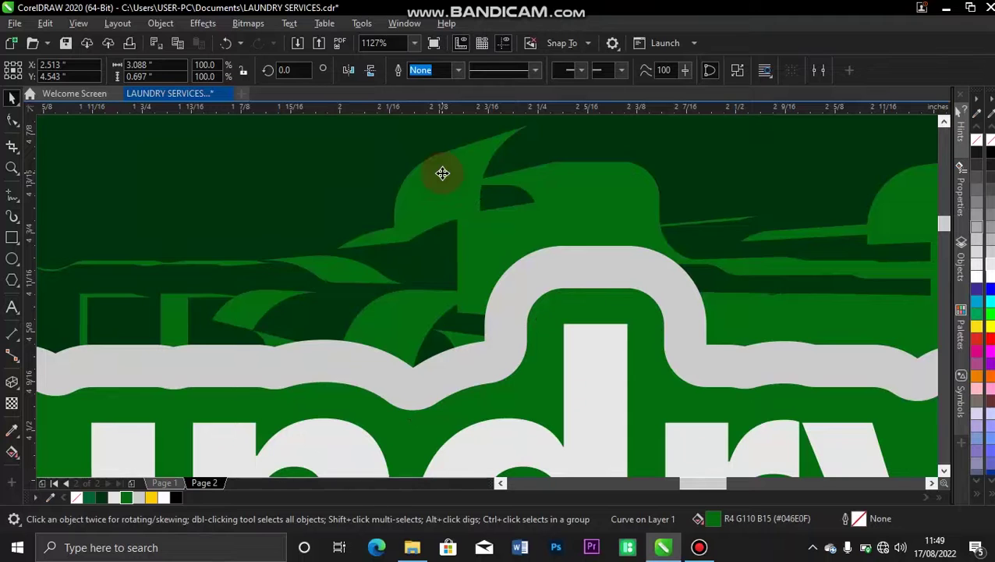
key("ctrl+z")
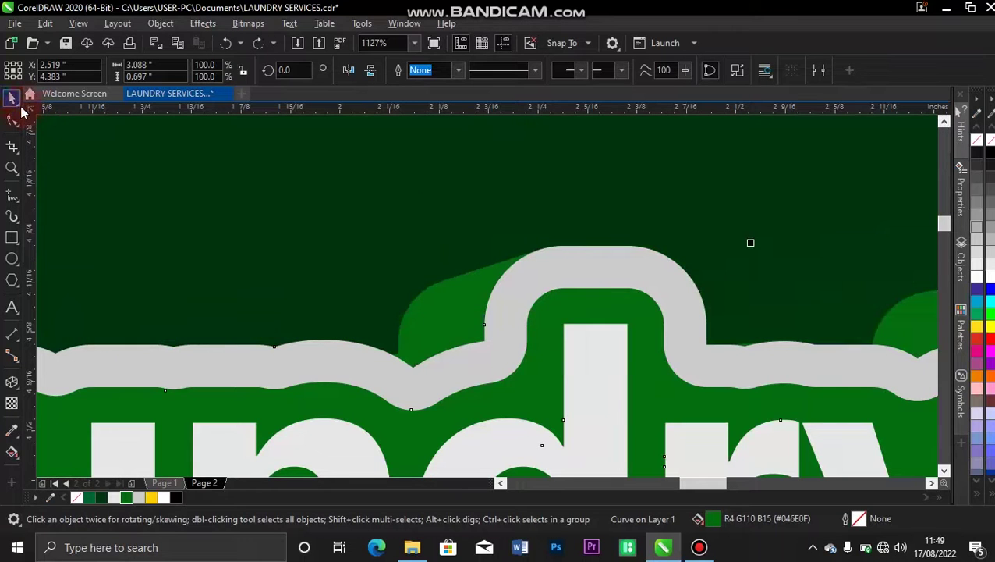
key("shift+F4")
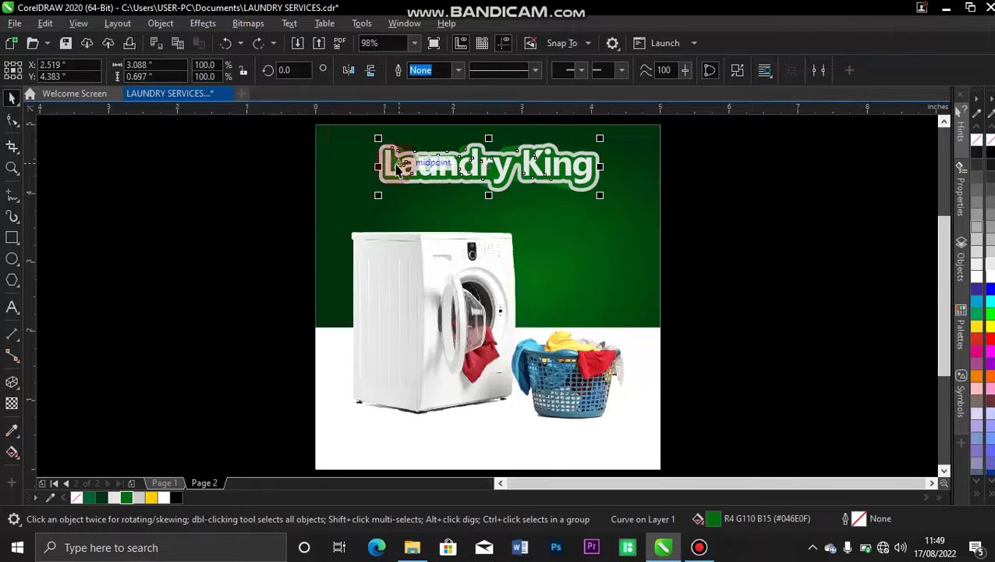
left_click_drag(304, 126, 684, 216)
Group the Laundry King heading, shrink it slightly, centre it on the green panel, and nudge it lower.
key("ctrl+g")
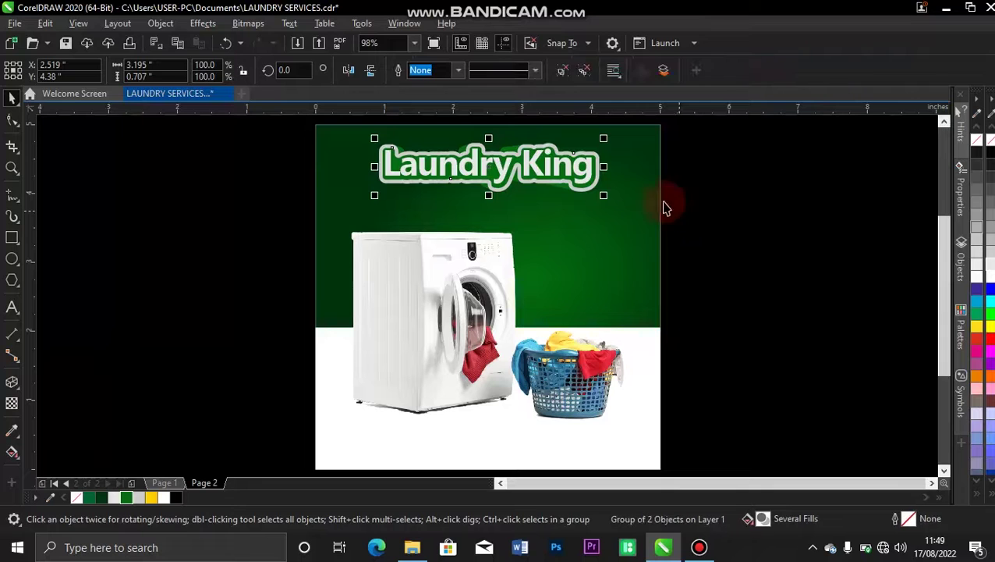
left_click_drag(605, 197, 585, 193)
left_click(605, 204, "shift")
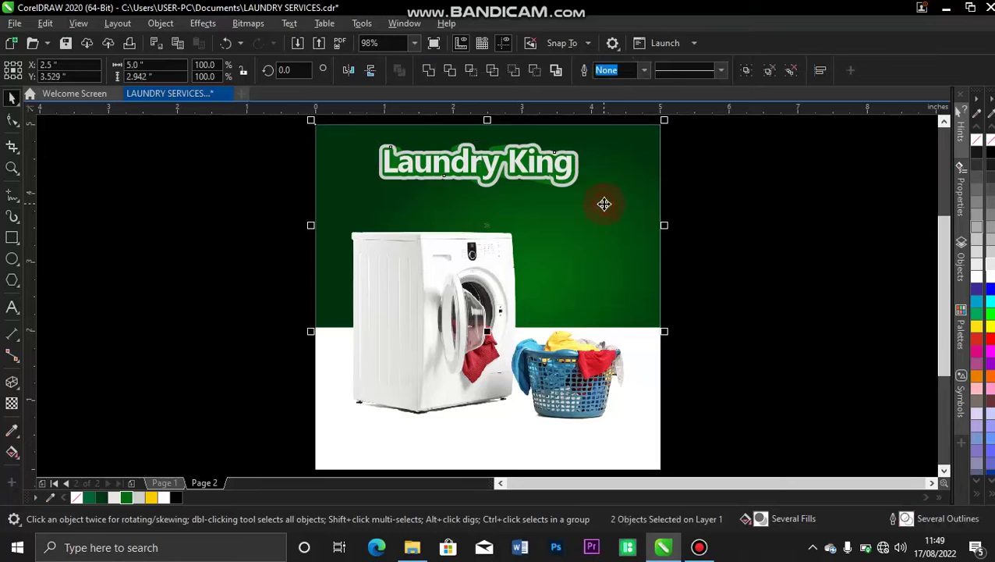
key("c")
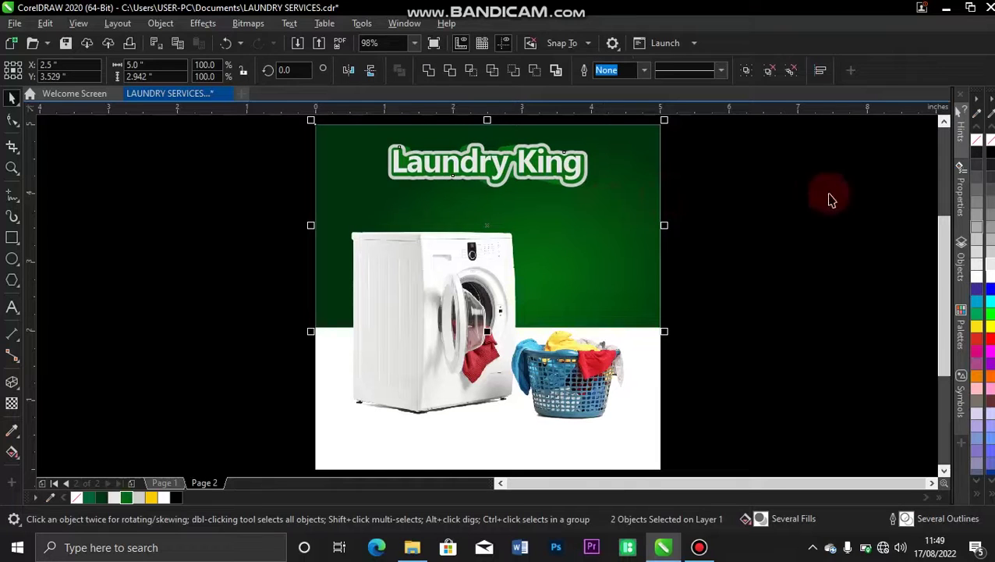
left_click(826, 195)
left_click(537, 163)
left_click_drag(537, 162, 539, 166)
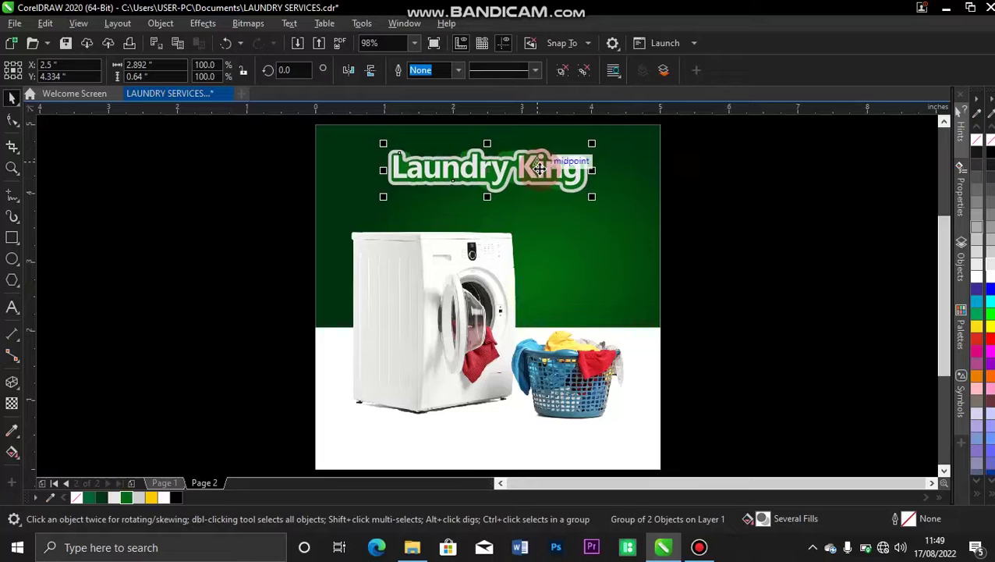
Shrink the washing-machine photo slightly and centre it horizontally on the green panel.
left_click(487, 248)
left_click_drag(349, 224, 372, 248)
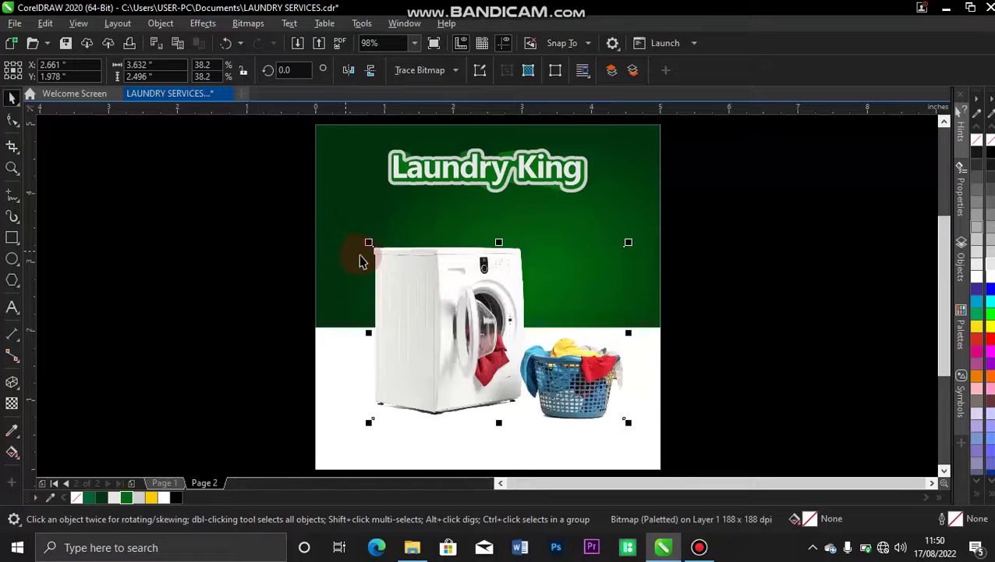
left_click(345, 269, "shift")
key("c")
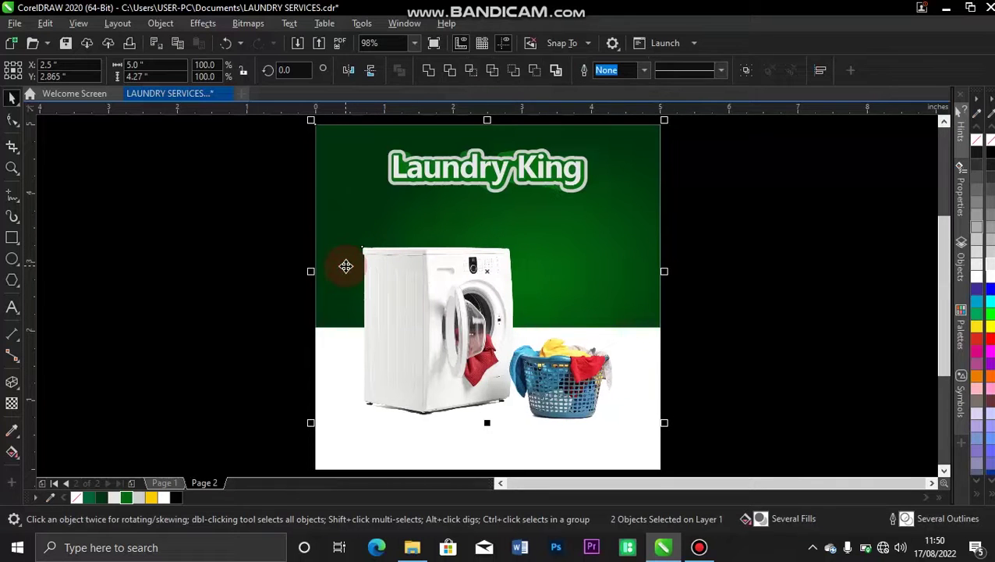
left_click(724, 260)
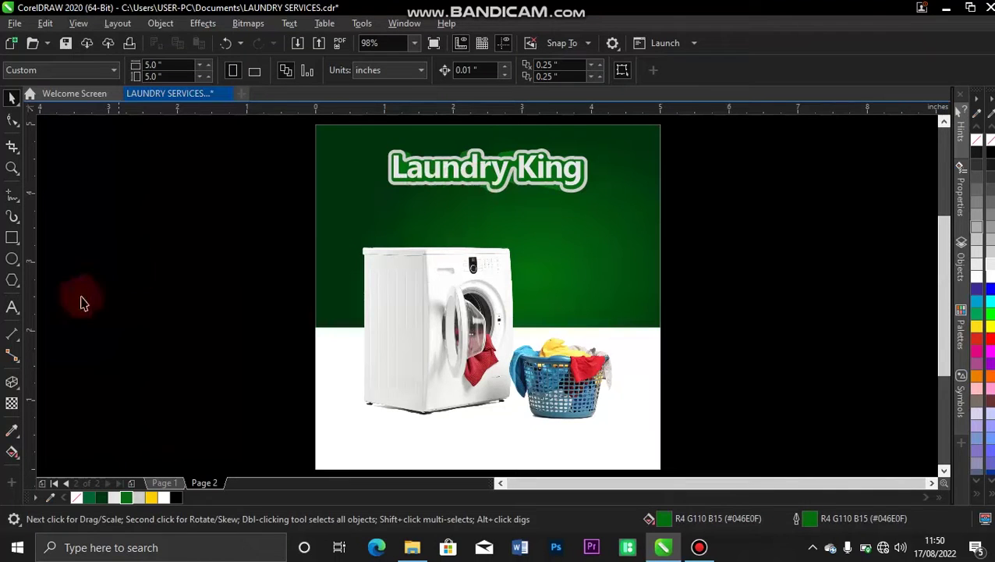
left_click(14, 308)
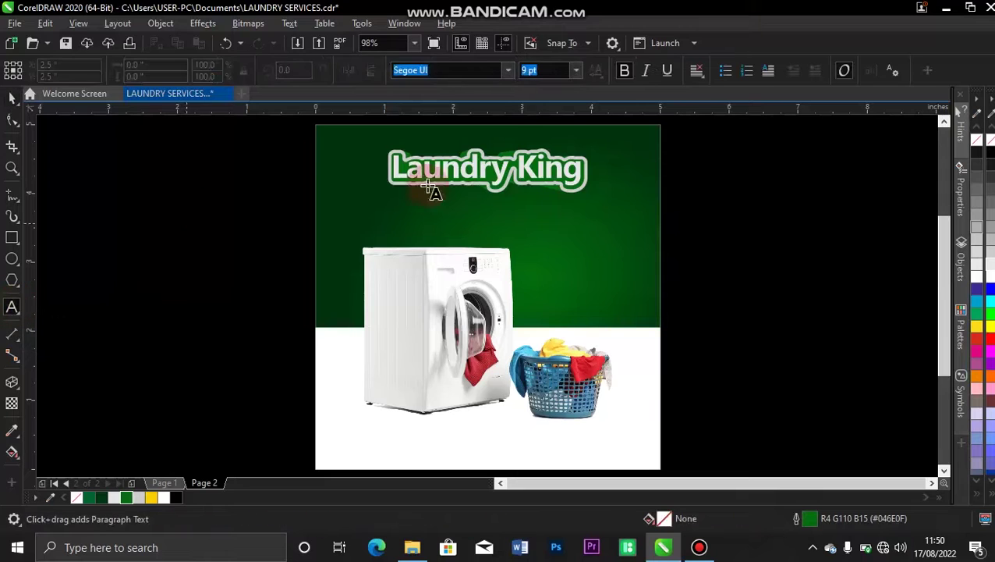
Type the 9 pt tagline '...you Leave It, We Clean It' under the heading in Title Case.
left_click(390, 200)
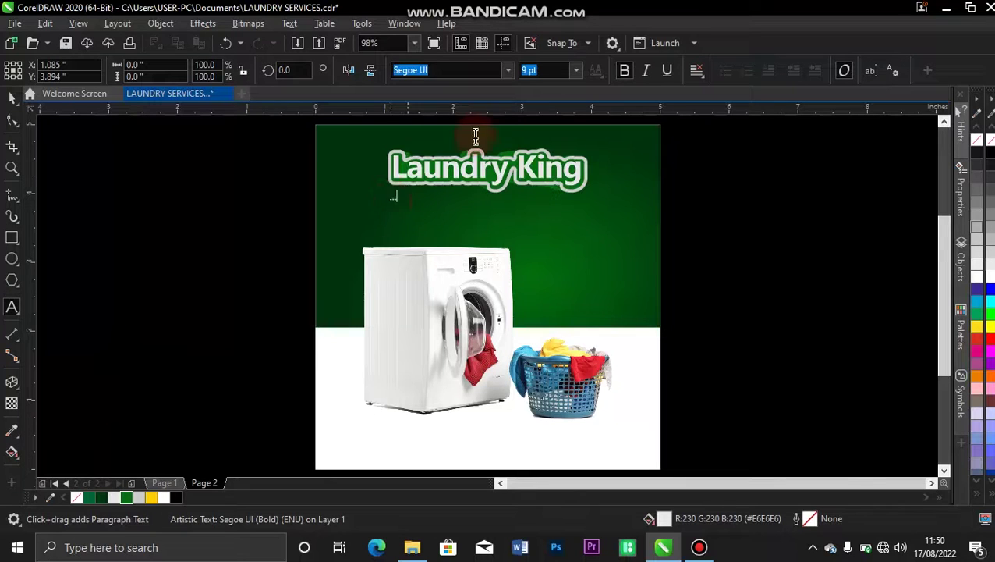
type("by")
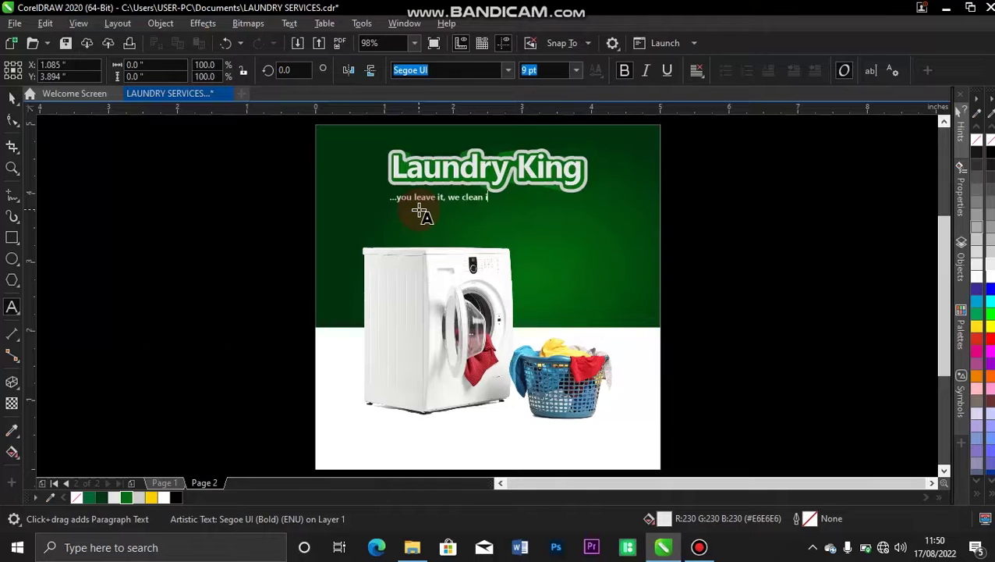
key("Escape")
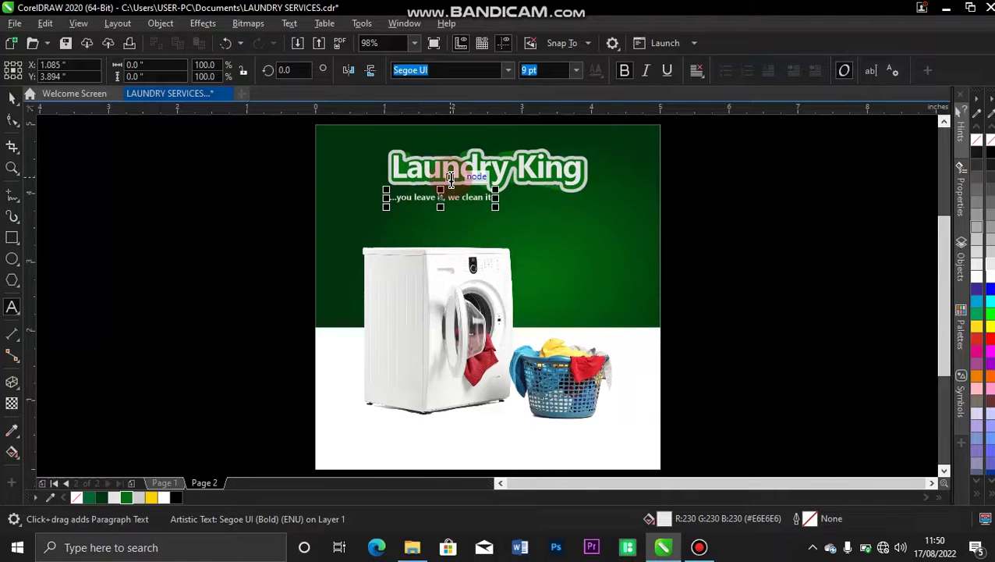
key("ctrl+a")
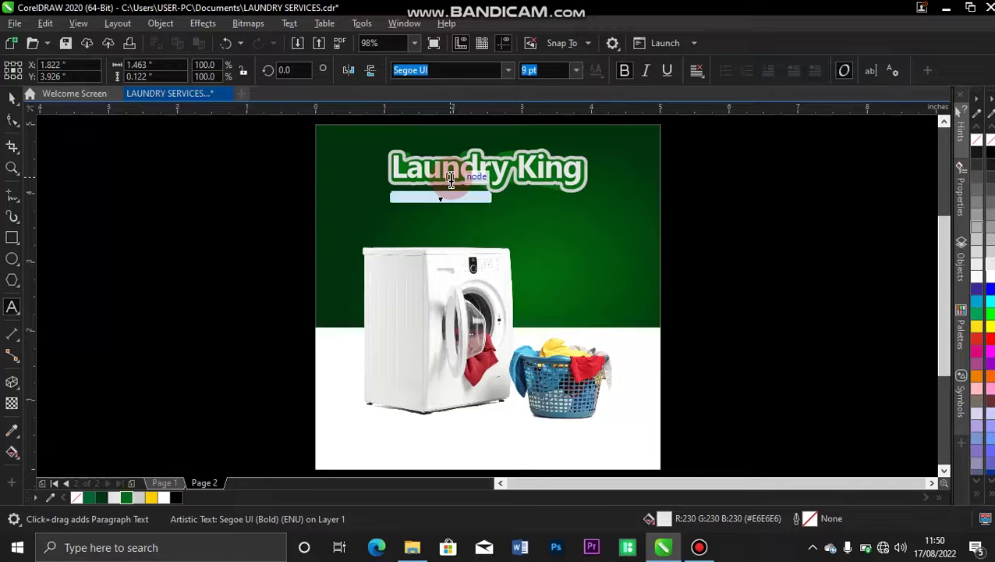
key("shift+F3")
left_click(438, 270)
left_click(477, 316)
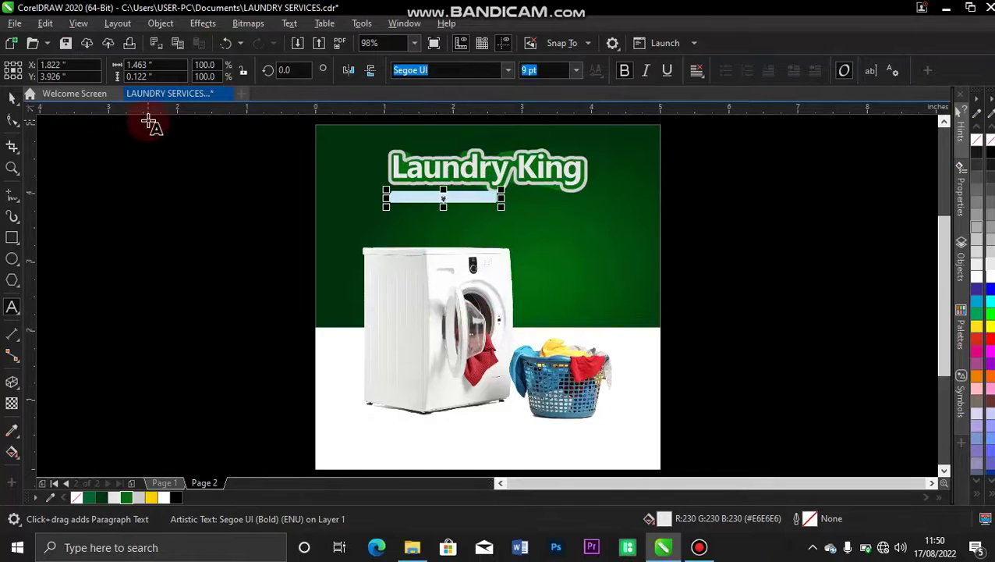
left_click(12, 98)
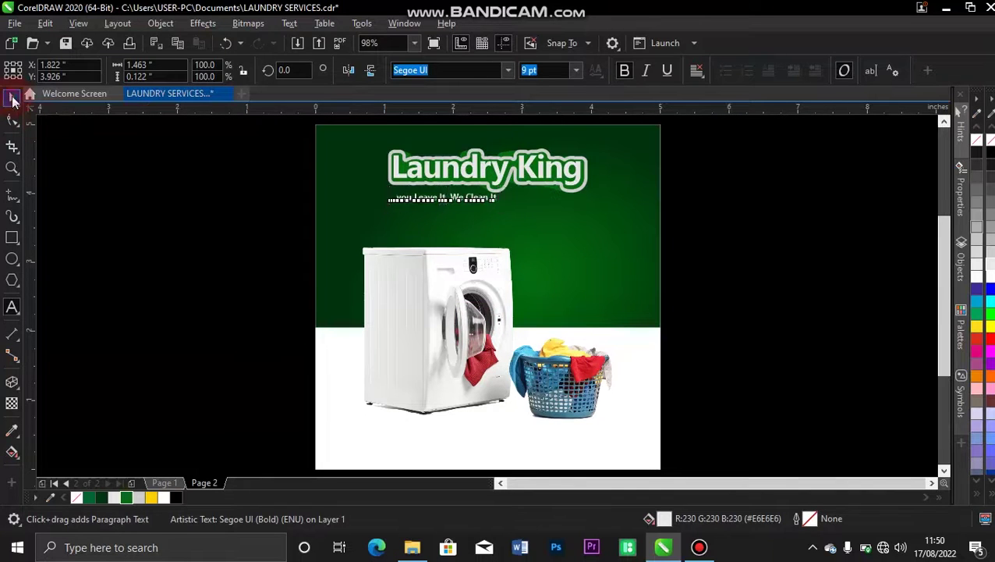
Make the tagline italic instead of bold and zoom in on it and the heading.
left_click(624, 70)
left_click(648, 70)
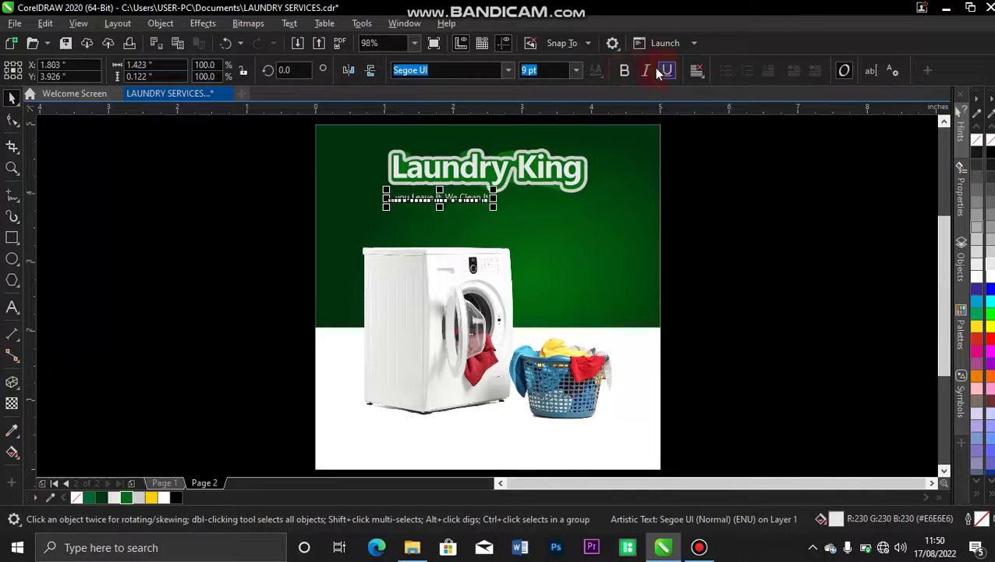
left_click(295, 192)
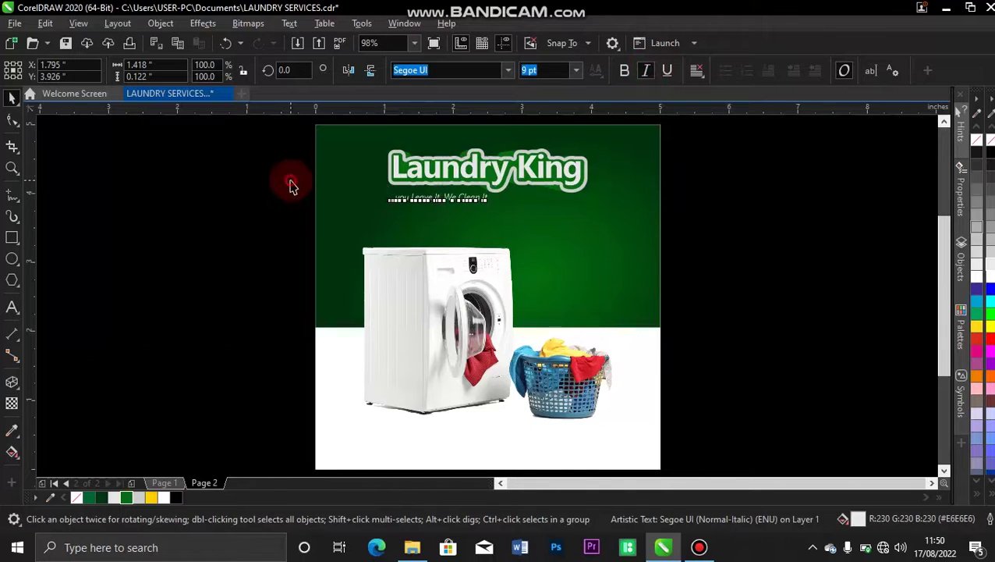
left_click(445, 195)
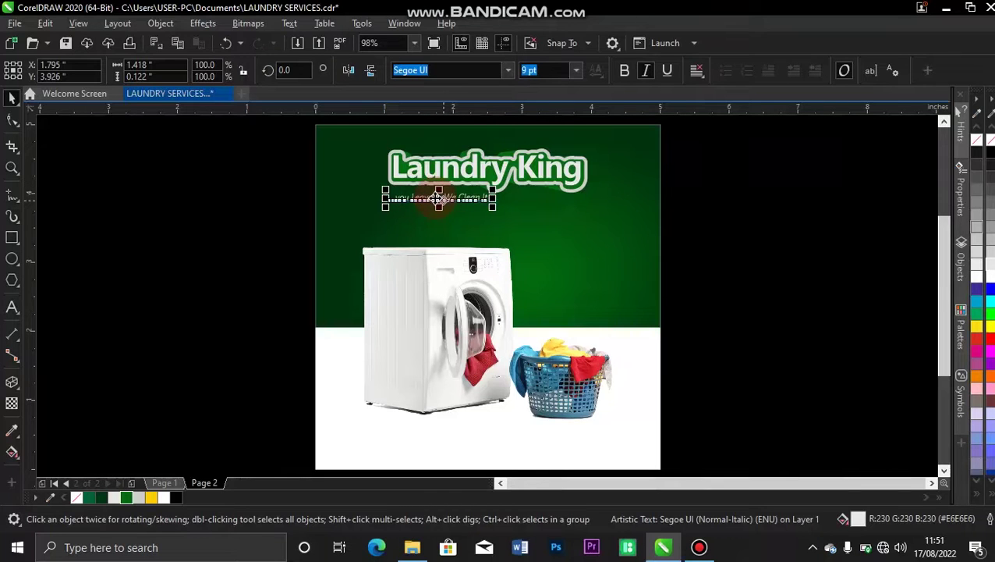
key("z")
left_click_drag(311, 130, 578, 249)
key("space")
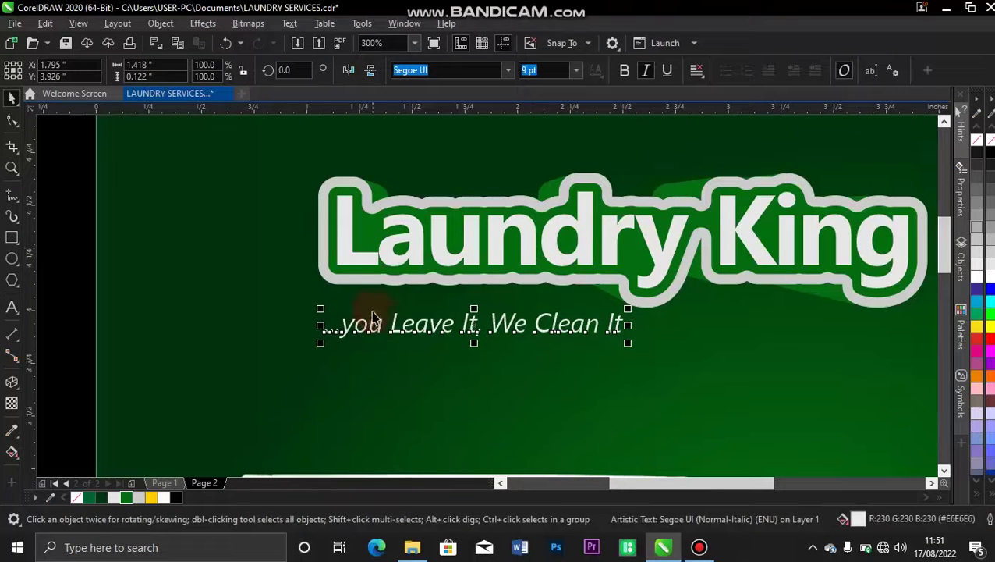
Capitalise 'You' in the tagline, colour it Deep Yellow (#FFCC00), and raise it slightly.
double_click(366, 323)
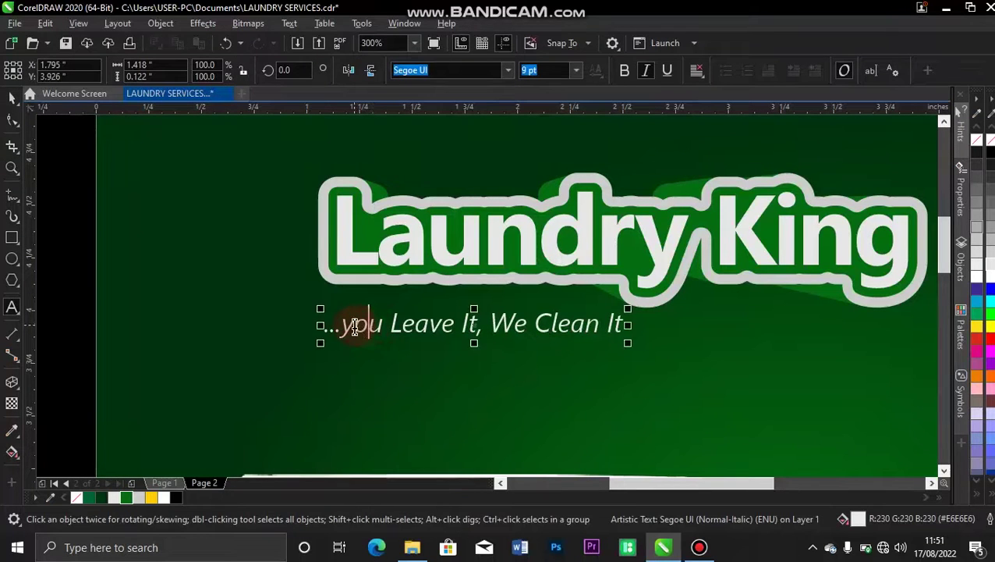
left_click(355, 326)
key("BackSpace")
type("Y")
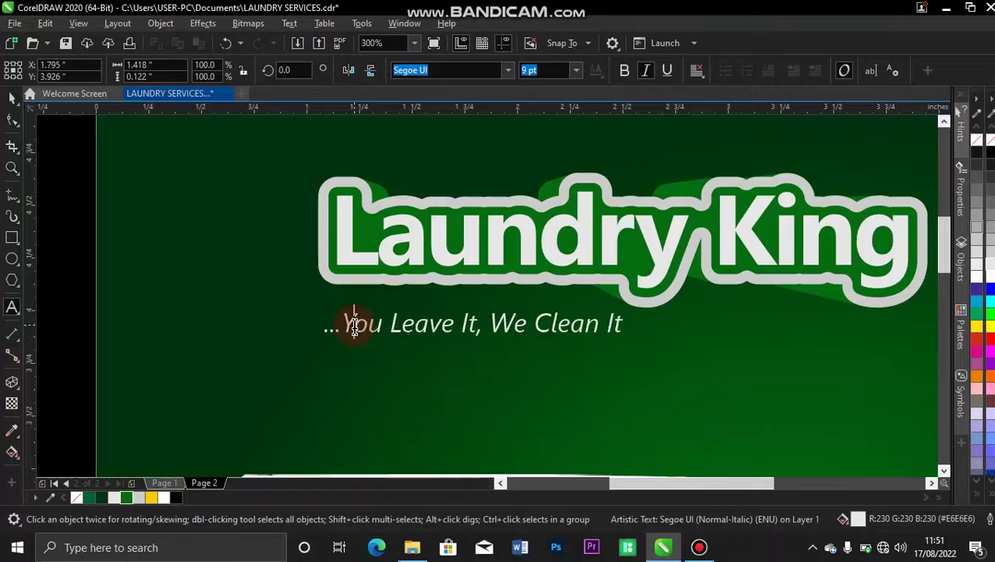
key("Escape")
left_click(11, 98)
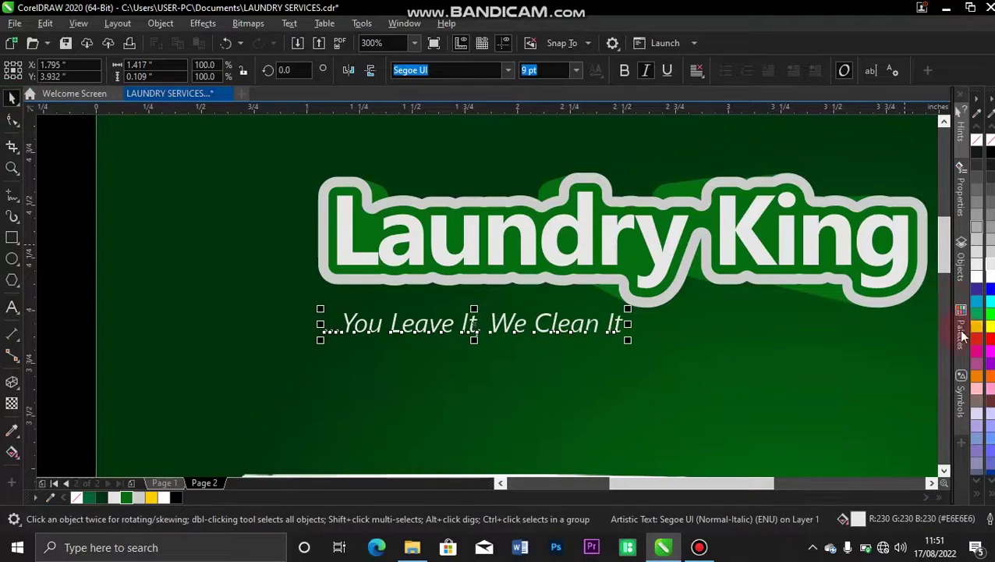
left_click(990, 494)
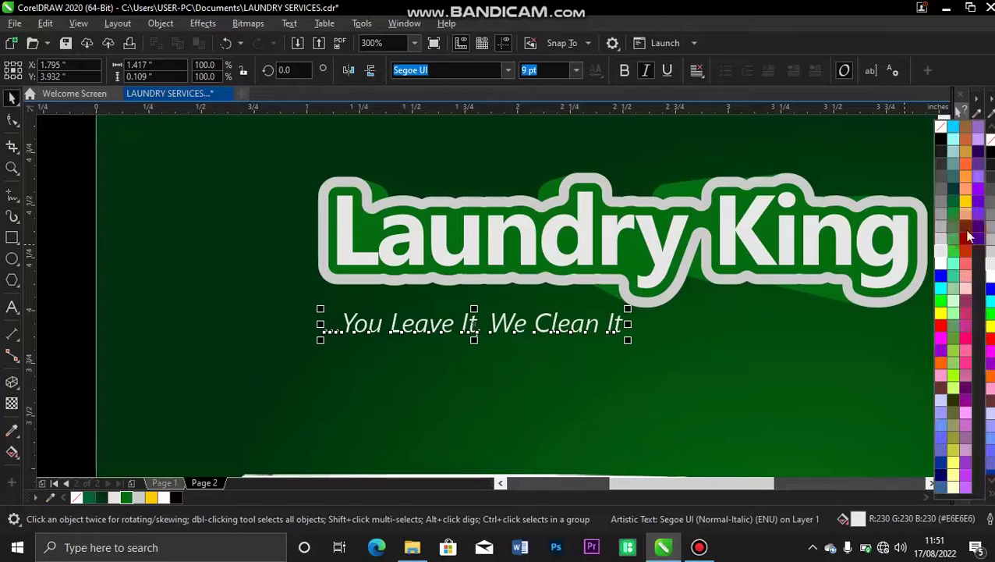
left_click(967, 204)
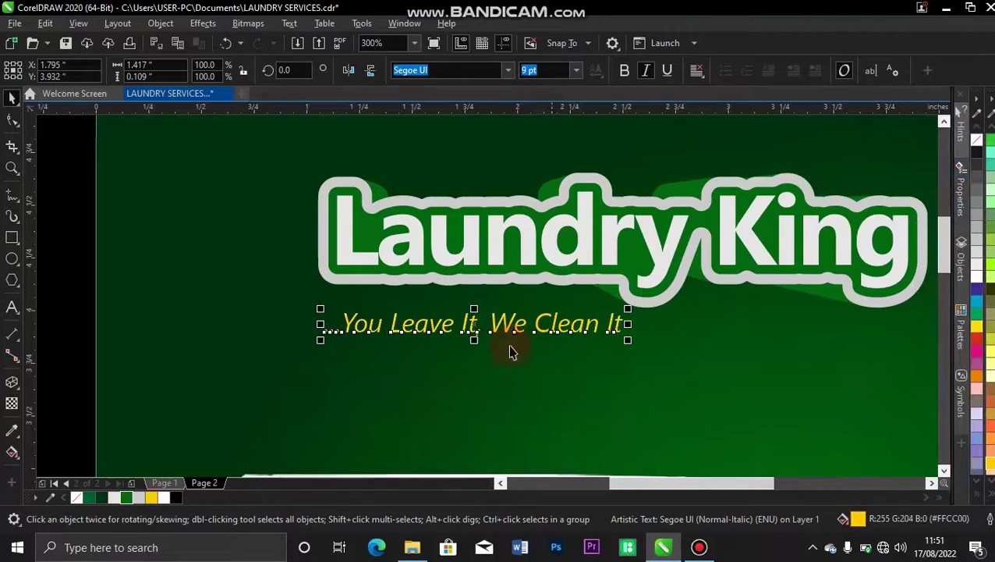
left_click_drag(474, 322, 473, 309)
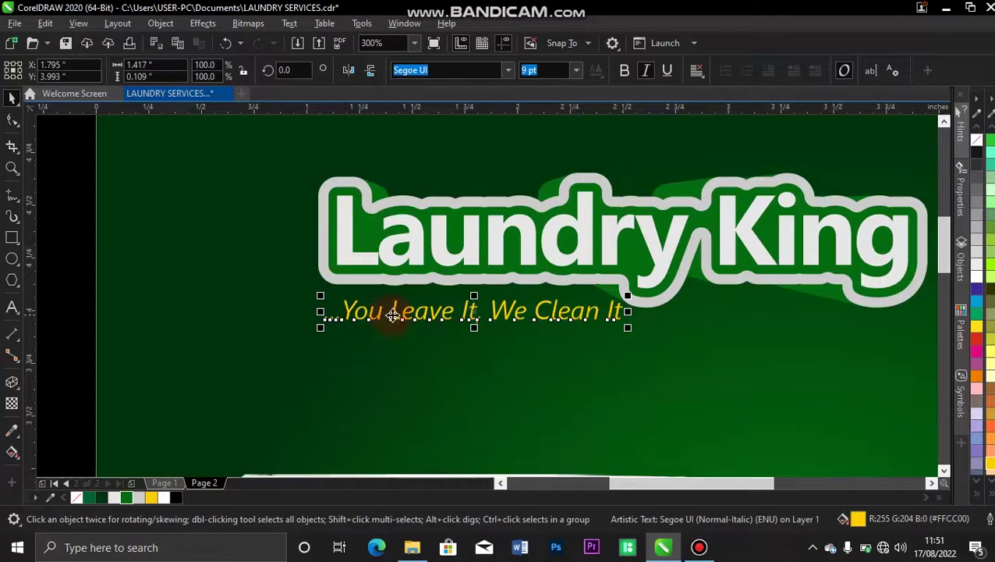
Left-align the tagline with Laundry King, nudge it up, and place a copy on the panel's right.
left_click(341, 236, "shift")
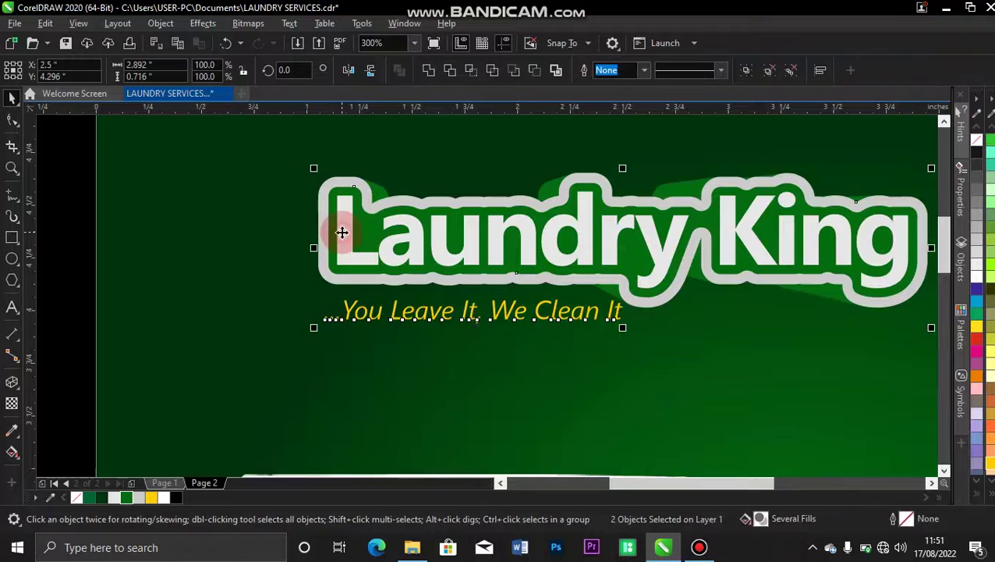
key("l")
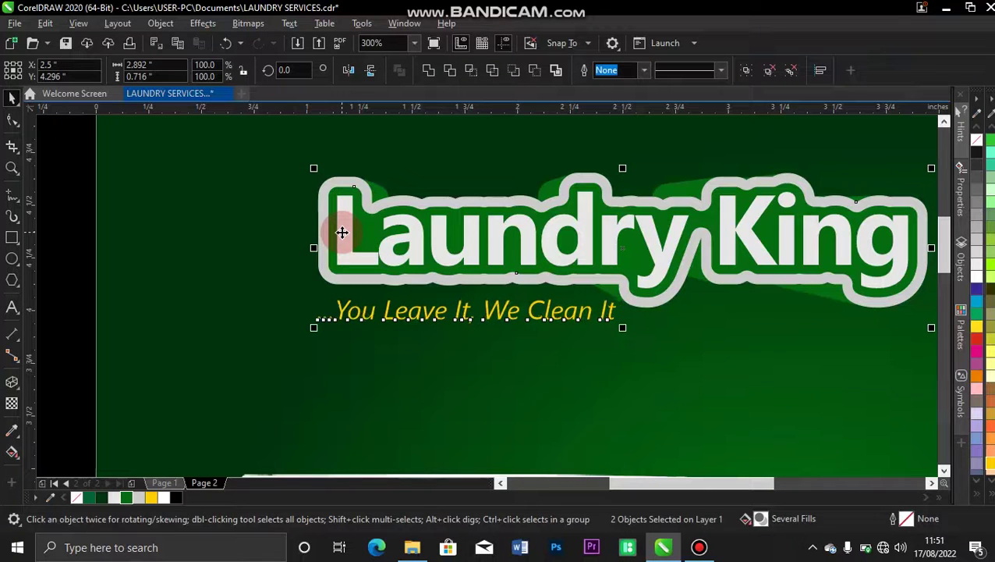
key("Escape")
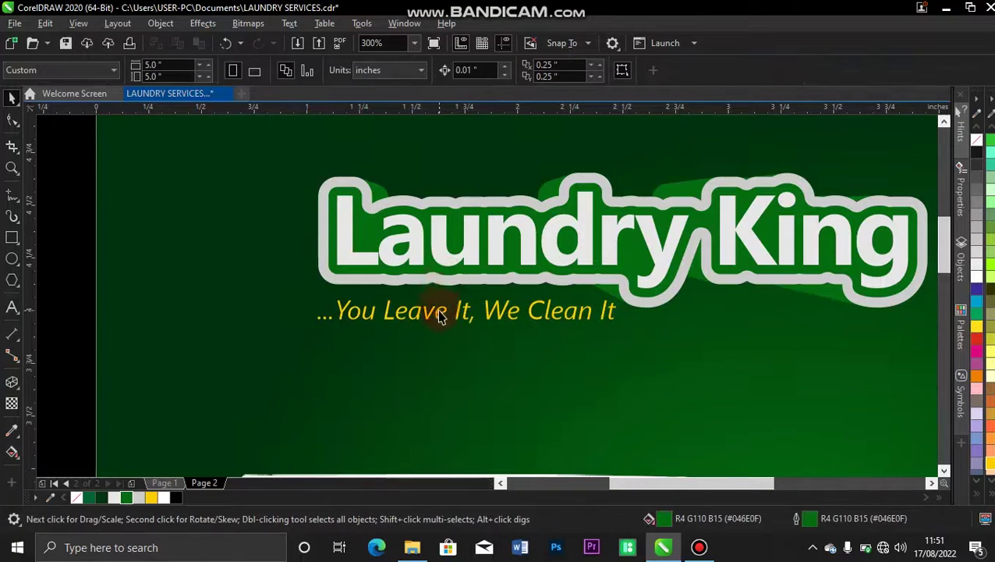
left_click(440, 314)
key("Up")
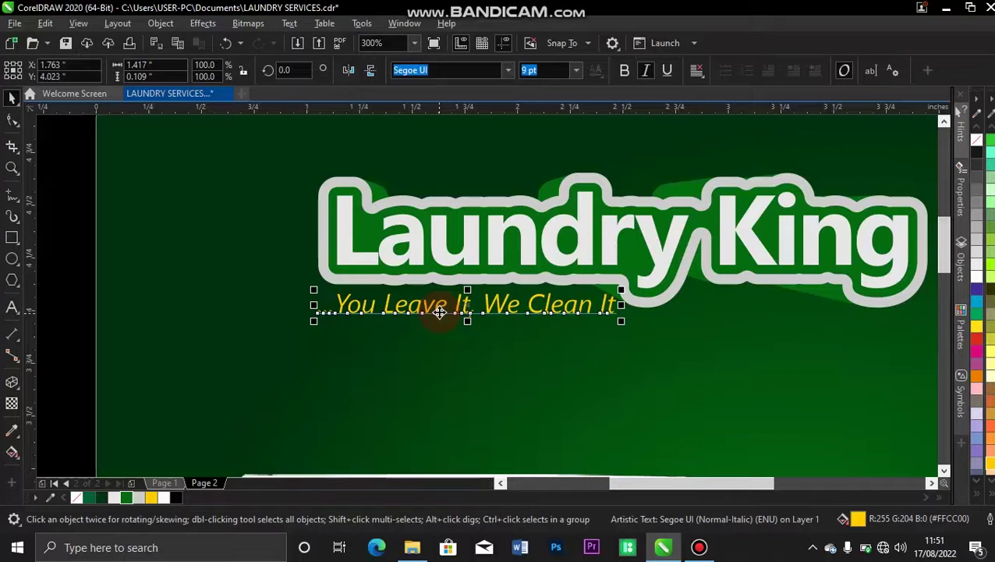
left_click(65, 231)
key("shift+F4")
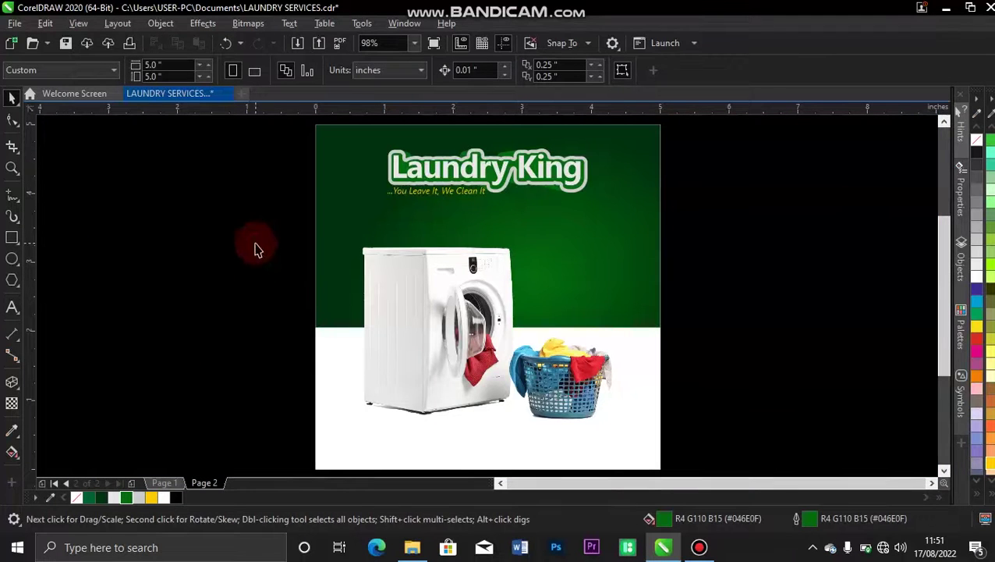
left_click_drag(429, 189, 584, 220)
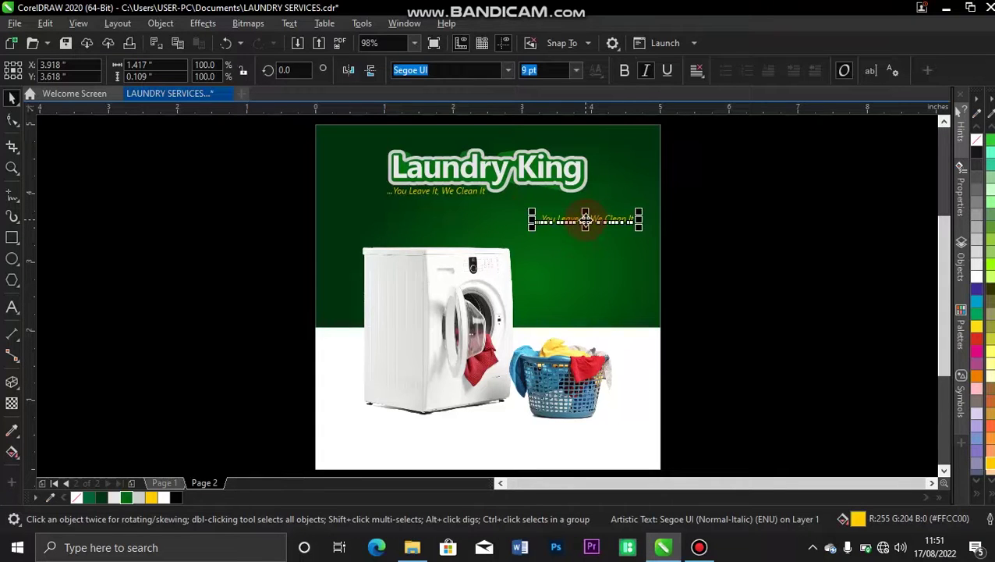
Retype the copied tagline as 'OUR SERVICES' and bring up Change Case for it.
double_click(586, 221)
key("ctrl+a")
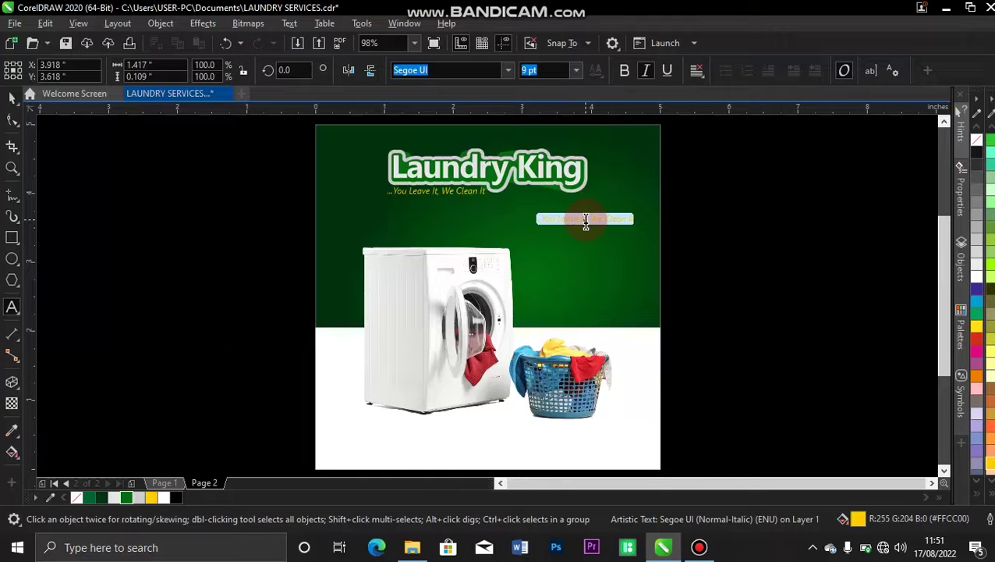
type("OUR SERVIC")
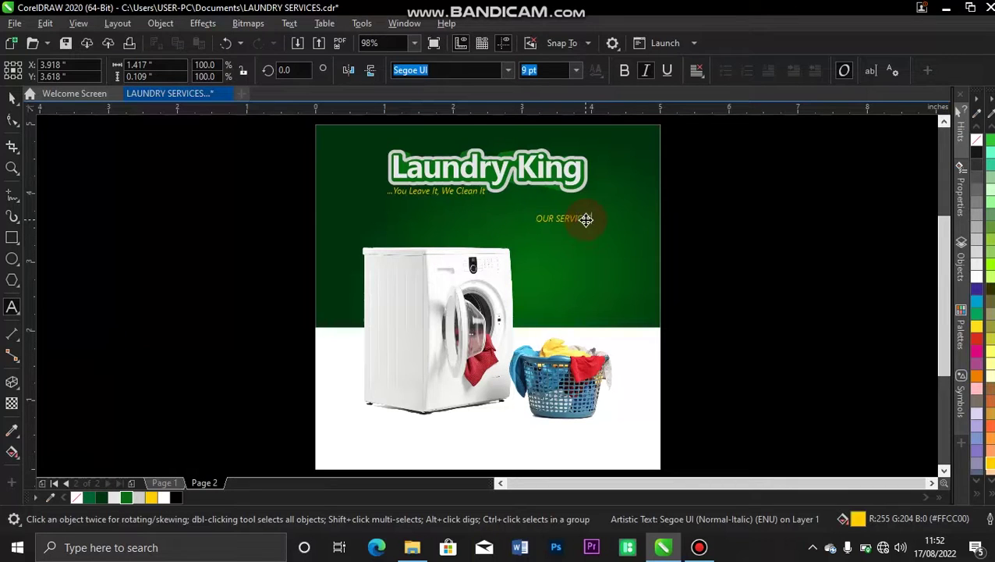
key("ctrl+a")
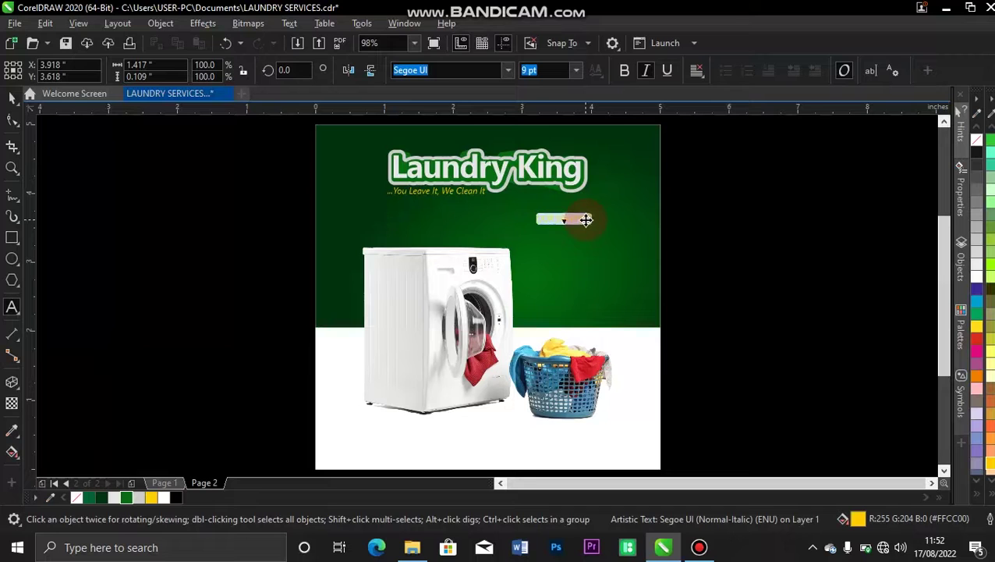
key("shift+F3")
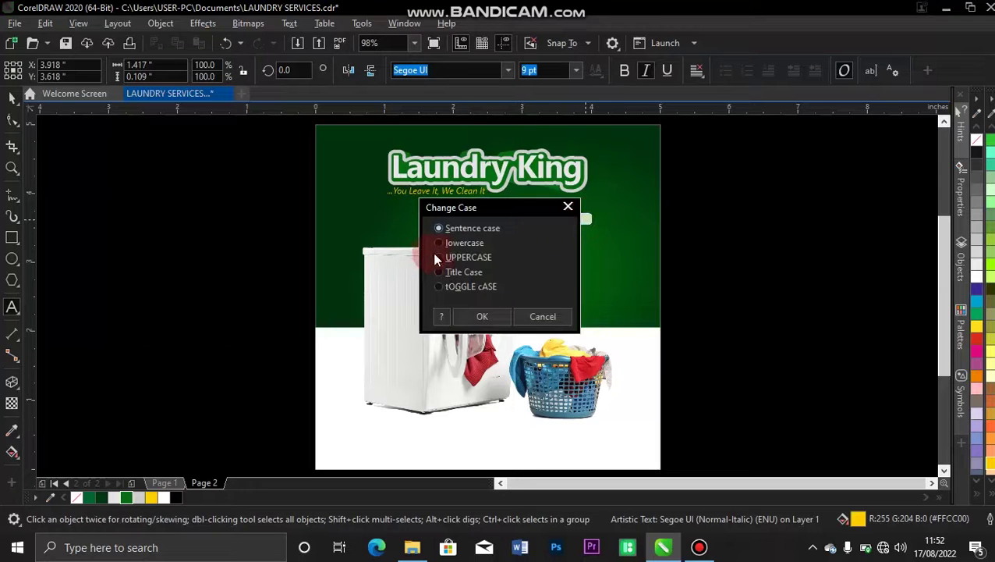
Set OUR SERVICES to UPPERCASE, bold and non-italic.
left_click(436, 258)
left_click(480, 316)
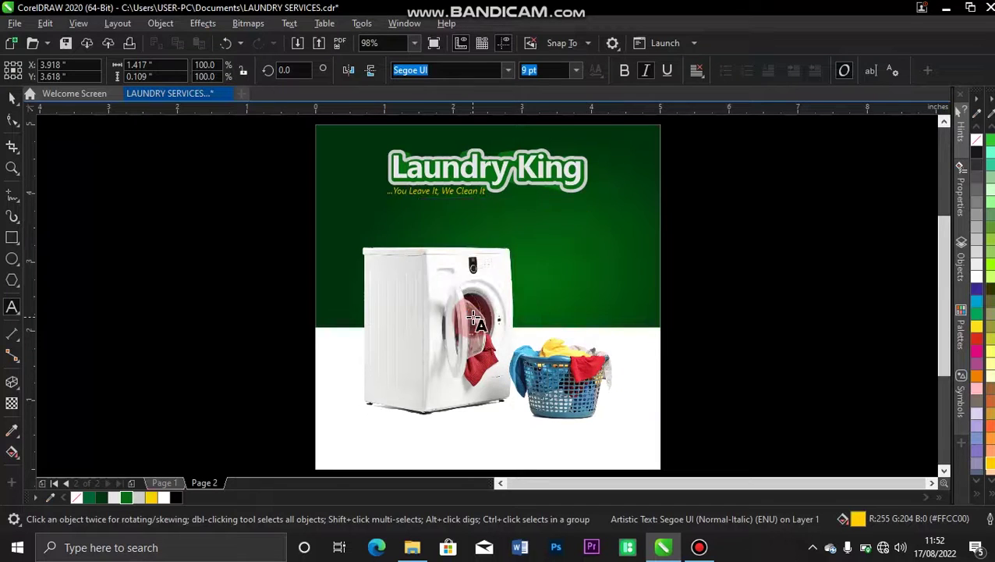
left_click(12, 96)
left_click(625, 70)
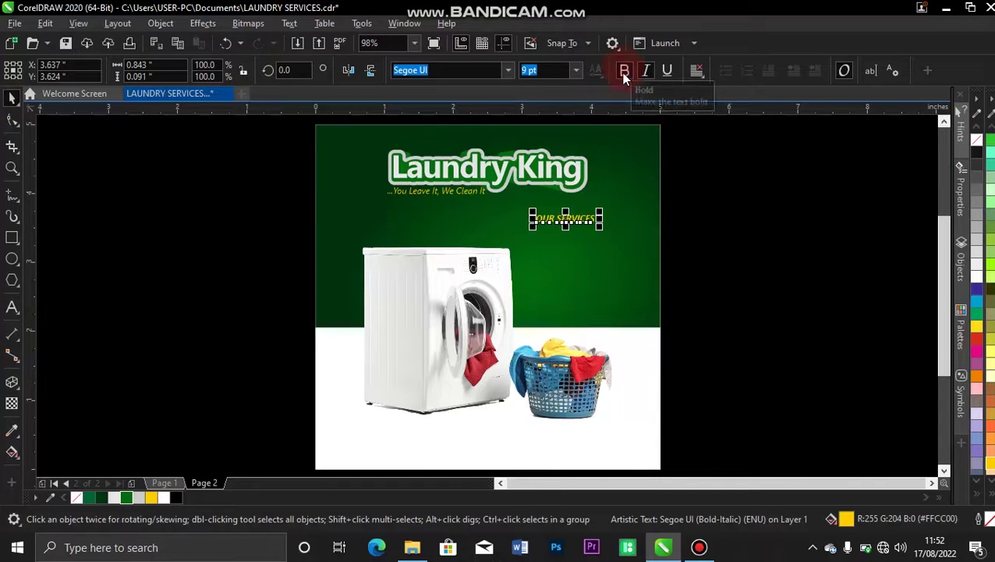
left_click(646, 71)
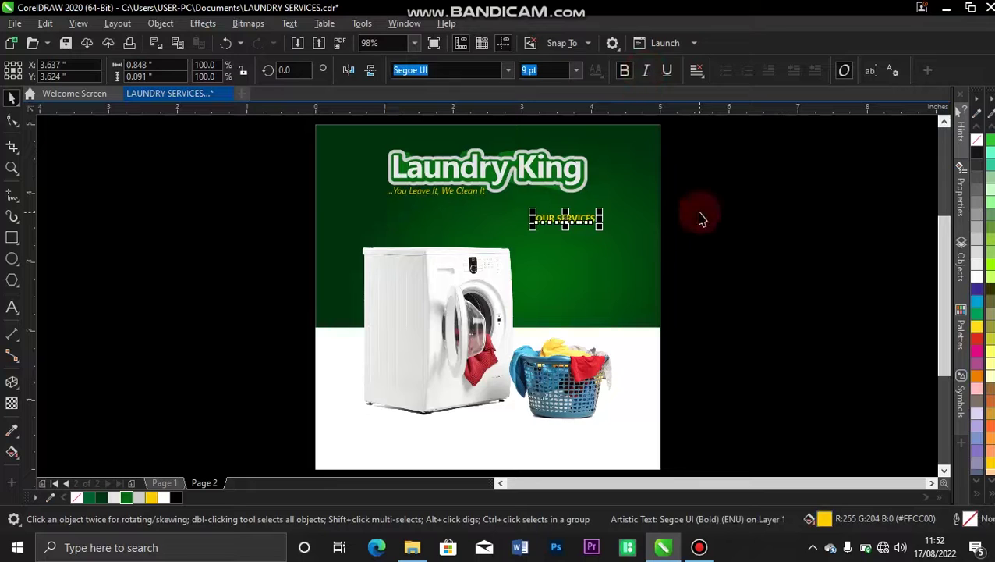
Duplicate the OUR SERVICES heading just below itself and make the copy regular weight.
left_click(662, 231)
left_click(567, 217)
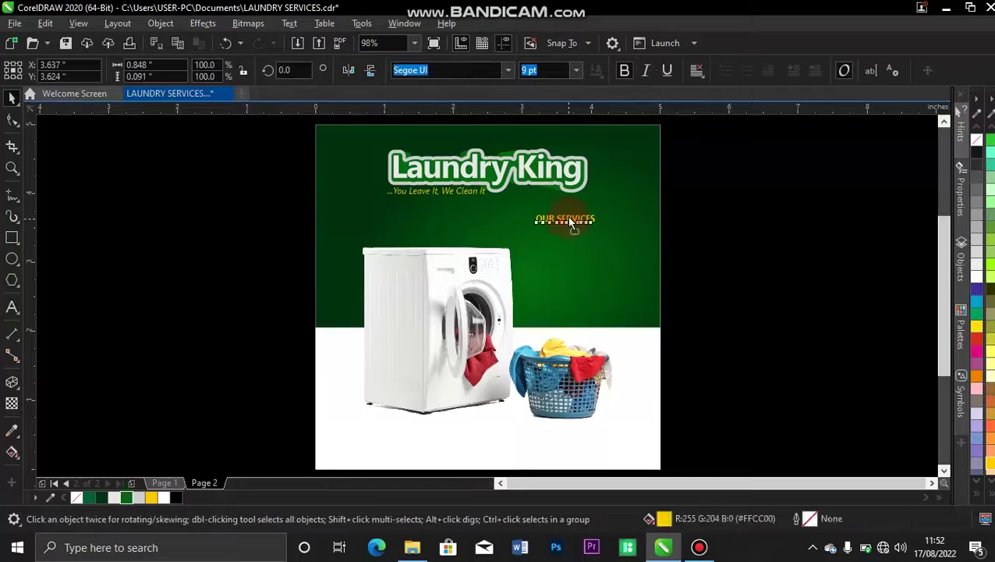
mouse_move(569, 224)
left_mouse_down()
mouse_move(571, 244)
mouse_move(568, 232)
left_mouse_up()
right_click(569, 231)
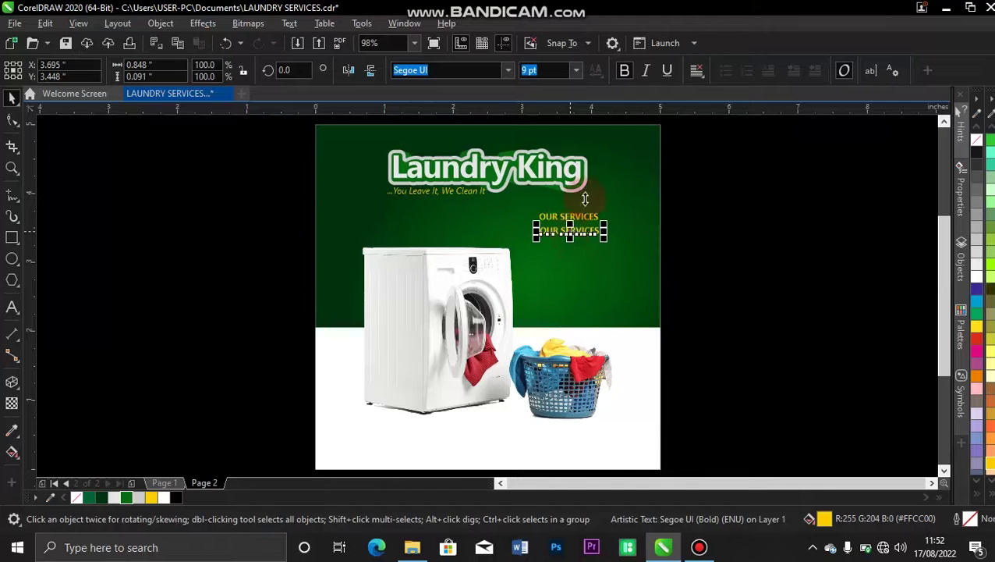
left_click(624, 70)
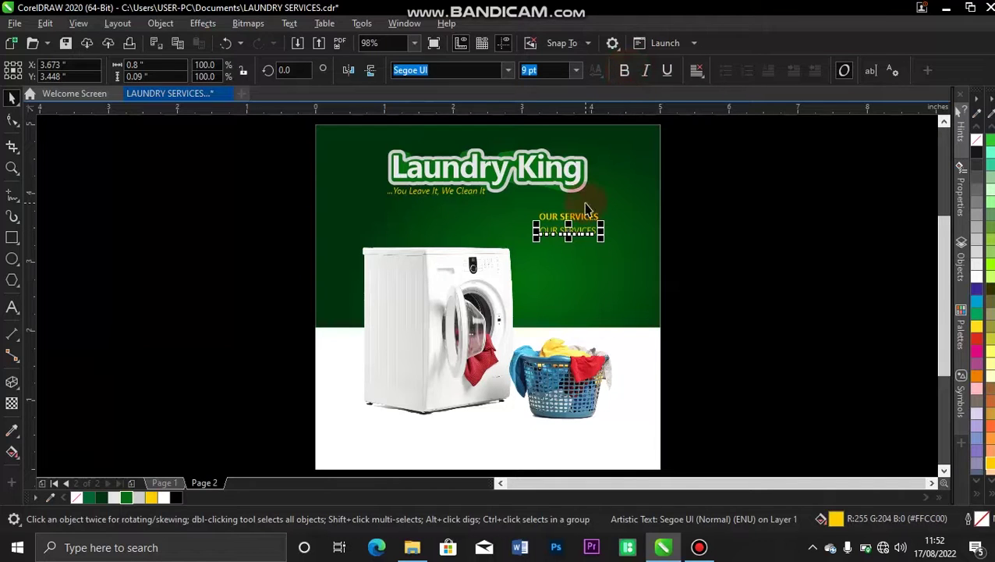
double_click(577, 232)
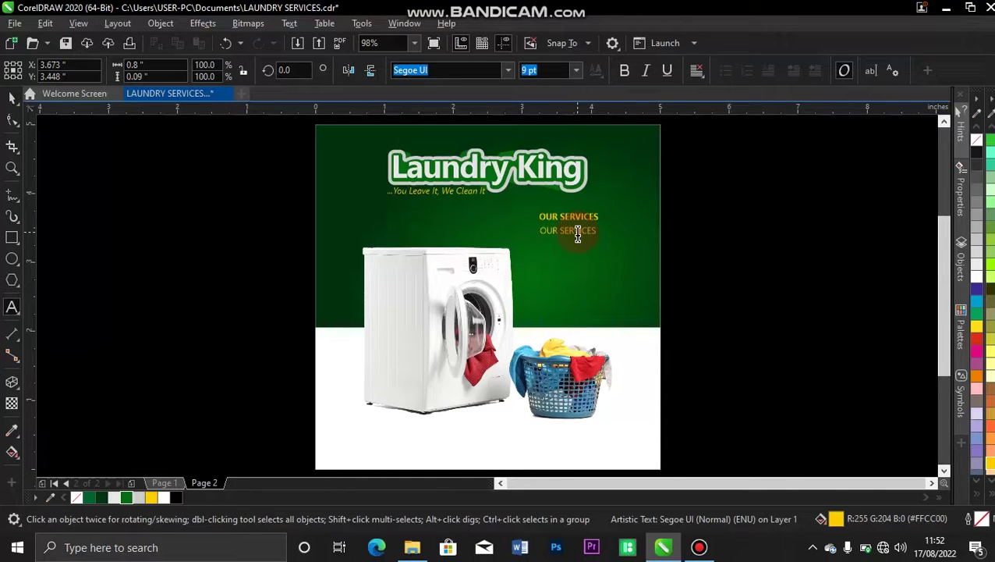
Change the duplicate line's text to Title Case so it reads 'Our Services'.
key("ctrl+a")
key("shift+F3")
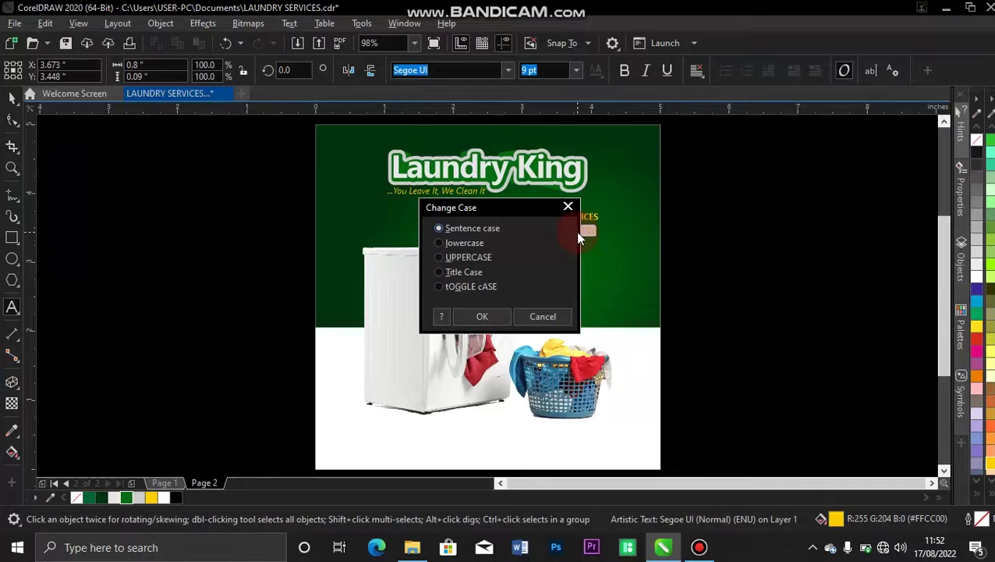
left_click(461, 272)
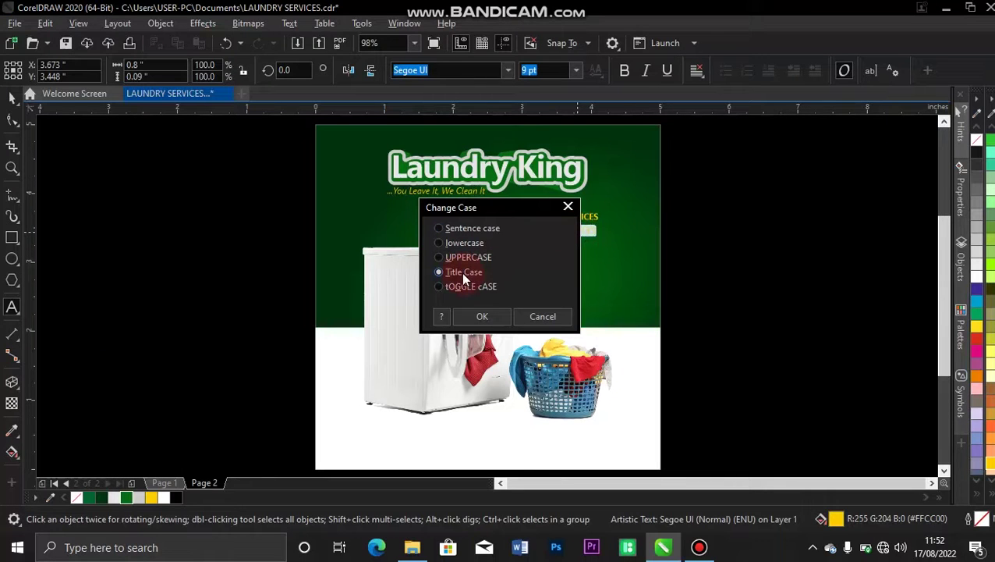
left_click(471, 318)
Clear the partial highlight and select all of the duplicate's text, ready to replace it.
left_click_drag(566, 230, 586, 230)
left_click(587, 229)
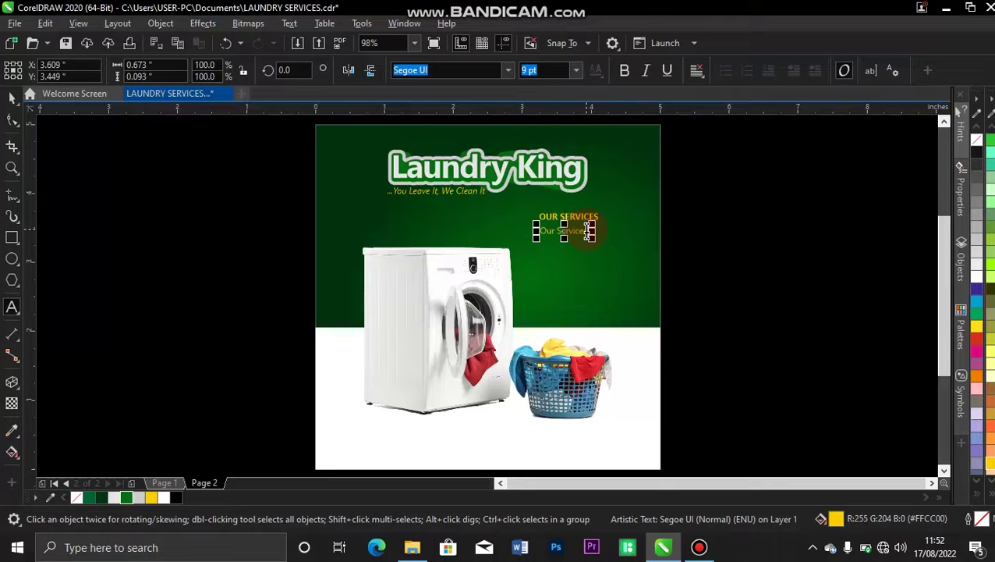
key("ctrl+a")
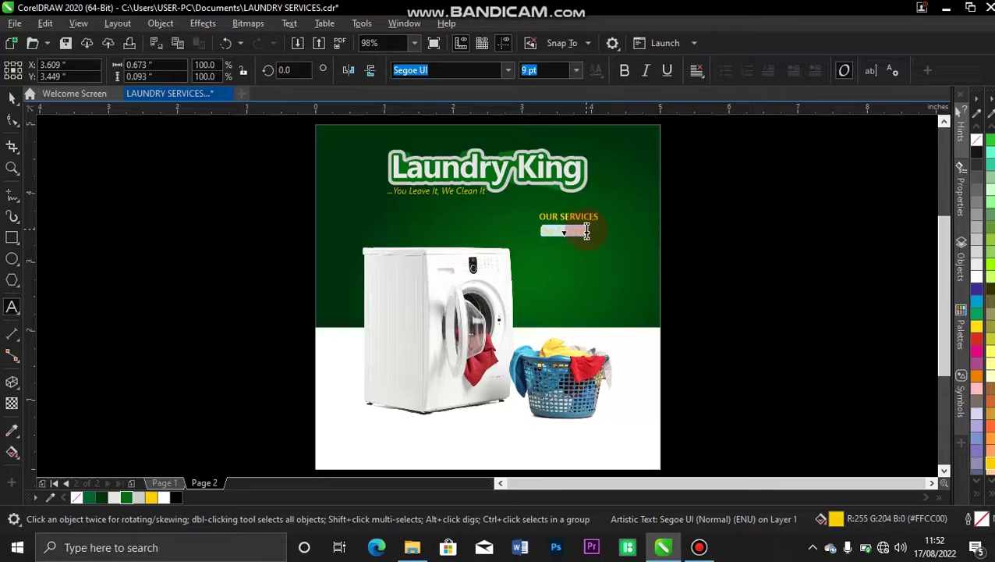
Type the first services: 'Dry wash services' and 'stain removal commercial wash services'.
type("DRY")
key("BackSpace")
key("BackSpace")
type("ry wash services")
key("Return")
type("stain removal comme")
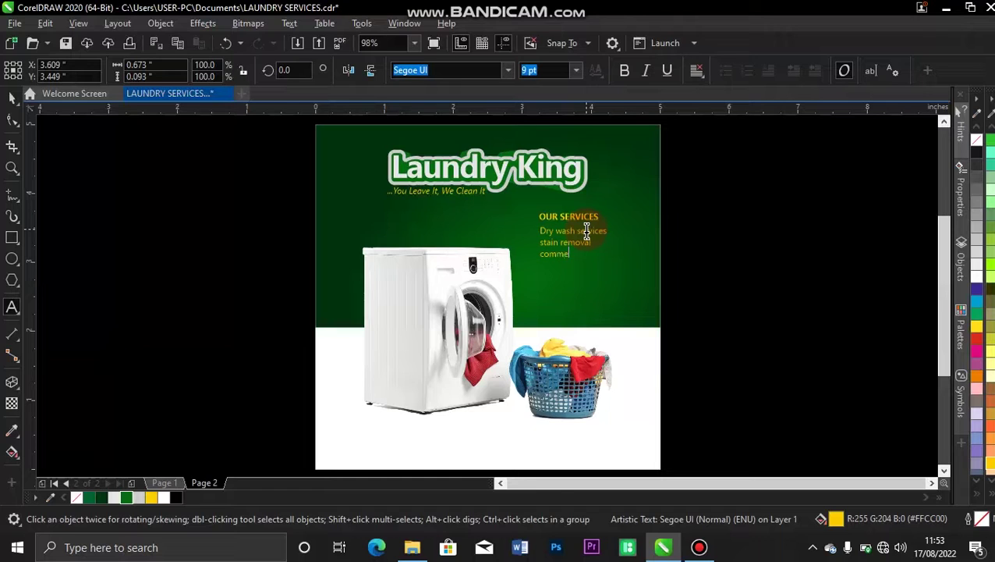
type("rcial wash services")
Add the lines 'laundered & pressed', 'steam cleaning', 'wash , fold & press' and 'free pickiup & delivery etc'.
key("Return")
type("laundered & pressed")
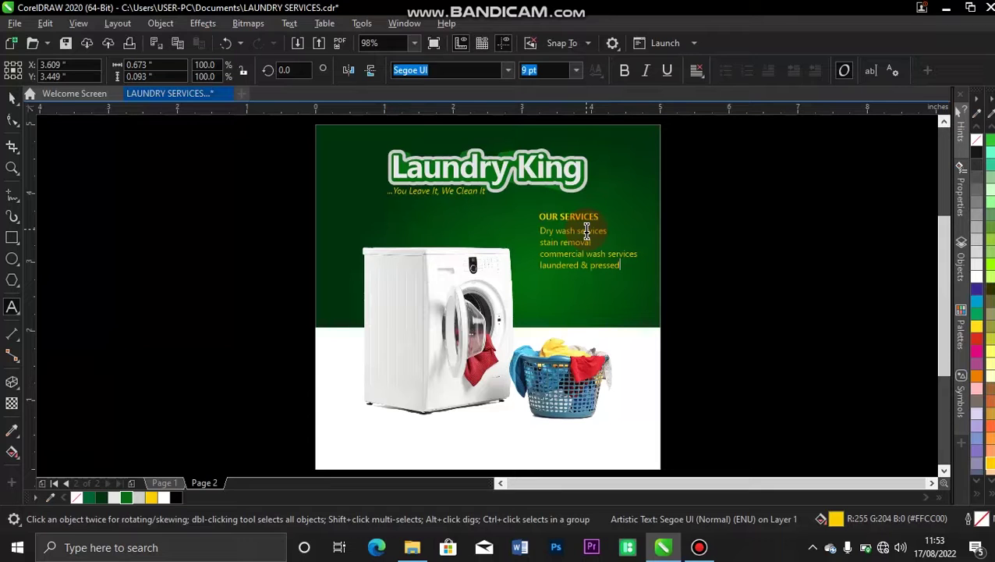
key("Return")
type("steam cleaning")
key("Return")
type("wash , fold")
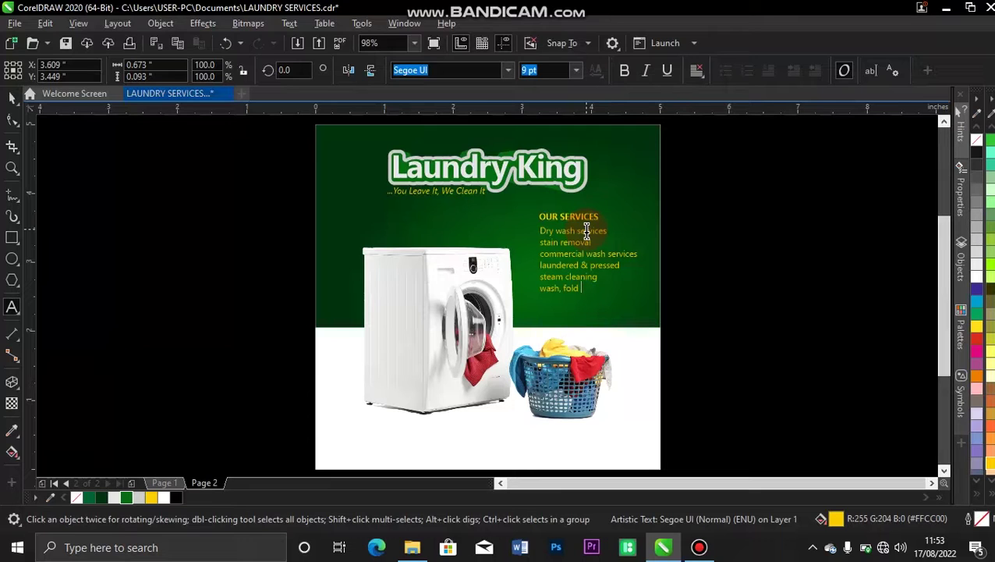
type("& press")
key("Return")
type("free p")
type("ic")
type("ki")
type("up ")
type("& deli")
type("very")
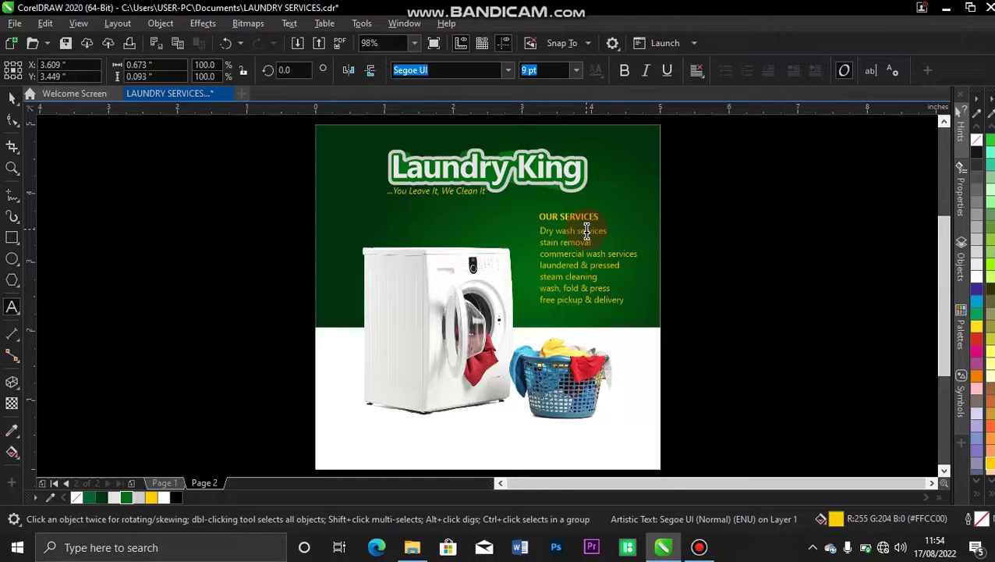
type(" etc")
Convert every line of the services list to Title Case.
key("ctrl+a")
key("shift+F3")
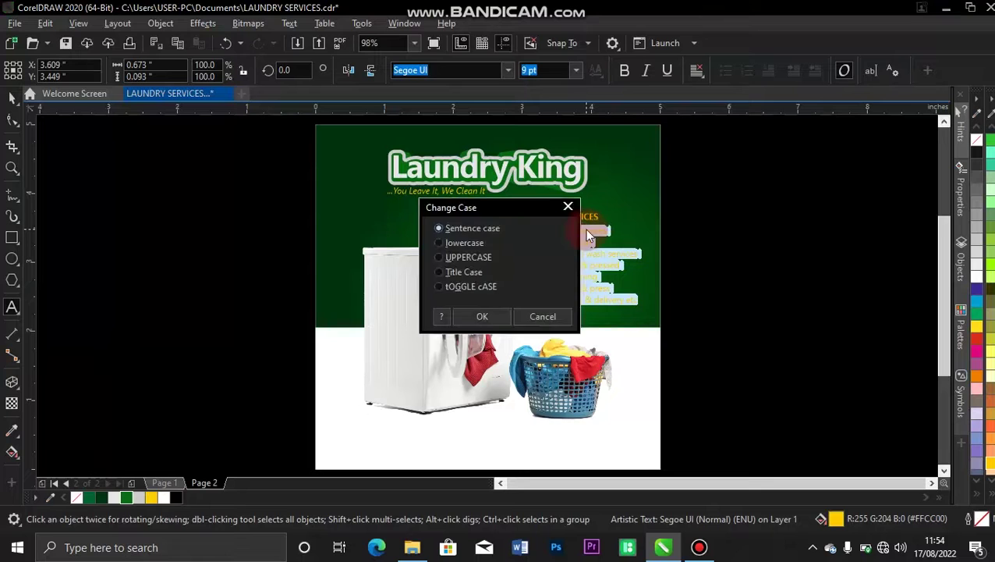
left_click(439, 271)
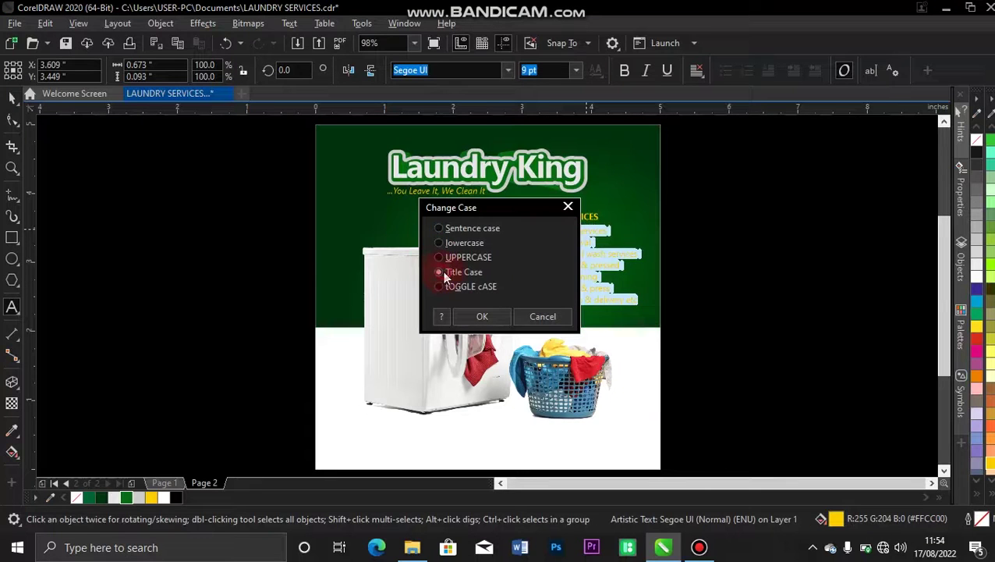
left_click(482, 316)
Colour the whole services list white, then deselect it.
left_click(12, 97)
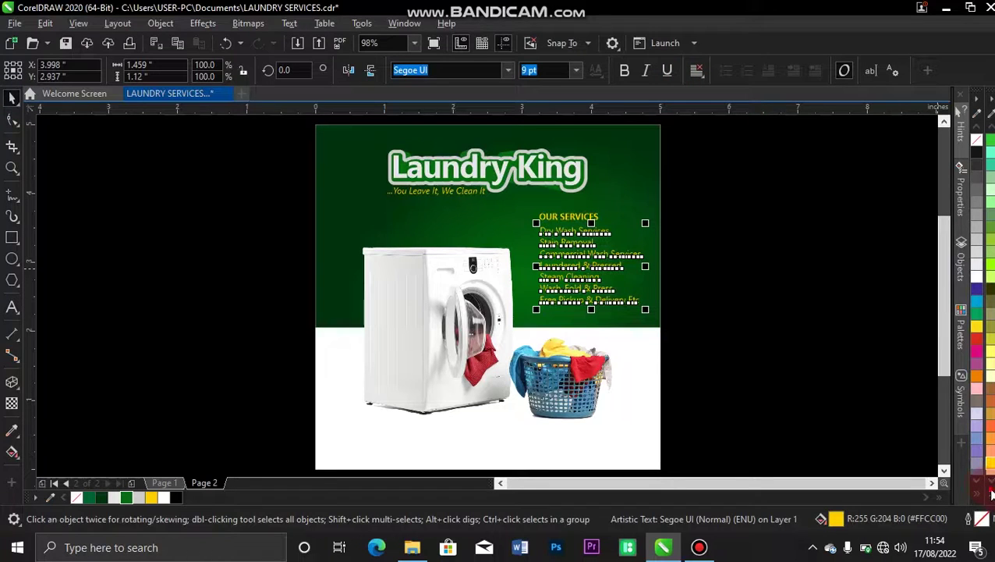
left_click(938, 263)
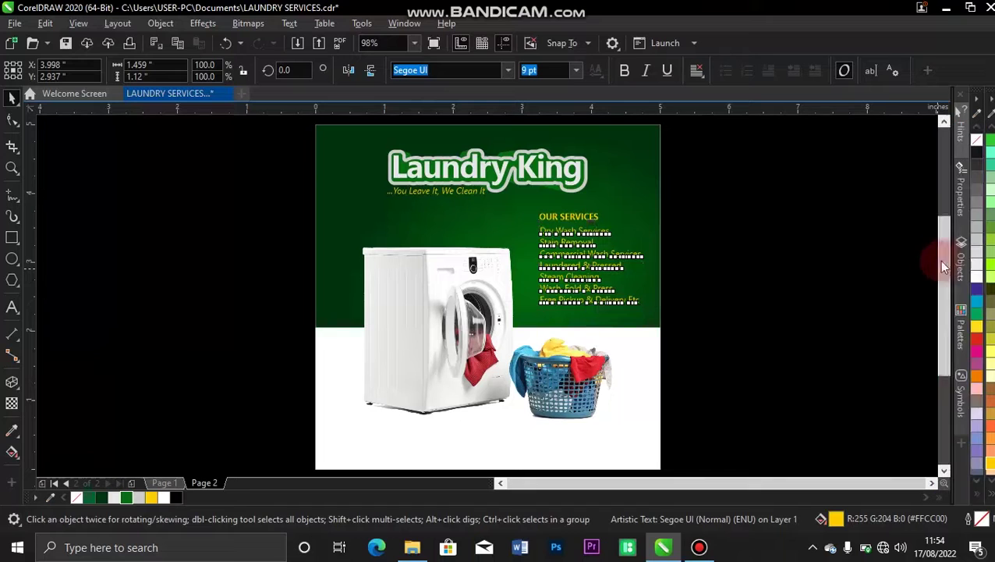
left_click(744, 203)
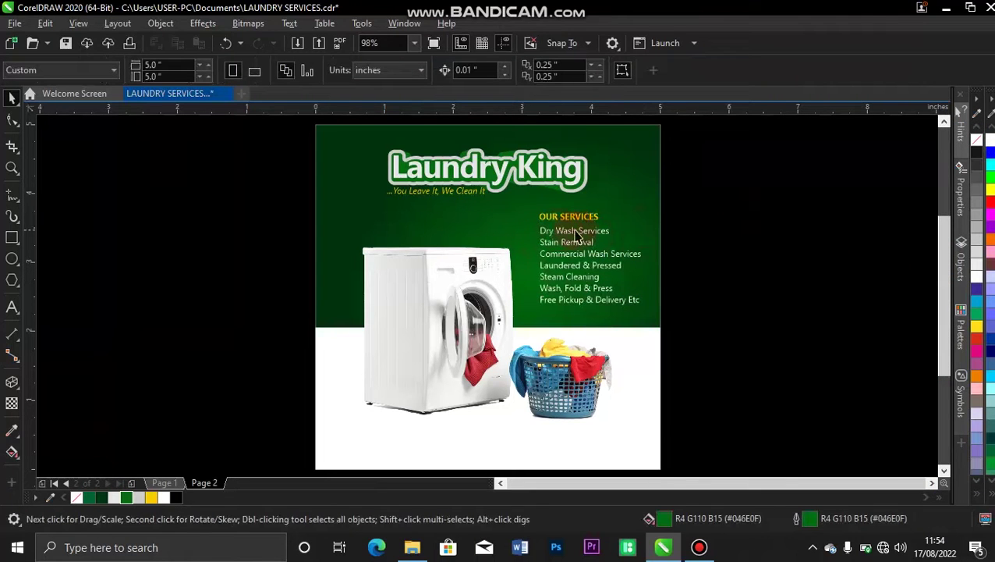
Zoom in and add dashes before Dry Wash Services, Stain Removal and Commercial Wash Services.
key("z")
left_click_drag(682, 202, 511, 328)
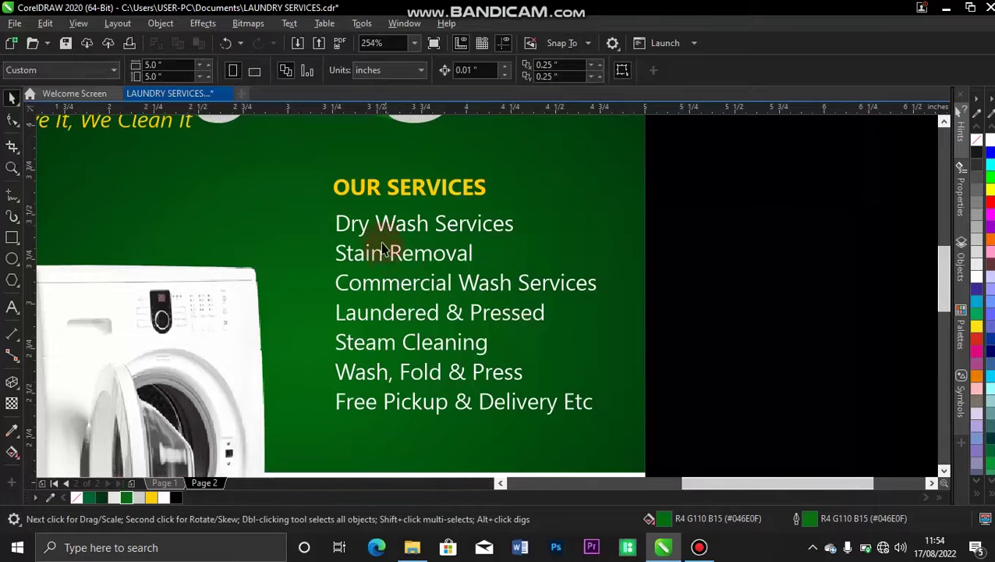
double_click(344, 226)
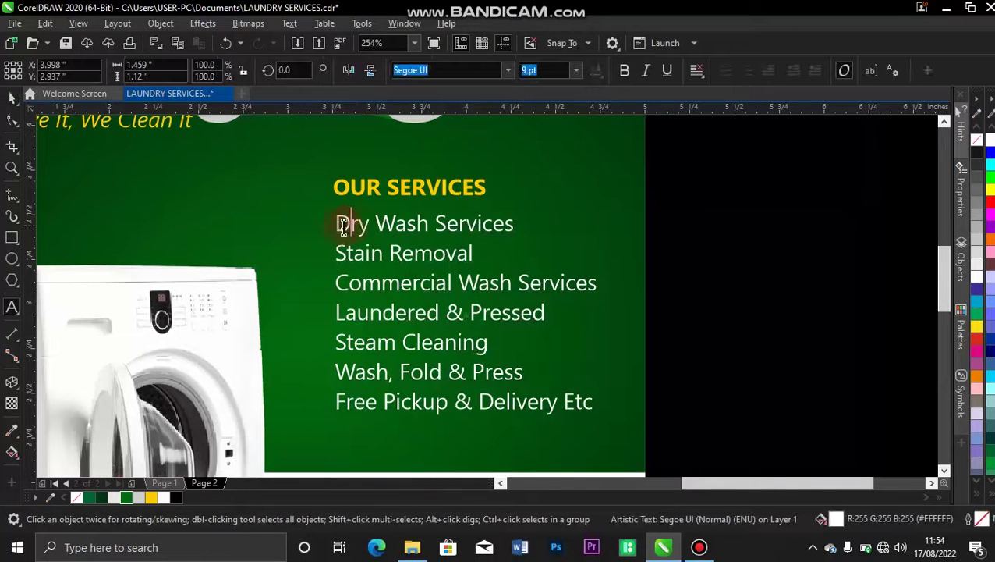
left_click(336, 225)
type("-")
left_click(337, 242)
type("-")
left_click(337, 279)
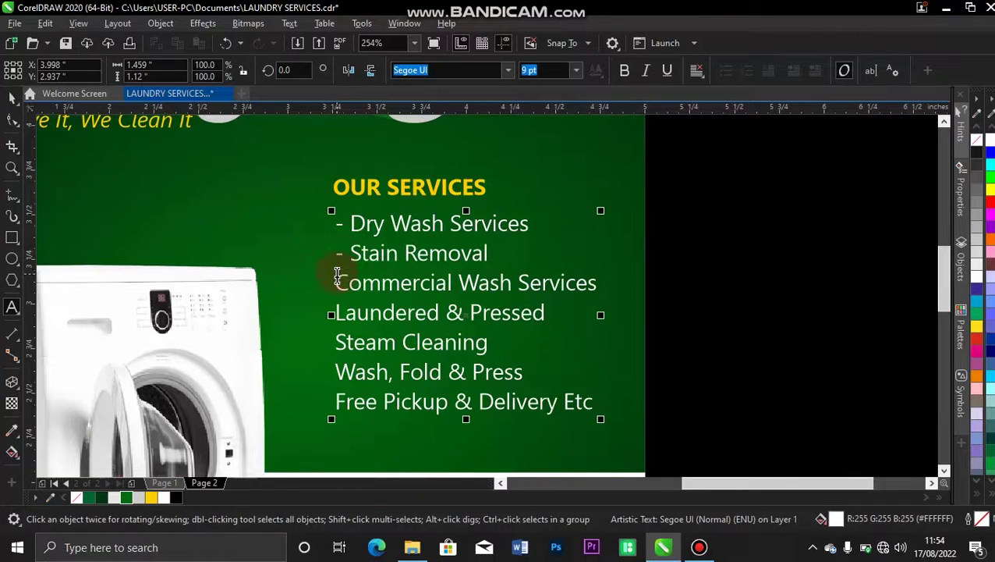
type("-")
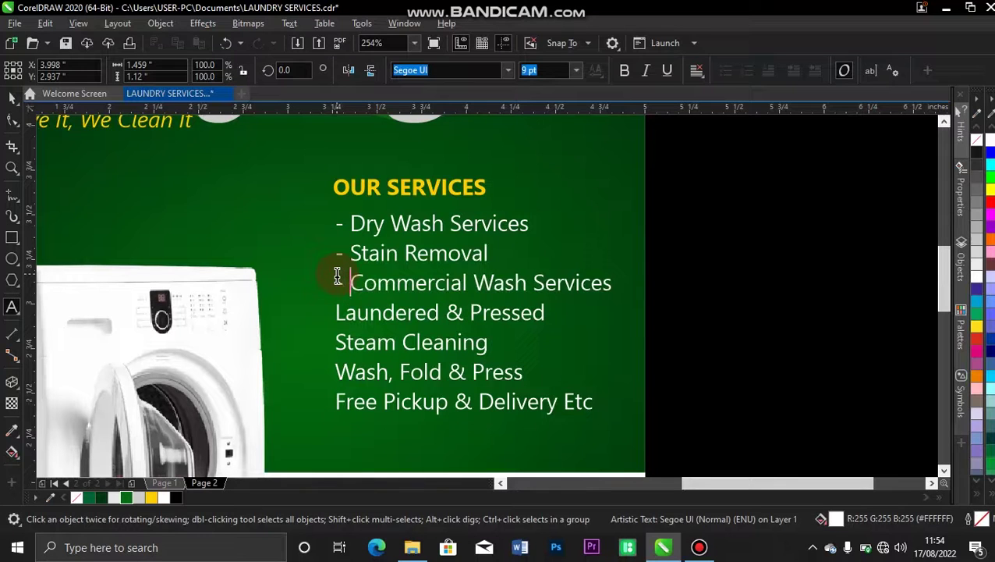
Add dashes before Laundered & Pressed, Steam Cleaning, Wash, Fold & Press and Free Pickup.
left_click(336, 300)
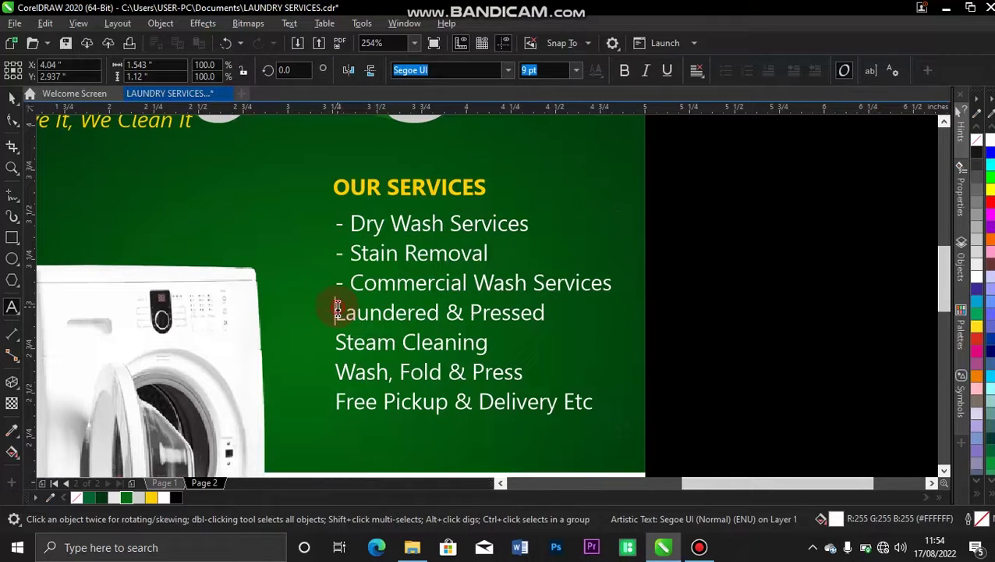
type("-")
left_click(336, 338)
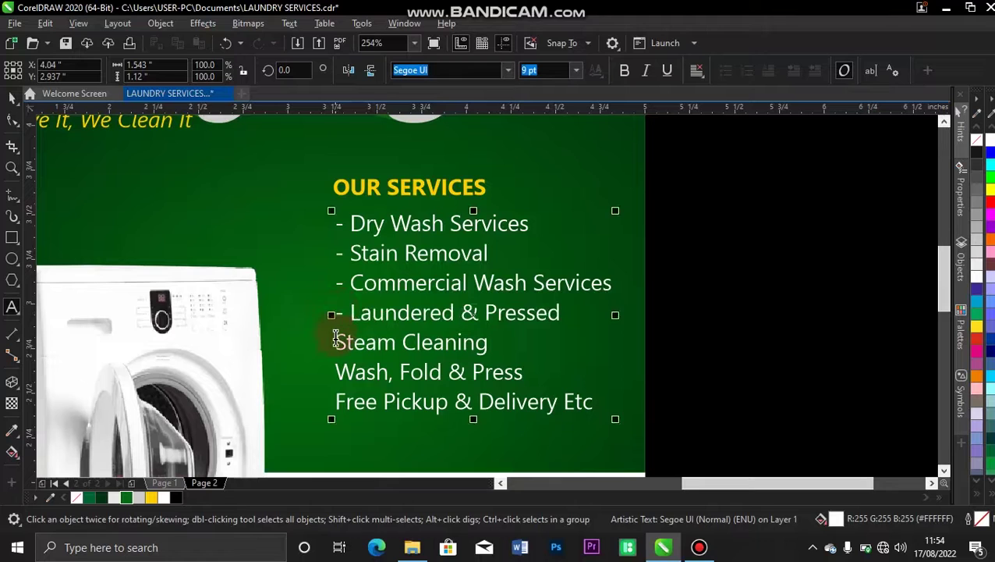
type("-")
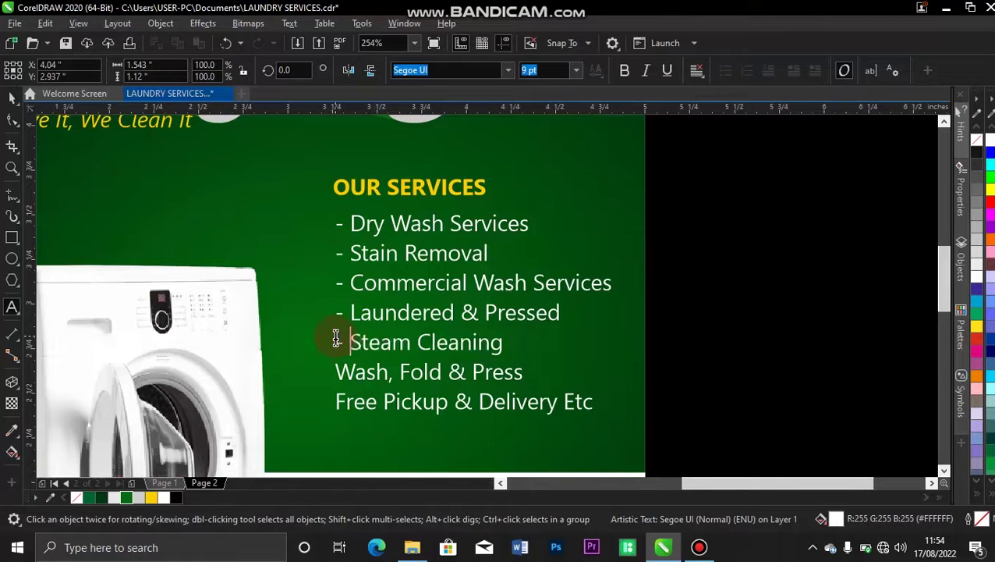
left_click(337, 369)
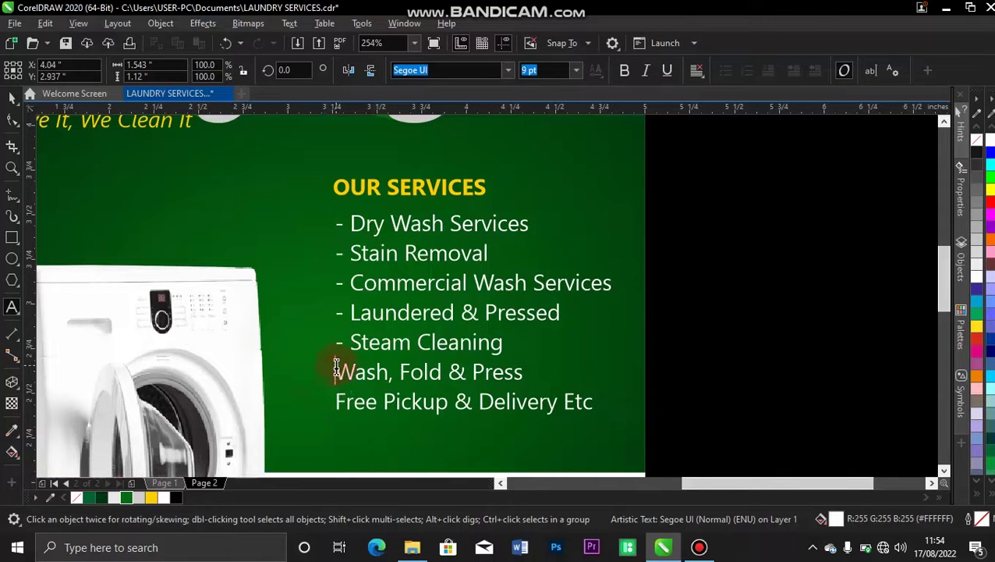
type("-")
left_click(336, 397)
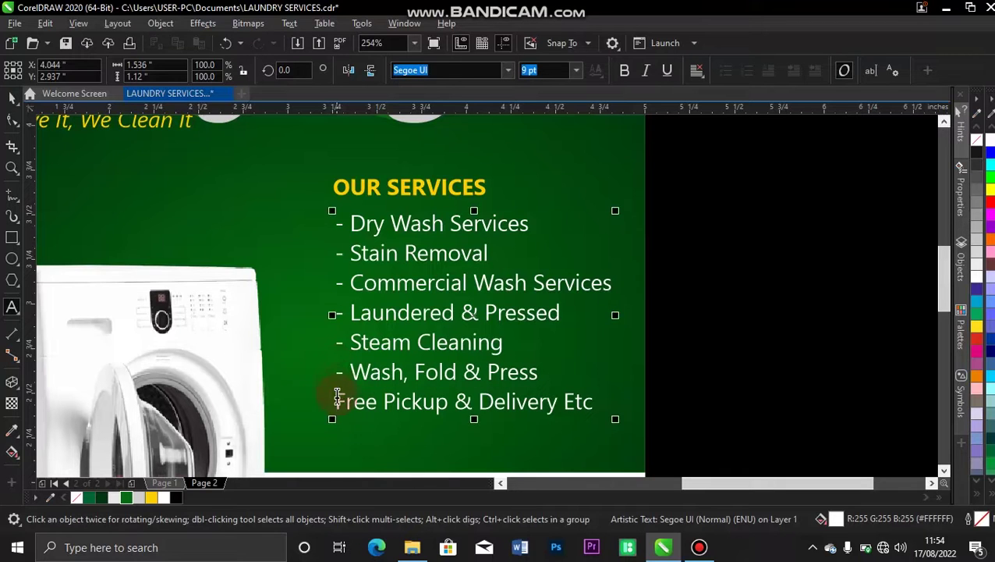
type("-")
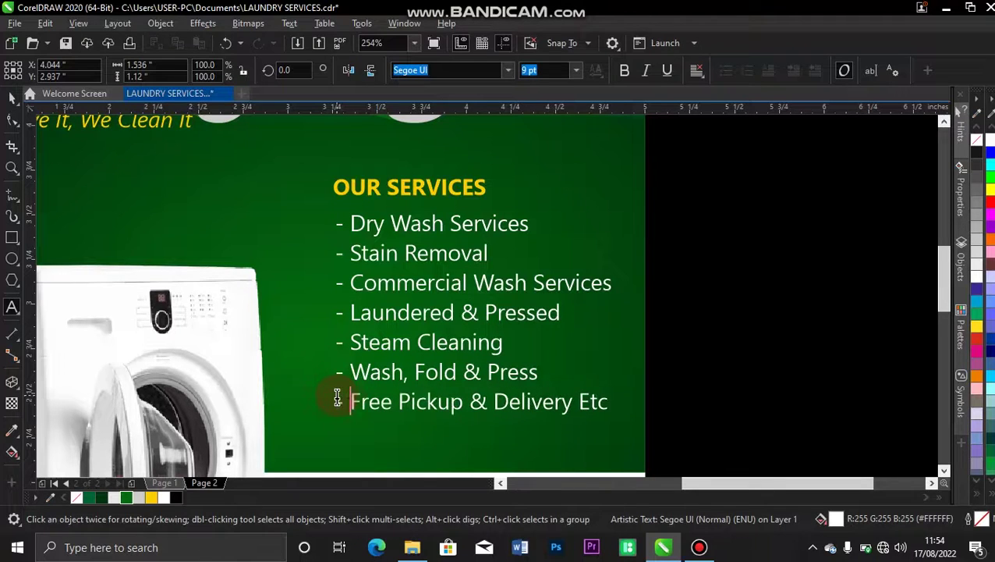
left_click_drag(604, 407, 580, 406)
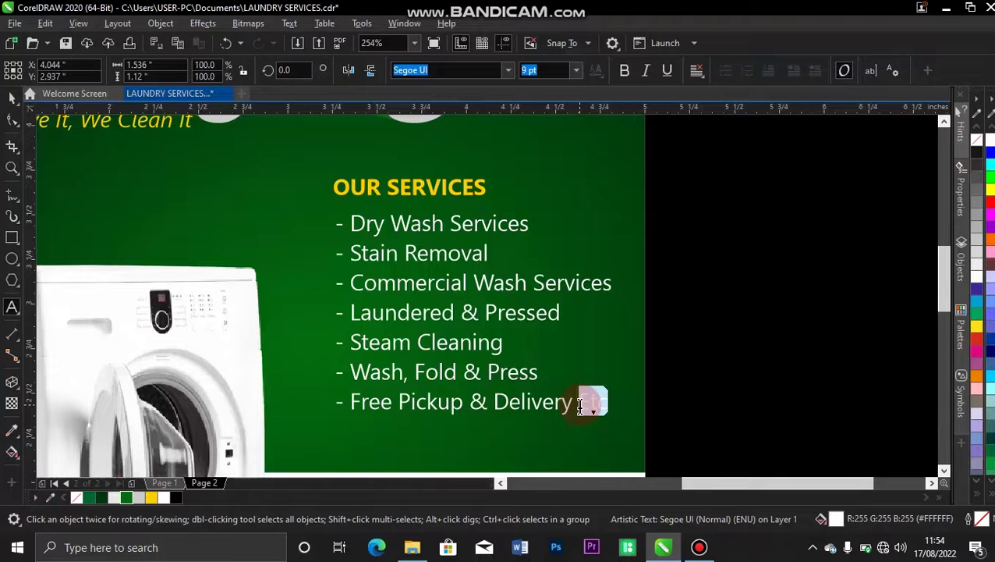
Make the closing 'Etc' a lowercase, italic 'etc'.
key("shift+F3")
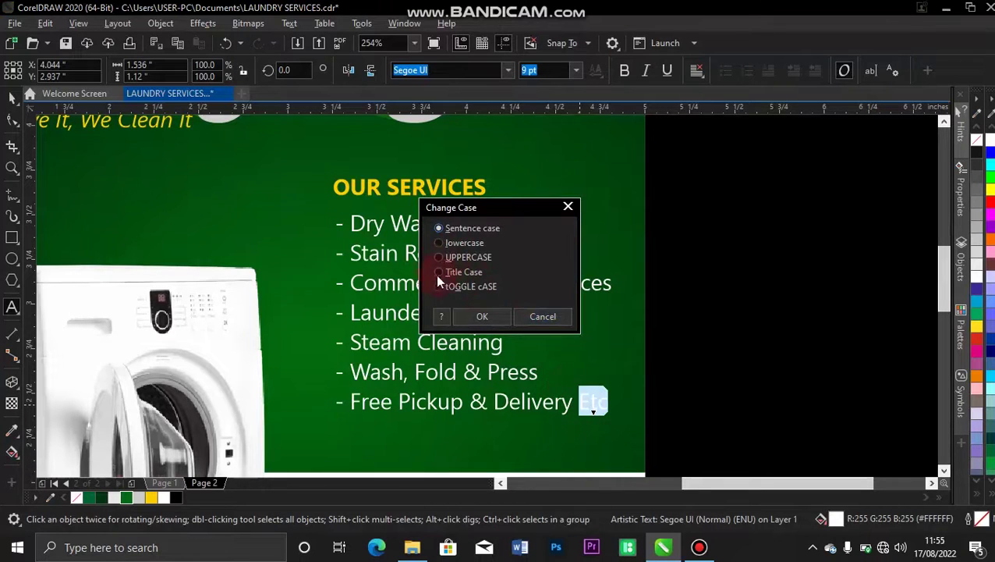
left_click(438, 243)
left_click(477, 313)
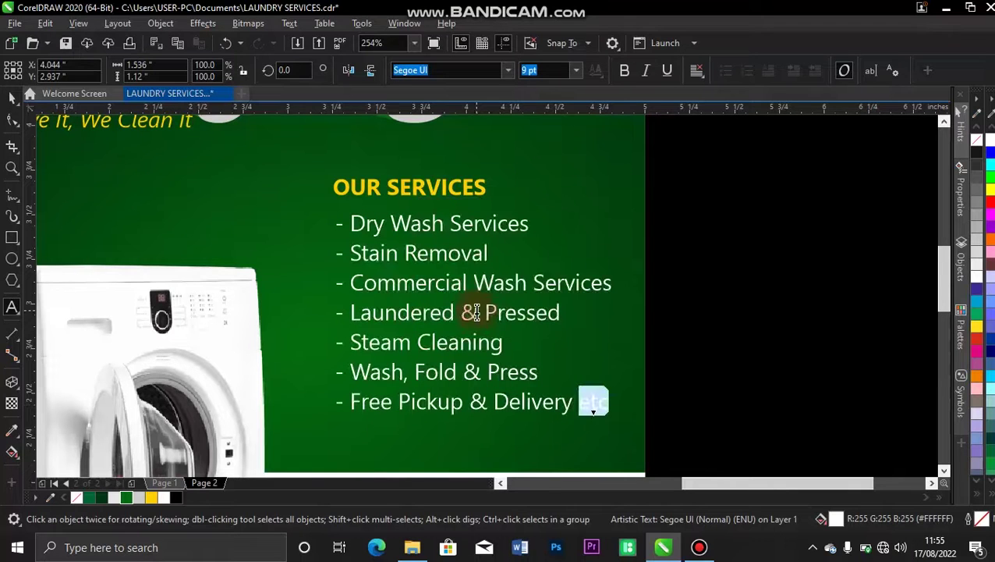
left_click(644, 73)
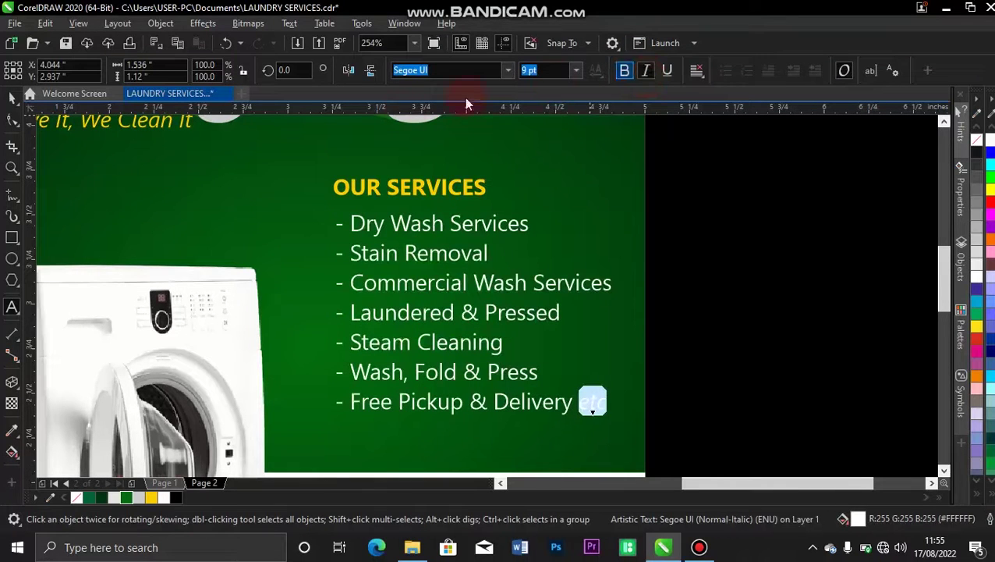
Left-align the services list with the OUR SERVICES heading.
left_click(11, 97)
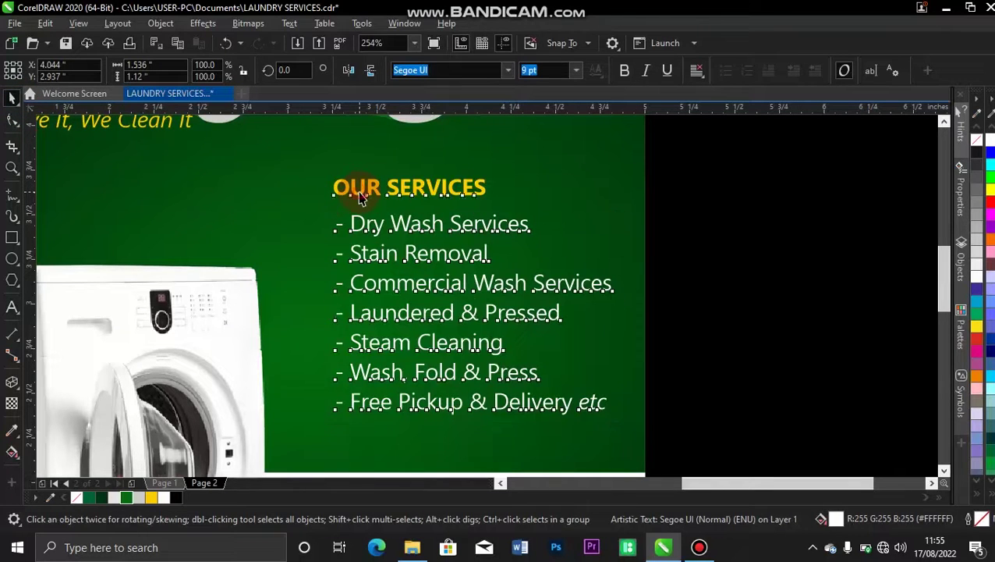
left_click(359, 194, "shift")
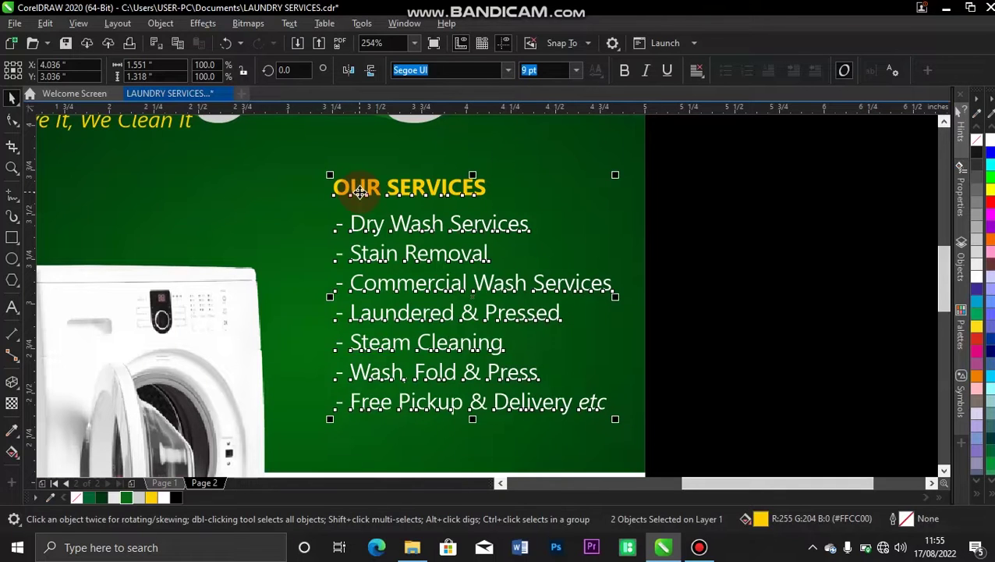
key("l")
left_click(788, 226)
Nudge the OUR SERVICES heading slightly closer to the list.
left_click(380, 197)
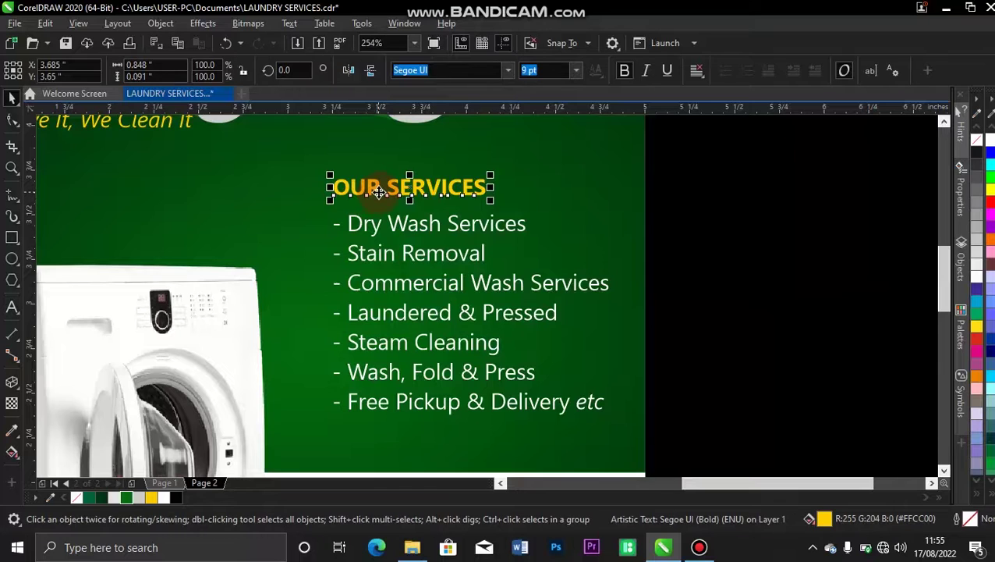
left_click_drag(379, 197, 379, 192)
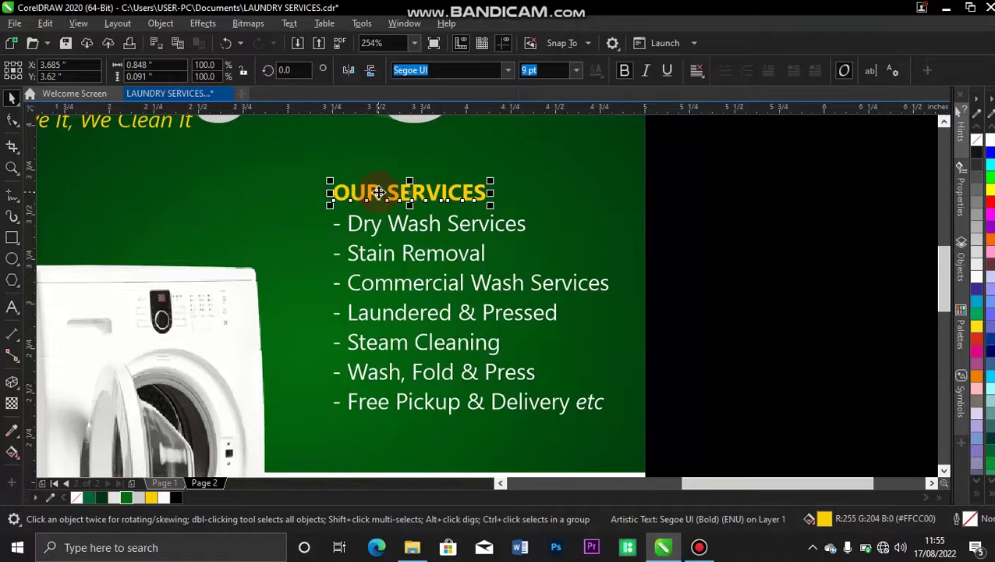
left_click(740, 197)
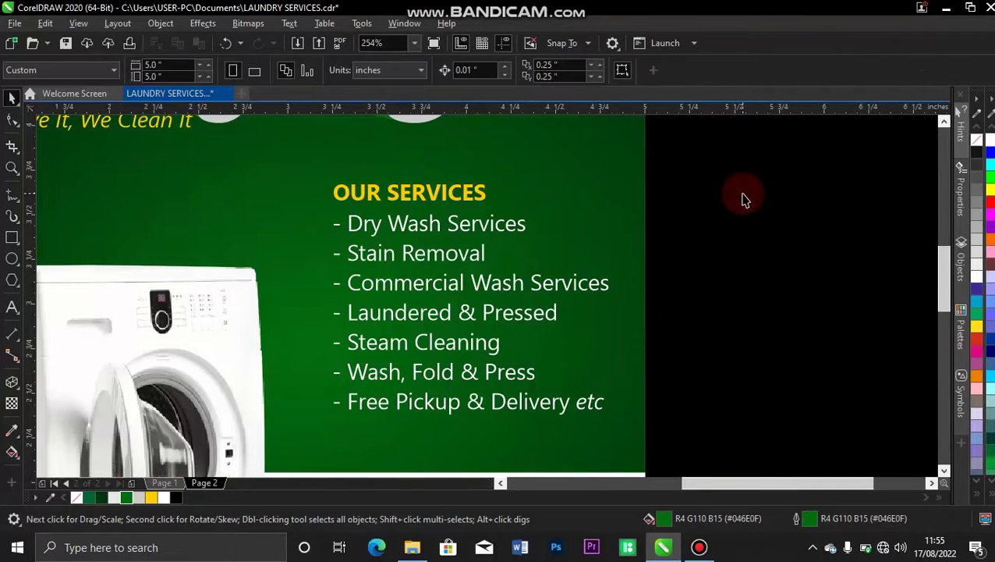
Zoom out to the whole page and shift the services block slightly left.
key("shift+F4")
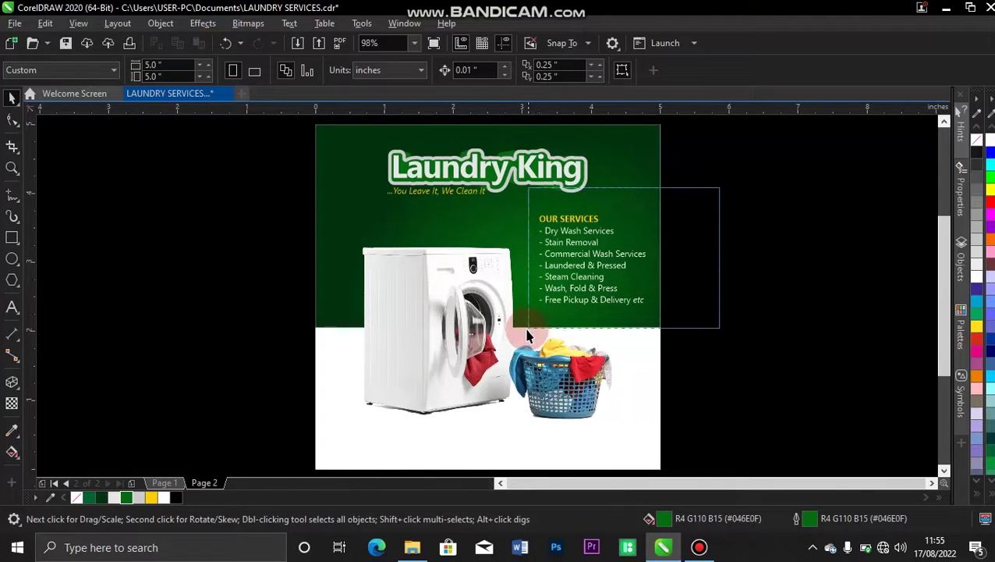
left_click(528, 335)
left_click_drag(526, 329, 521, 329)
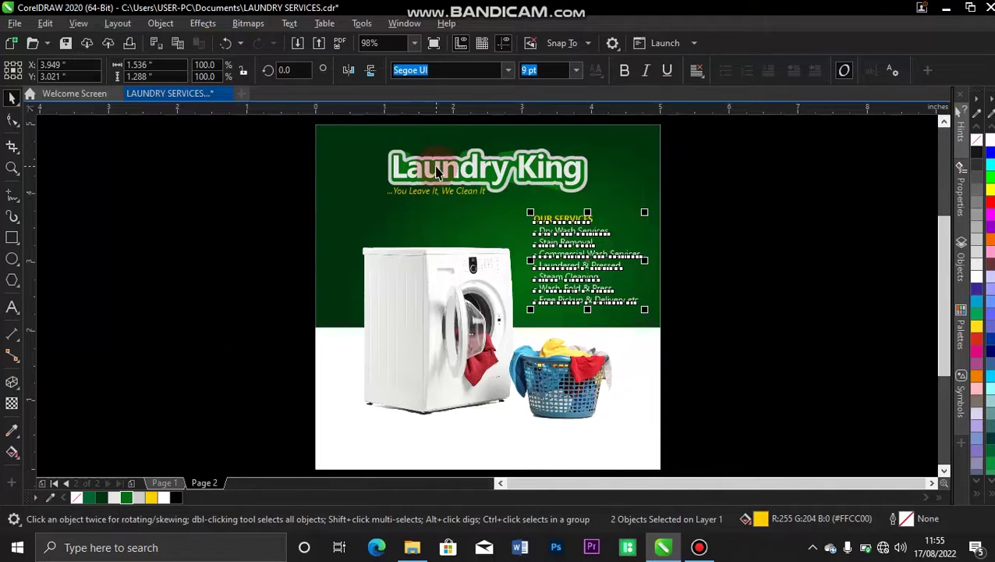
Enlarge the washing-machine photo to 42% and centre it horizontally on the green background.
mouse_move(304, 132)
left_mouse_down()
mouse_move(318, 138)
mouse_move(311, 149)
mouse_move(550, 215)
mouse_move(605, 210)
left_mouse_up()
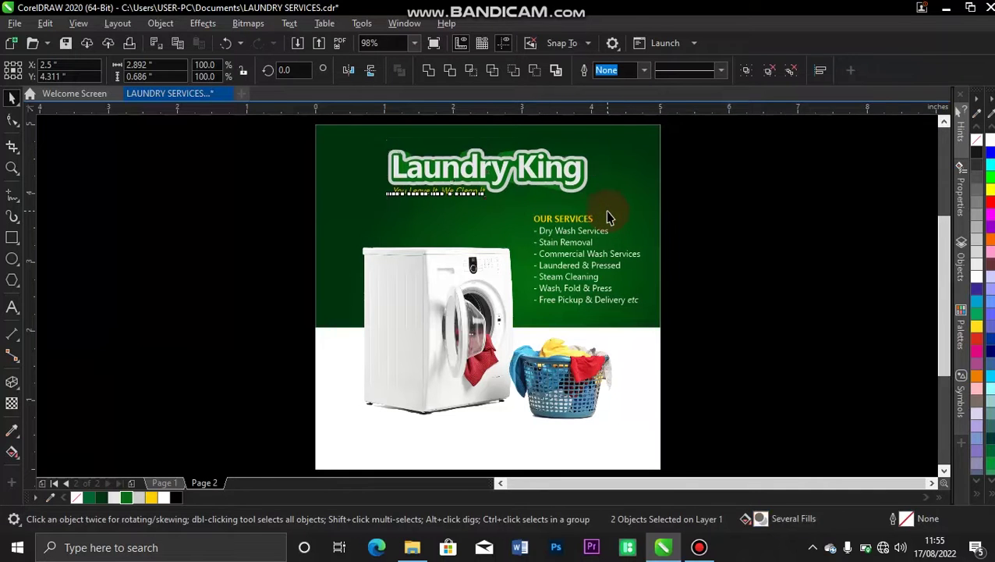
left_click(477, 297)
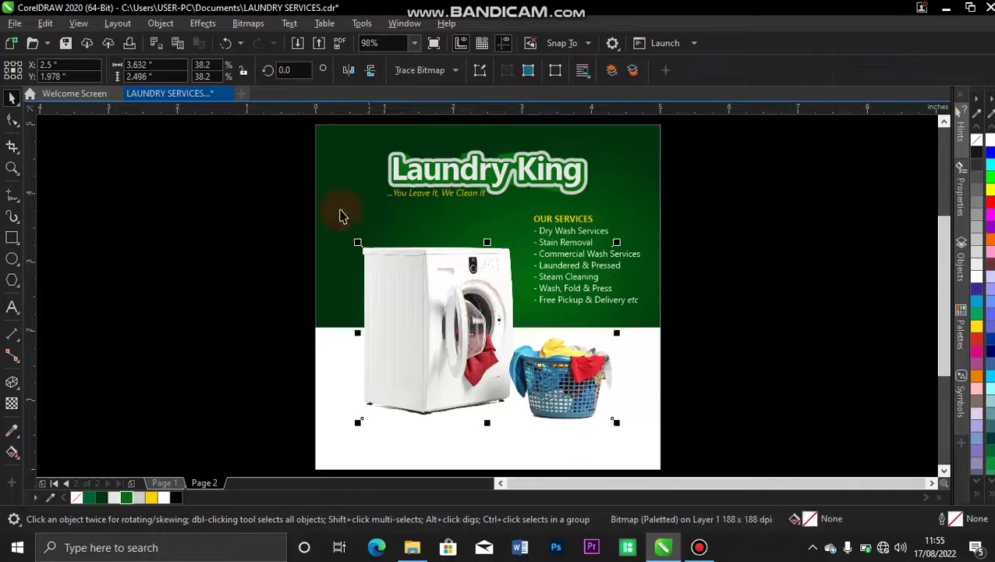
left_click_drag(357, 241, 340, 215)
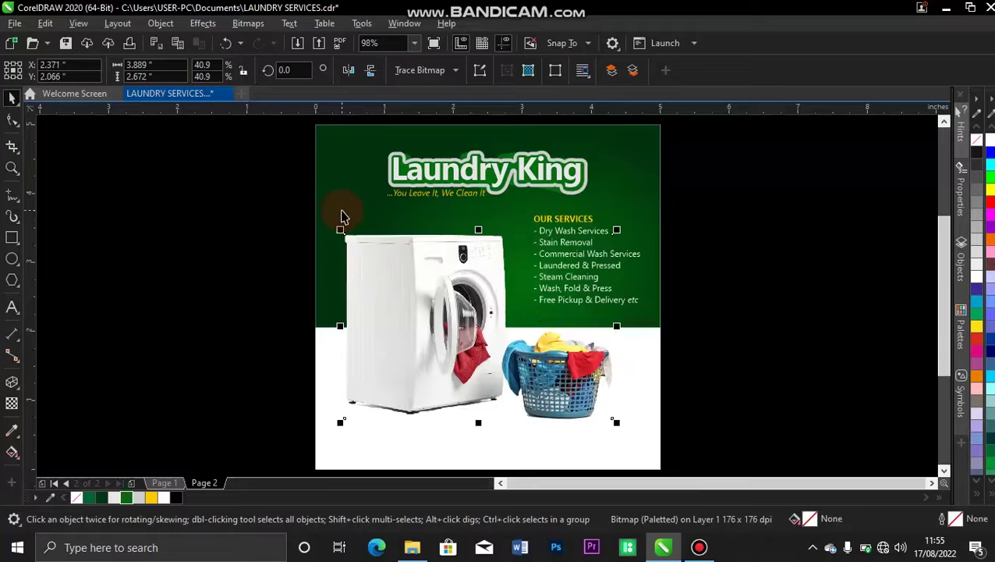
left_click_drag(618, 230, 634, 194)
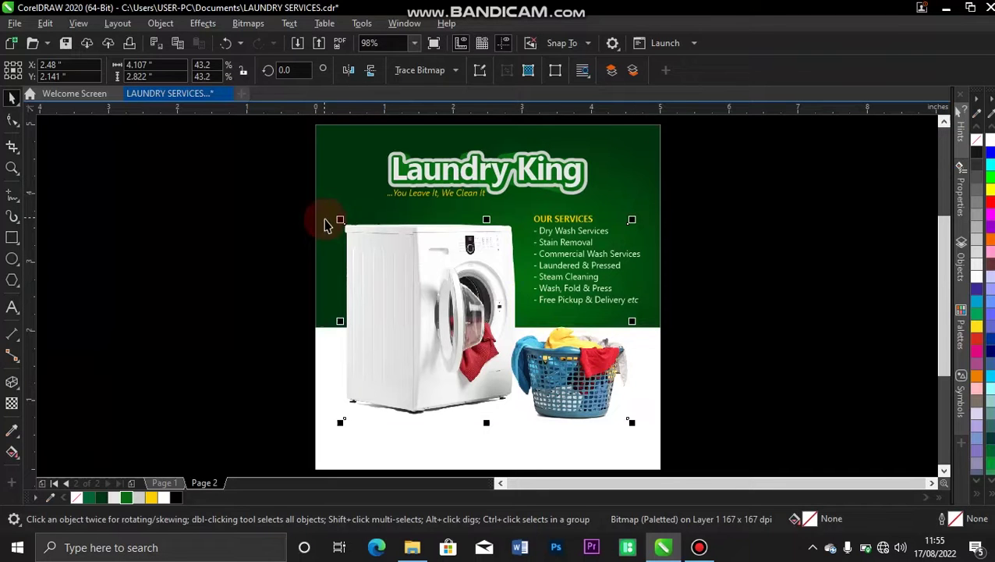
left_click_drag(337, 220, 347, 226)
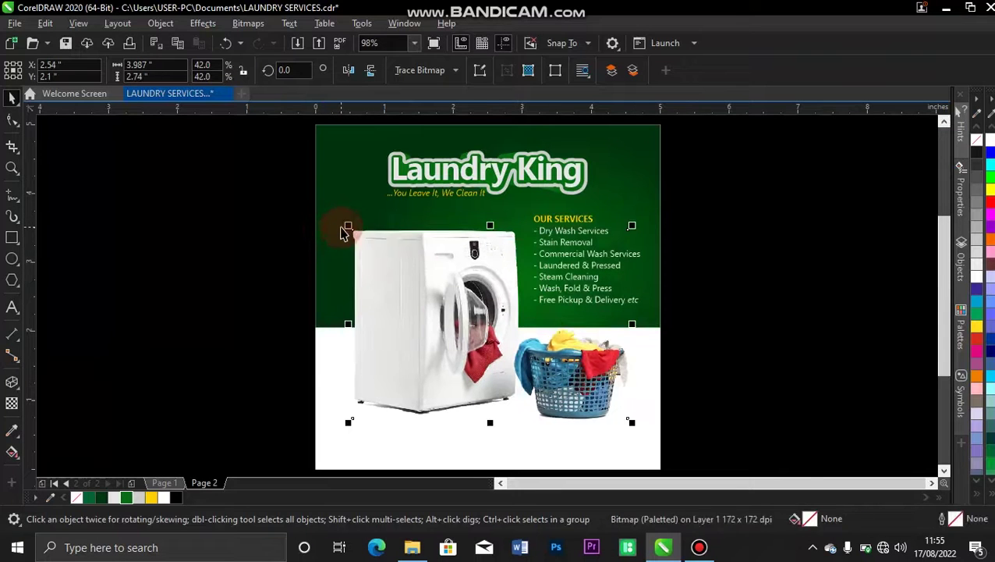
left_click(320, 315, "shift")
key("c")
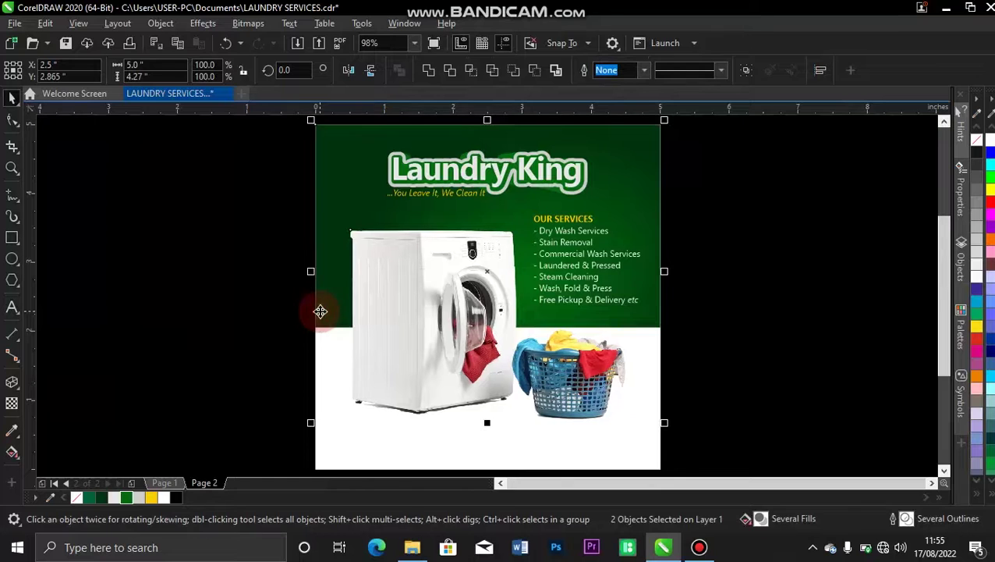
left_click(689, 291)
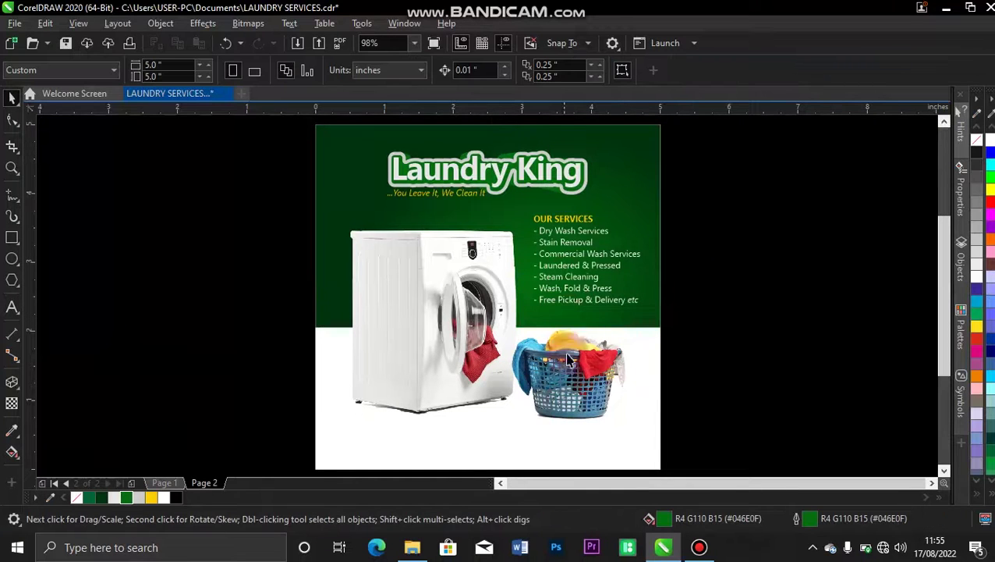
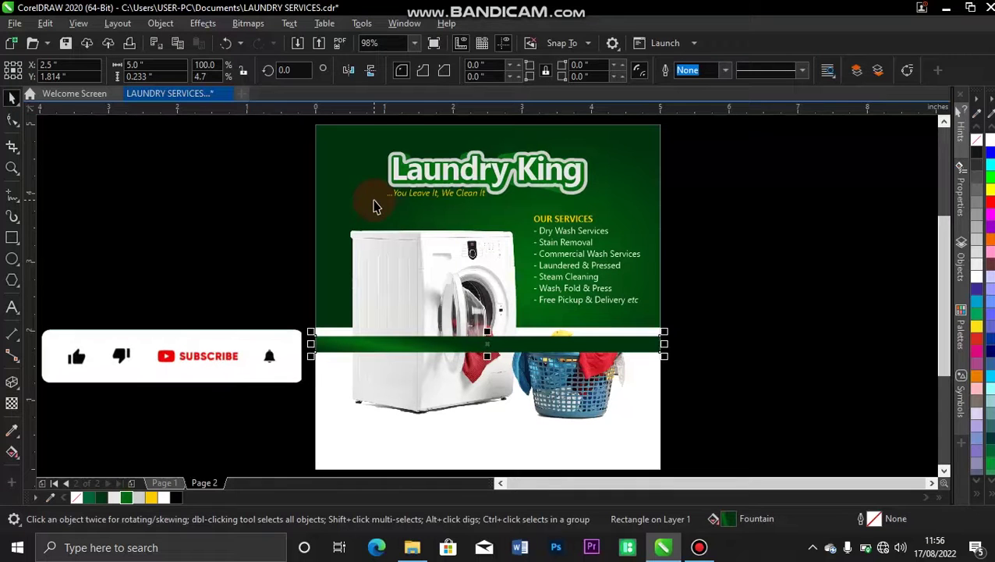
Send the green strip behind the washer and basket and nudge it slightly upward.
key("ctrl+Page_Down")
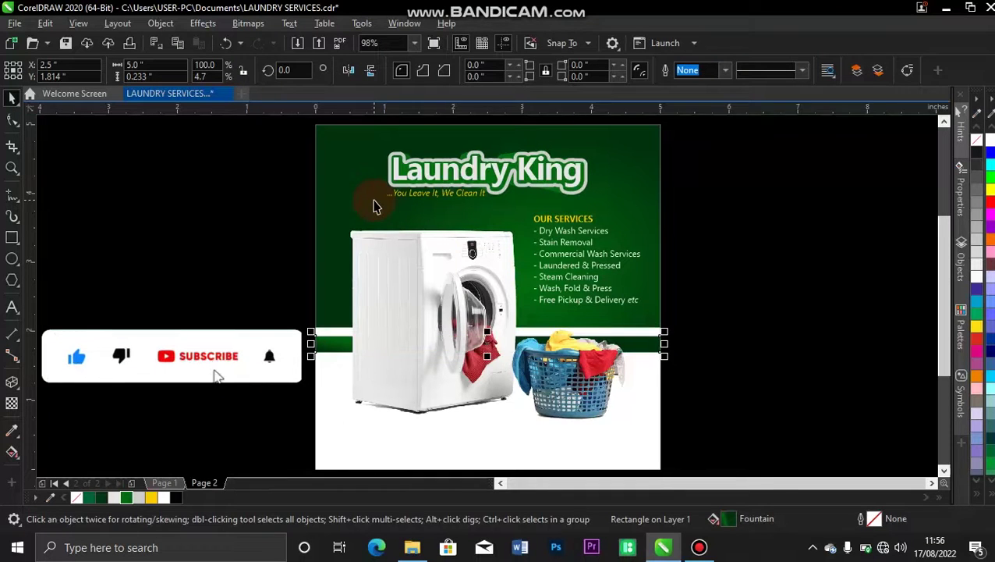
key("ctrl+Page_Down")
key("ctrl+Page_Up")
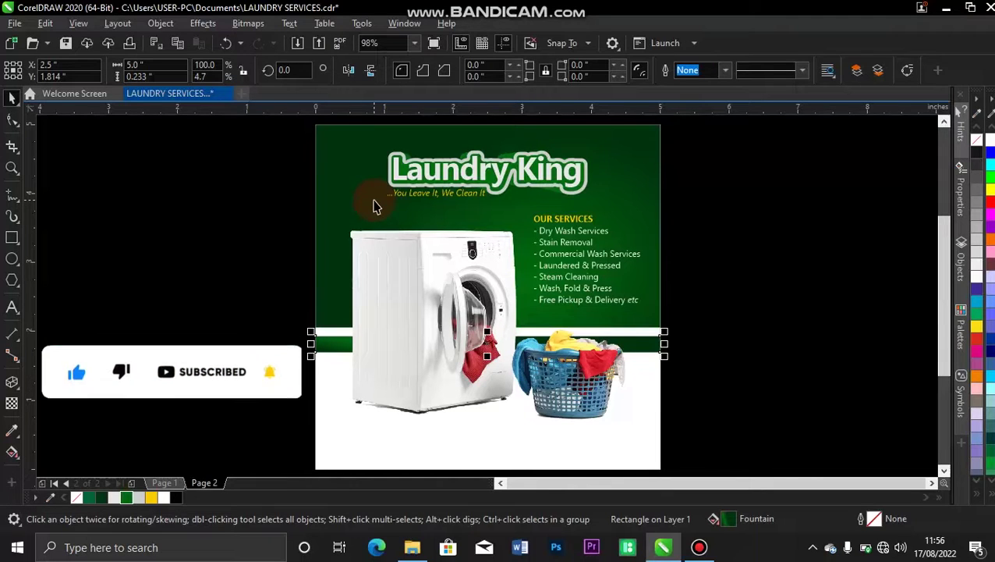
key("Up")
key("Up")
key("Up")
key("Up")
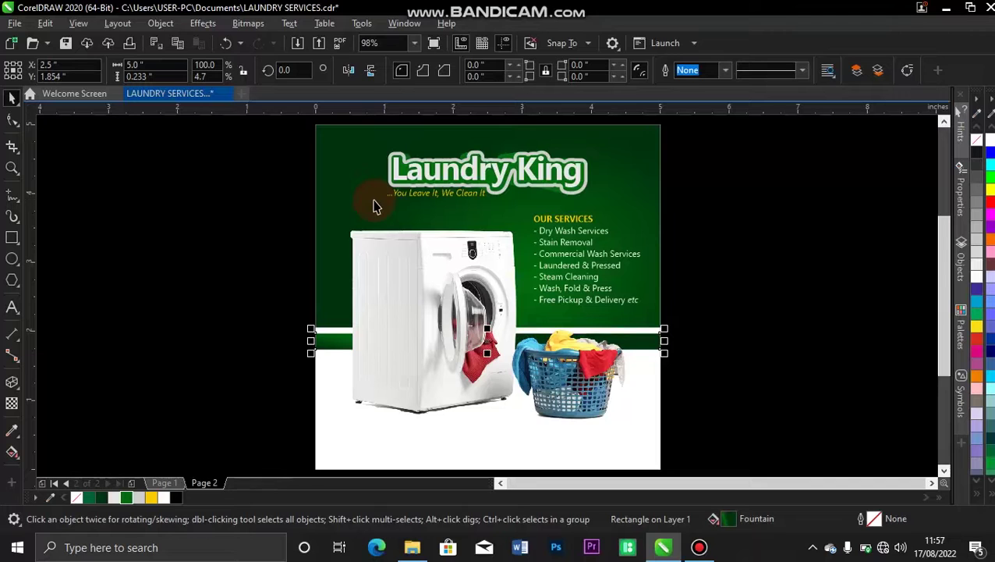
left_click(280, 230)
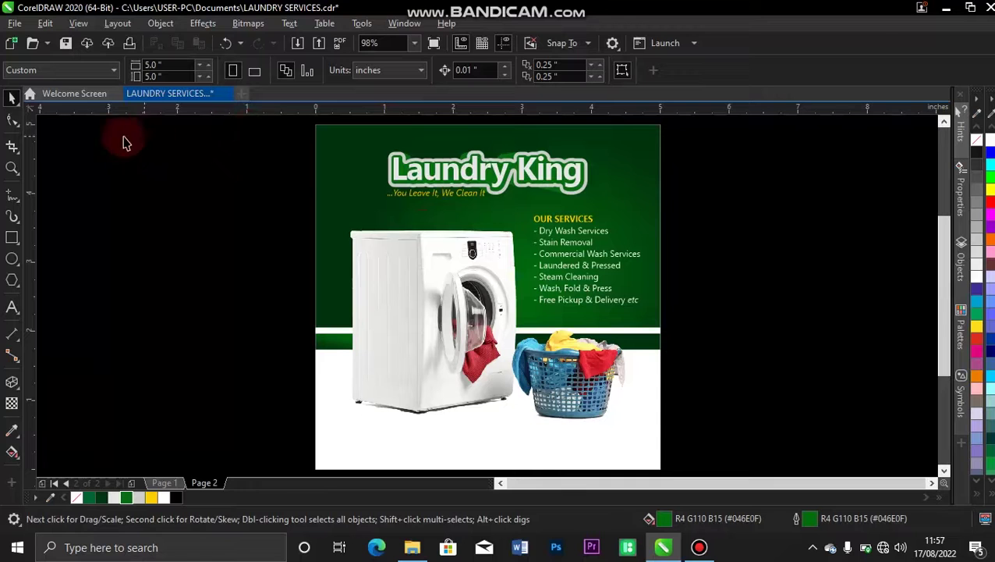
Draw circles at the flyer's top-left corner, filled dark green and brighter green.
left_click(13, 259)
left_click_drag(296, 127, 355, 177)
key("space")
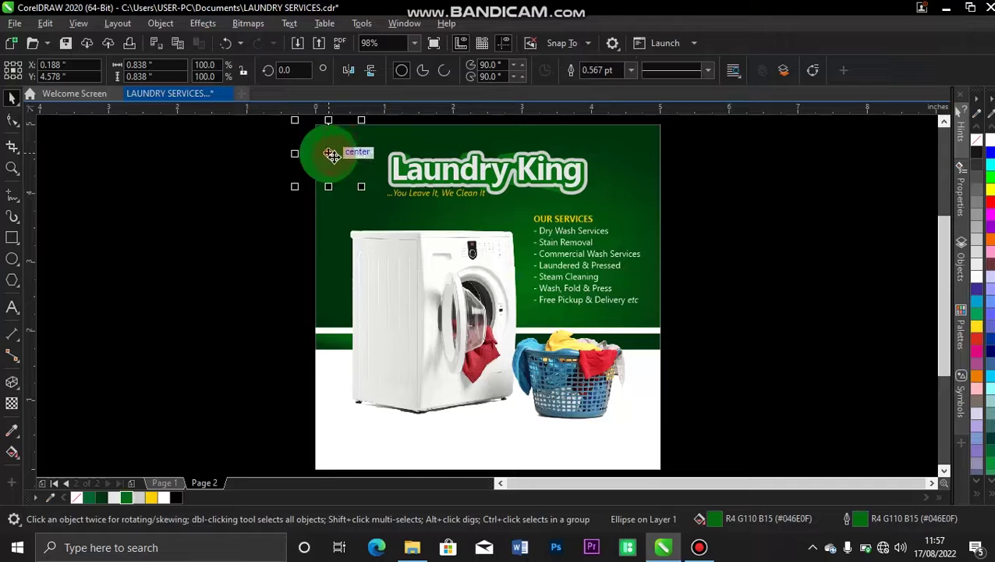
left_click_drag(332, 155, 319, 150)
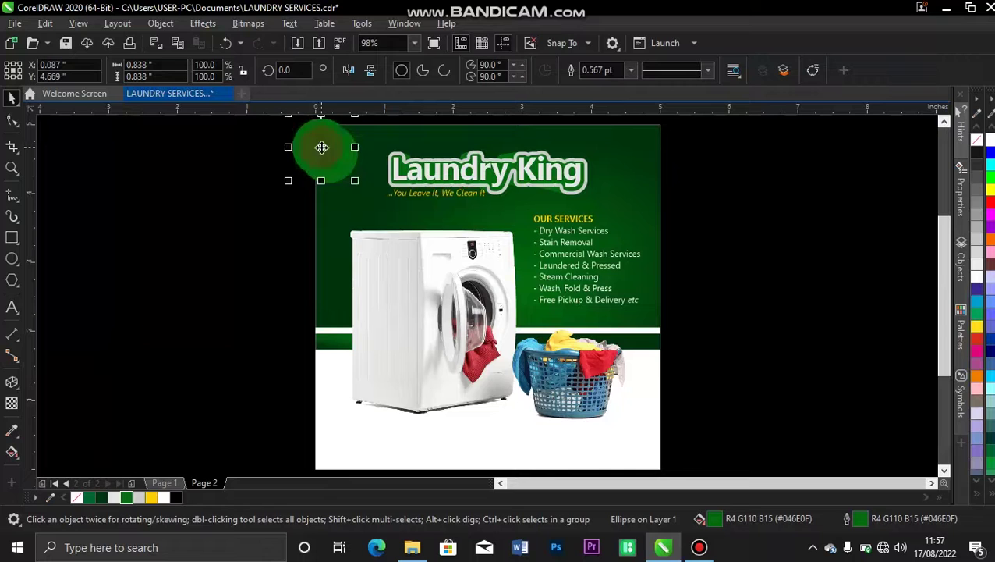
left_click(104, 502)
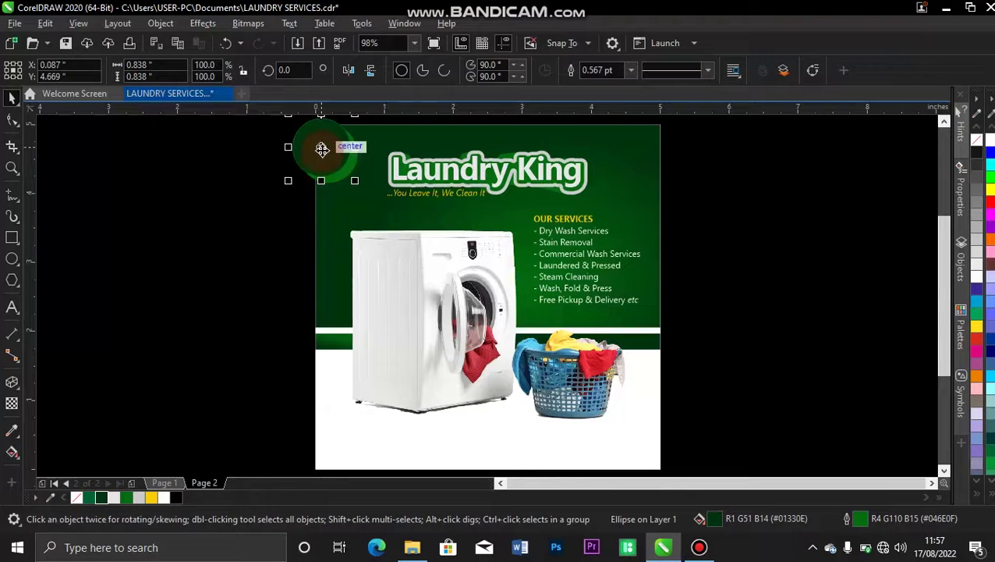
left_click_drag(322, 150, 307, 156)
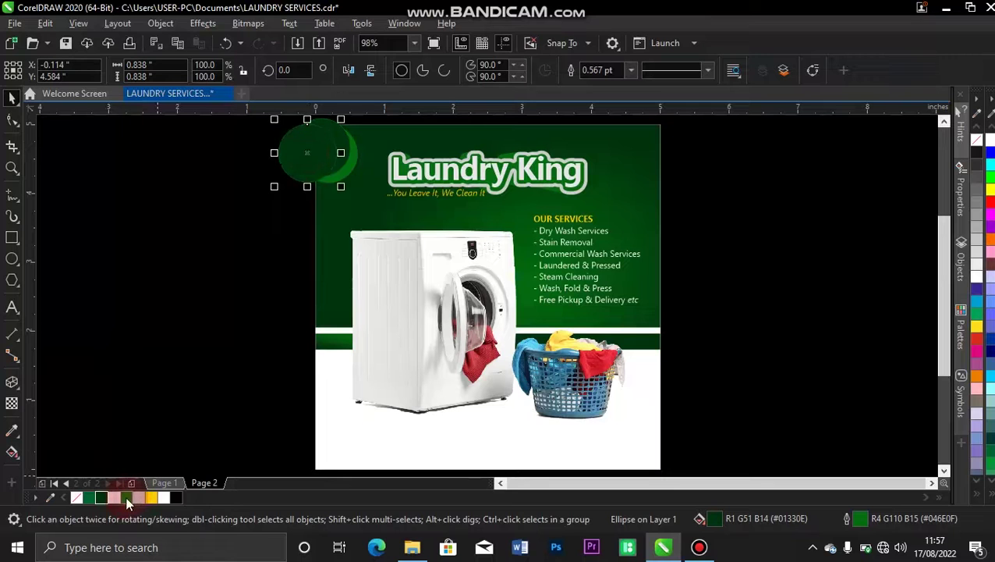
left_click(125, 497)
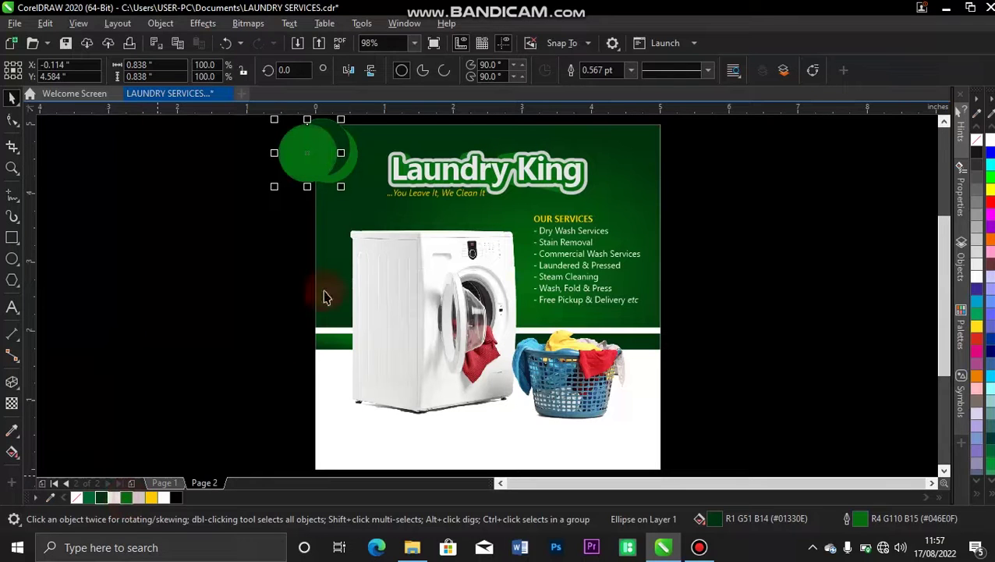
Set the outline width of all three green circles to None.
left_click(943, 120)
left_click_drag(255, 127, 381, 240)
left_click(647, 70)
left_click(613, 87)
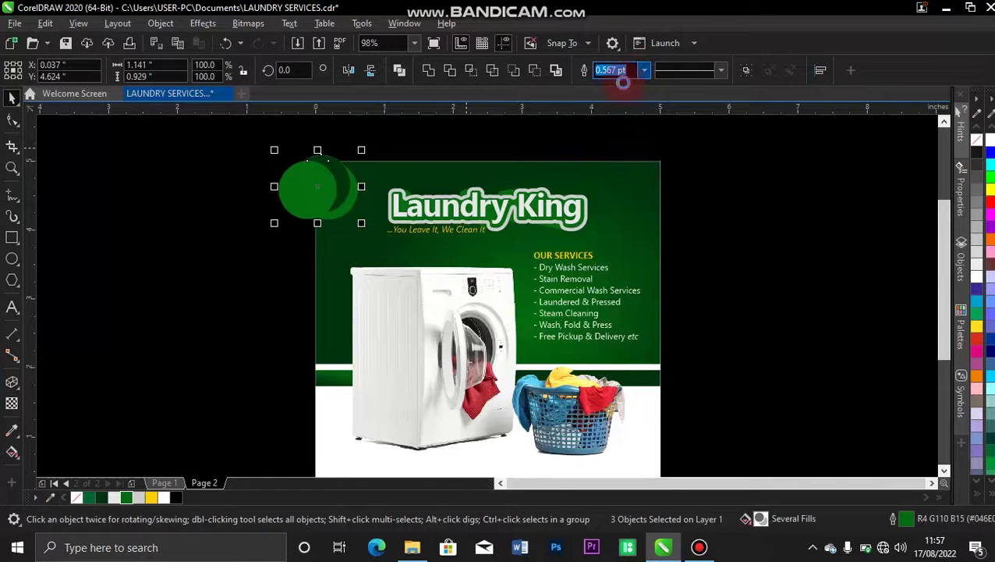
left_click(220, 174)
left_click(306, 173)
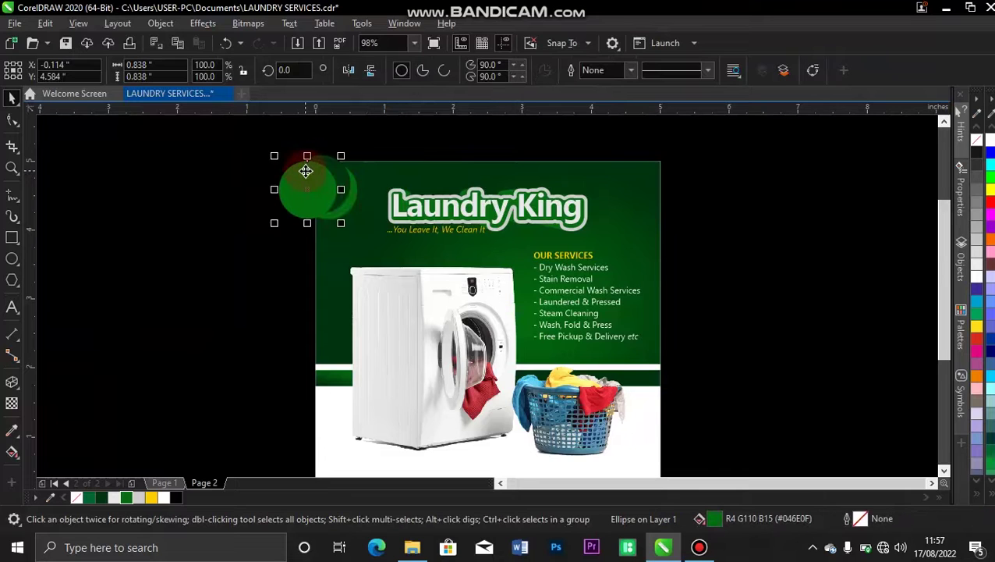
left_click(21, 393)
left_click(52, 383)
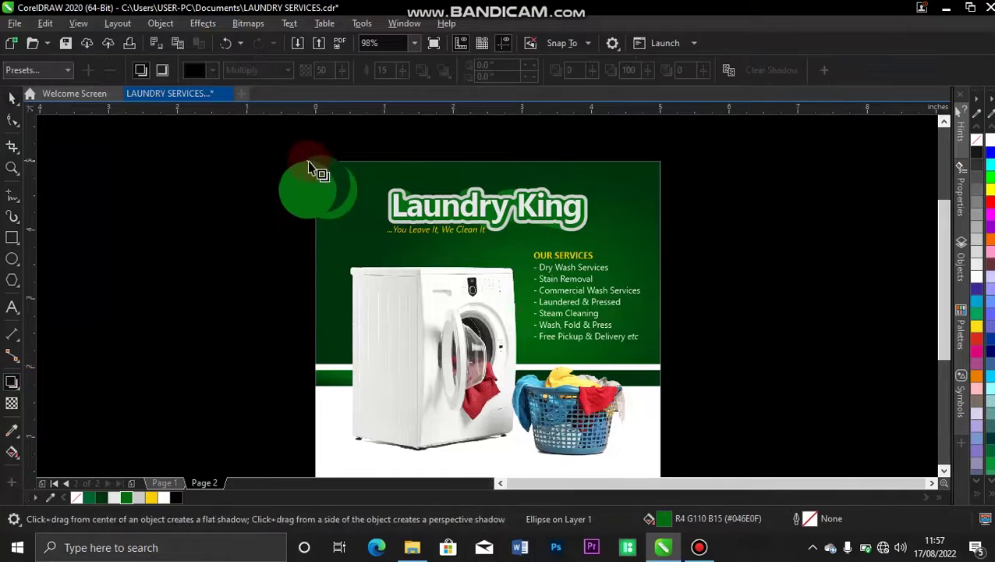
Try a downward drop shadow on a green circle, then undo it.
left_click_drag(307, 164, 308, 219)
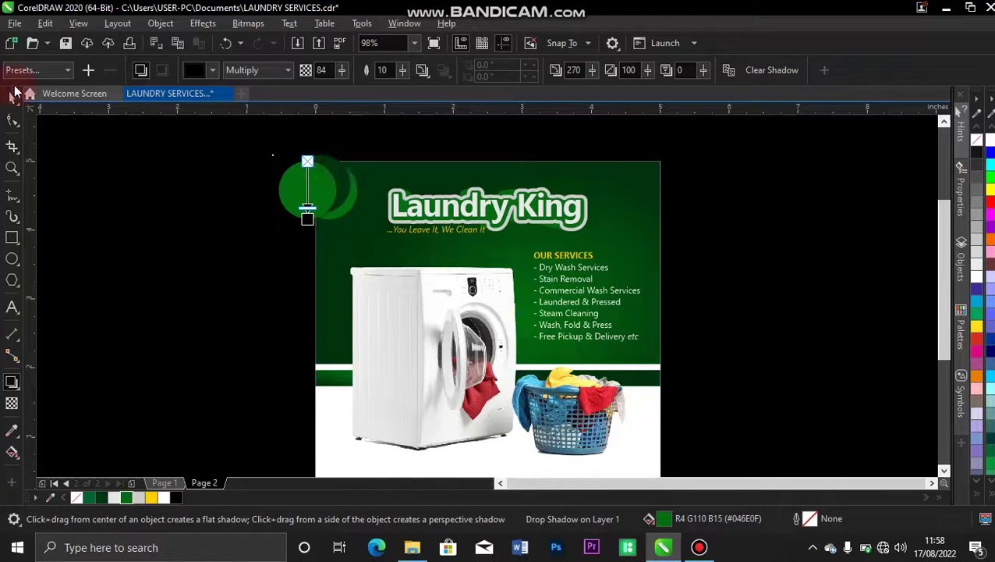
left_click(14, 97)
left_click(376, 126)
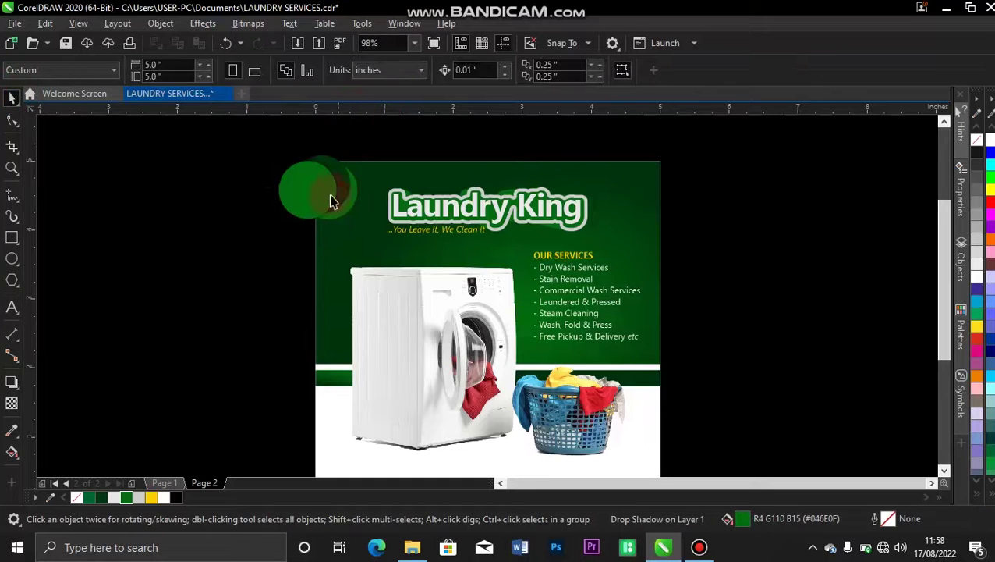
left_click(345, 175)
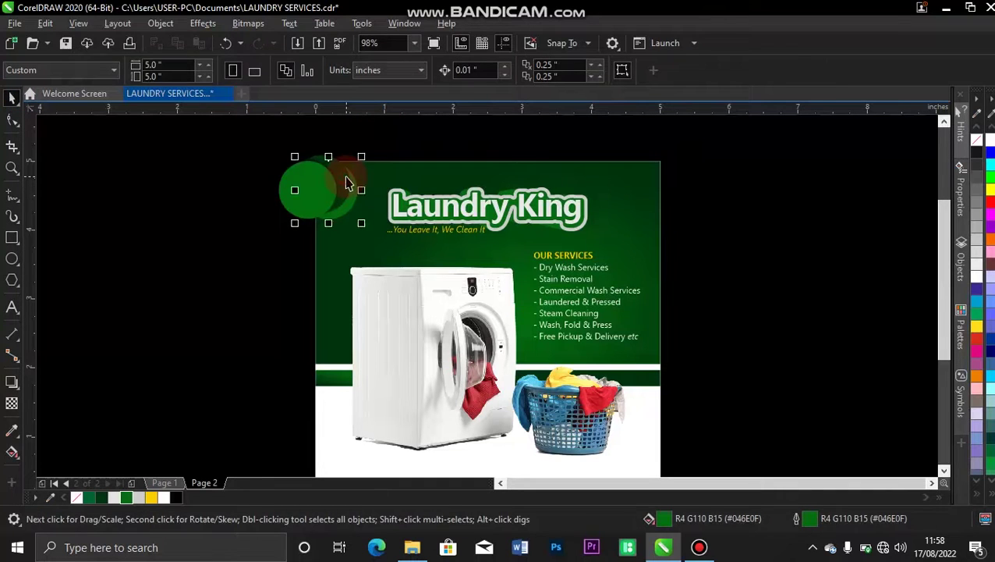
left_click(12, 382)
left_click_drag(329, 162, 321, 212)
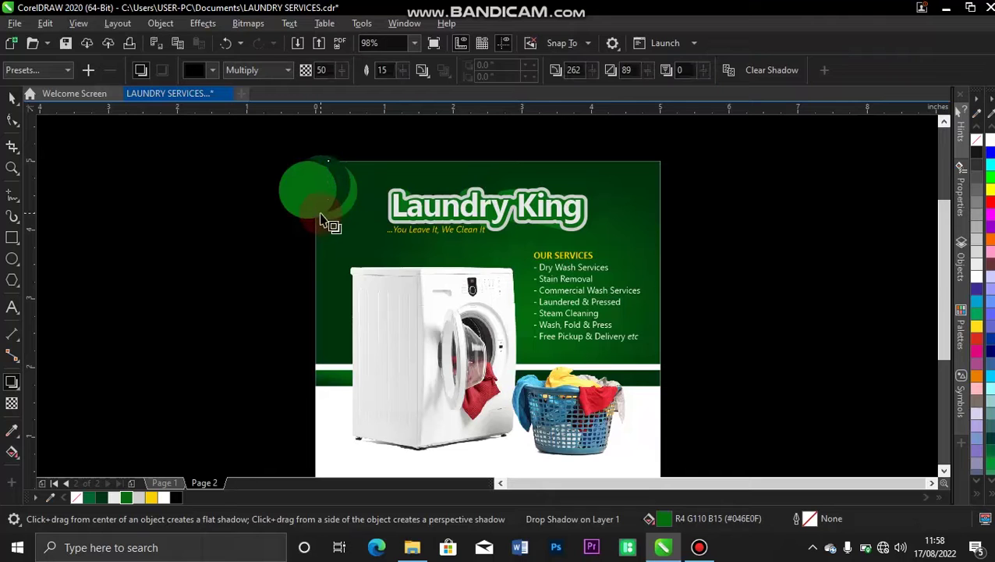
key("ctrl+z")
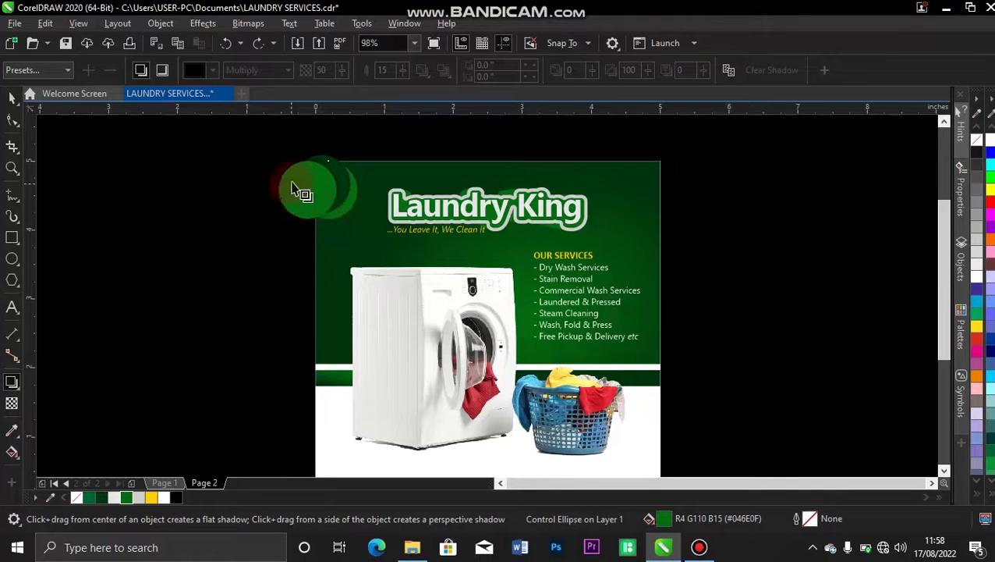
key("space")
left_click(240, 165)
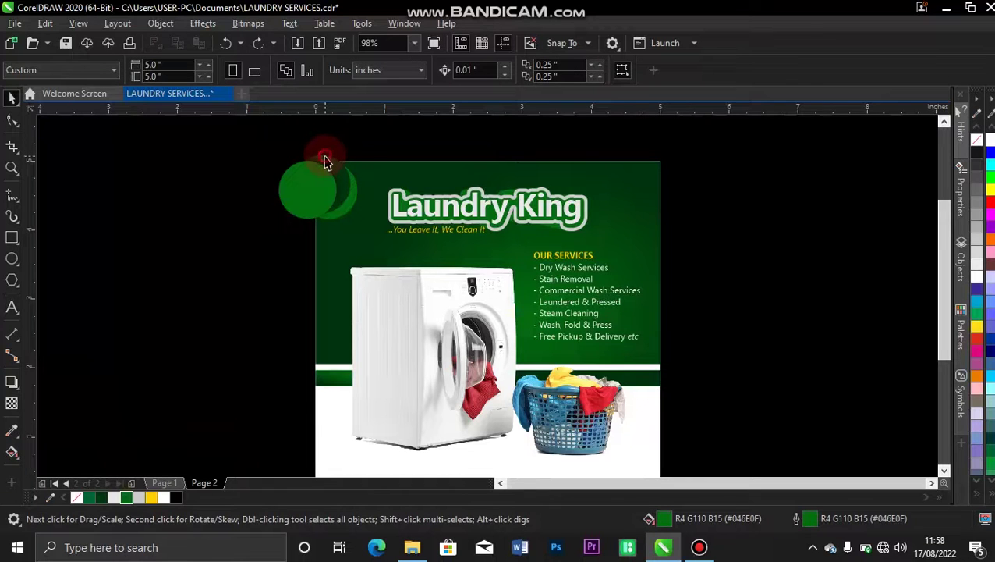
Add a drop shadow below the green circle with feathering 10.
left_click(325, 162)
left_click(12, 381)
left_click_drag(321, 154, 333, 204)
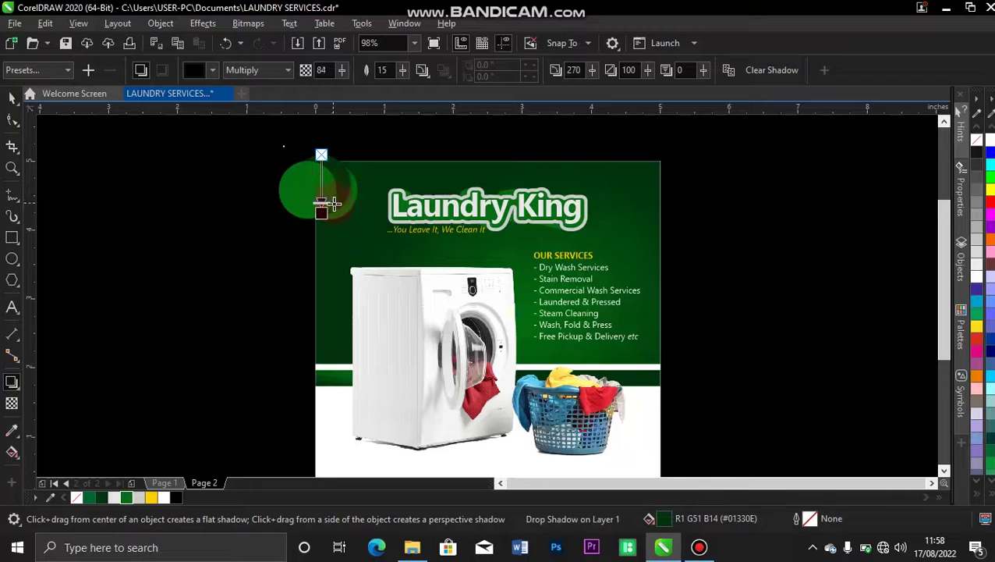
left_click(383, 70)
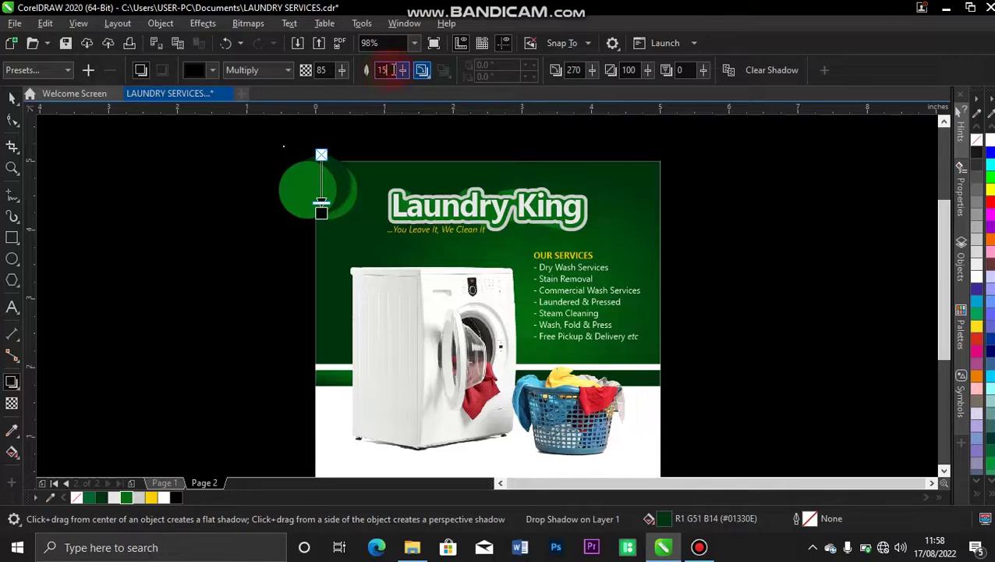
key("BackSpace")
key("Return")
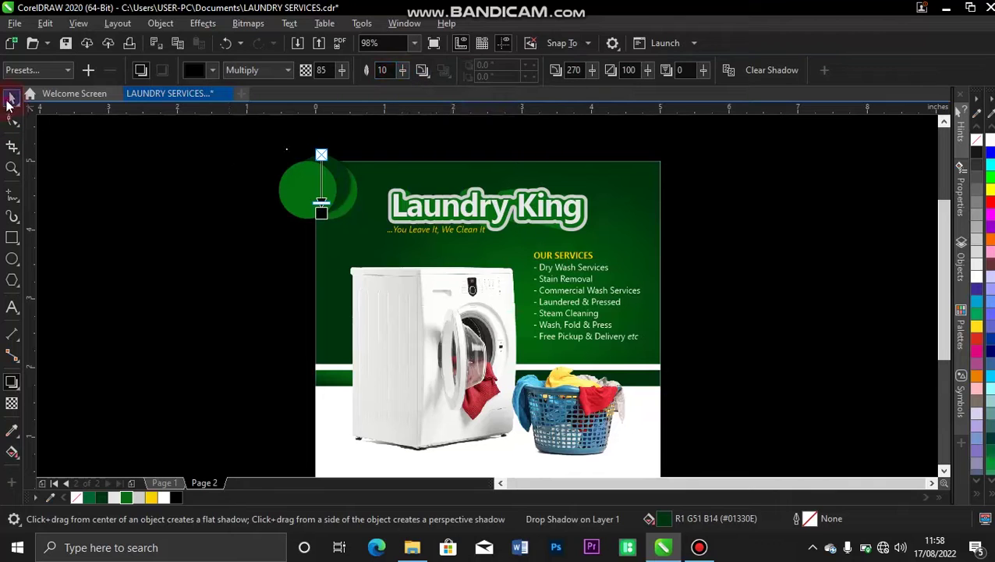
Group the circles and their shadow into one object.
left_click(10, 100)
left_click_drag(232, 131, 372, 244)
key("ctrl+g")
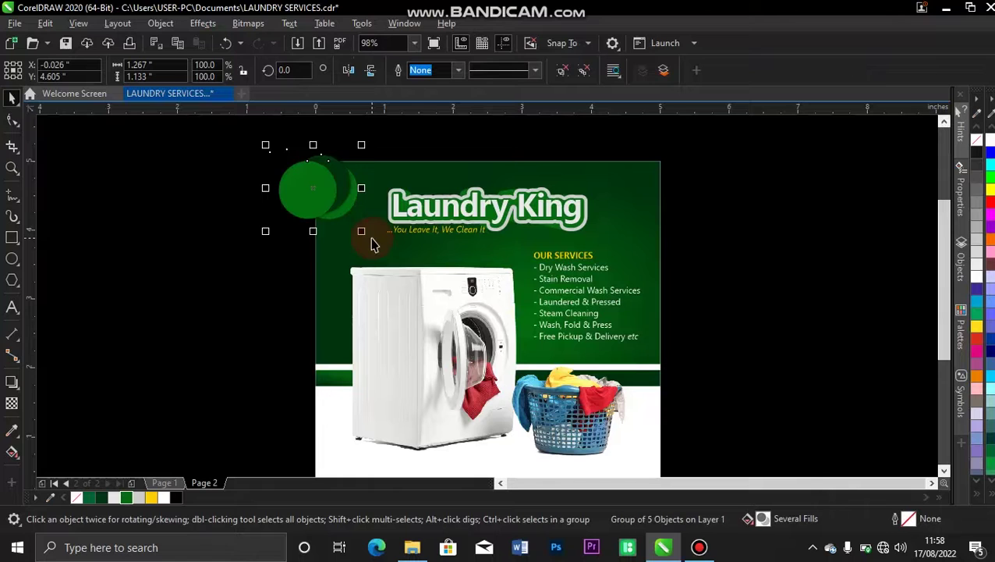
PowerClip the circle group inside the green background.
right_click(336, 203)
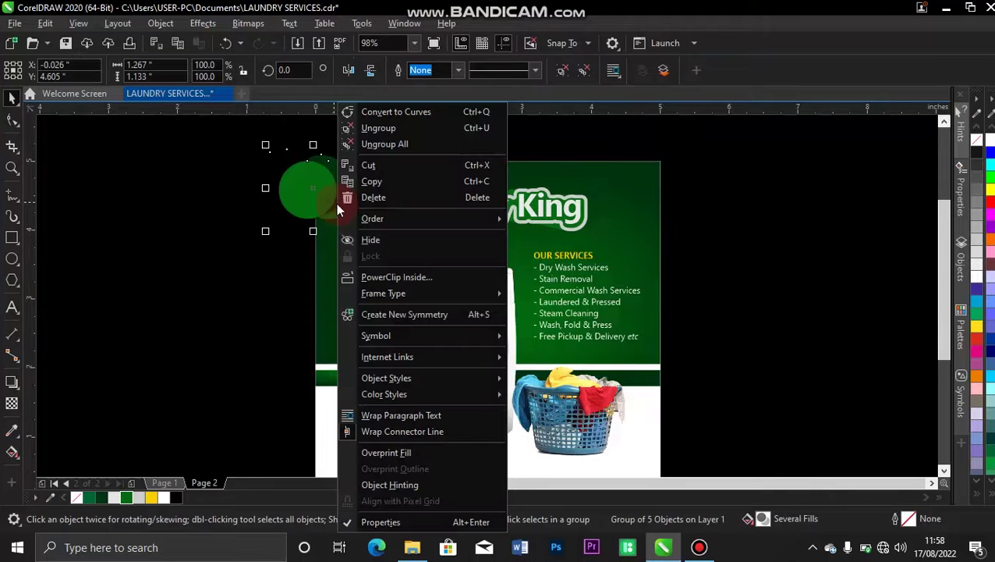
left_click(390, 277)
left_click(319, 283)
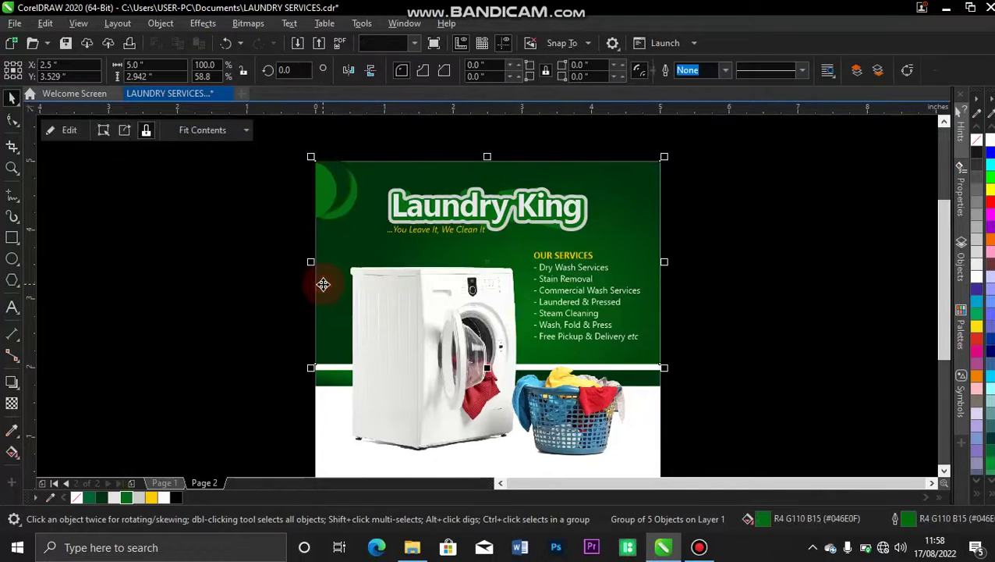
Duplicate the circles, rotate the copy 180°, and place it at the right edge.
left_click(328, 185, "ctrl")
left_click_drag(328, 180, 635, 367)
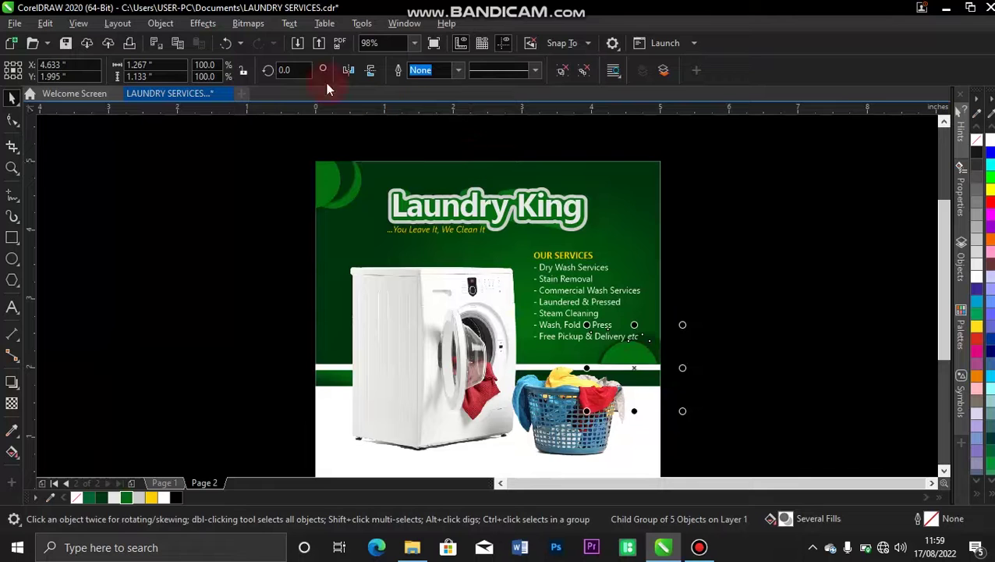
left_click(349, 71)
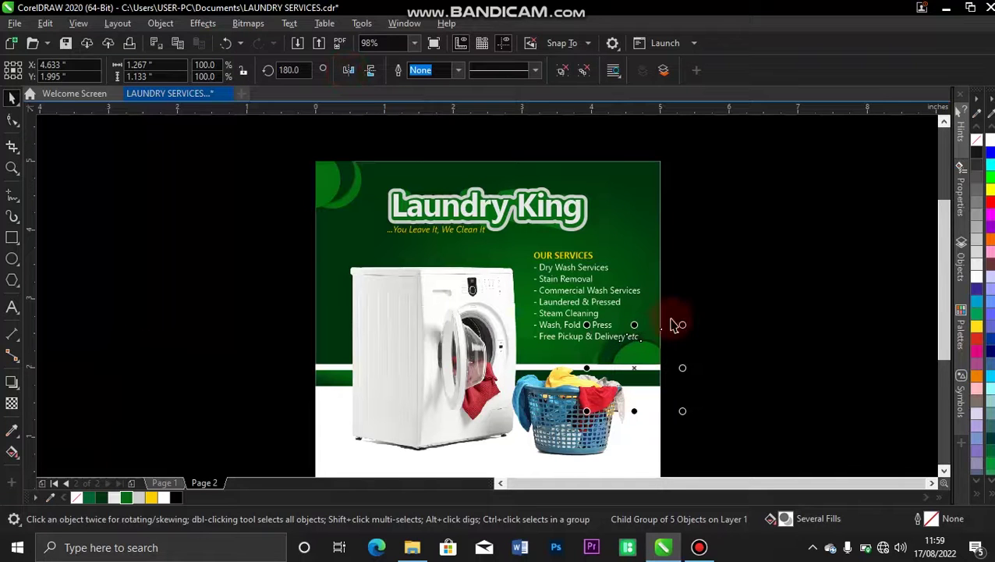
left_click_drag(635, 365, 659, 373)
Nudge the OUR SERVICES text slightly up and left.
left_click_drag(678, 222, 528, 367)
key("Up")
key("Up")
key("Up")
key("Up")
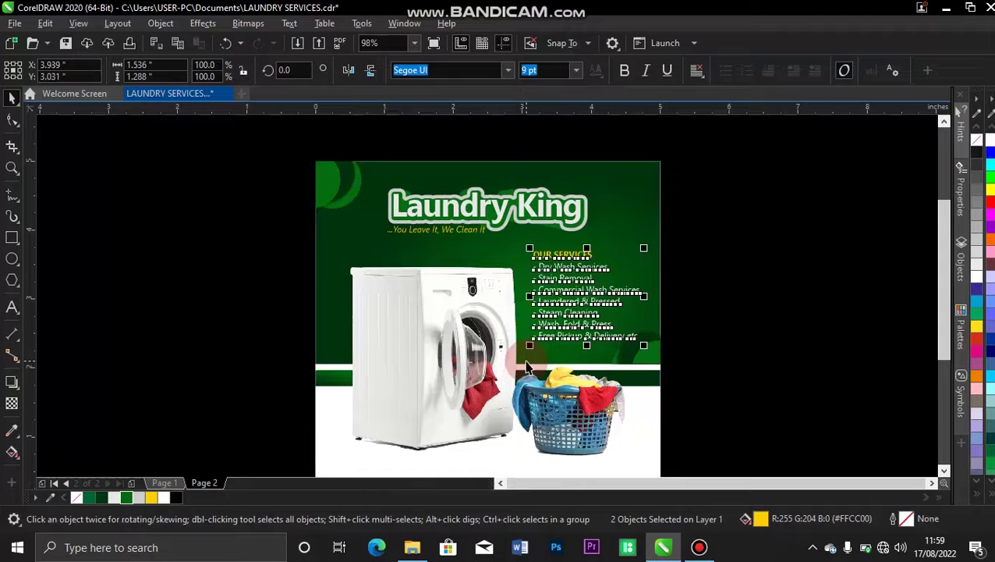
key("Left")
left_click(724, 331)
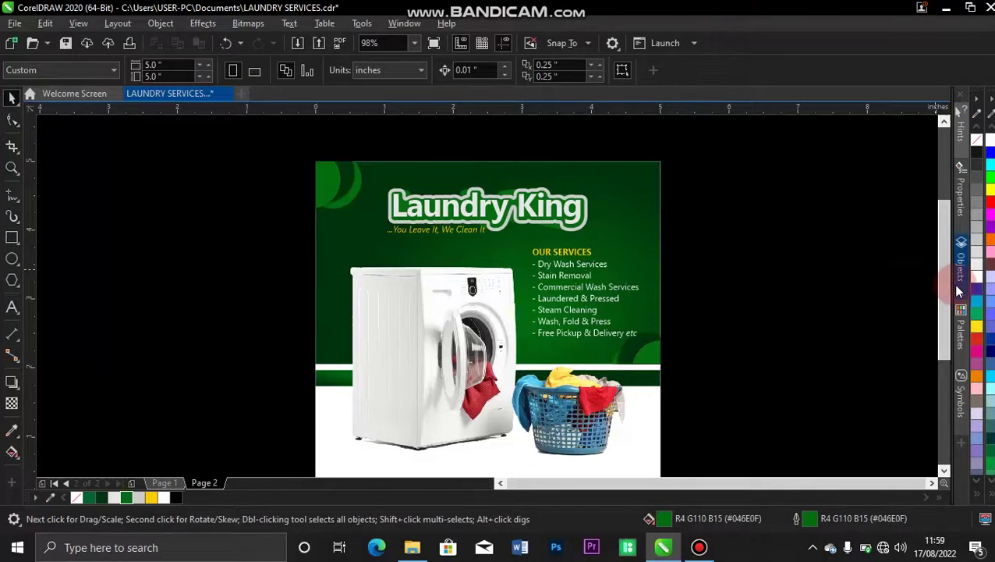
left_click_drag(946, 289, 942, 296)
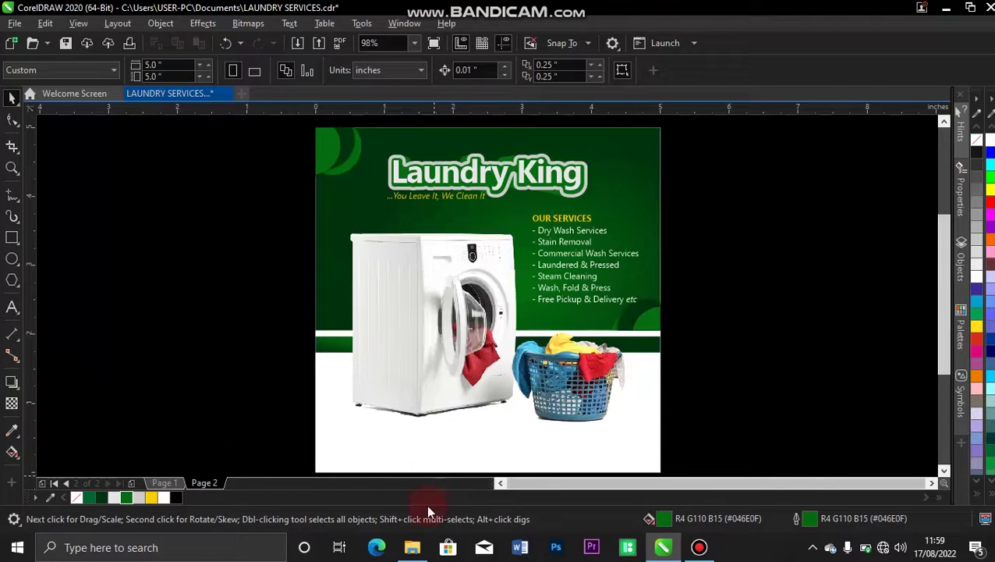
left_click(412, 546)
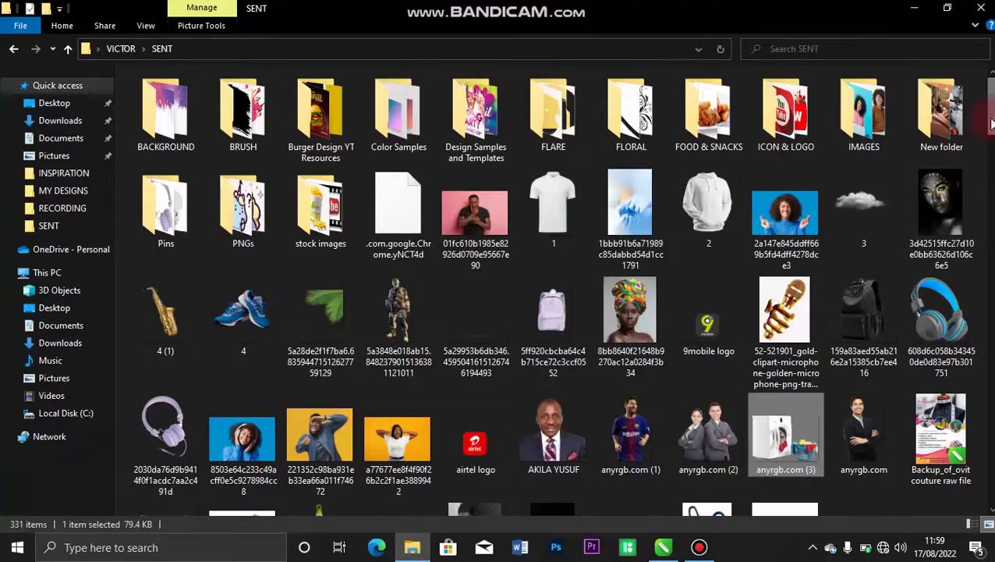
Drag the Facebook/Instagram and contact-icons images from the SENT folder into the flyer.
scroll(992, 170, "down", 3)
scroll(992, 170, "down", 10)
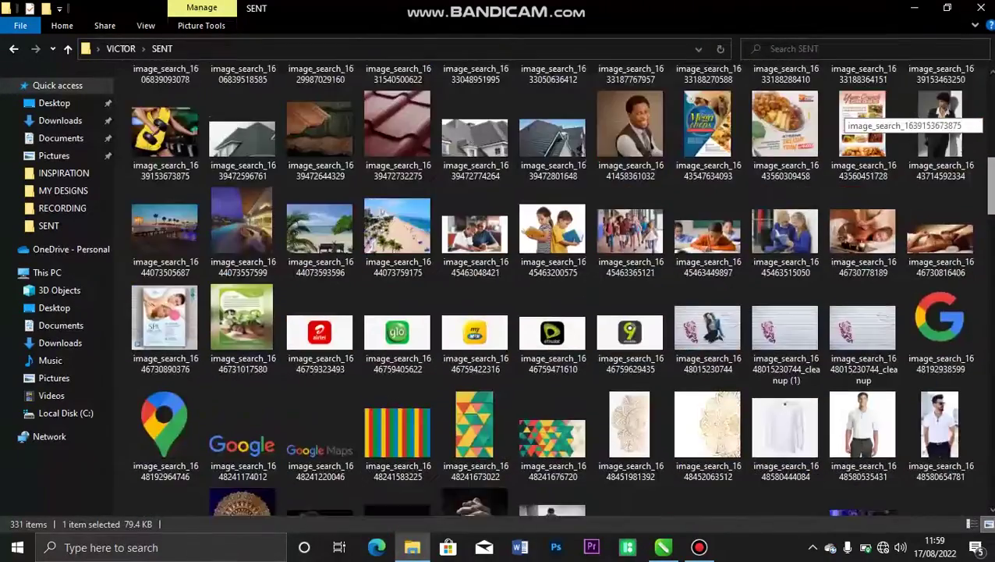
scroll(842, 109, "down", 10)
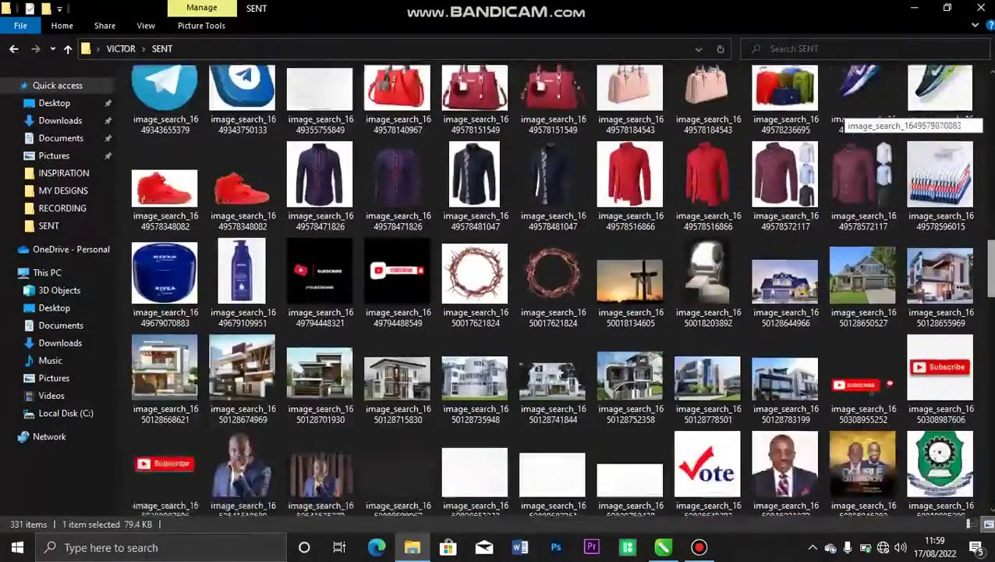
scroll(842, 109, "down", 3)
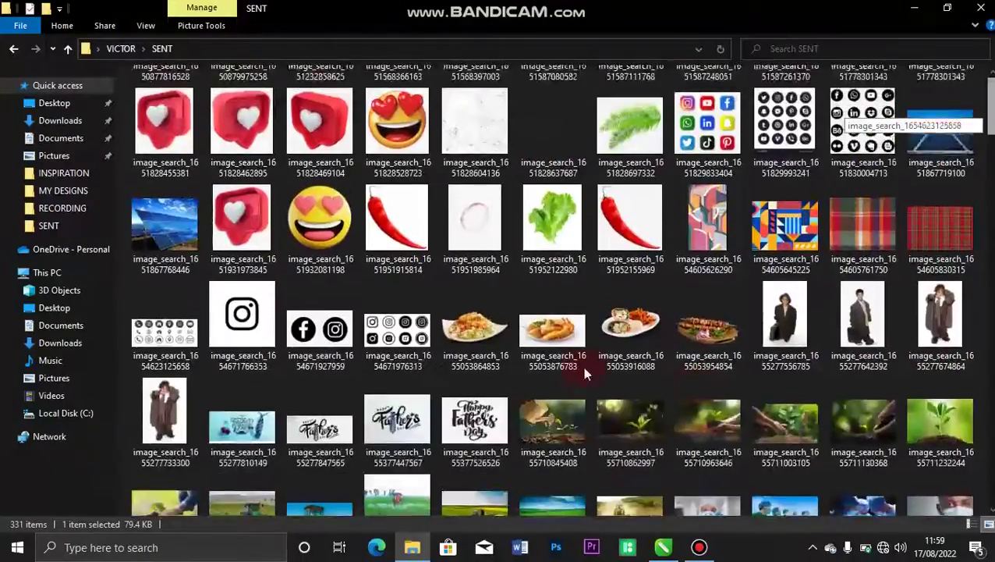
scroll(582, 367, "up", 20)
left_click_drag(991, 106, 990, 261)
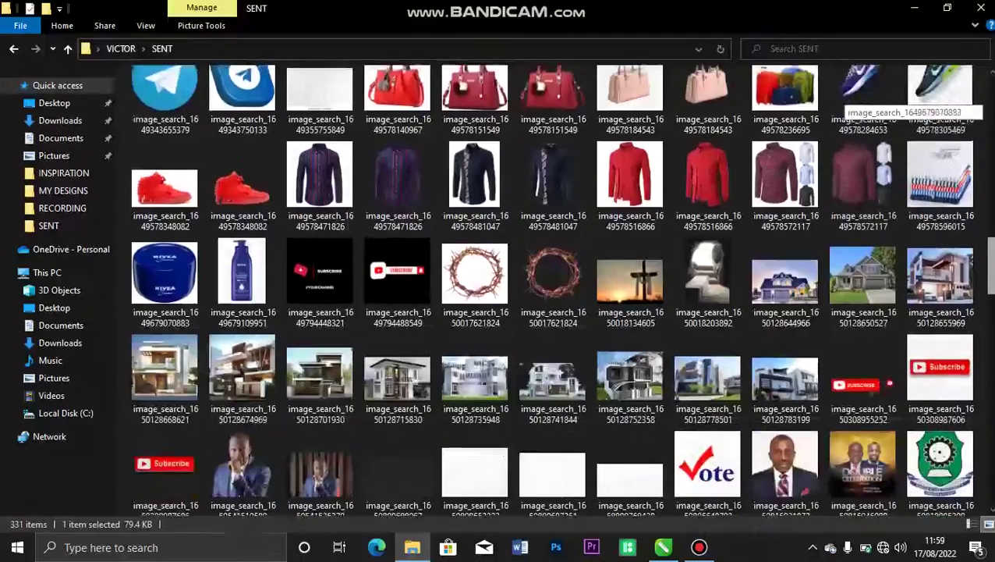
scroll(846, 100, "down", 6)
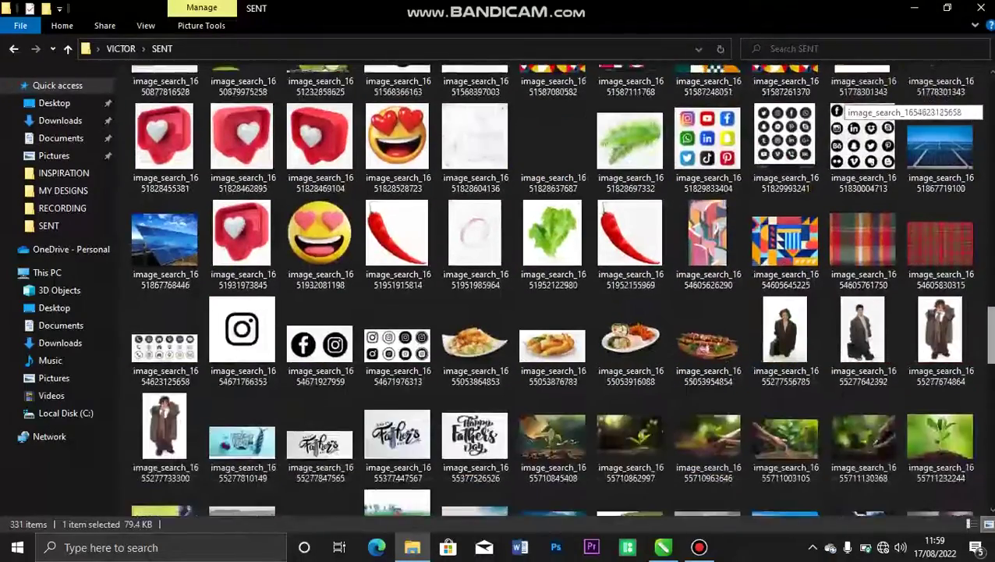
scroll(838, 101, "down", 1)
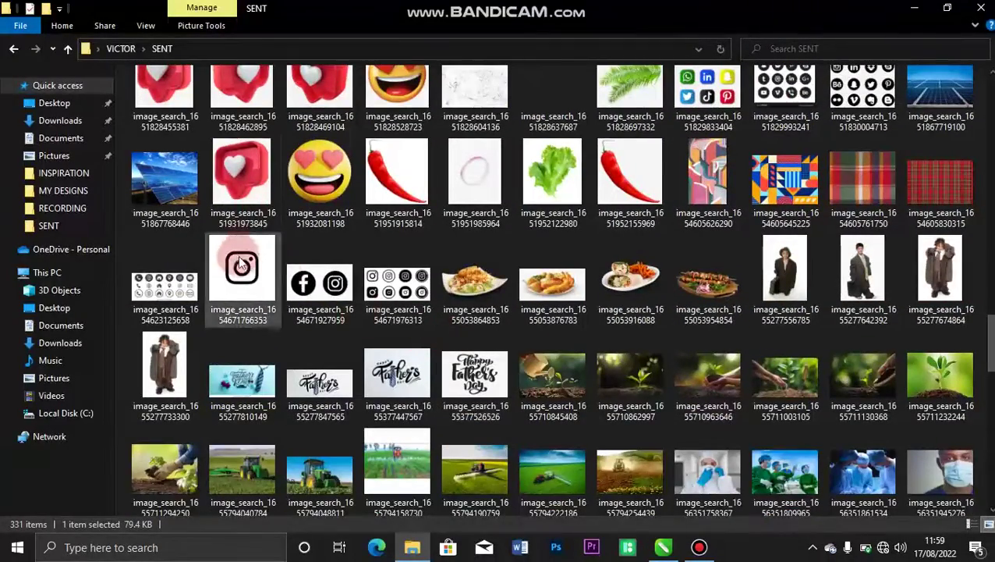
left_click(320, 298)
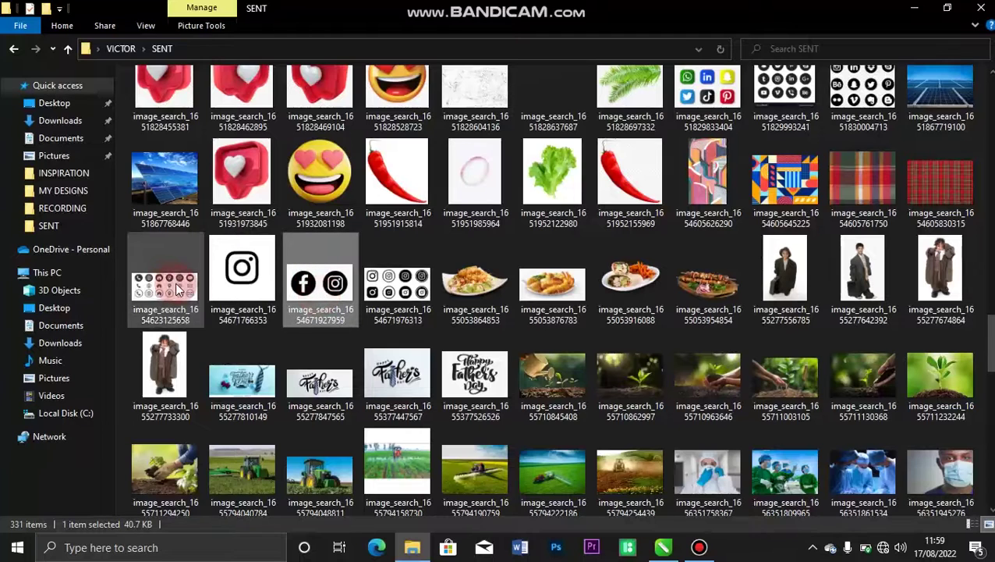
left_click_drag(177, 290, 758, 246)
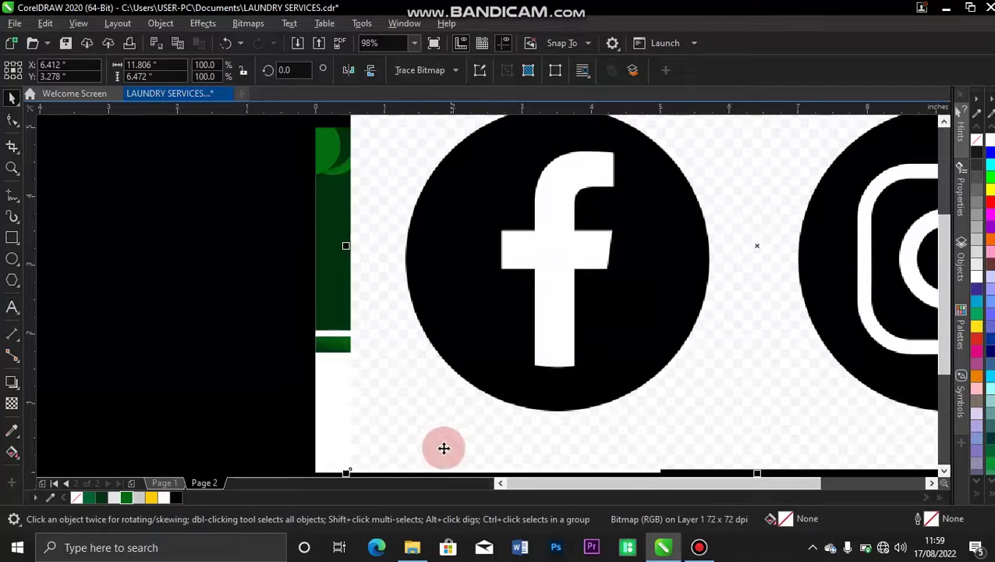
Scale the Facebook/Instagram image down to 18.4% beside the contact icons.
left_click_drag(347, 471, 630, 314)
left_click_drag(727, 231, 453, 393)
left_click_drag(375, 461, 682, 289)
left_click_drag(786, 273, 781, 271)
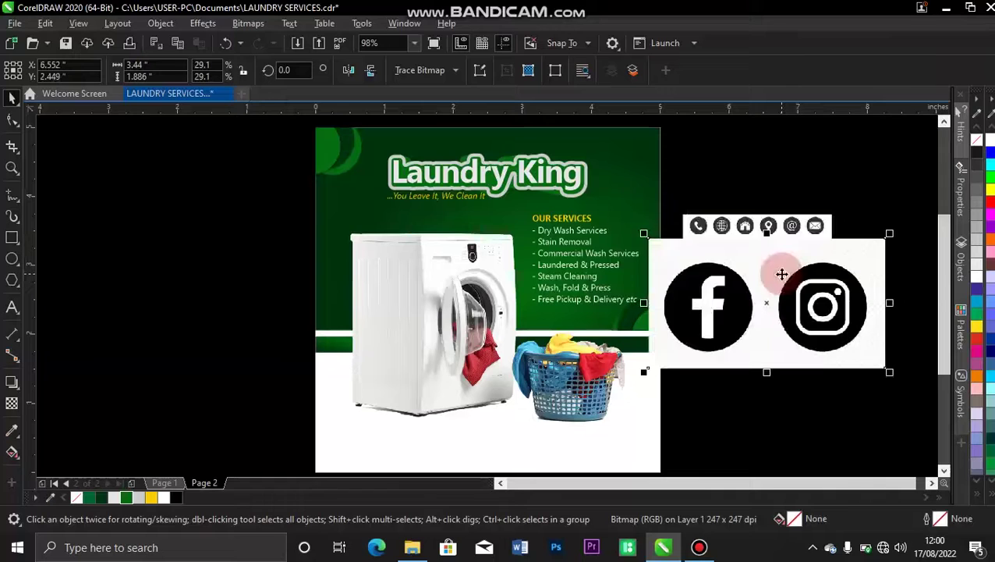
left_click_drag(887, 237, 797, 285)
left_click_drag(647, 365, 671, 379)
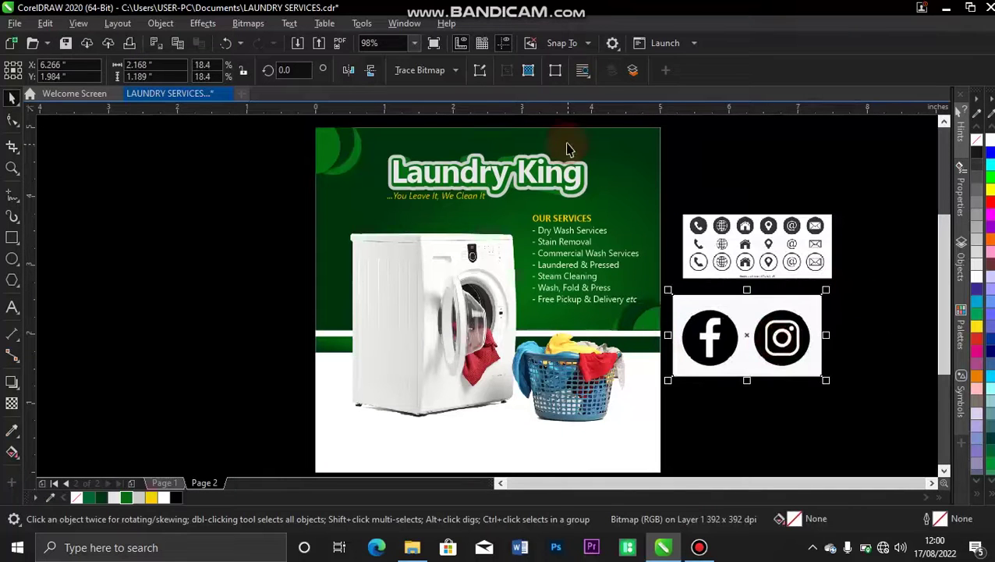
Run an Outline Trace with the Line Art preset on the image.
left_click(452, 70)
mouse_move(460, 123)
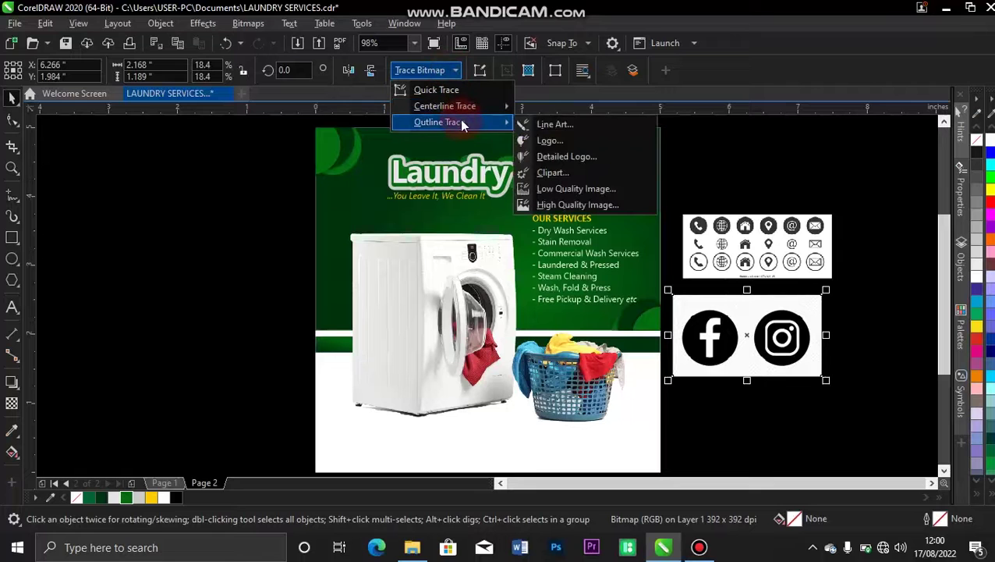
left_click(563, 122)
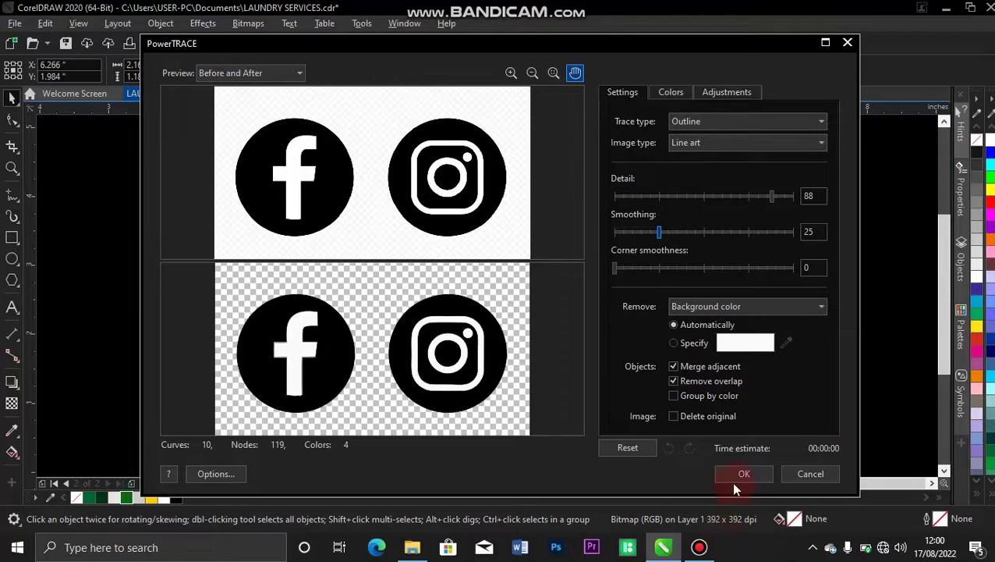
Accept the trace, delete the original bitmap, and scale the traced icons to 24.3%.
left_click(743, 473)
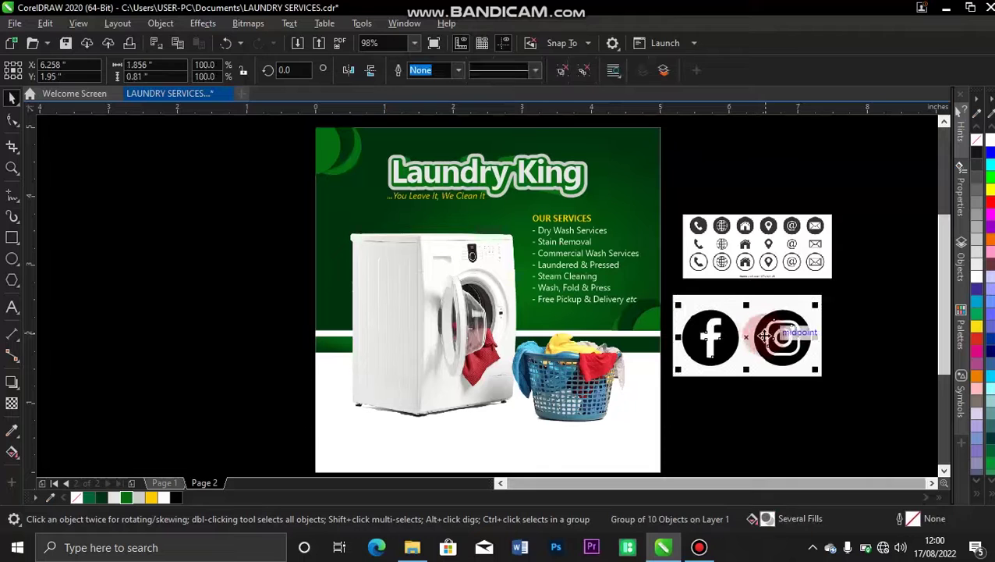
mouse_move(765, 335)
left_mouse_down()
mouse_move(422, 344)
mouse_move(230, 365)
left_mouse_up()
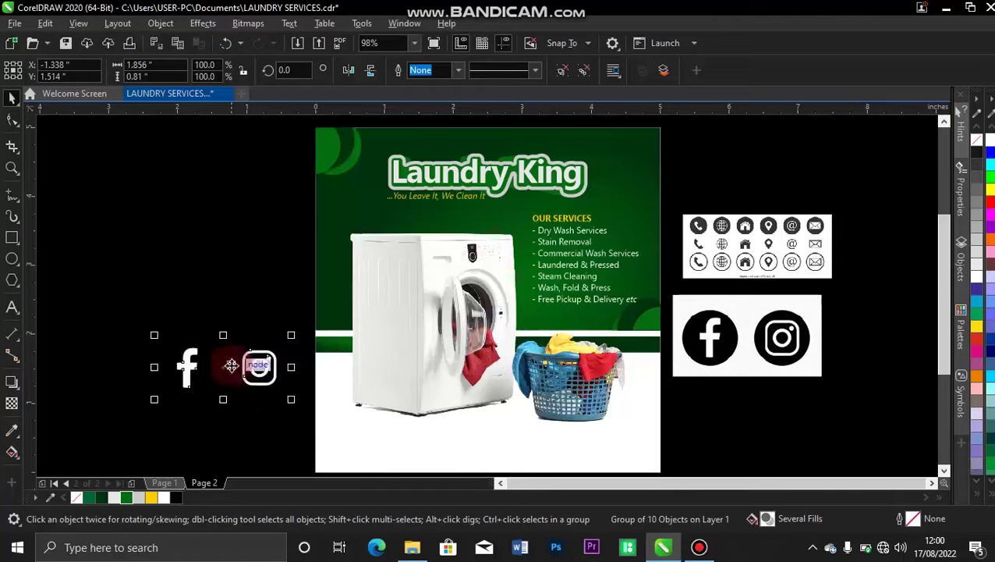
left_click(688, 354)
key("Delete")
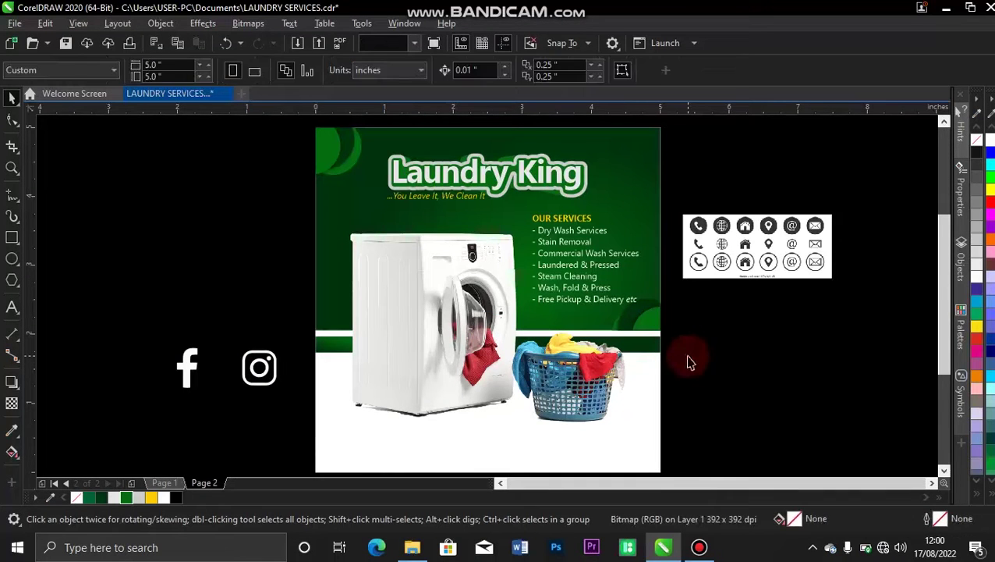
left_click_drag(144, 329, 319, 413)
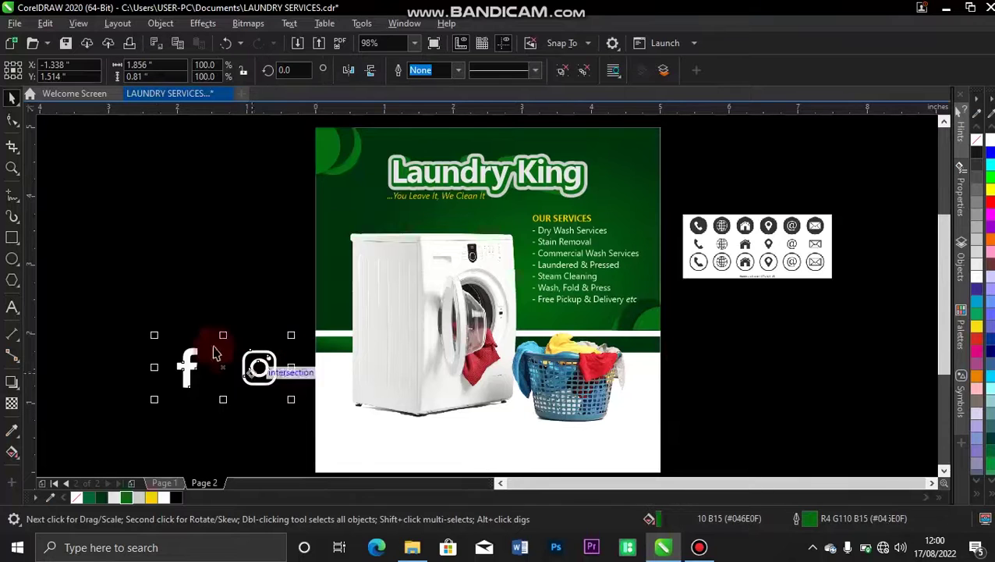
left_click_drag(153, 335, 375, 436)
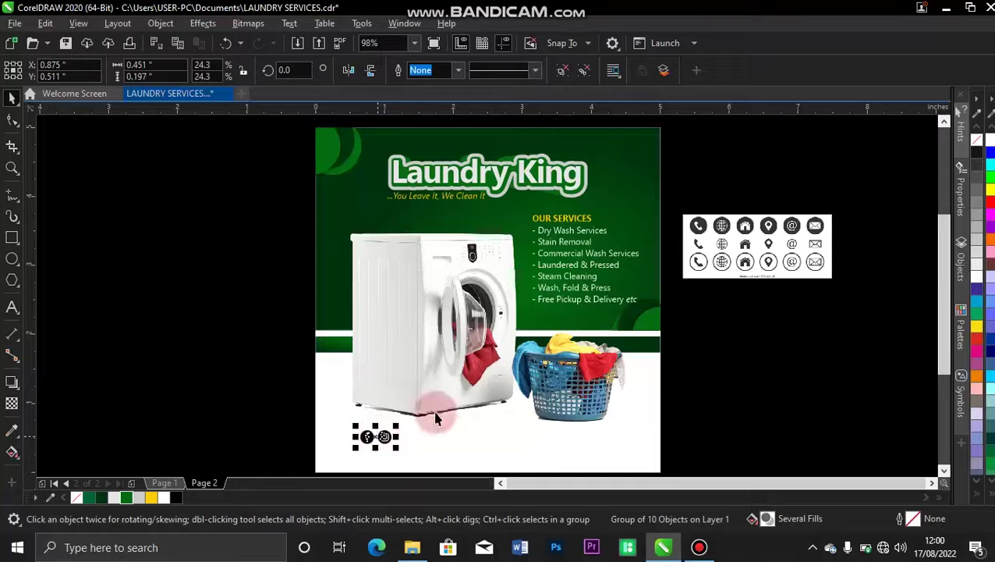
Line-art trace the contact-icons image and move the vector copy below the original.
left_click(721, 257)
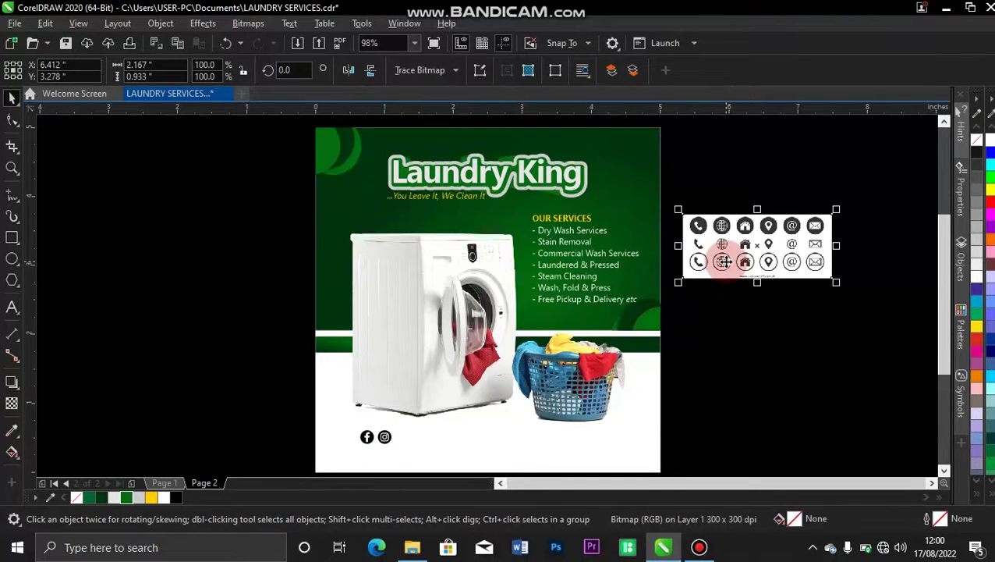
left_click(453, 72)
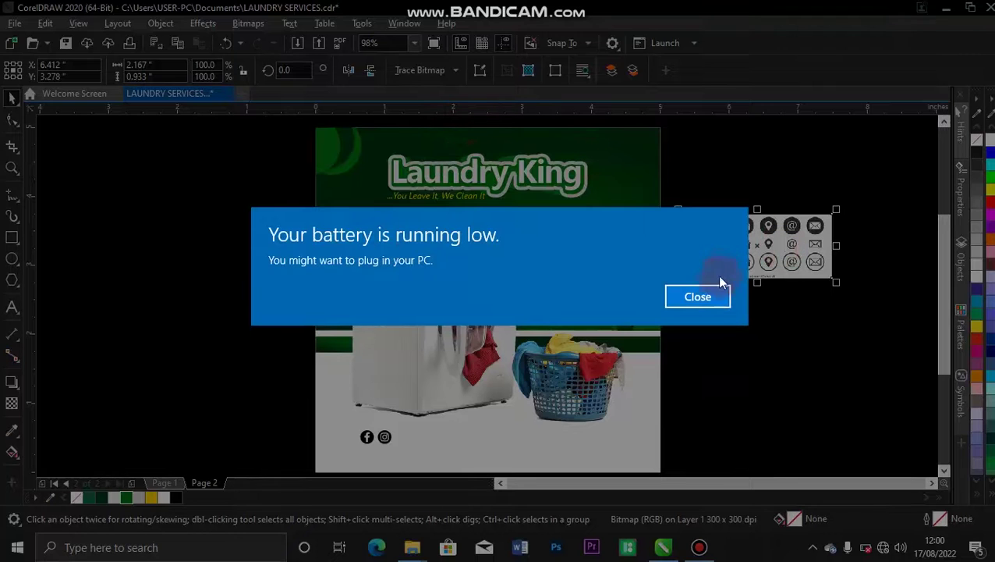
left_click(702, 298)
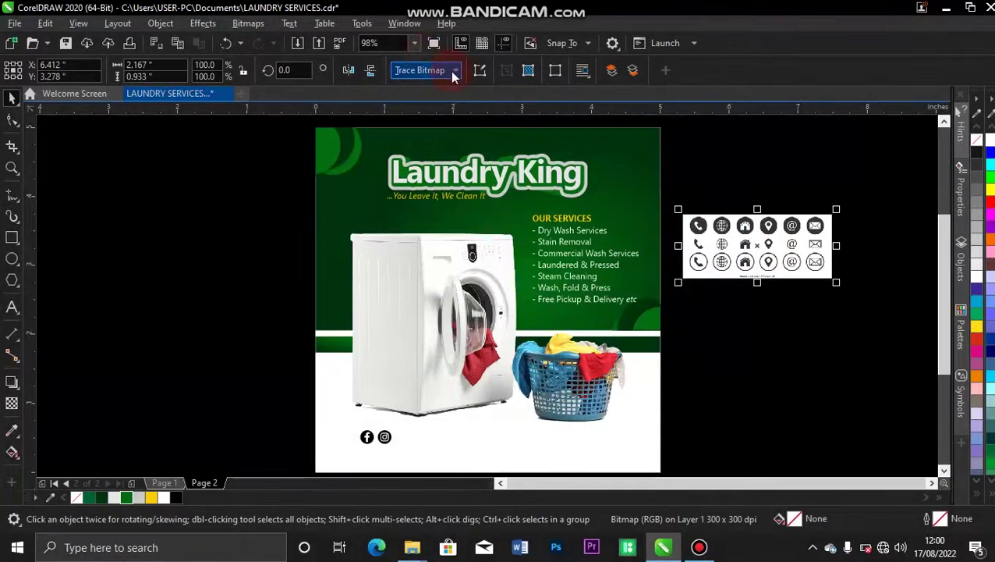
left_click(454, 72)
mouse_move(450, 121)
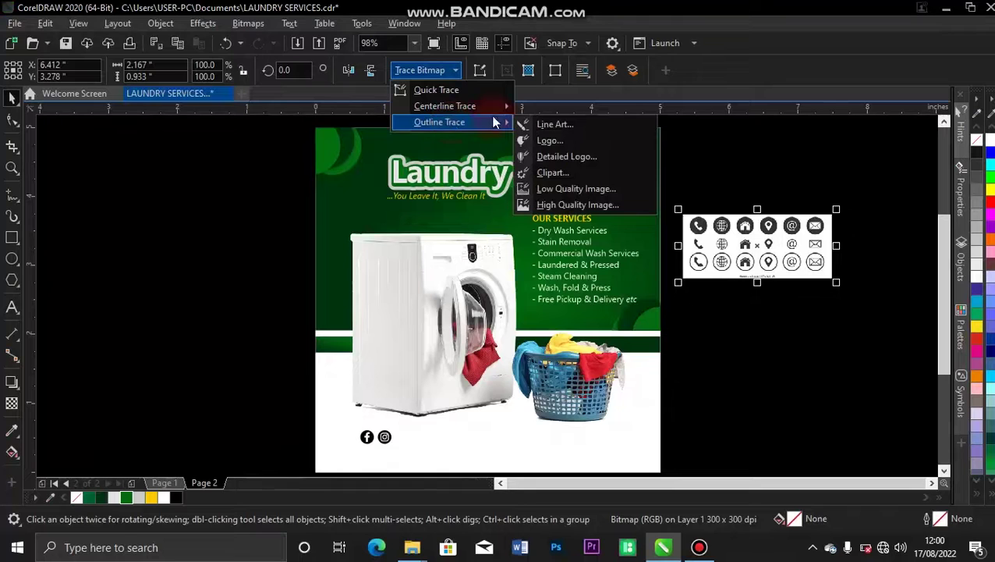
left_click(570, 124)
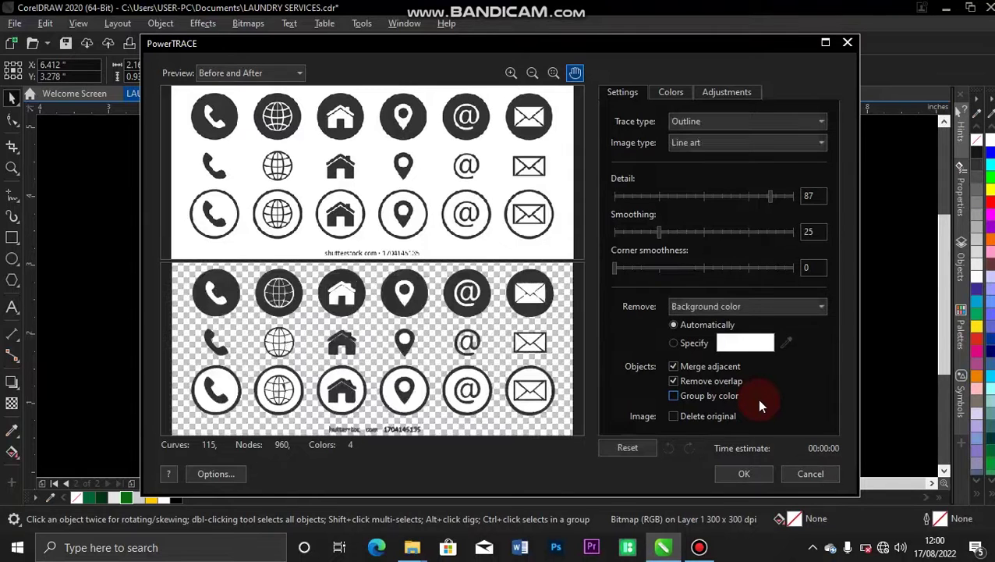
left_click(744, 476)
left_click(782, 211)
left_click_drag(751, 256, 755, 336)
left_click(748, 243)
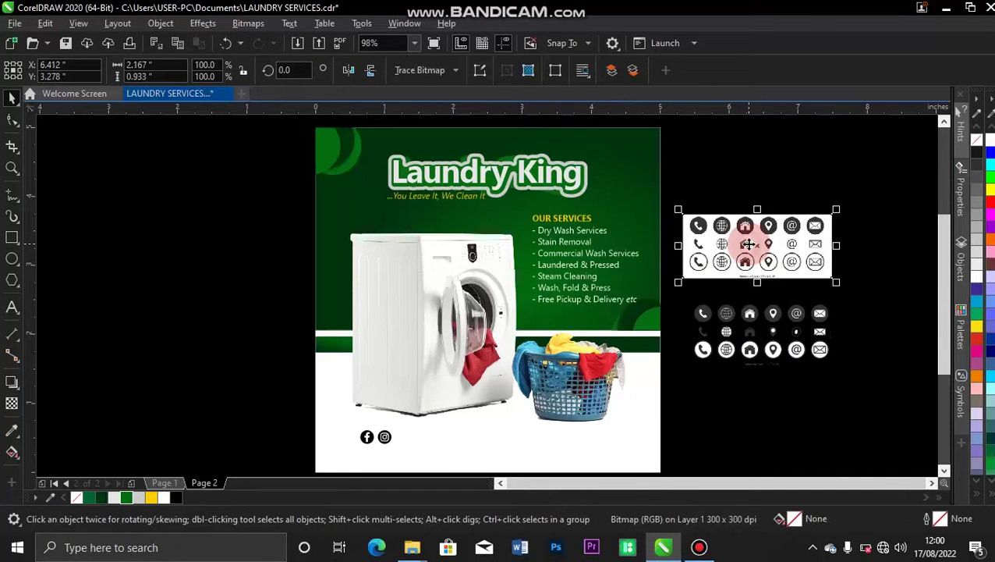
Delete the contact-icons bitmap and ungroup the traced contact icons.
key("Delete")
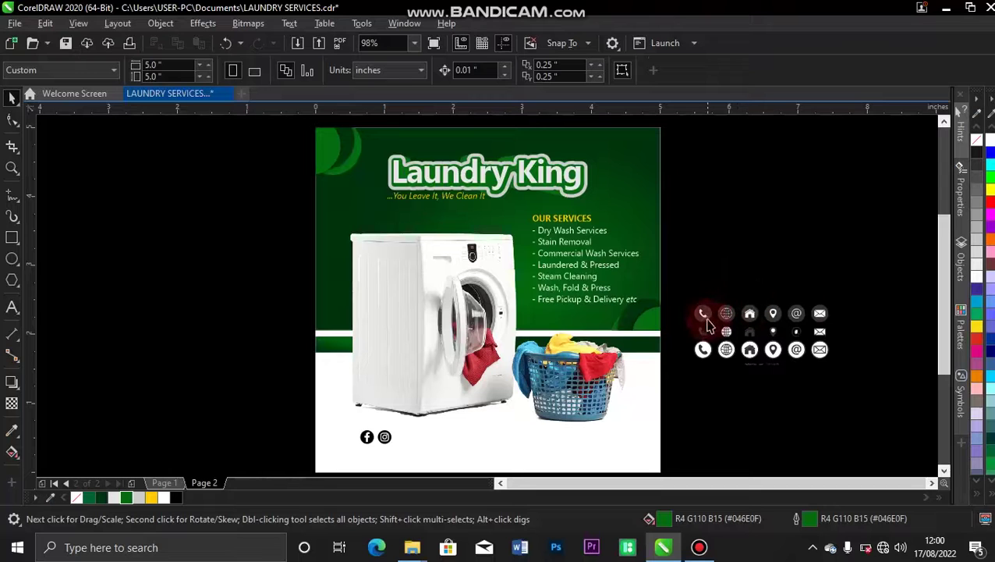
left_click(705, 317)
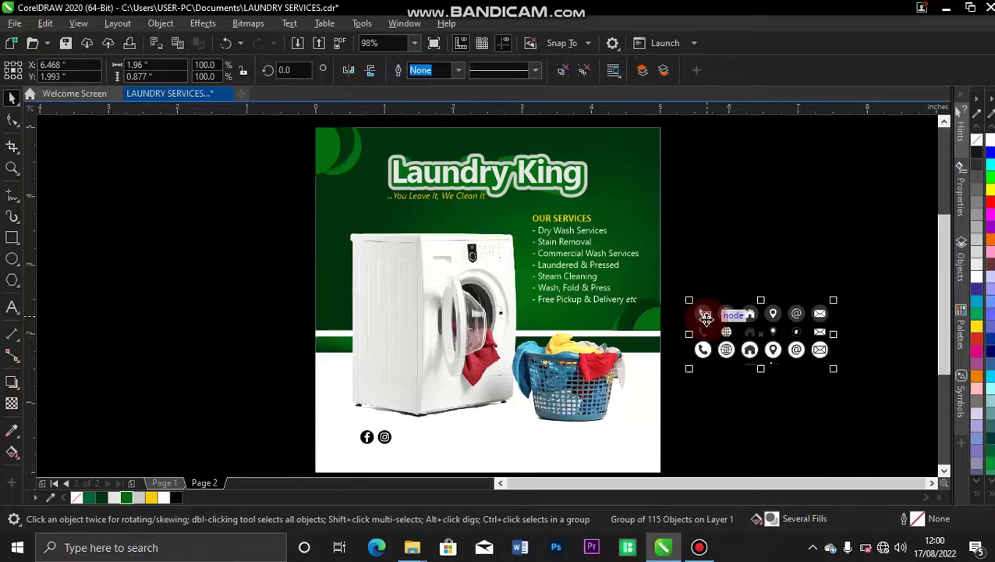
key("ctrl+u")
left_click(688, 274)
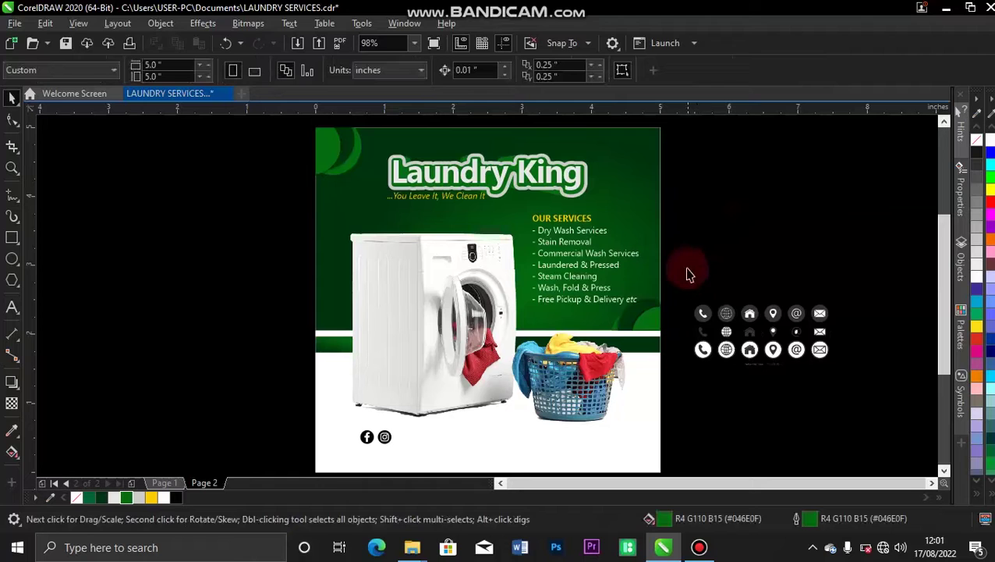
left_click_drag(689, 274, 738, 325)
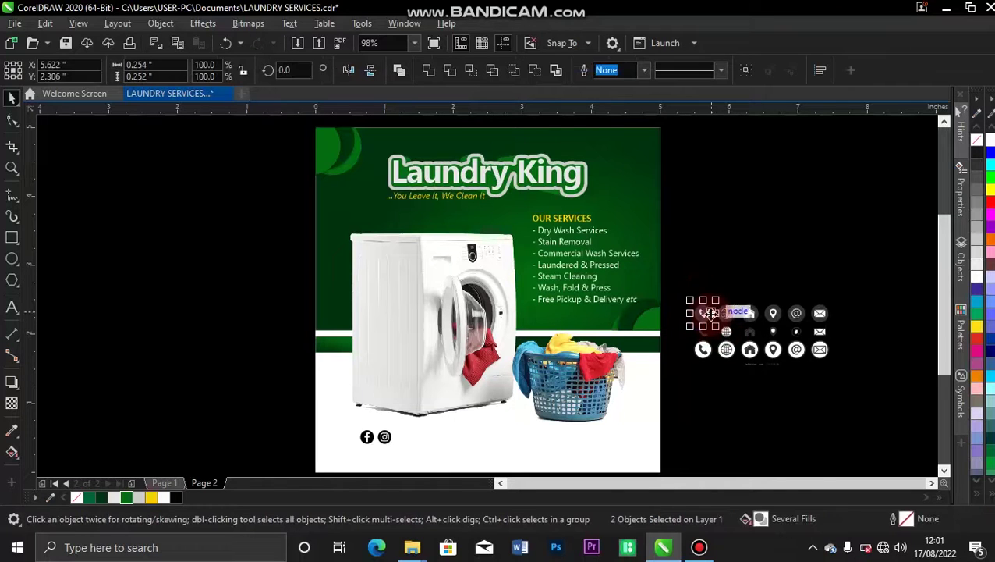
Place the phone icon and location pin on the white band and delete the leftovers.
left_click_drag(585, 401, 513, 455)
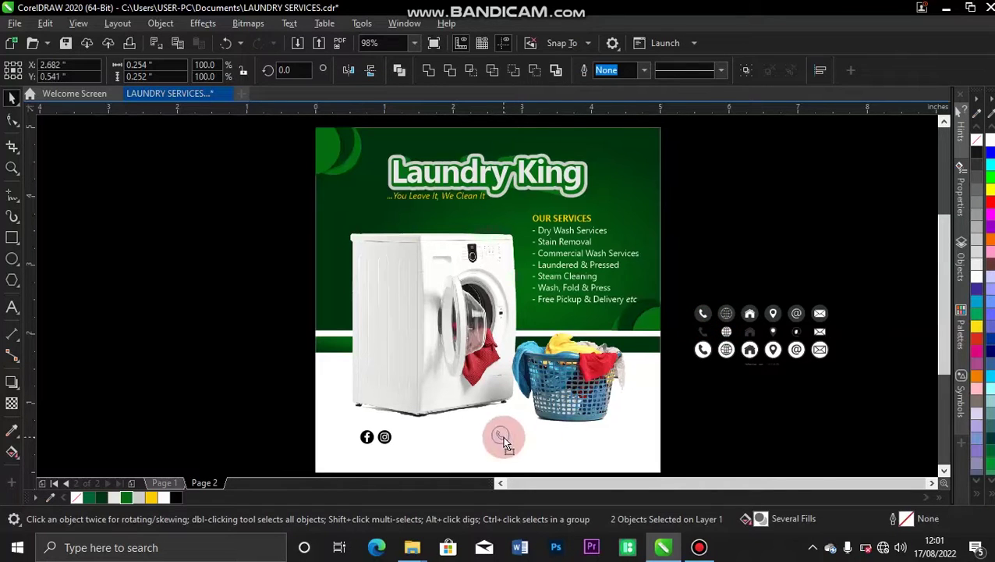
left_click_drag(807, 213, 567, 444)
left_click_drag(681, 270, 872, 417)
key("Delete")
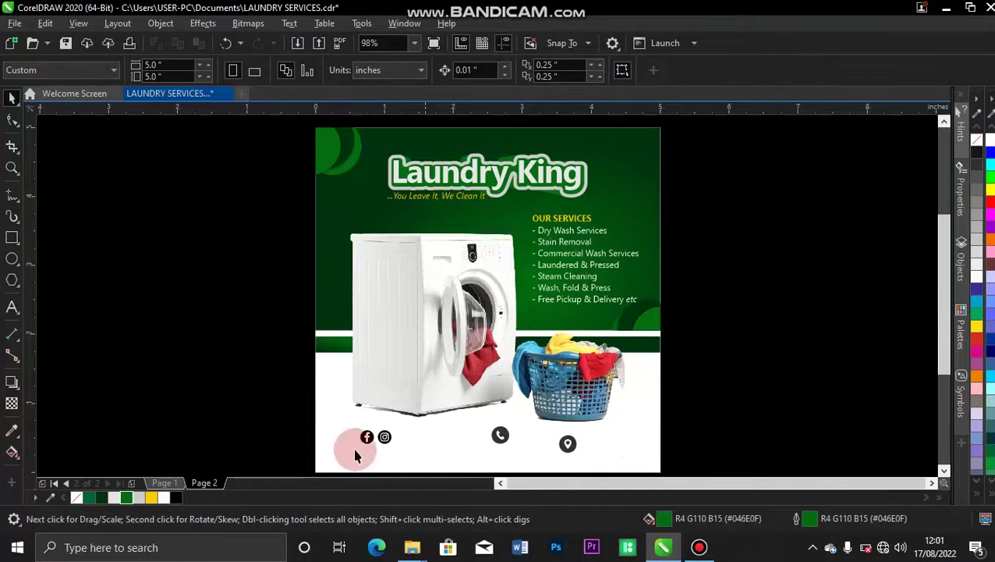
left_click(371, 442)
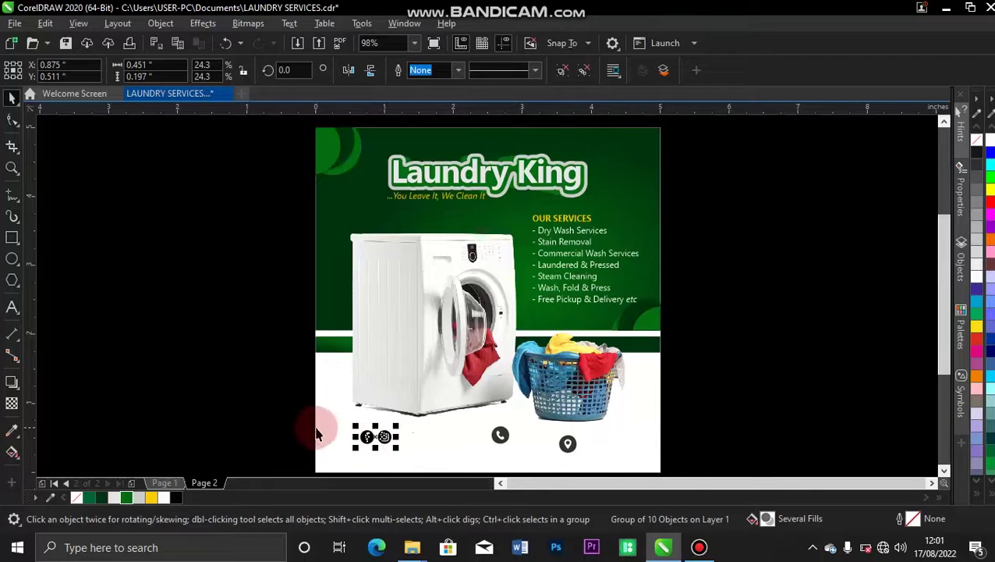
left_click(216, 466)
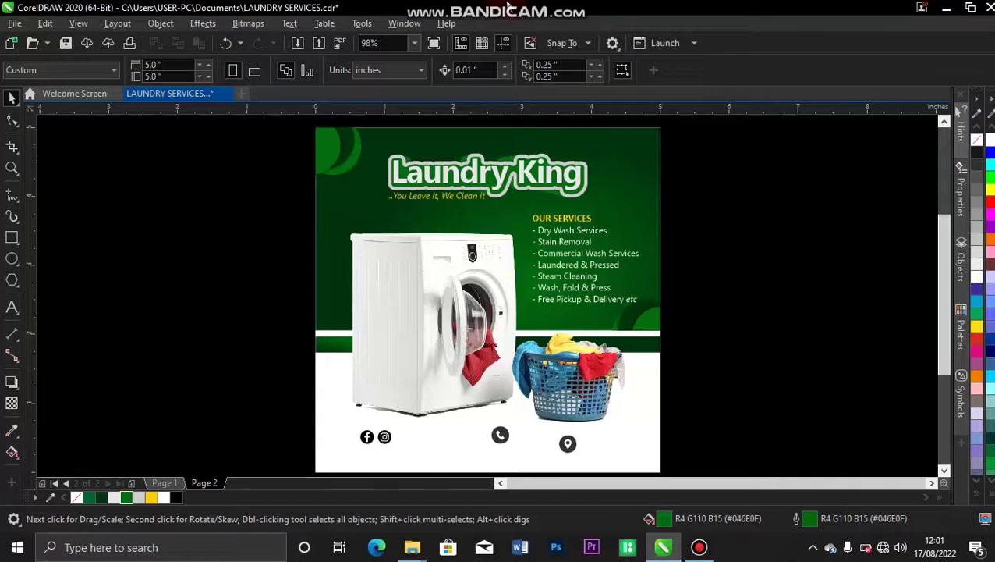
mouse_move(530, 6)
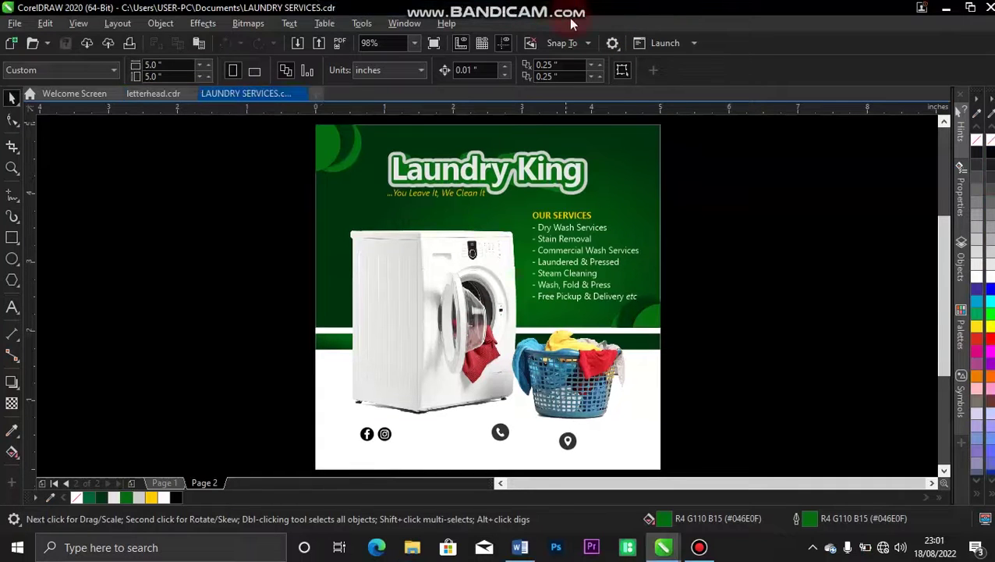
Zoom into the bottom band and fill the Facebook icon dark green.
left_click(496, 272)
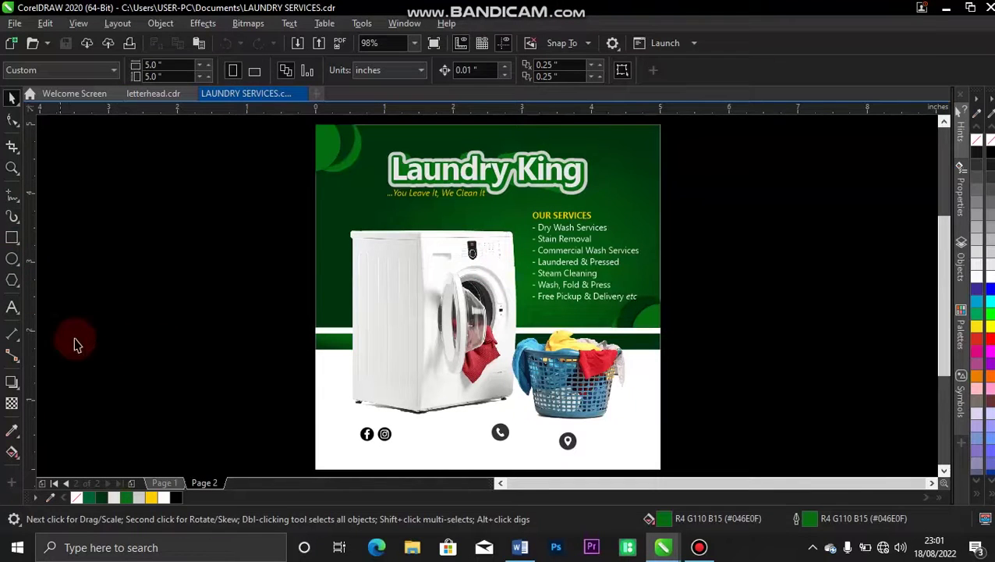
key("z")
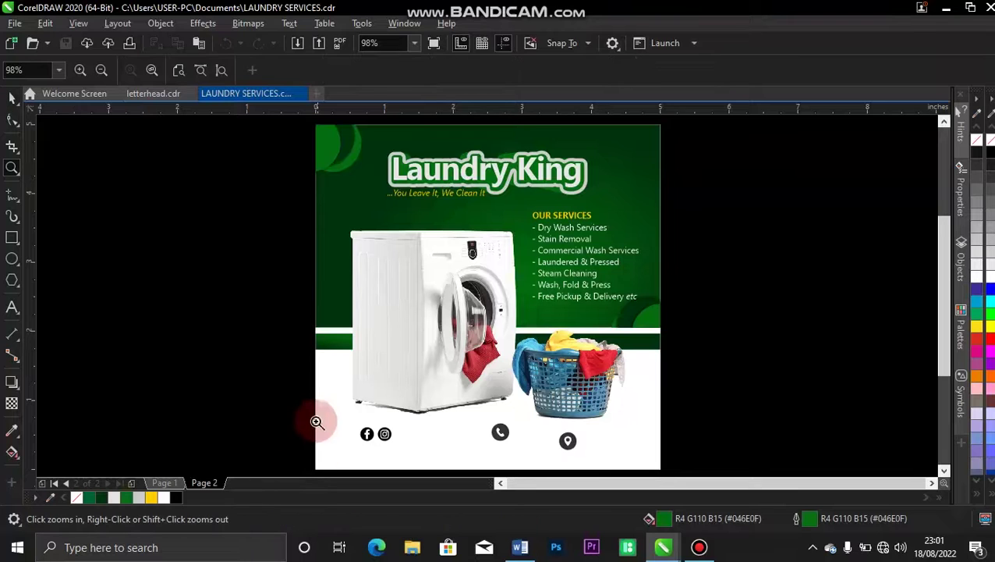
left_click_drag(282, 377, 680, 450)
key("space")
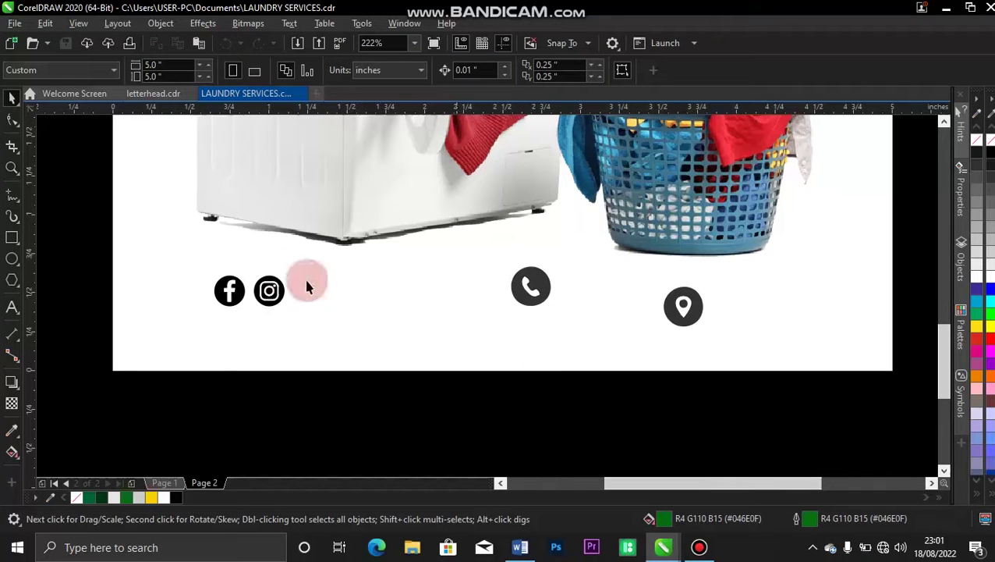
left_click(243, 295)
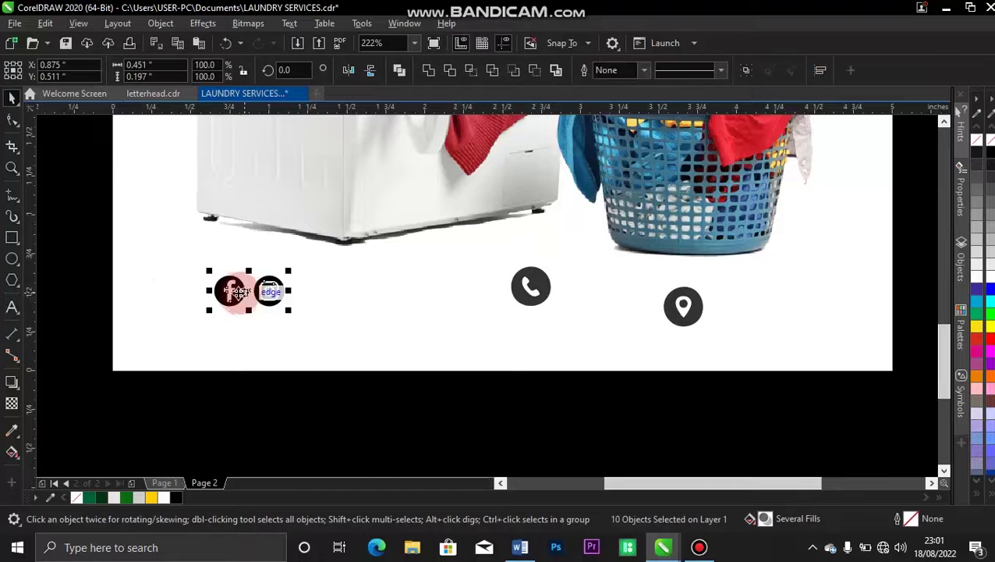
left_click(106, 240)
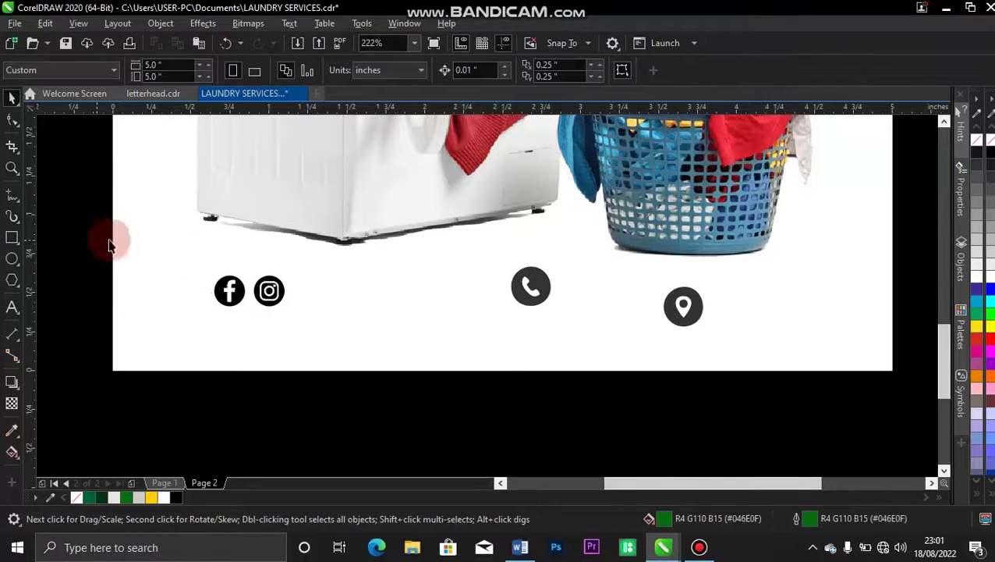
left_click(239, 294, "ctrl")
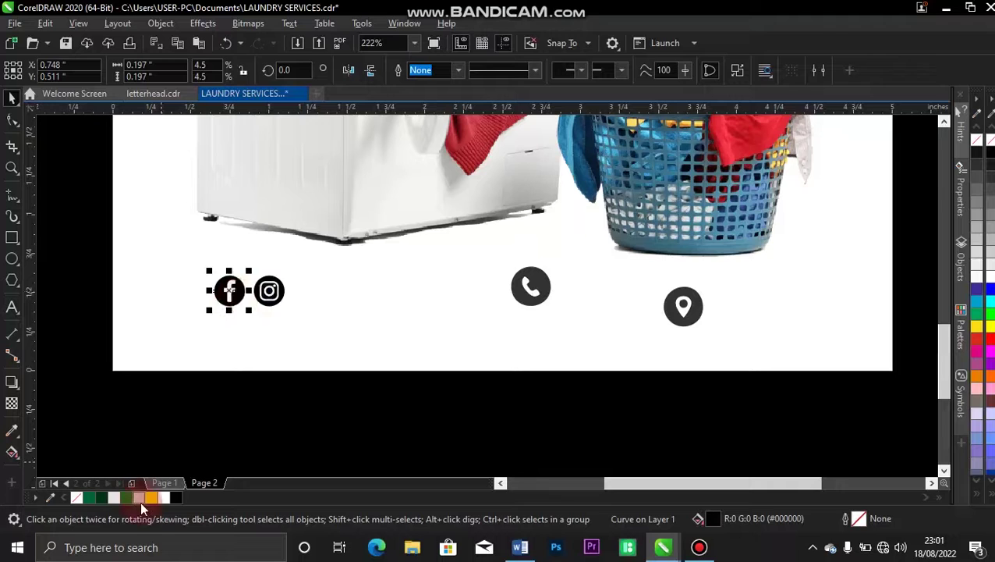
left_click(102, 497)
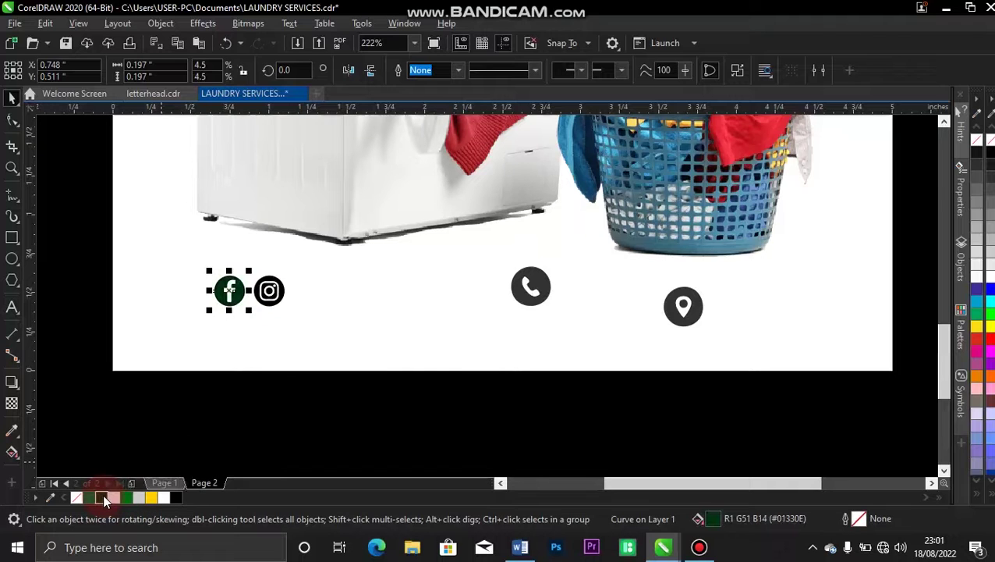
Fill the Instagram icon dark green (#01330E).
left_click(229, 381)
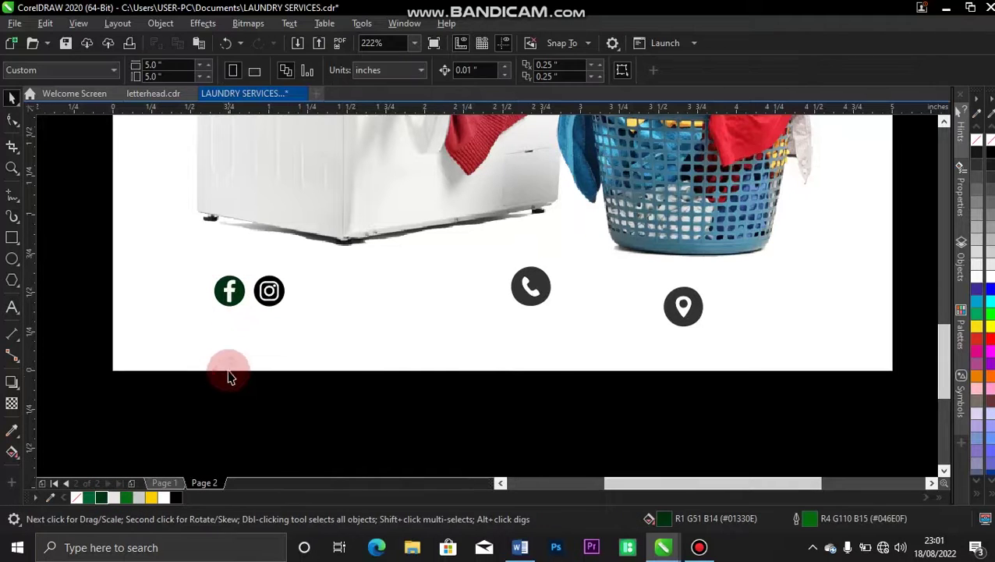
left_click(228, 301)
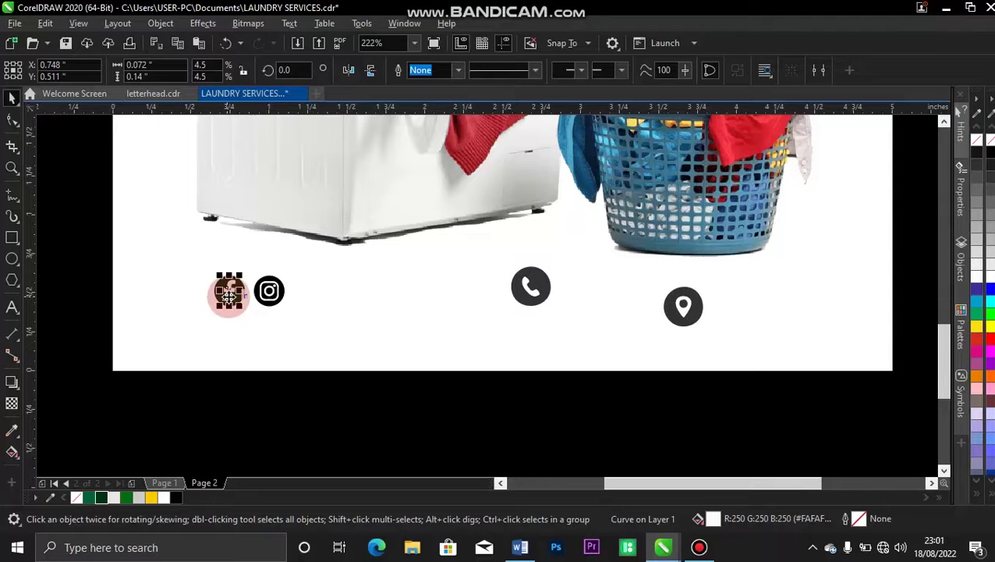
left_click(319, 304)
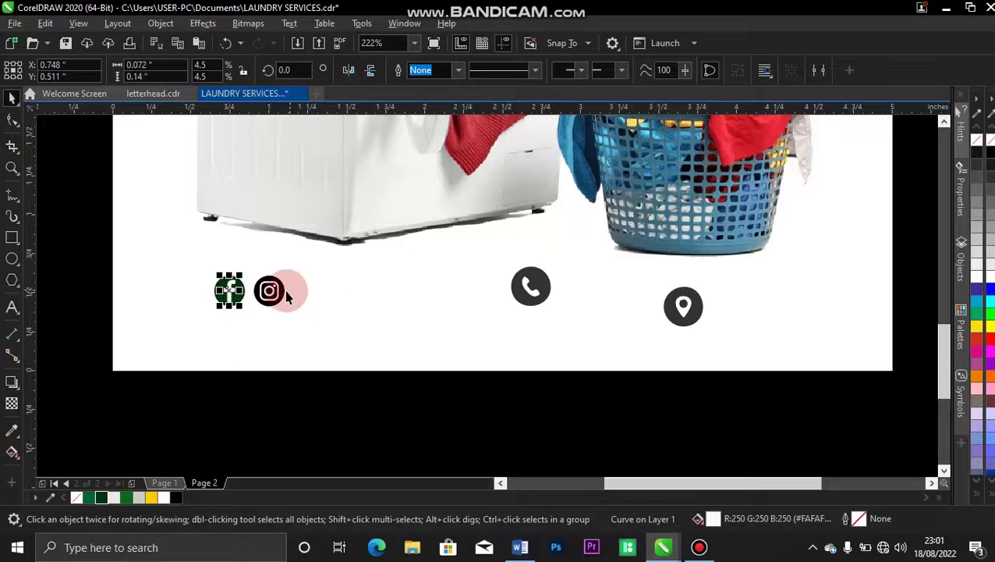
left_click(282, 292)
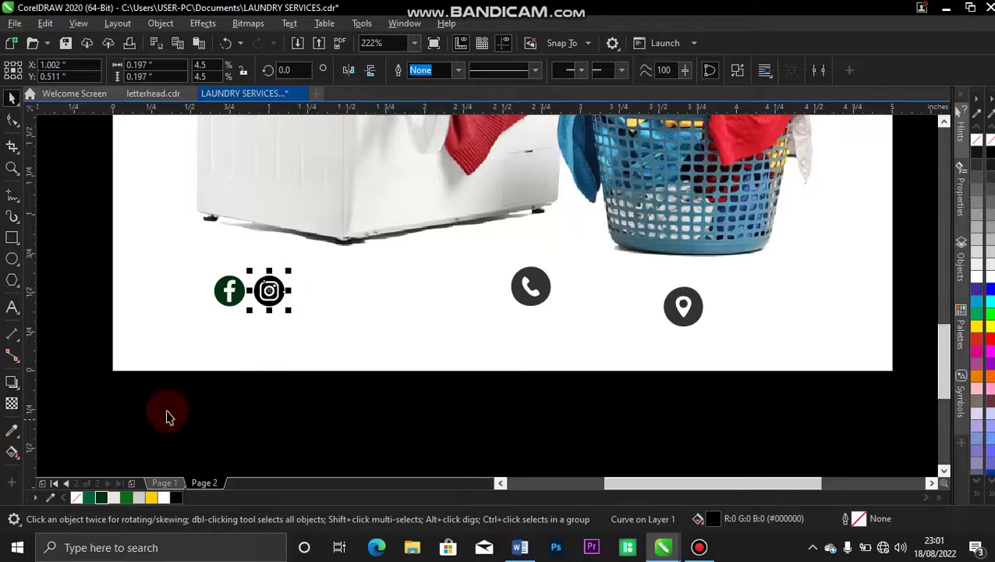
left_click_drag(163, 405, 256, 258)
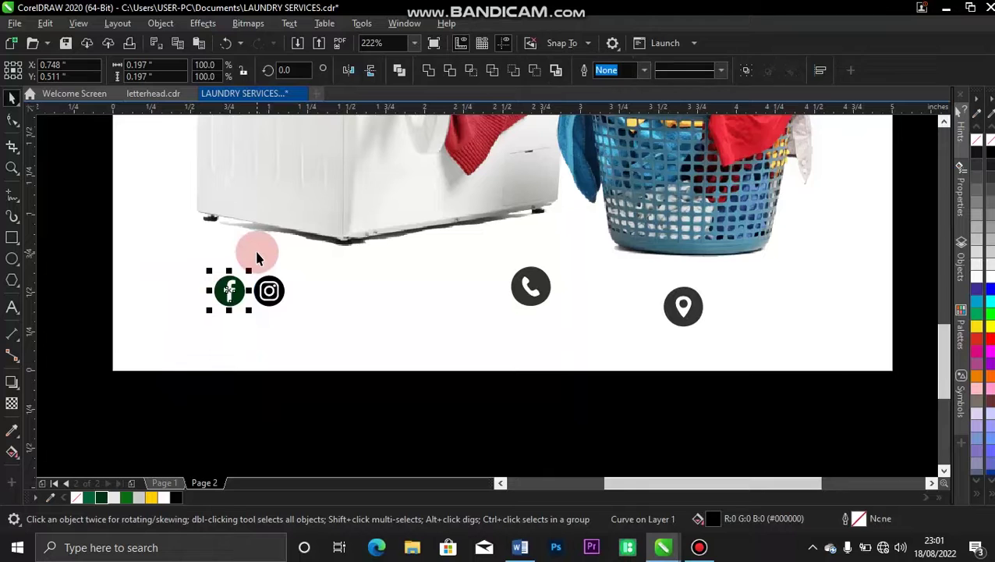
left_click(249, 414)
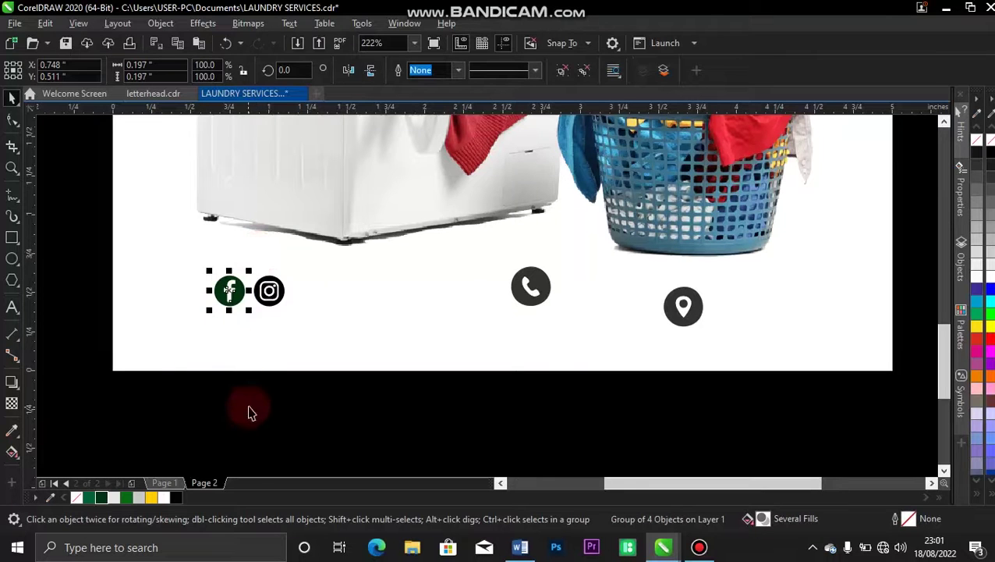
left_click(259, 293)
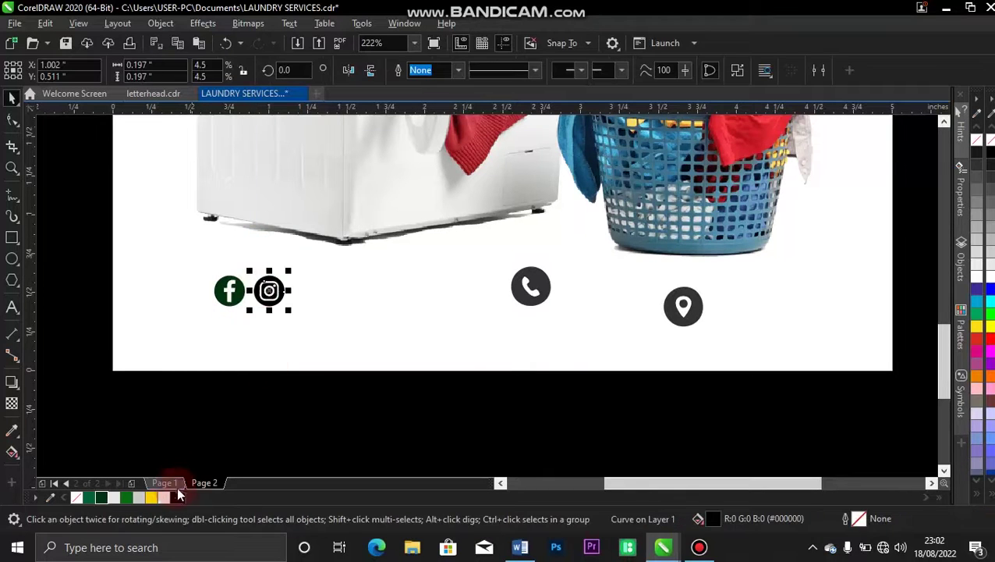
left_click(101, 496)
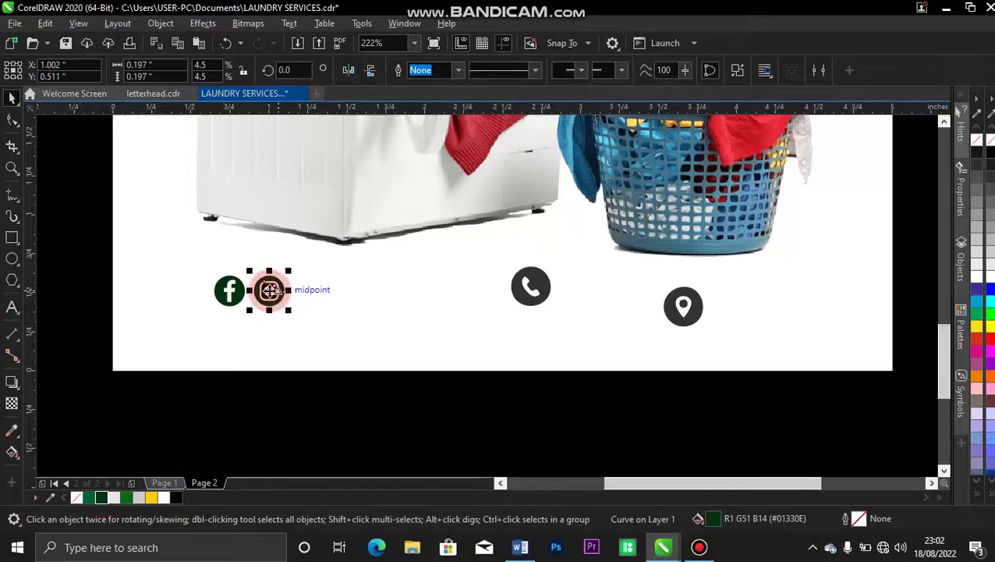
left_click(297, 445)
Zoom in on the social icons and fill the Instagram glyph dark green.
key("z")
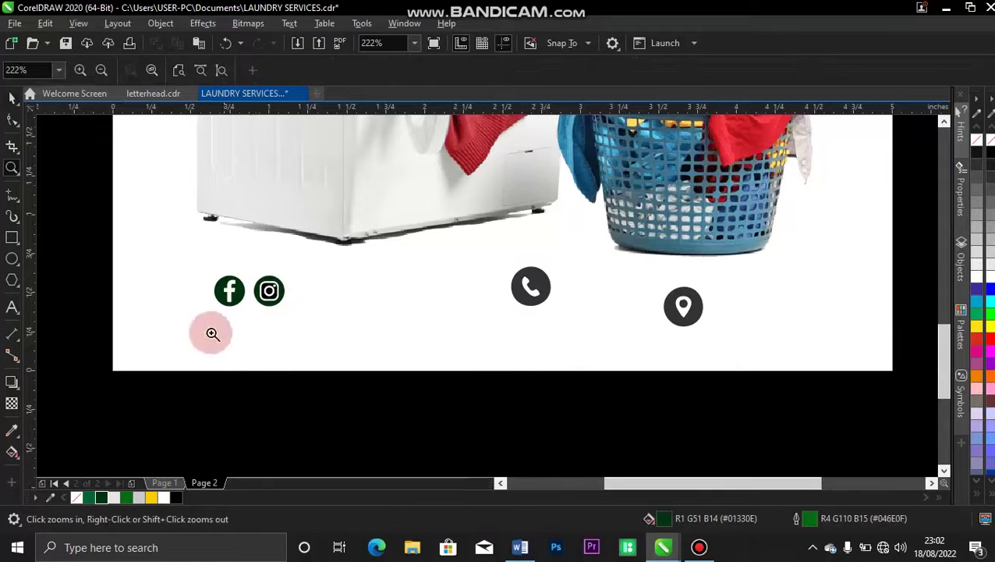
left_click_drag(117, 248, 359, 358)
key("space")
left_click(582, 265)
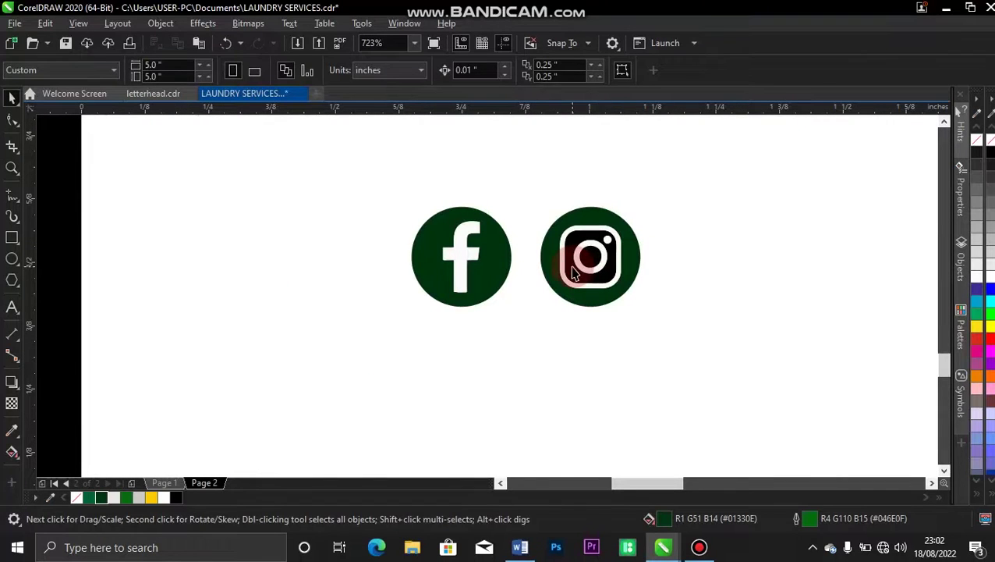
left_click(105, 497)
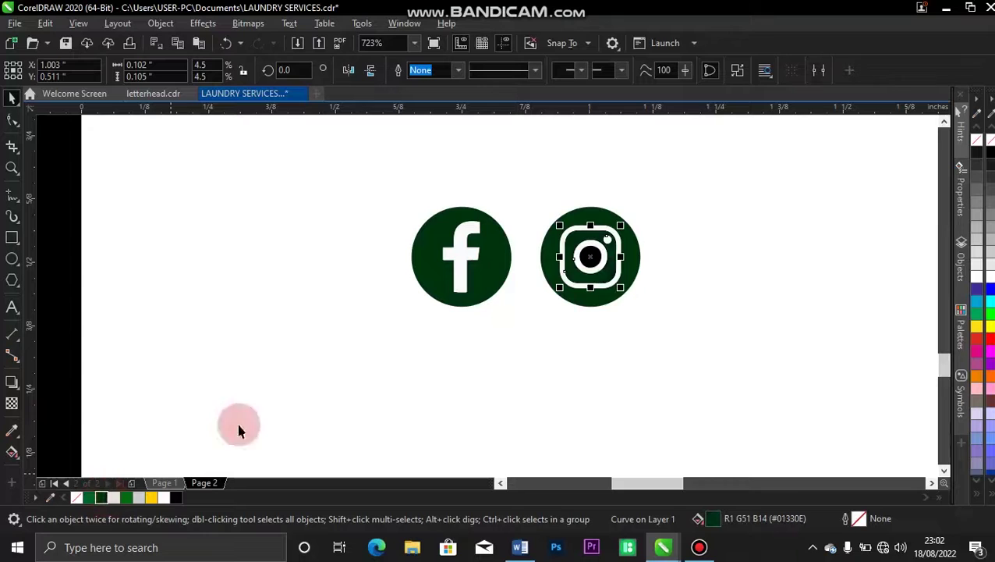
left_click(591, 260)
left_click(539, 373)
left_click(589, 285)
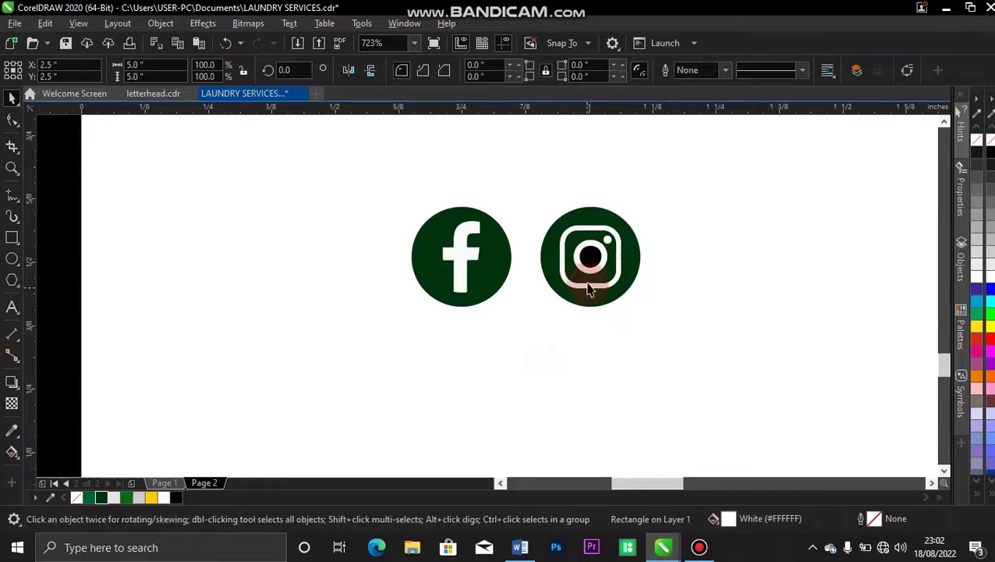
left_click(591, 267)
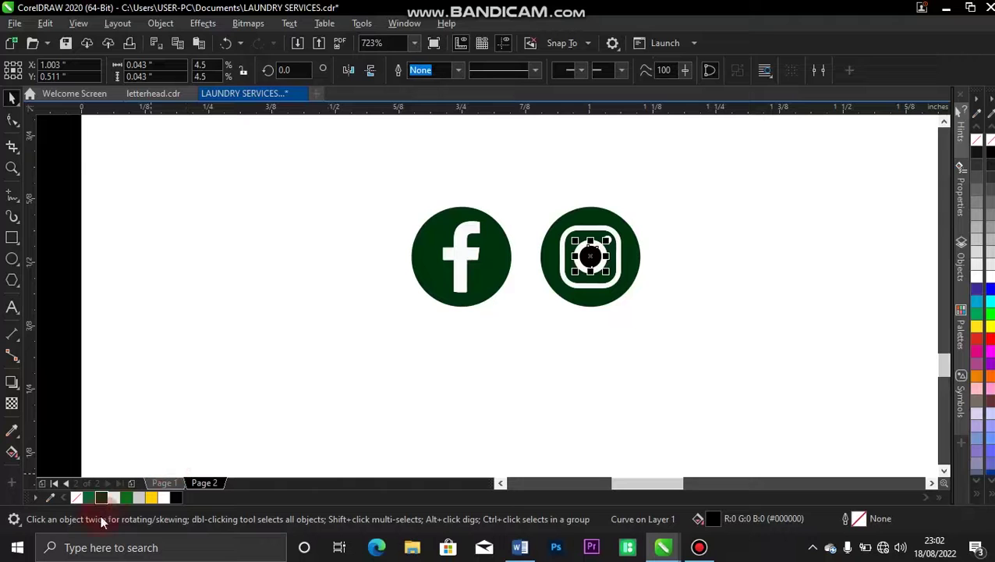
left_click_drag(638, 485, 723, 483)
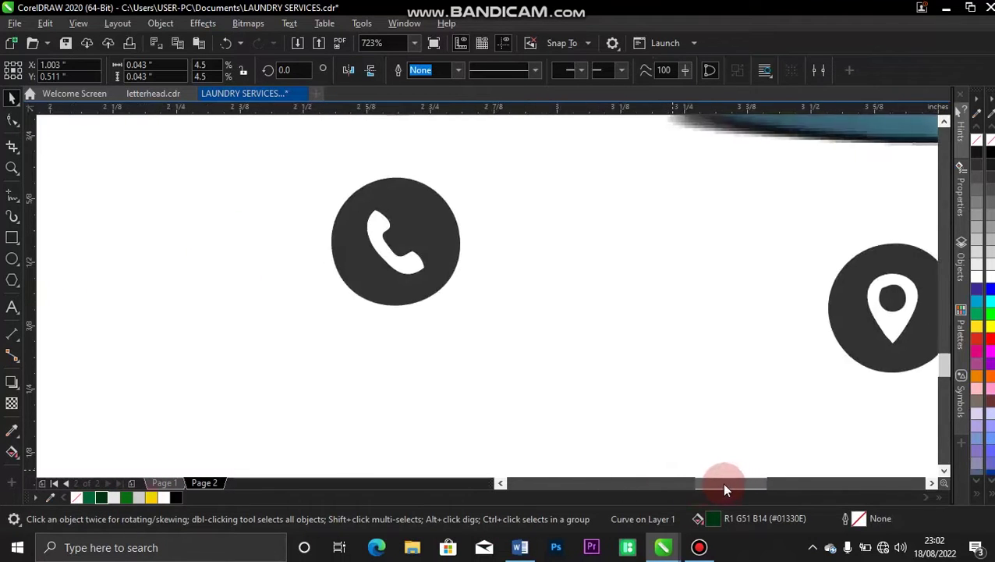
Fill the phone icon, location circle and pin's inner circle dark green (#01330E).
left_click(437, 231)
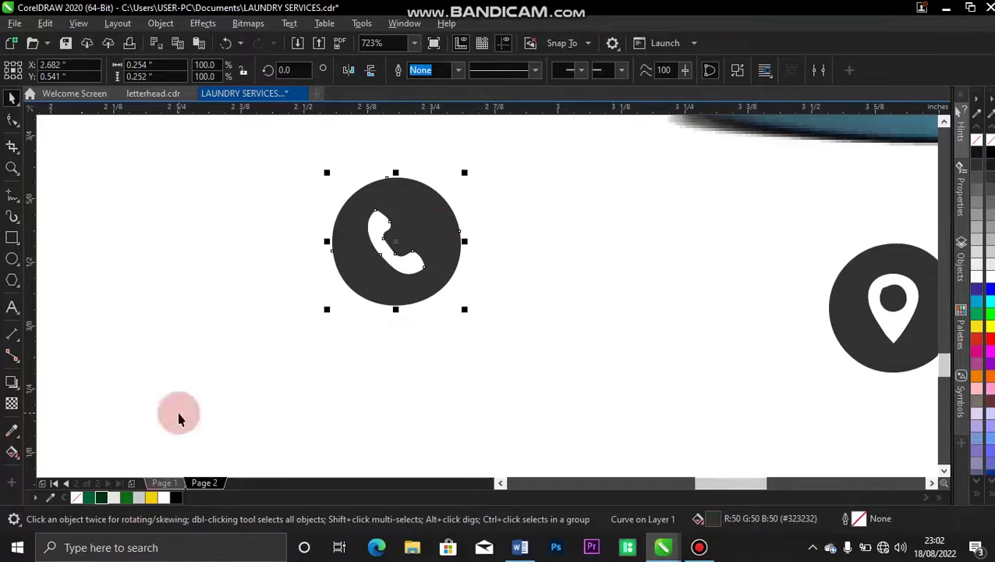
left_click(101, 500)
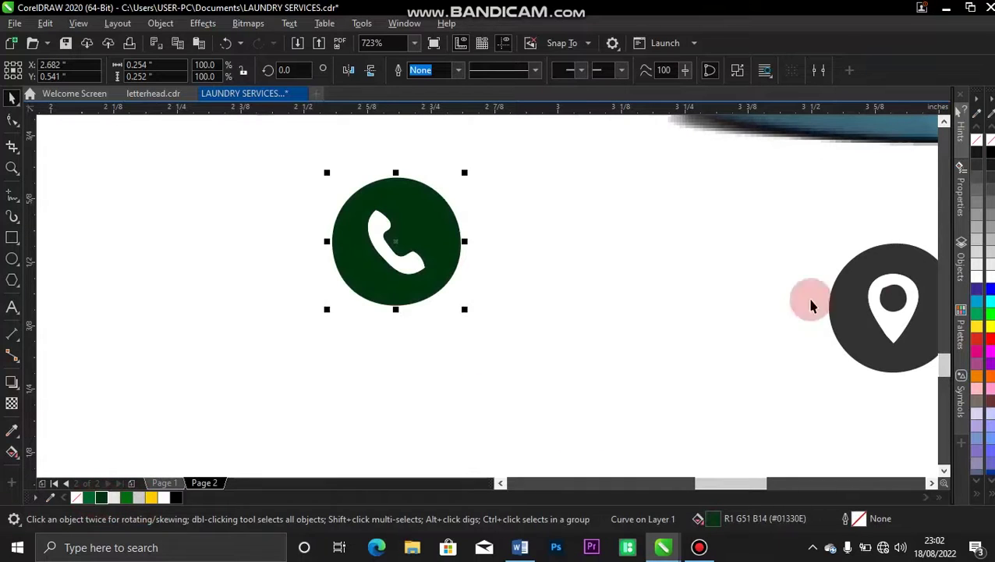
left_click(846, 318)
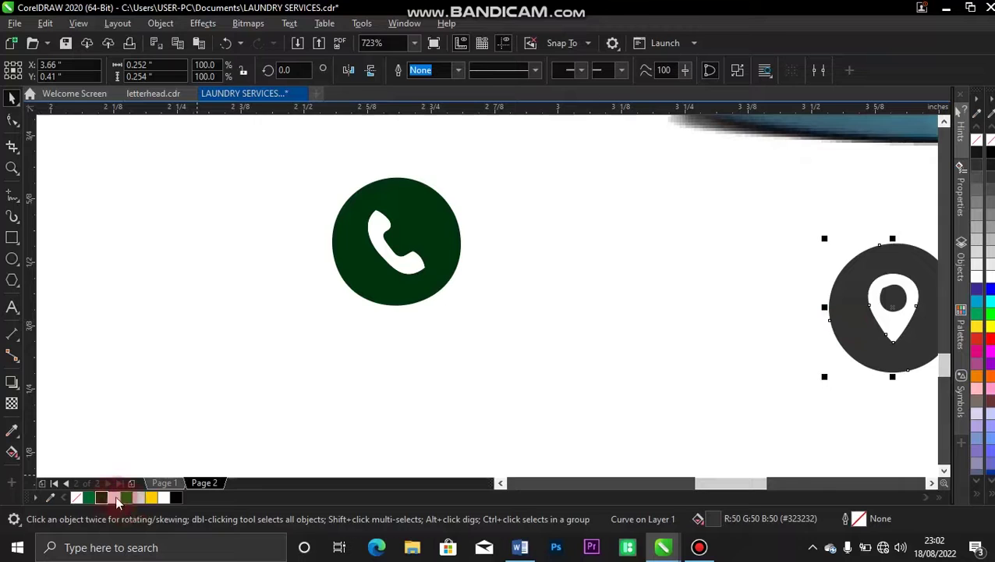
left_click(102, 498)
left_click_drag(102, 500, 773, 290)
left_click(822, 289)
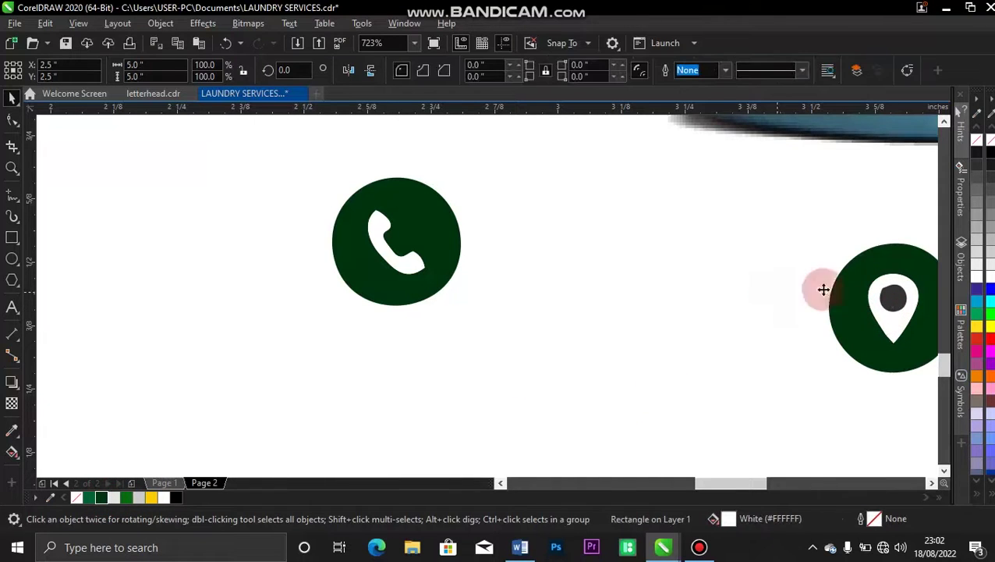
left_click(889, 306)
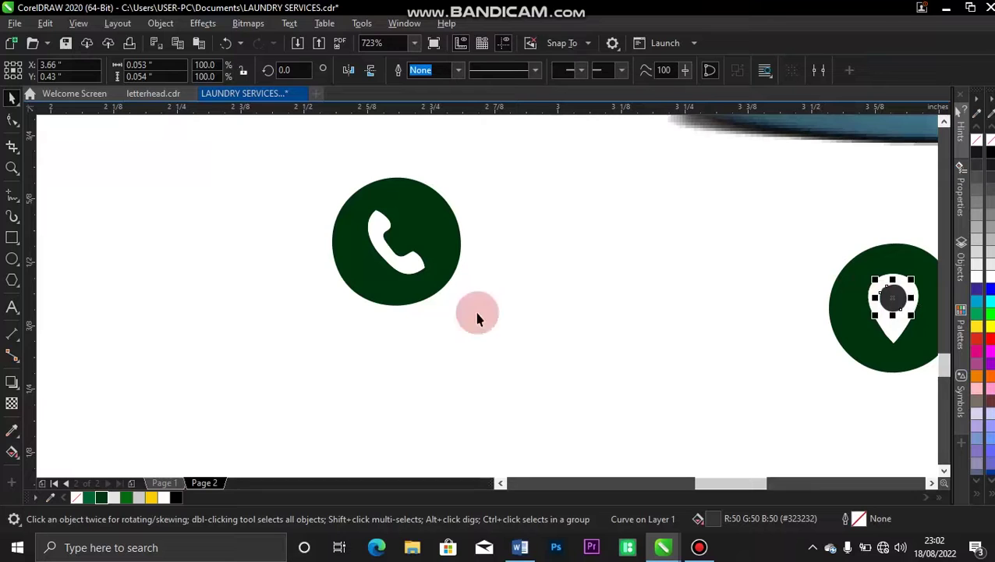
left_click(101, 496)
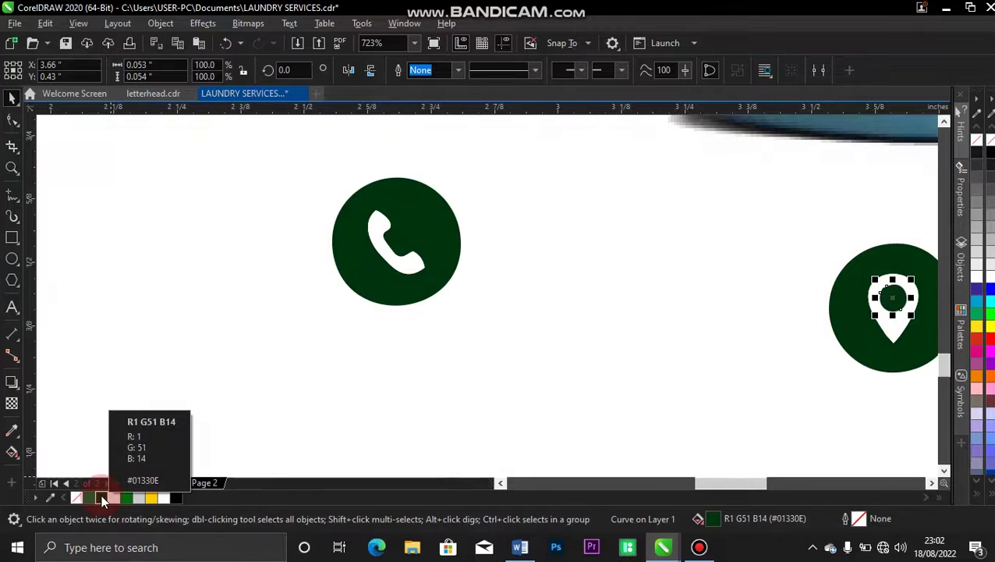
key("F4")
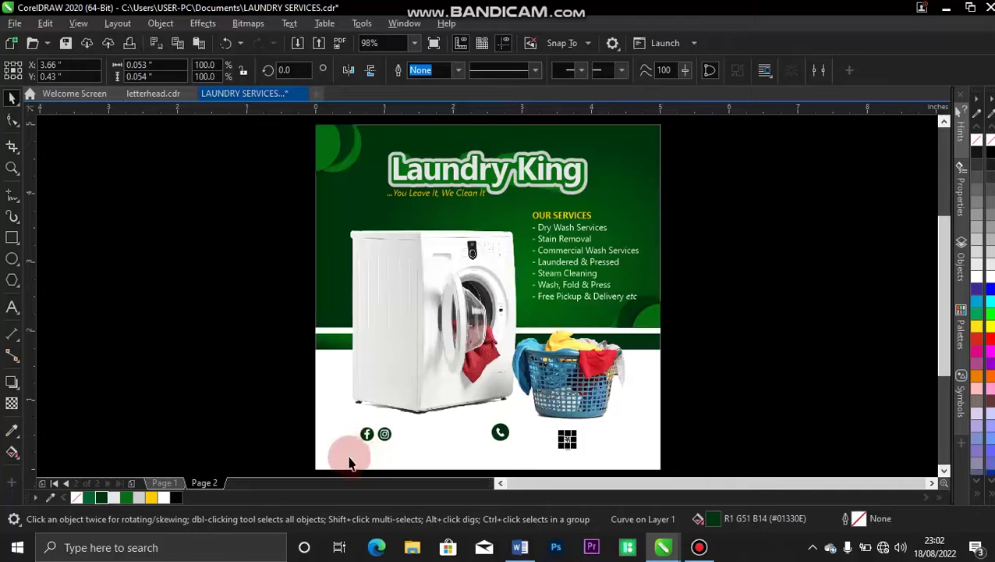
Group all parts of both social icons, cancelling an accidental background move.
left_click_drag(372, 480, 409, 417)
key("ctrl+g")
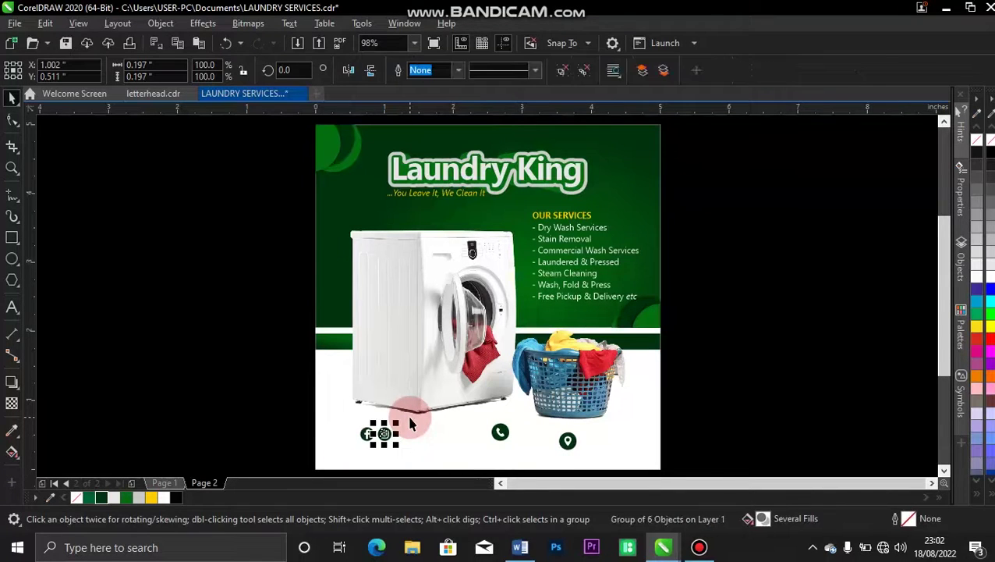
left_click(482, 468)
left_click_drag(505, 451, 506, 429)
key("Escape")
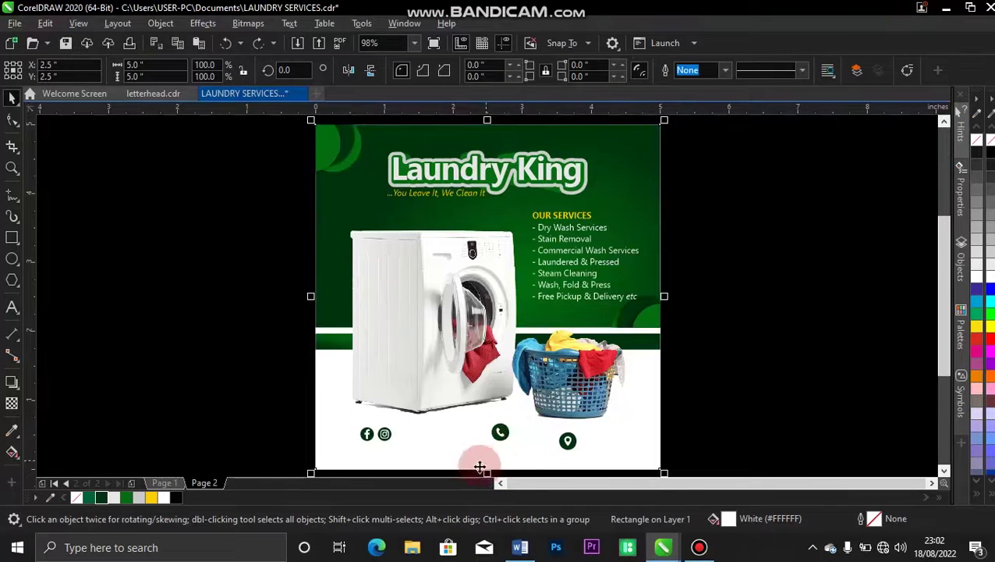
Group the phone icon's parts and the location icon's parts separately.
left_click_drag(477, 479, 527, 414)
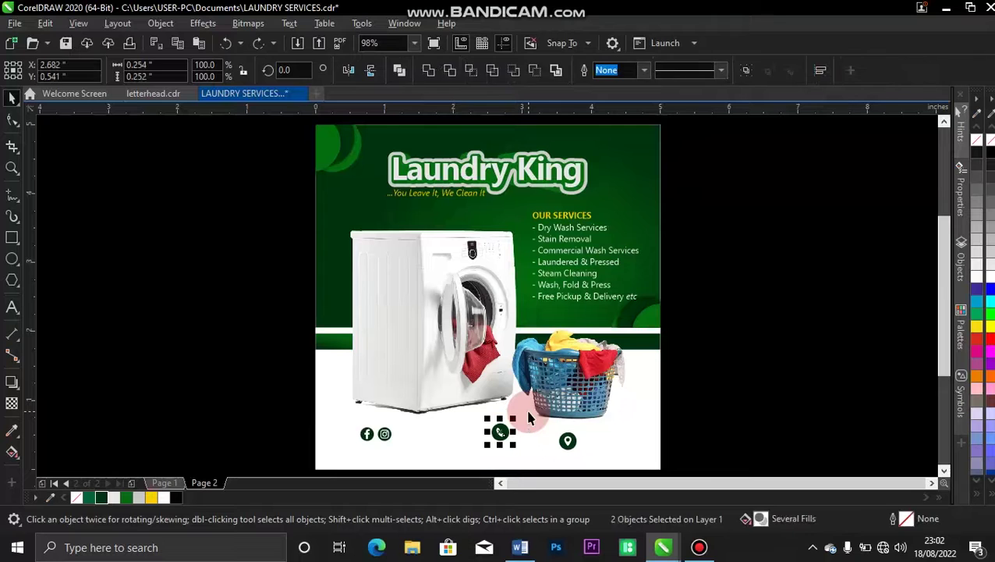
key("ctrl+g")
left_click_drag(716, 407, 519, 468)
key("ctrl+g")
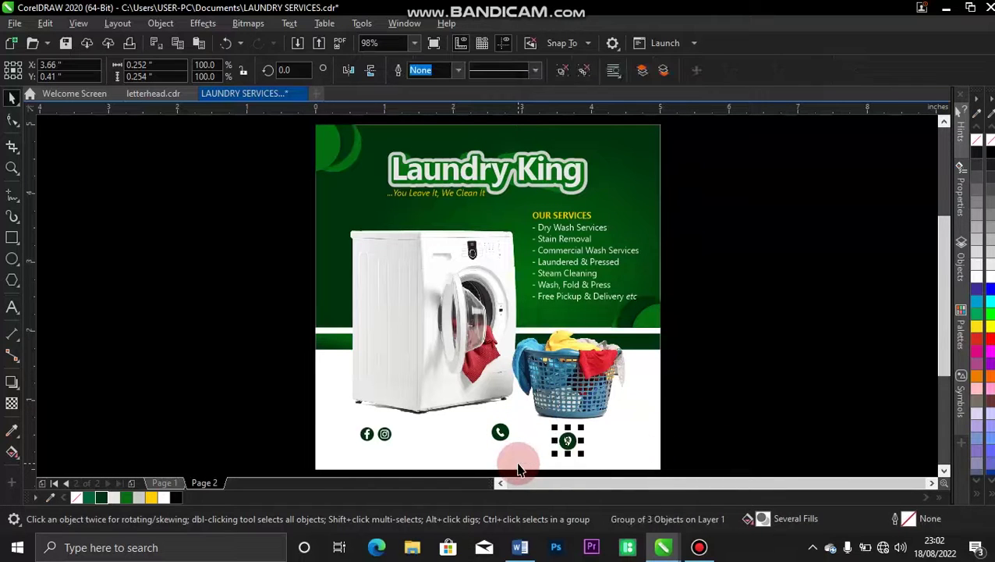
Zoom to the icon row and nudge the Facebook icon slightly right.
key("z")
left_click_drag(292, 386, 710, 432)
key("space")
left_click(198, 286)
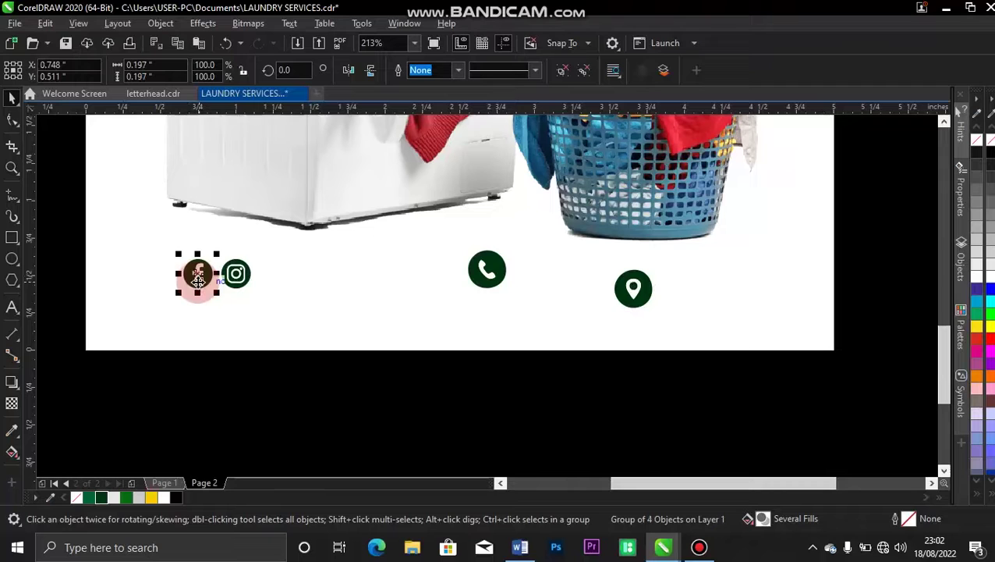
left_click_drag(198, 280, 199, 280)
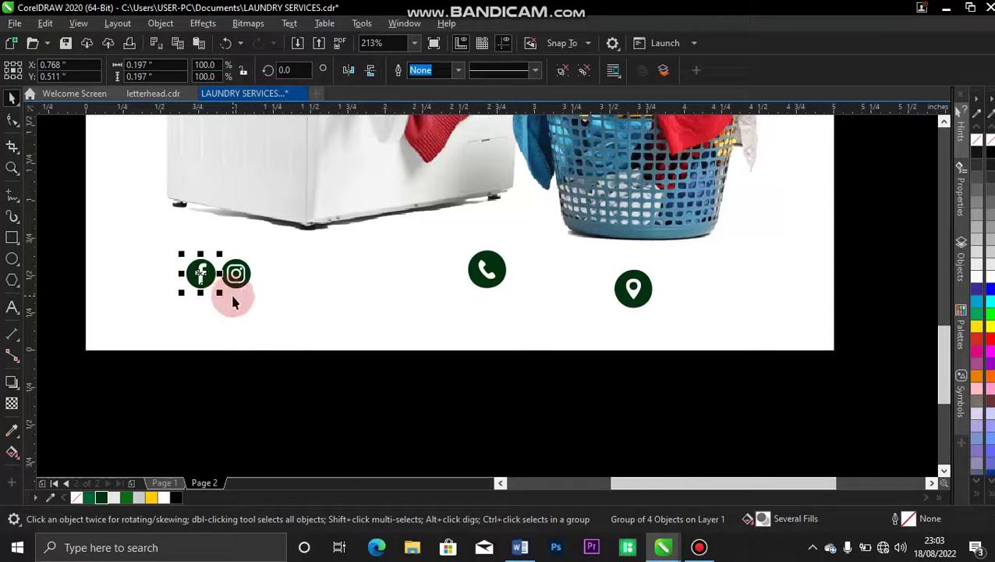
Group the Facebook and Instagram icons as one pair and shift it right along the band.
key("Right")
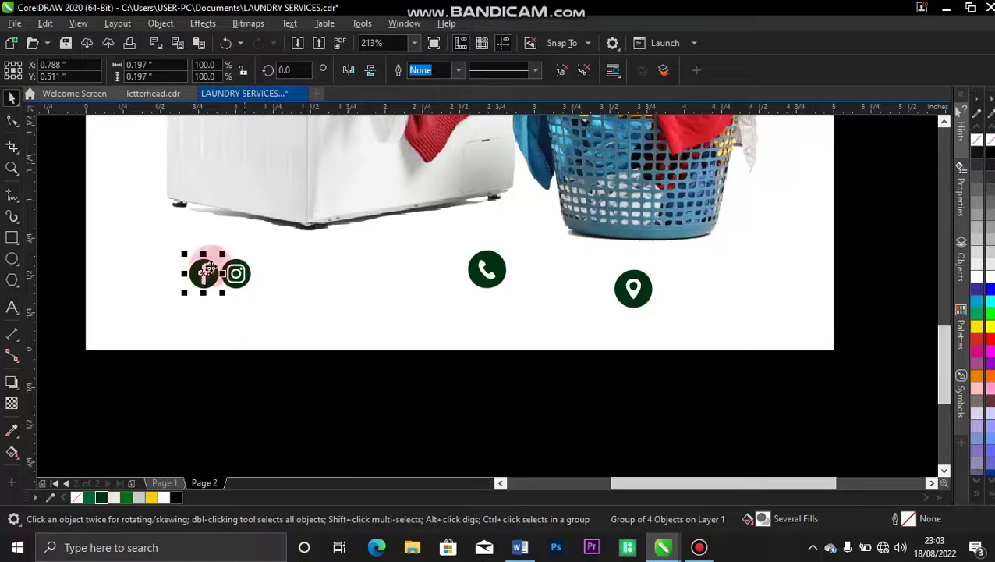
left_click_drag(153, 377, 293, 236)
left_click(293, 236)
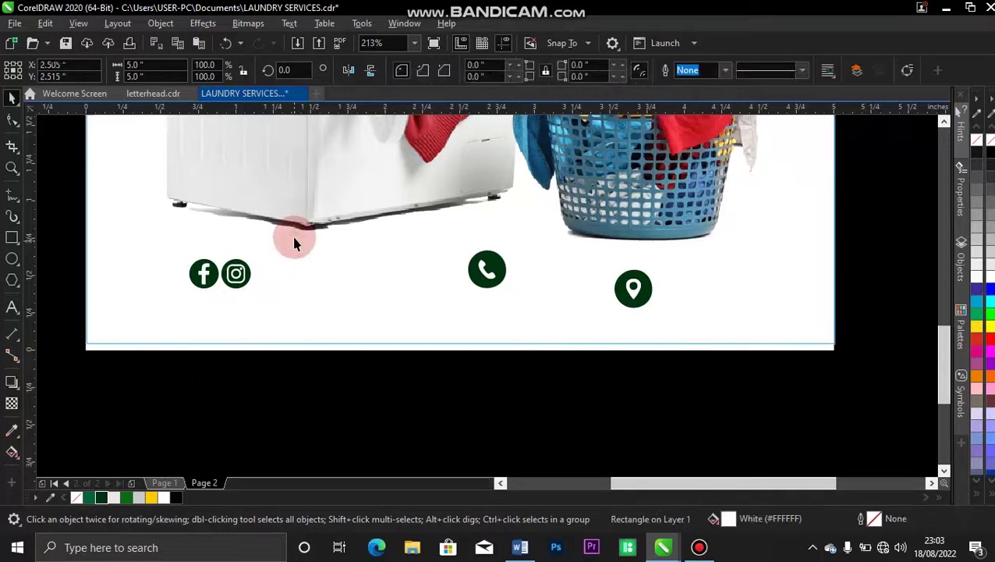
left_click_drag(168, 384, 327, 240)
key("ctrl+g")
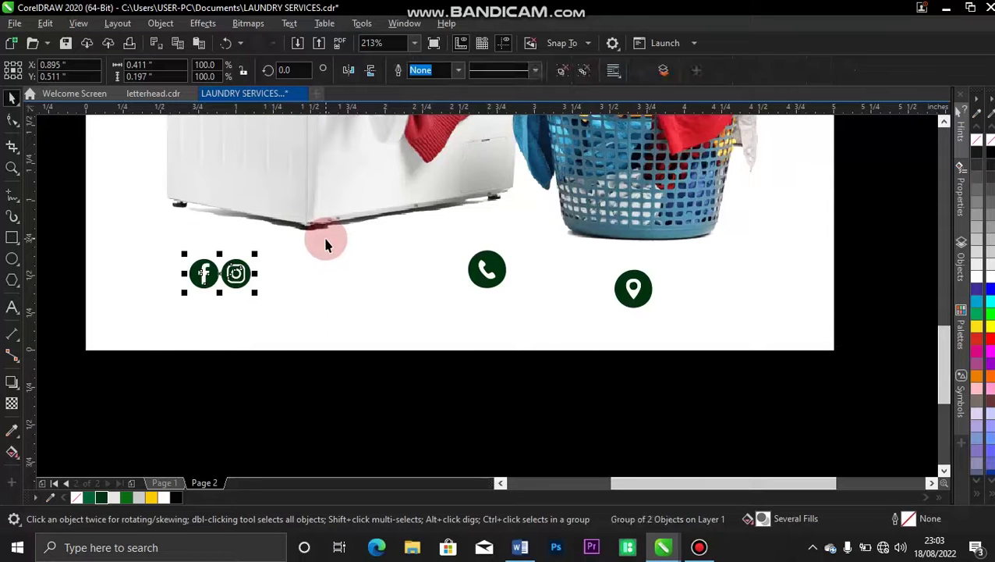
left_click_drag(231, 270, 299, 255)
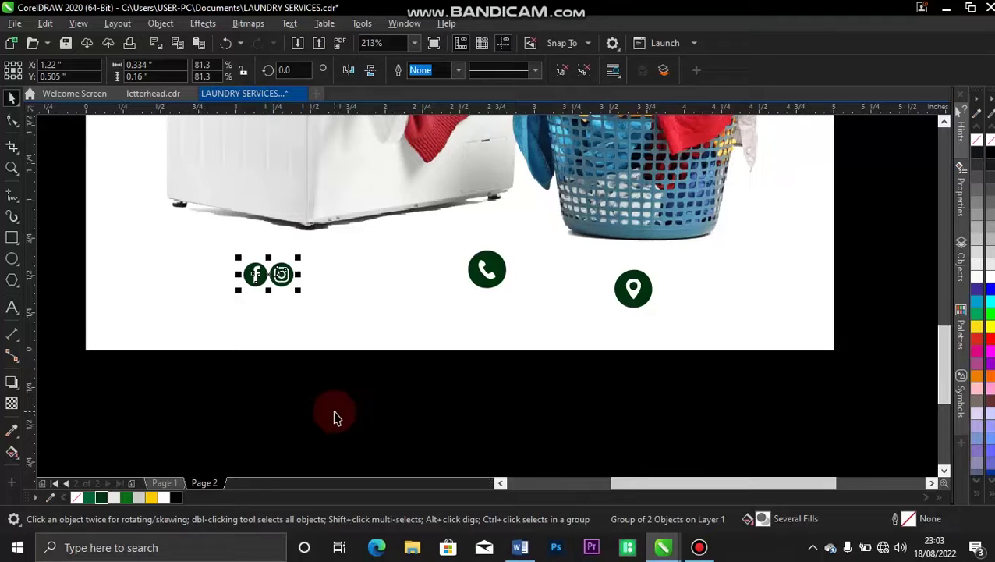
left_click(12, 310)
left_click(315, 273)
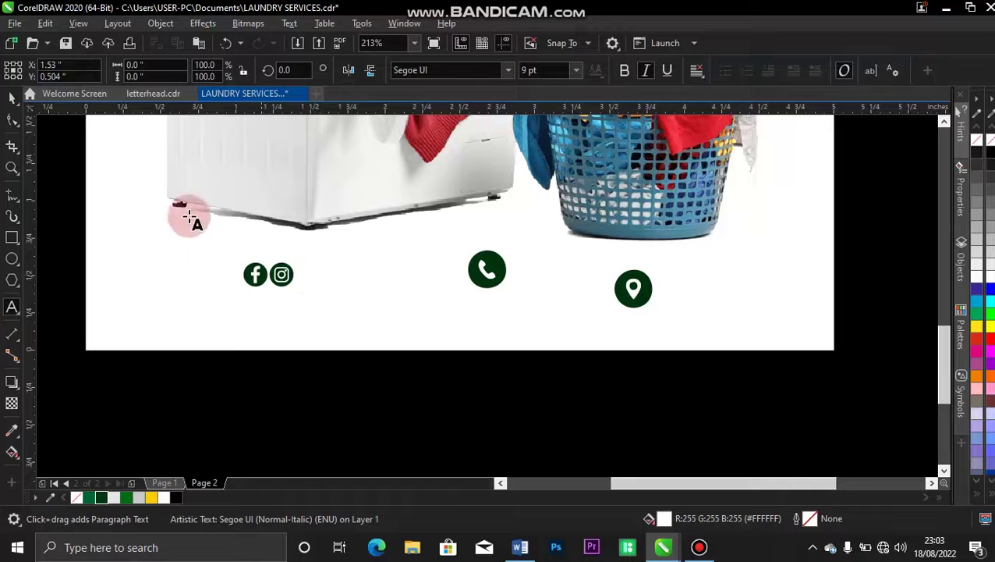
left_click(12, 99)
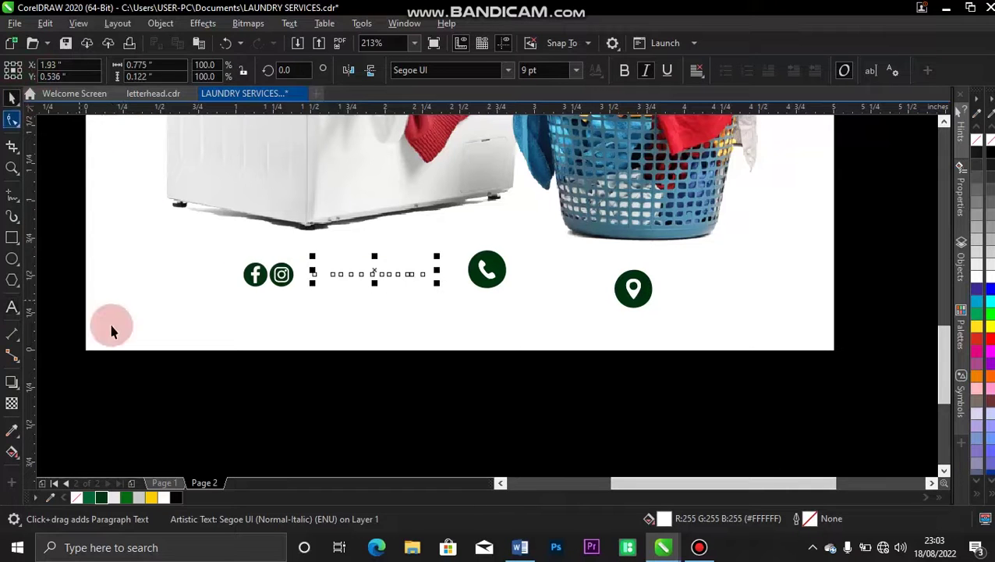
left_click(103, 495)
left_click(316, 433)
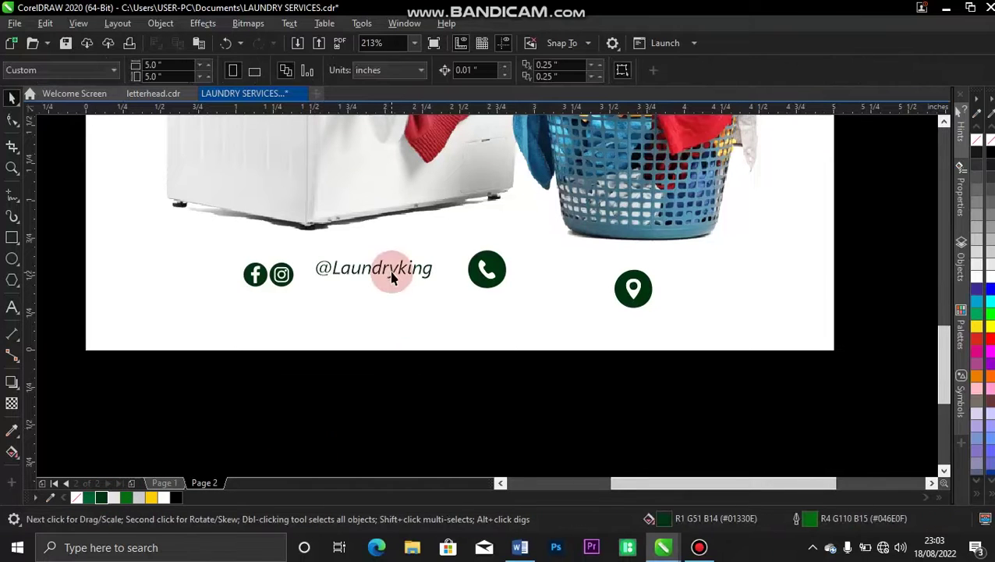
left_click(394, 278)
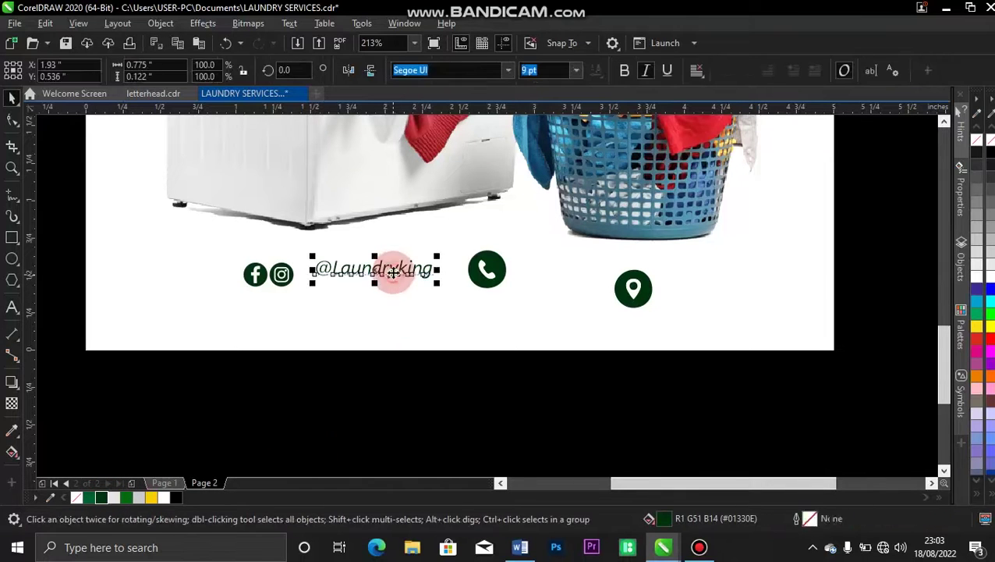
left_click(646, 71)
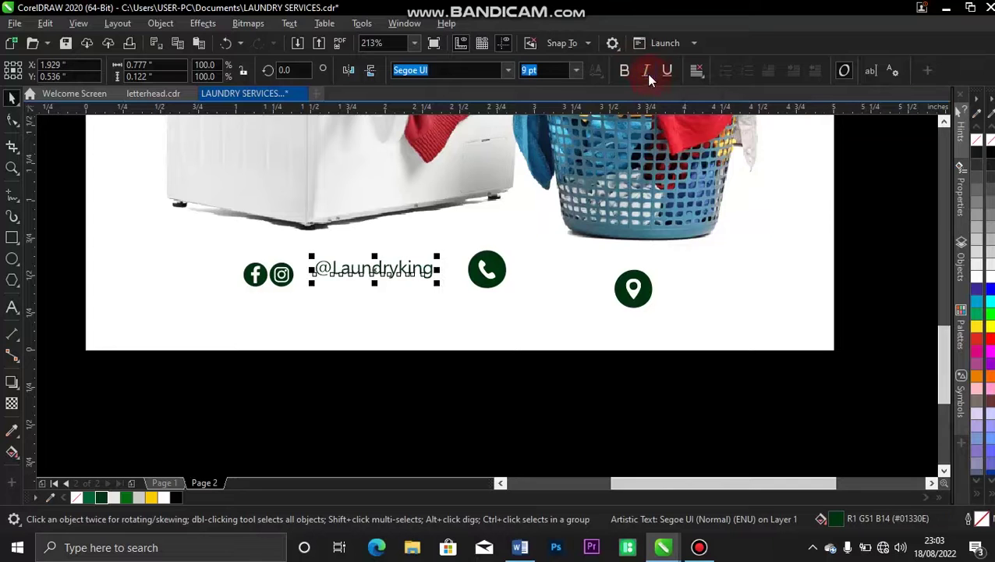
left_click(623, 73)
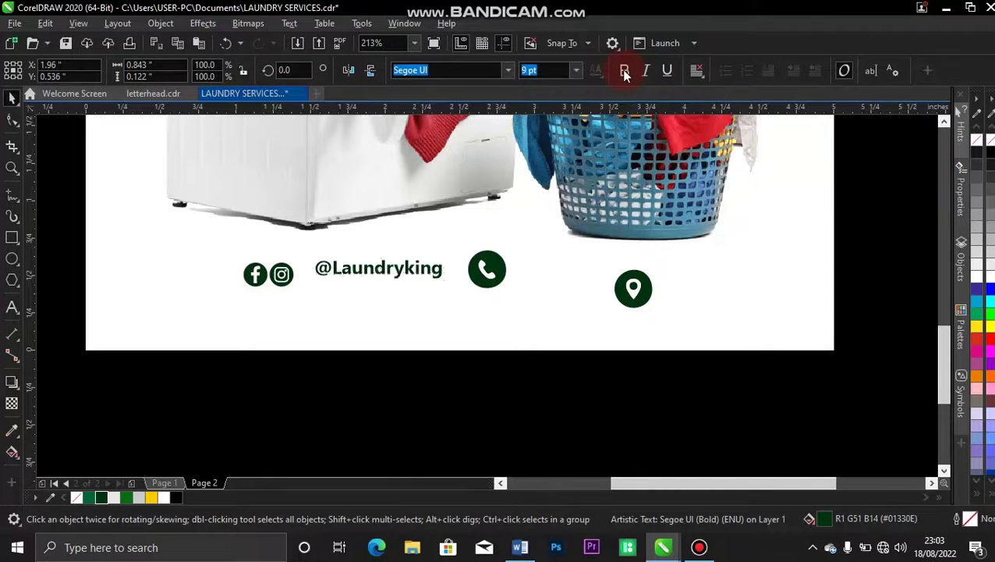
left_click(624, 71)
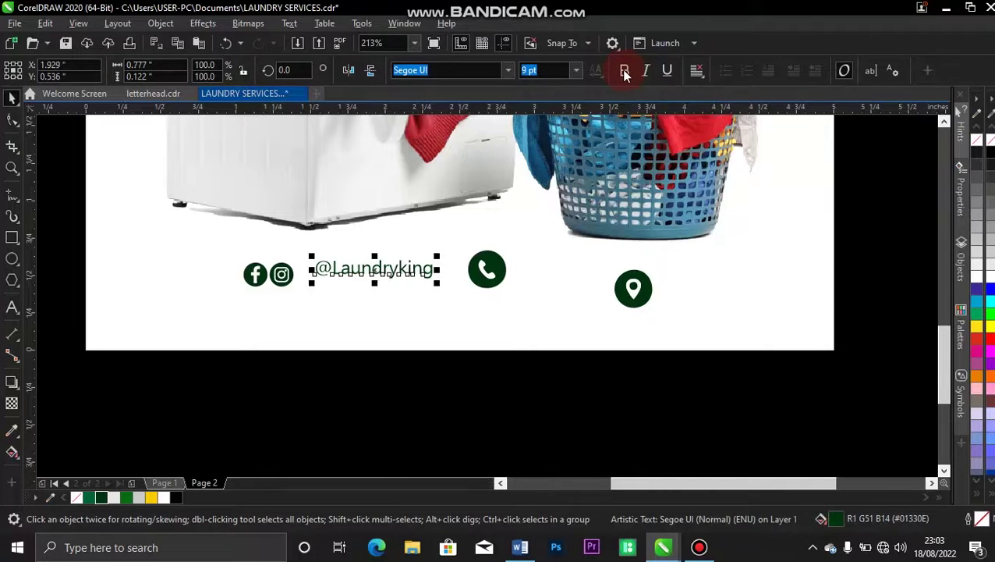
left_click(638, 380)
key("shift+F4")
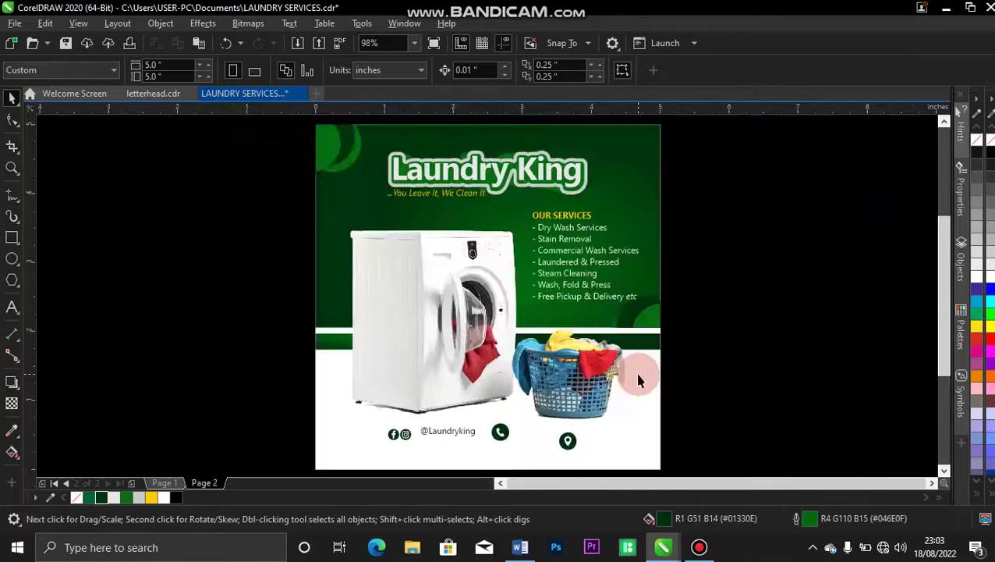
left_click(460, 434)
left_click(626, 72)
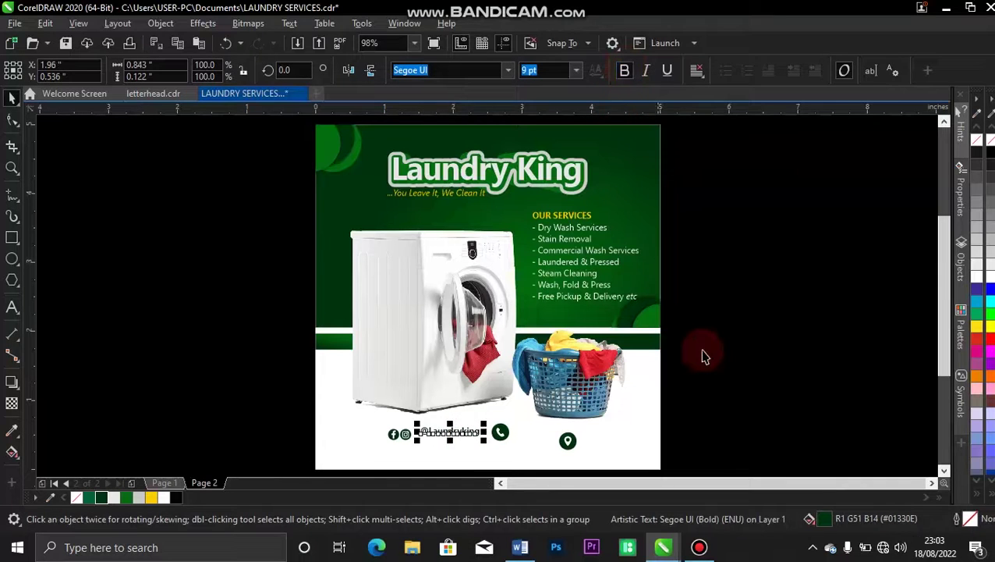
left_click(706, 355)
key("z")
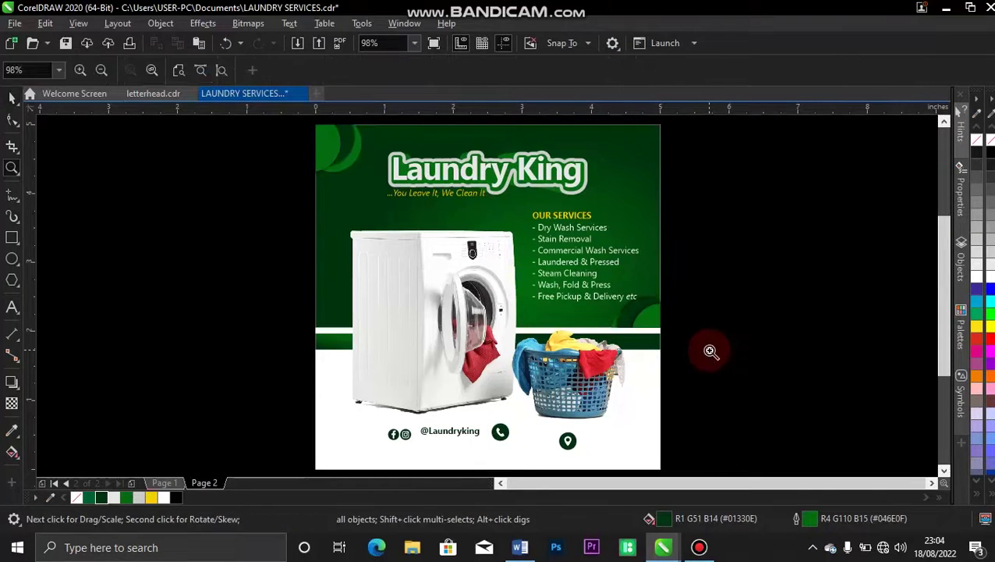
left_click_drag(711, 377, 278, 447)
key("space")
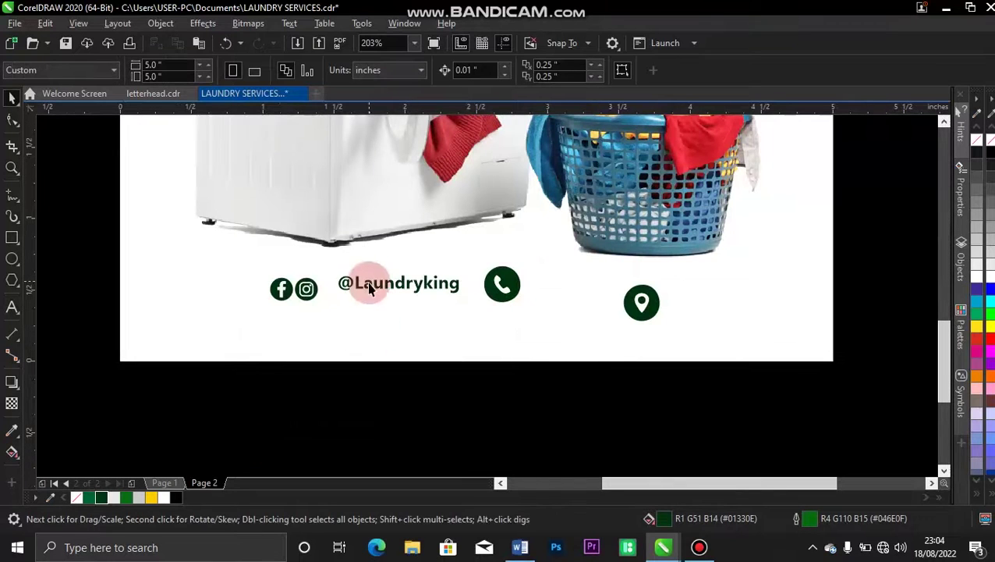
left_click_drag(370, 286, 308, 301)
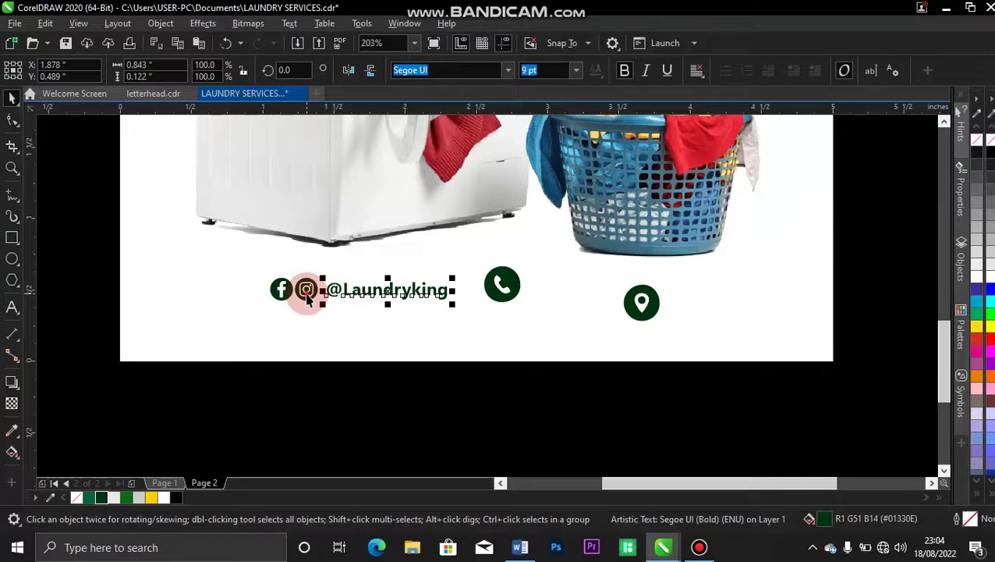
left_click(307, 297, "shift")
key("c")
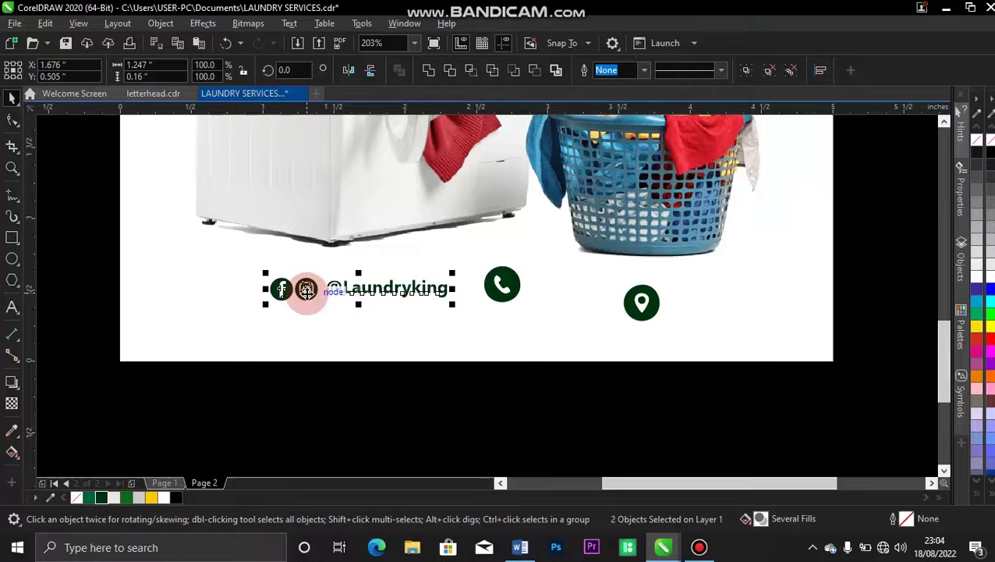
left_click(346, 399)
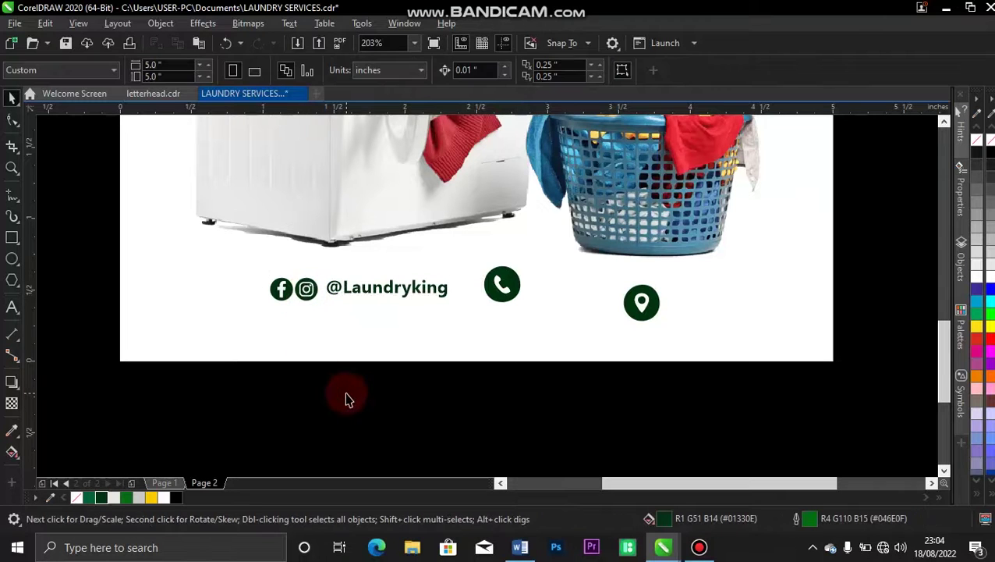
key("ctrl+z")
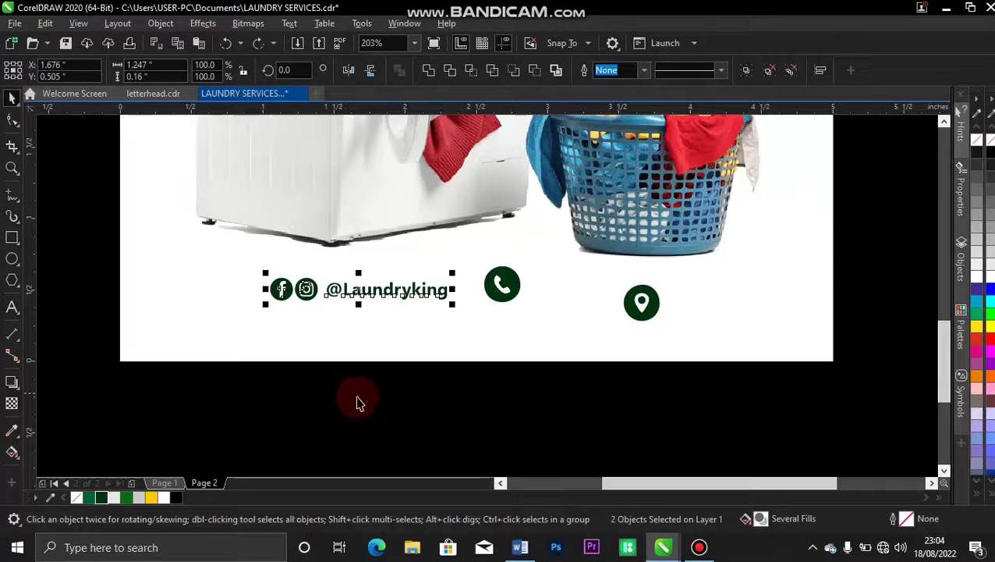
left_click(386, 406)
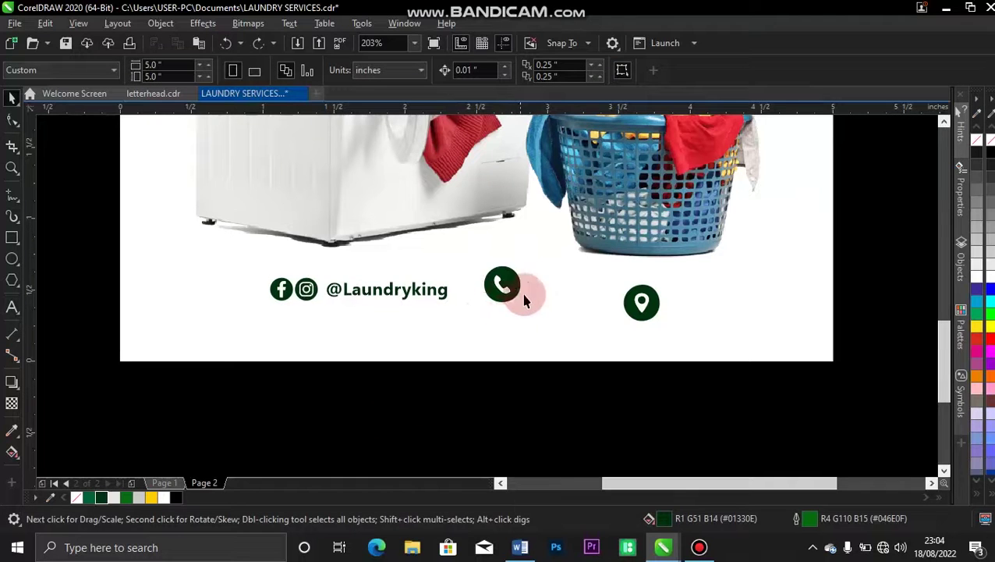
Shrink the phone icon to 51.4% and place it below the social pair.
left_click(503, 284)
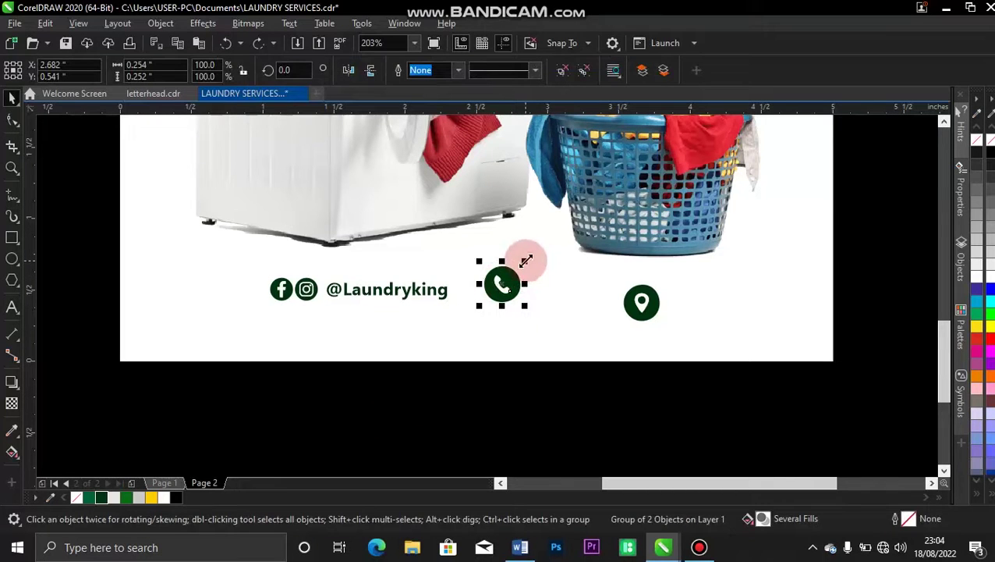
left_click_drag(527, 260, 304, 314)
left_click(347, 426)
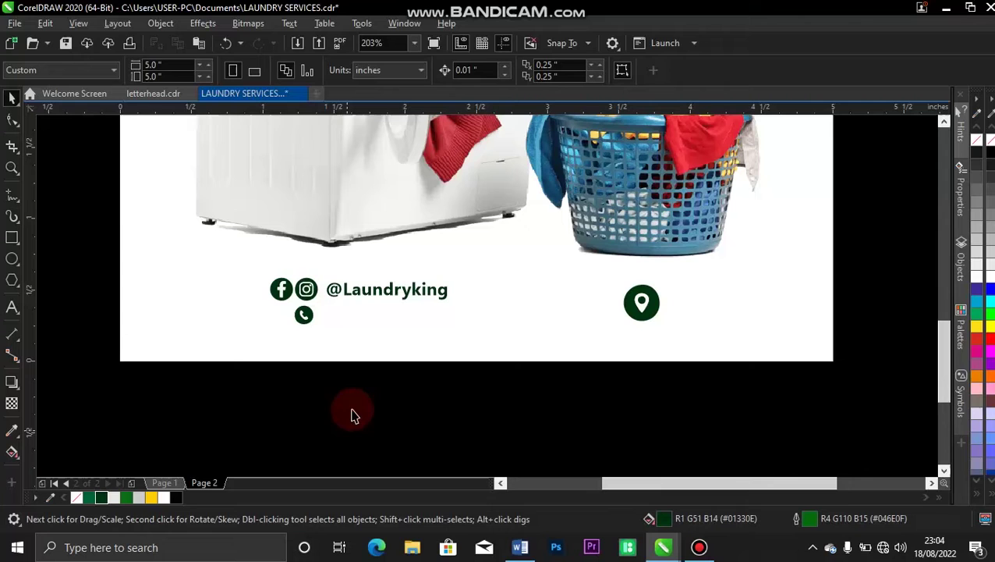
Resize the phone icon and center it under the Facebook icon.
left_click(305, 318)
left_click_drag(316, 327, 281, 315)
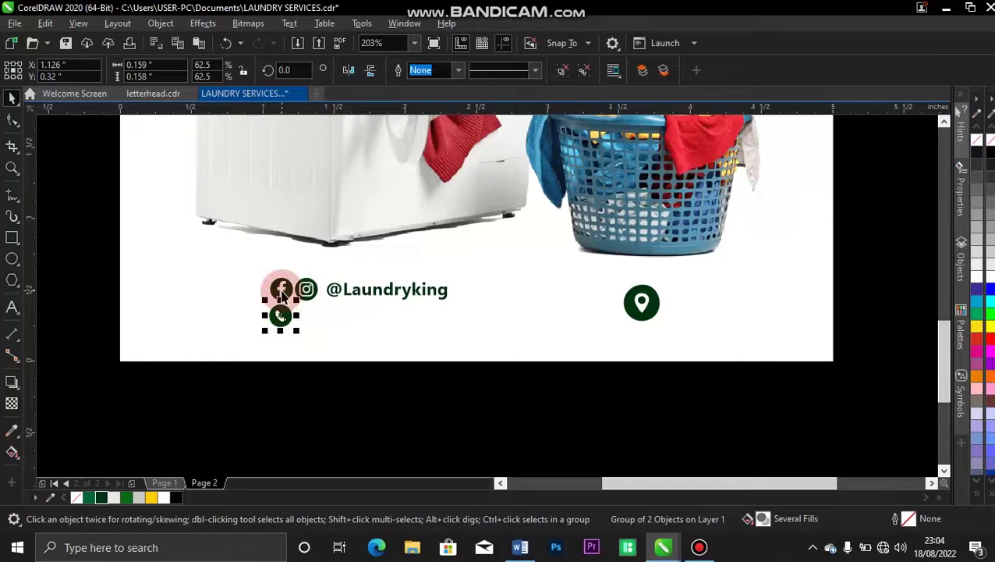
left_click(282, 293, "shift")
key("c")
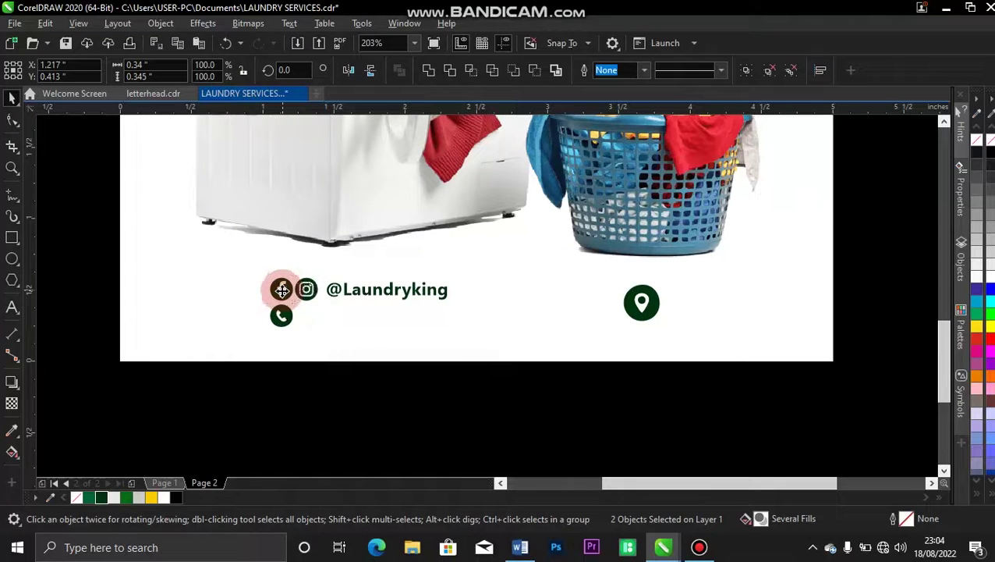
left_click(446, 399)
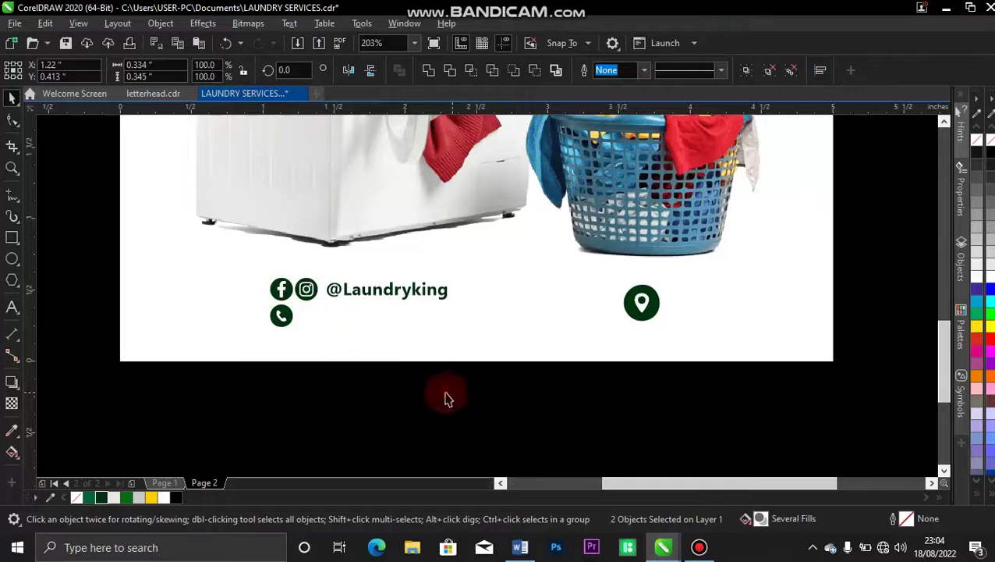
mouse_move(384, 296)
left_mouse_down()
mouse_move(390, 323)
mouse_move(386, 316)
left_mouse_up()
right_click(386, 315)
double_click(386, 316)
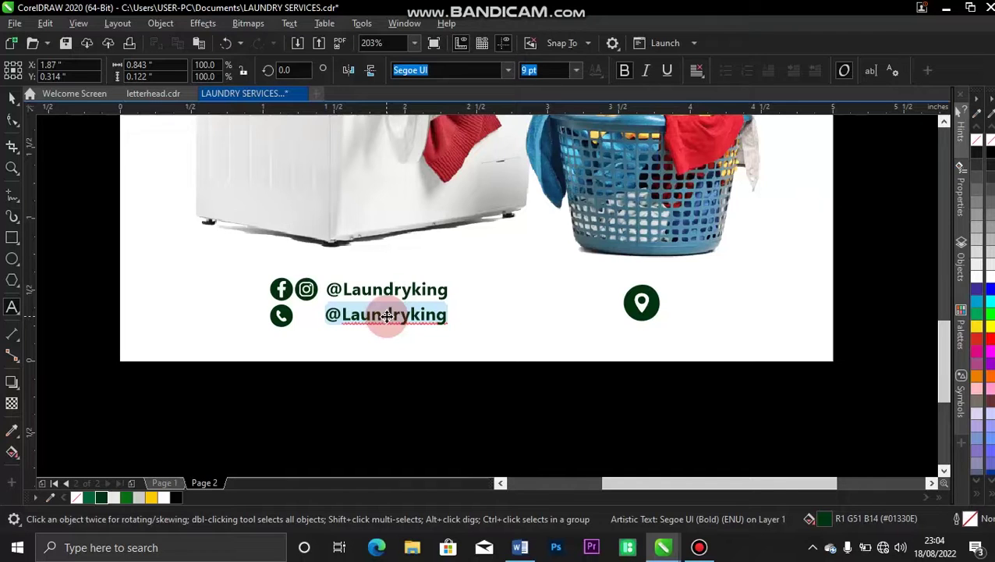
Replace the copied text with the business phone number, correcting a mistyped digit.
key("Delete")
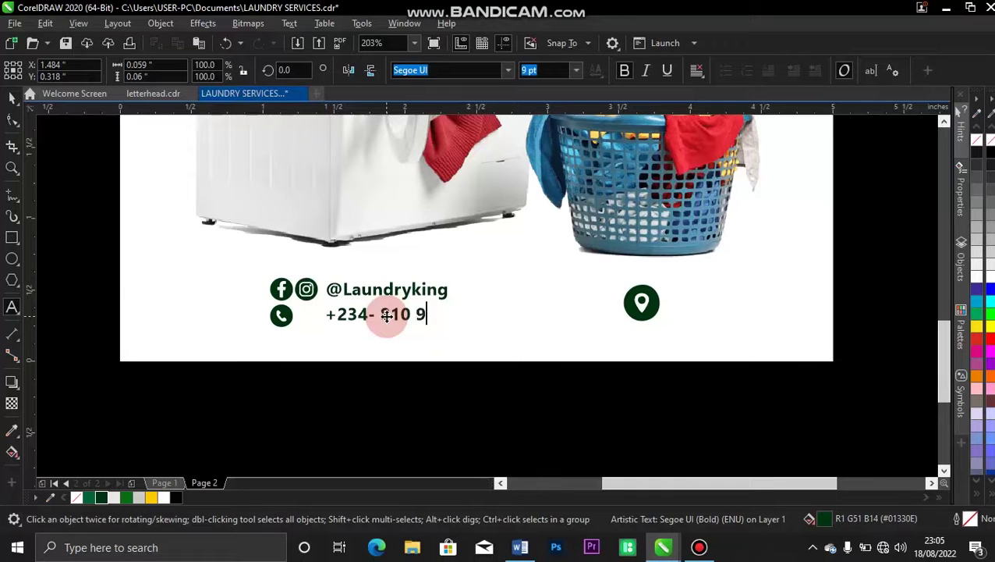
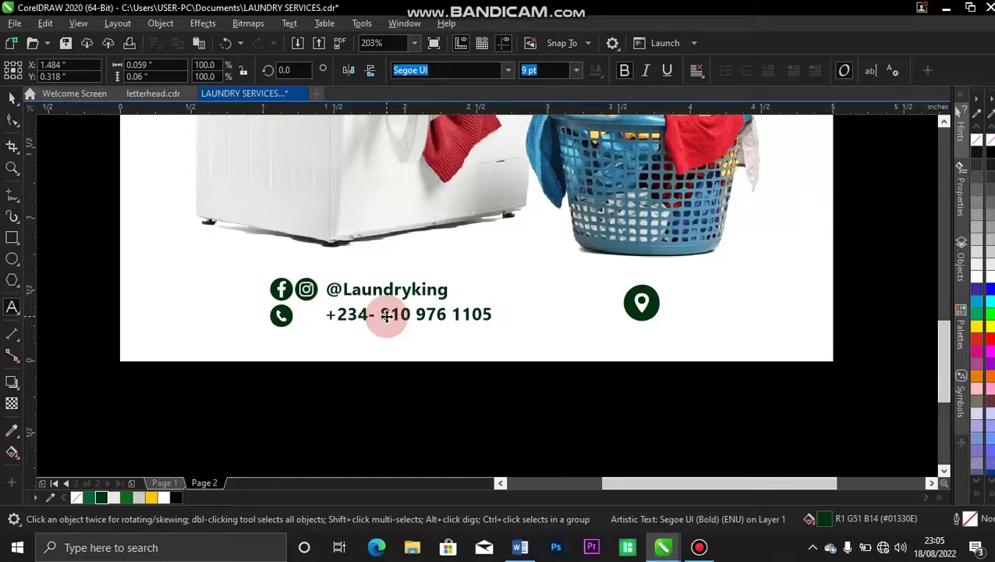
left_click(386, 315)
key("BackSpace")
type("8")
left_click(12, 96)
left_click(386, 311)
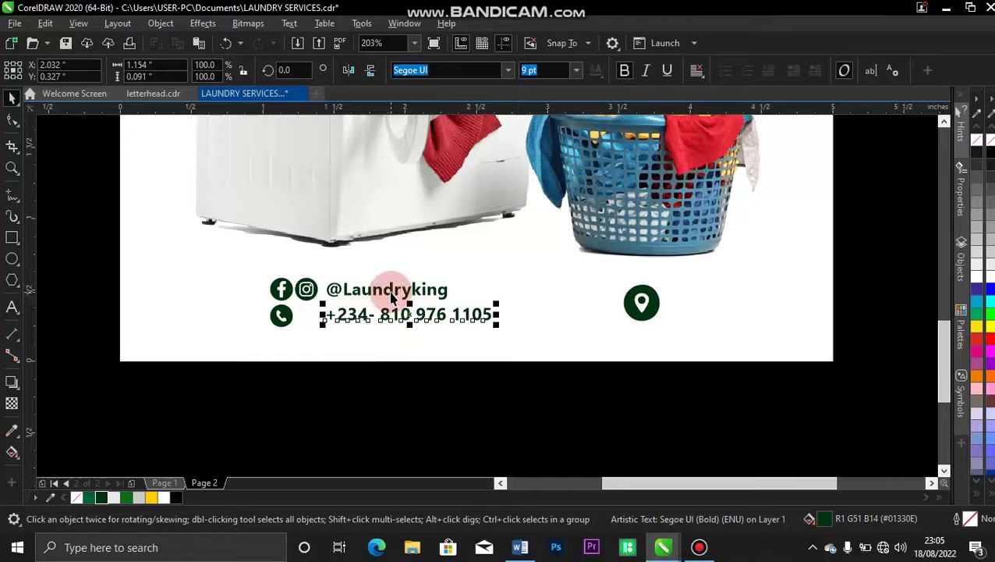
left_click(391, 292, "shift")
key("r")
left_click(438, 394)
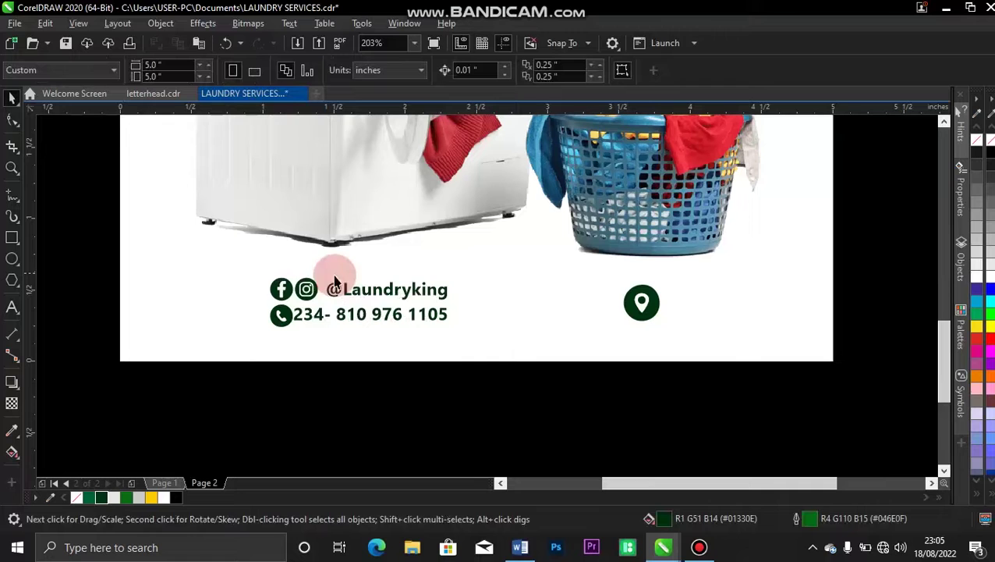
Nudge the social pair left and left-align the phone icon with the Facebook icon.
left_click(279, 297)
key("Left")
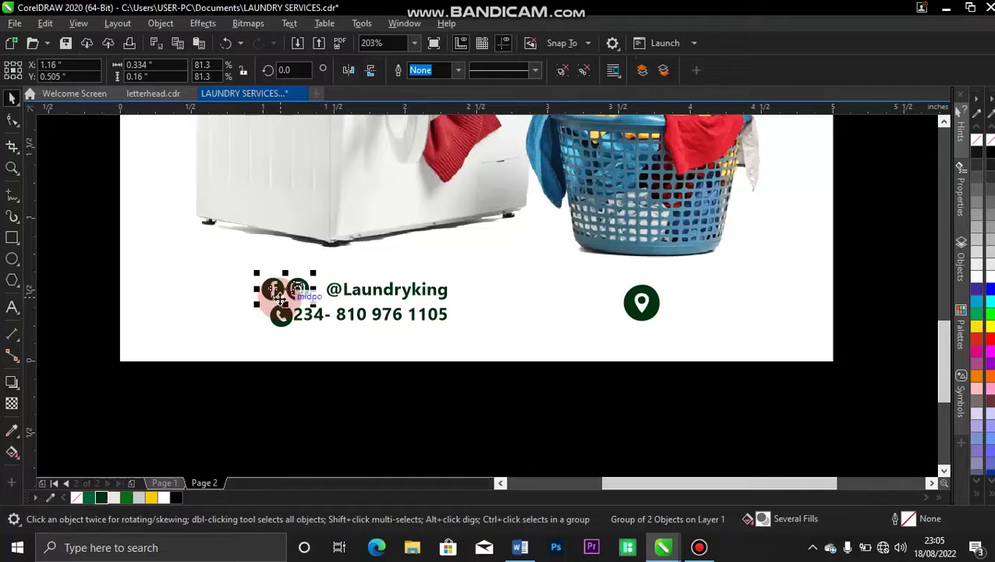
left_click(277, 316)
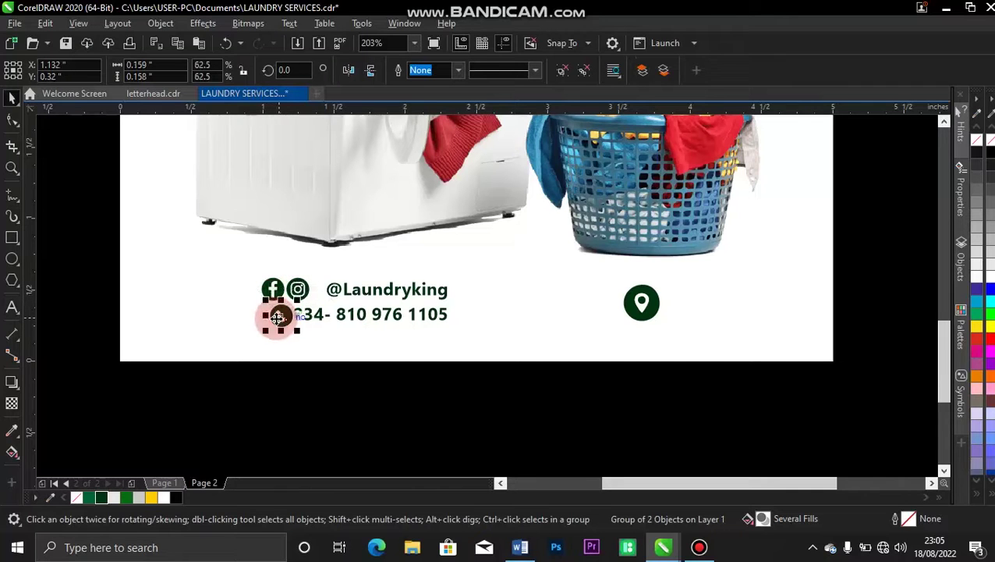
left_click(272, 291)
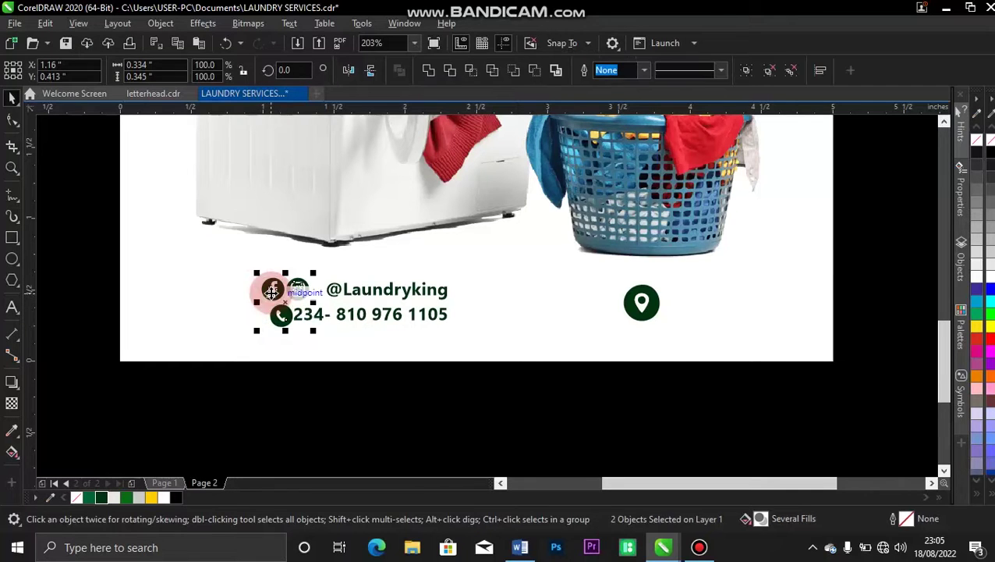
key("l")
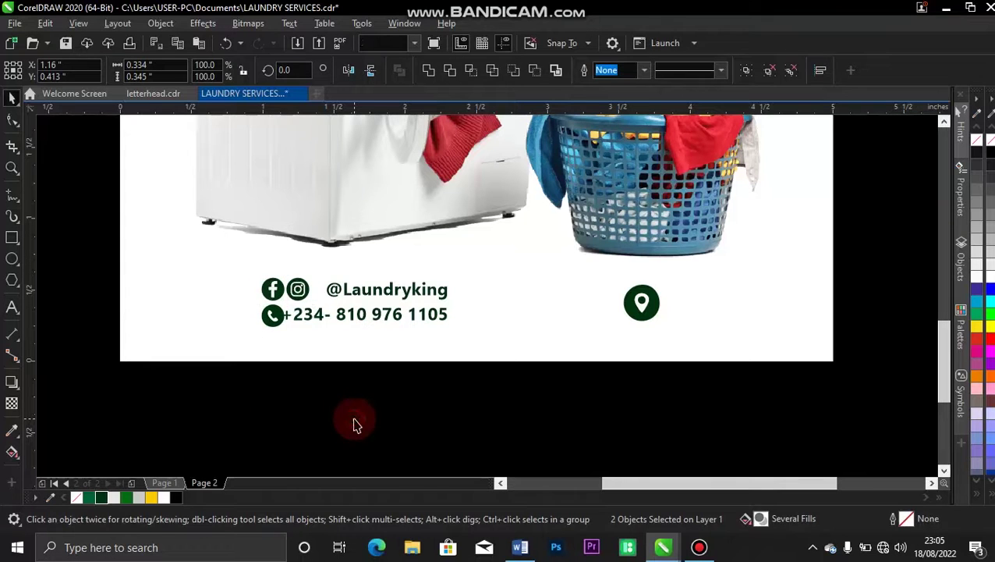
left_click(355, 422)
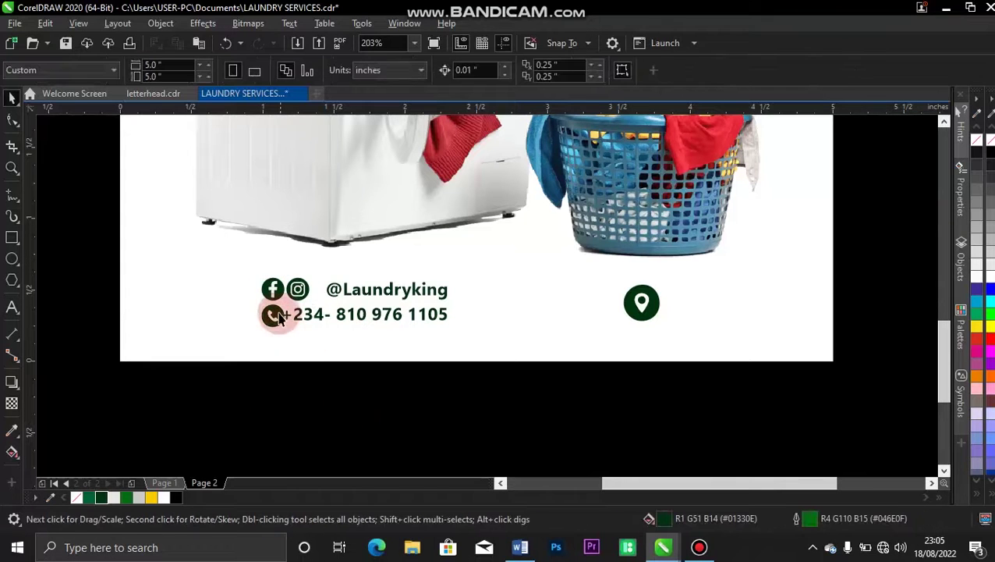
left_click(424, 318)
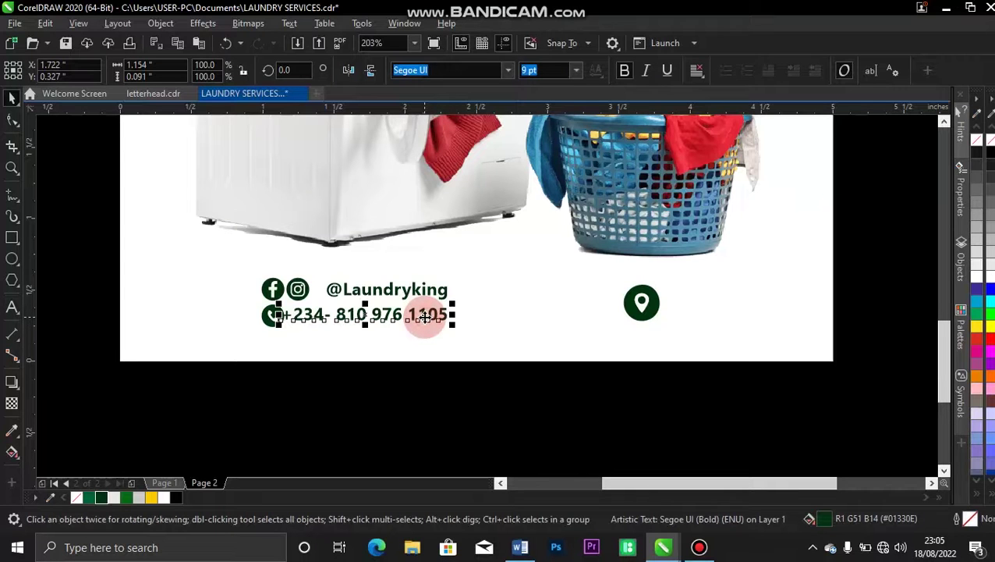
key("Right")
key("Right")
key("Right")
key("Right")
key("Right")
key("Right")
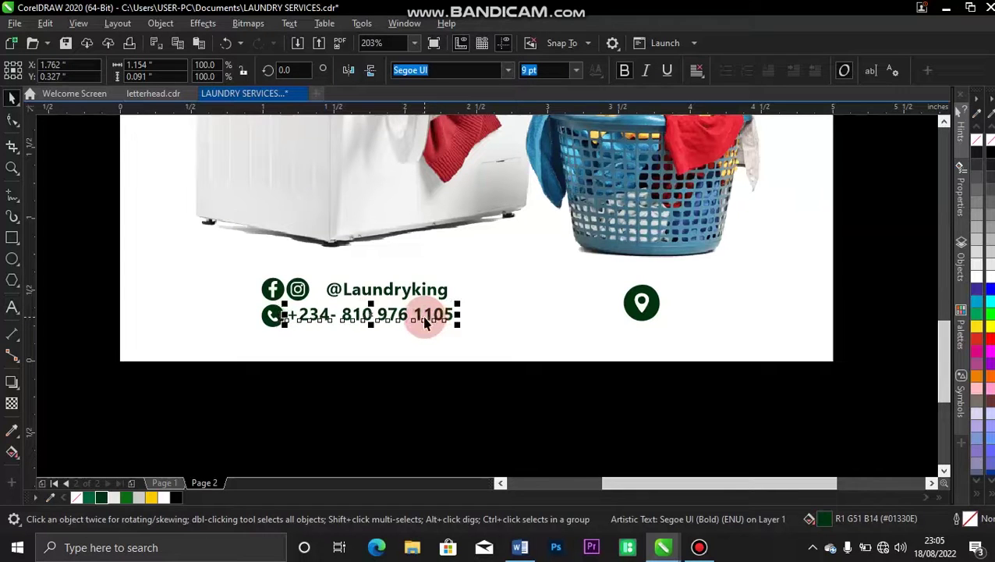
key("Right")
key("Right")
key("Right")
key("Right")
key("Right")
key("Right")
key("Right")
key("Right")
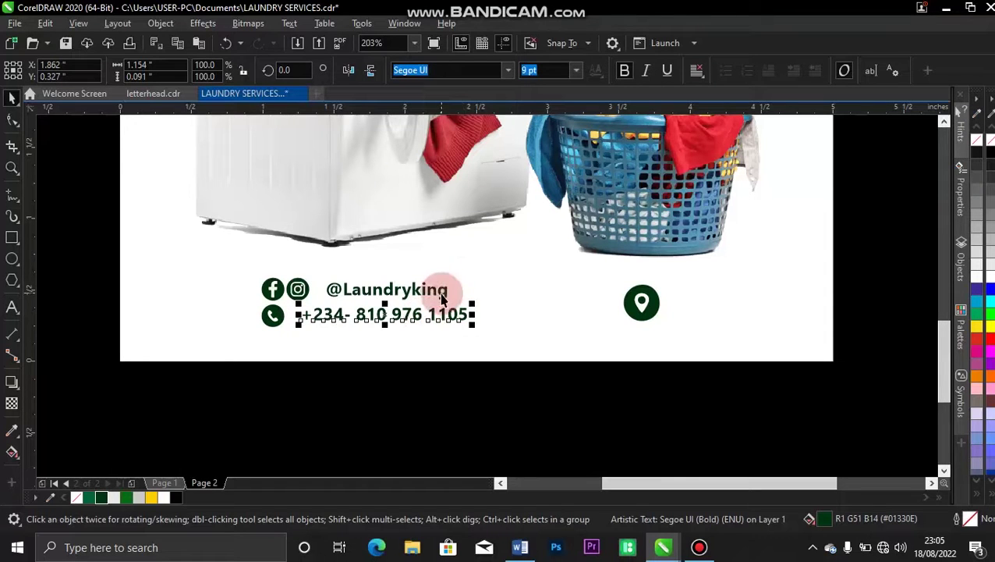
left_click(441, 292)
key("Right")
key("Right")
key("Right")
key("Right")
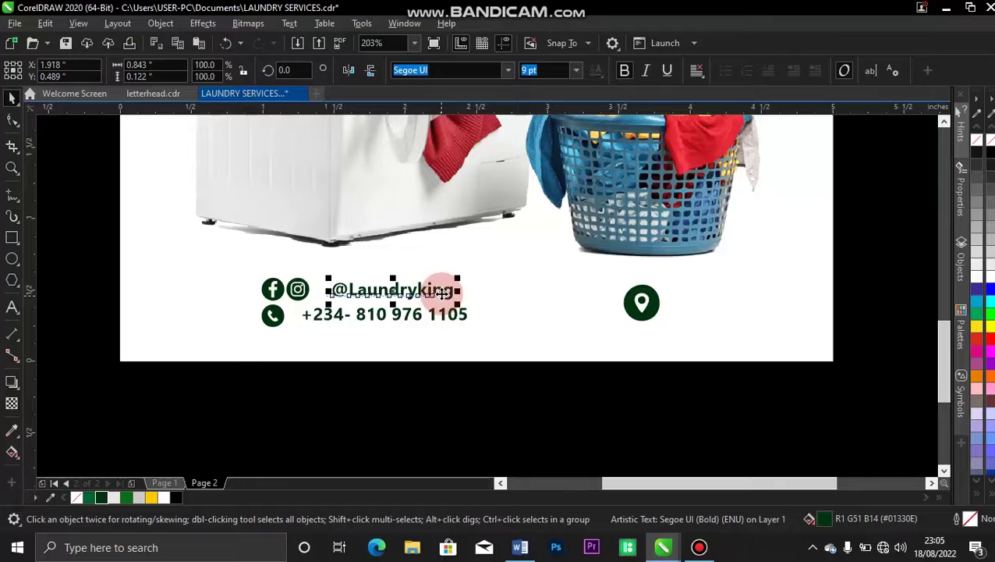
key("Right")
key("Right")
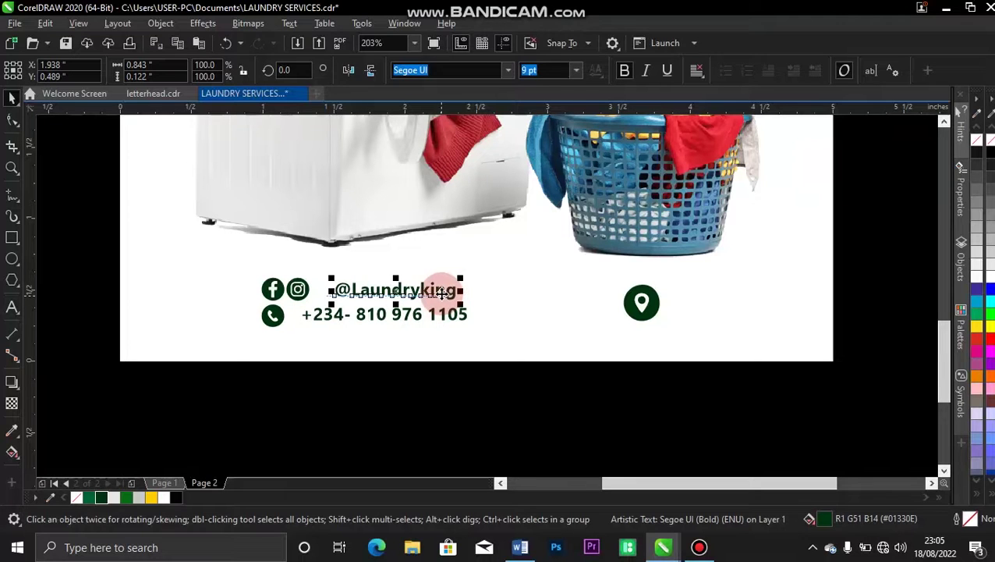
key("Right")
key("Right")
key("Right")
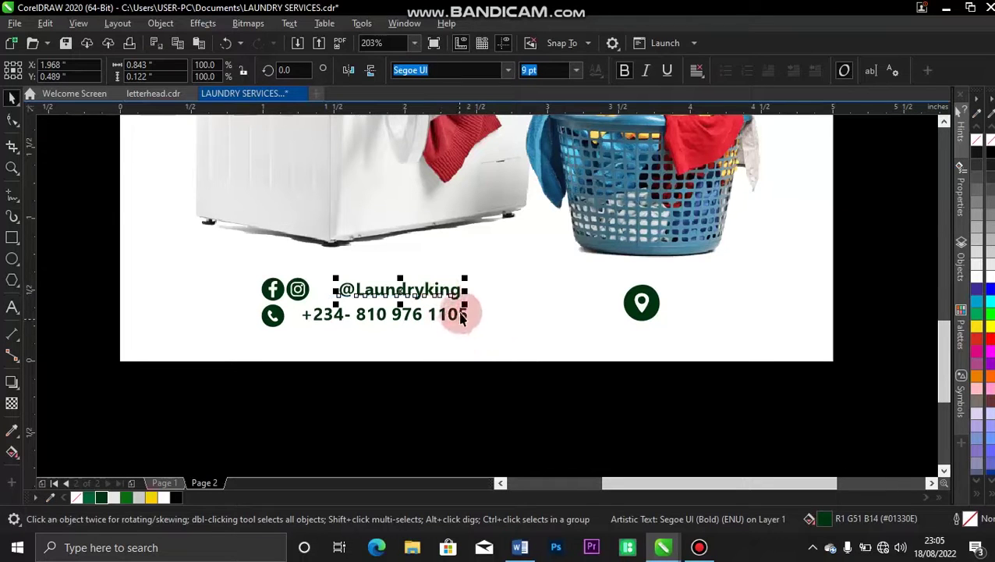
left_click(462, 316, "shift")
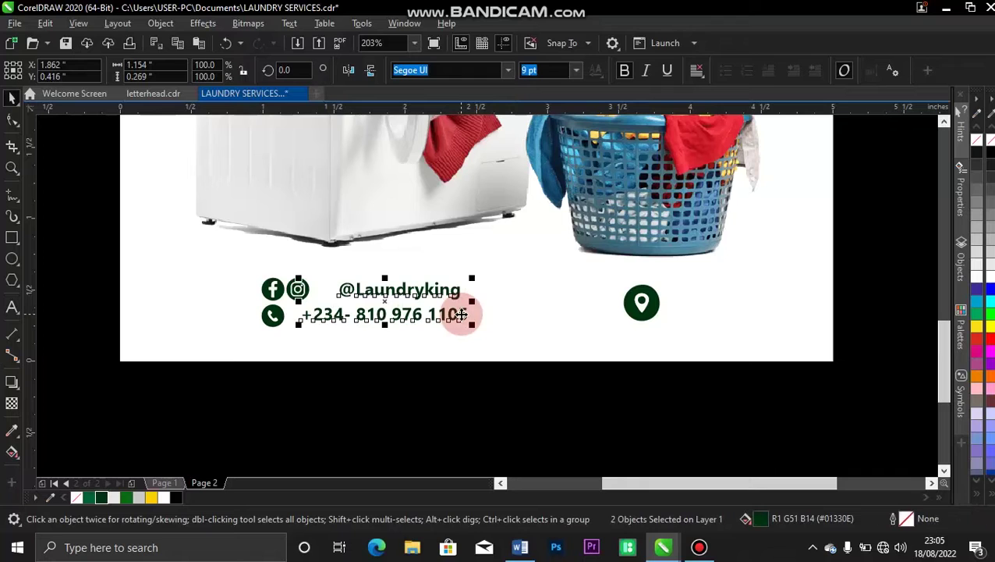
left_click(460, 414)
Move the social pair and phone icon slightly right toward the text.
left_click(297, 291)
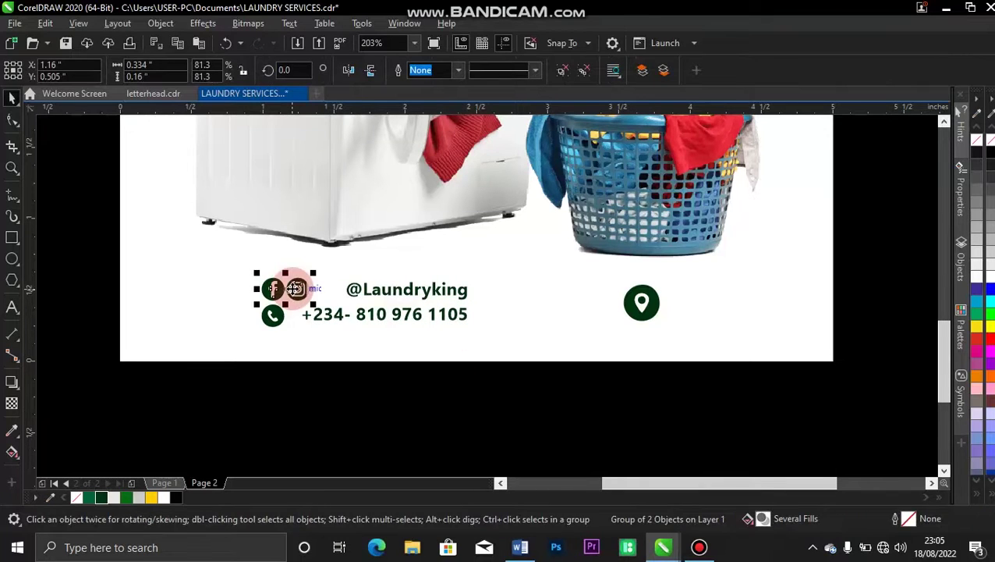
left_click(275, 316, "shift")
left_click_drag(275, 316, 280, 316)
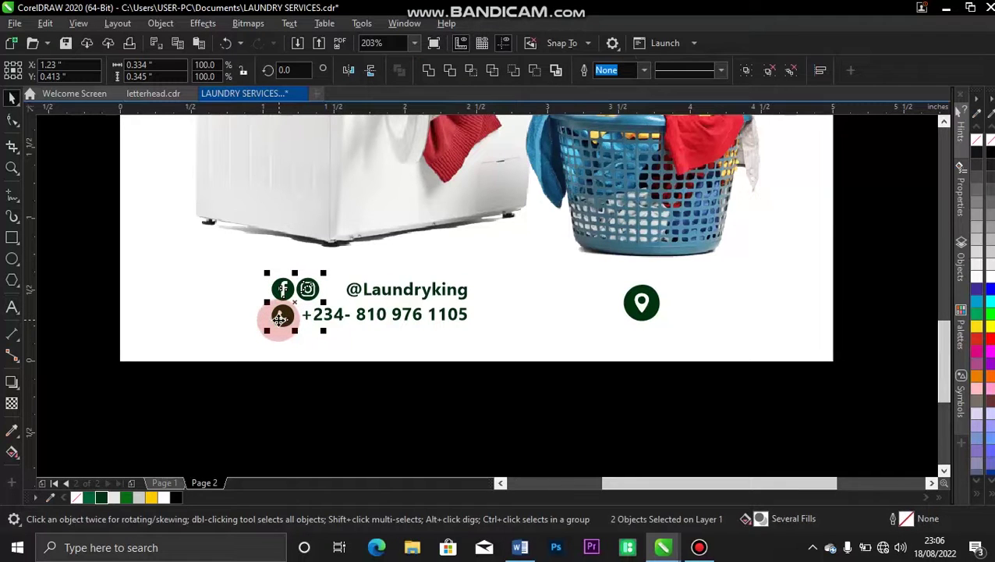
left_click(397, 402)
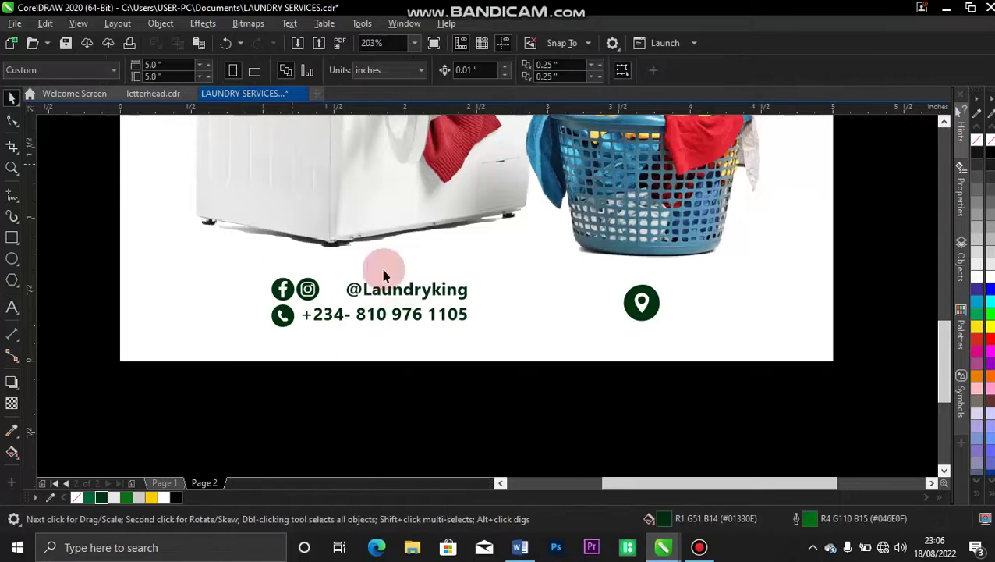
Draw a vertical divider right of the contact text with a 1.0 pt outline.
left_click(11, 197)
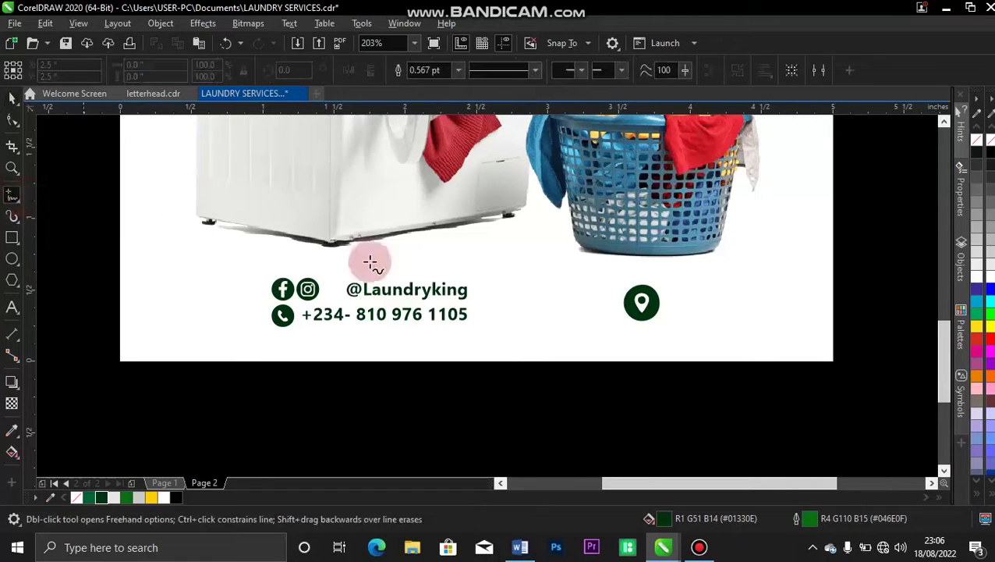
left_click(484, 288)
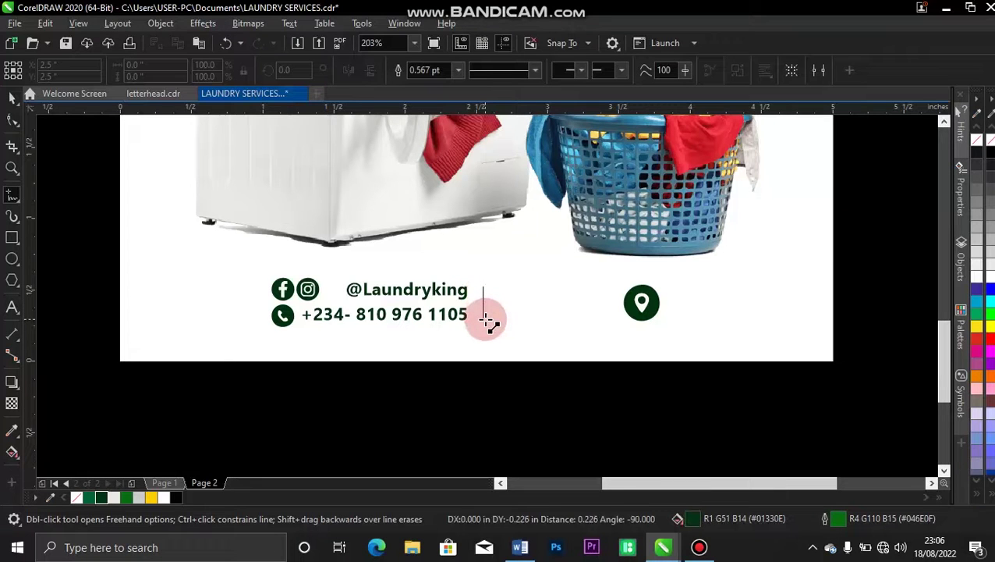
left_click(485, 320)
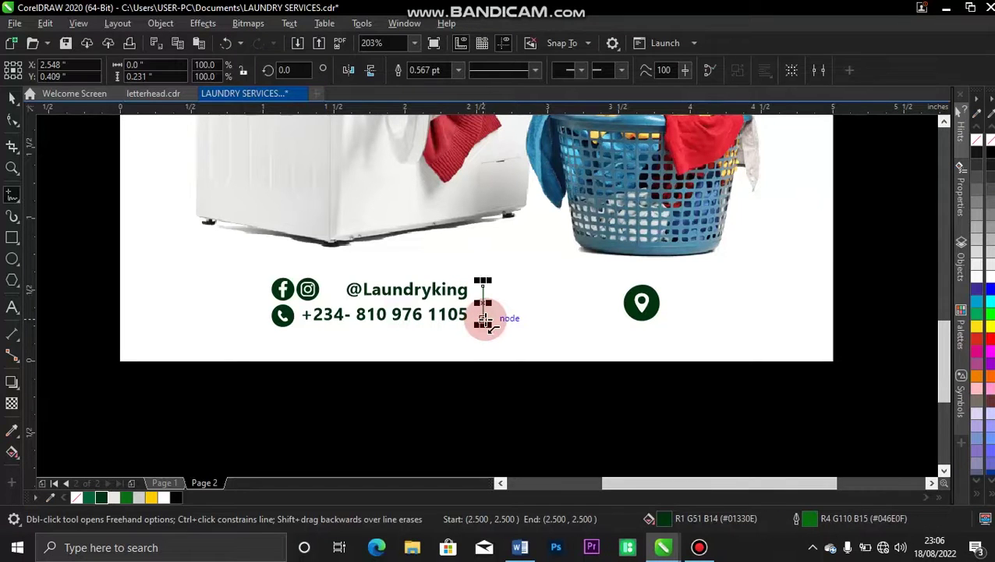
left_click(457, 71)
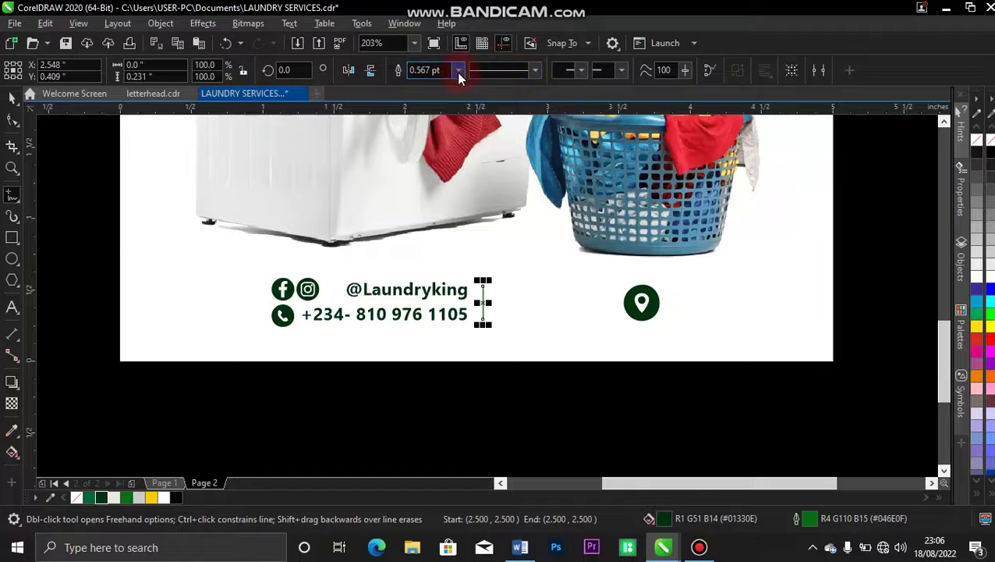
left_click(433, 131)
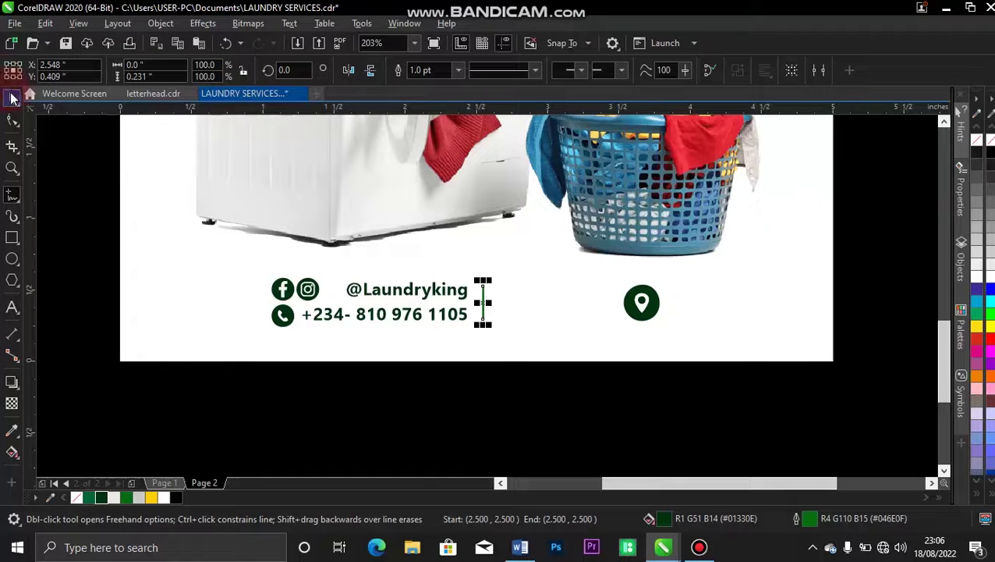
left_click(12, 98)
left_click(97, 356)
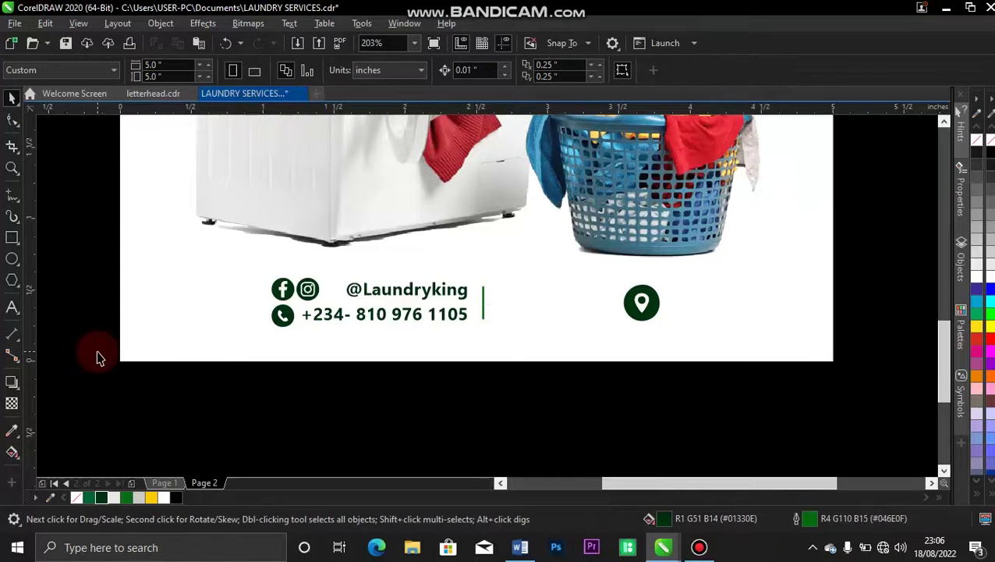
left_click(641, 306)
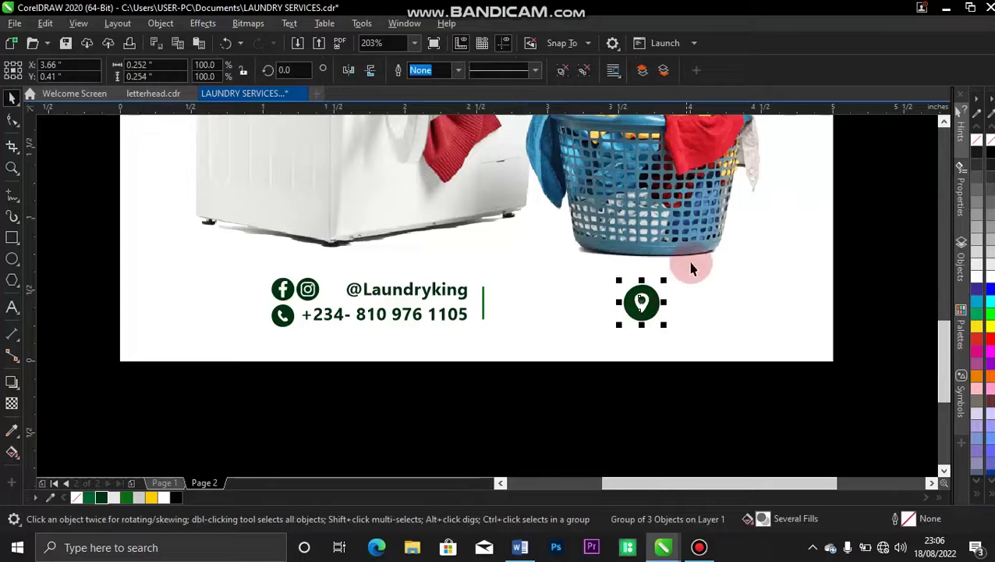
left_click_drag(665, 279, 648, 297)
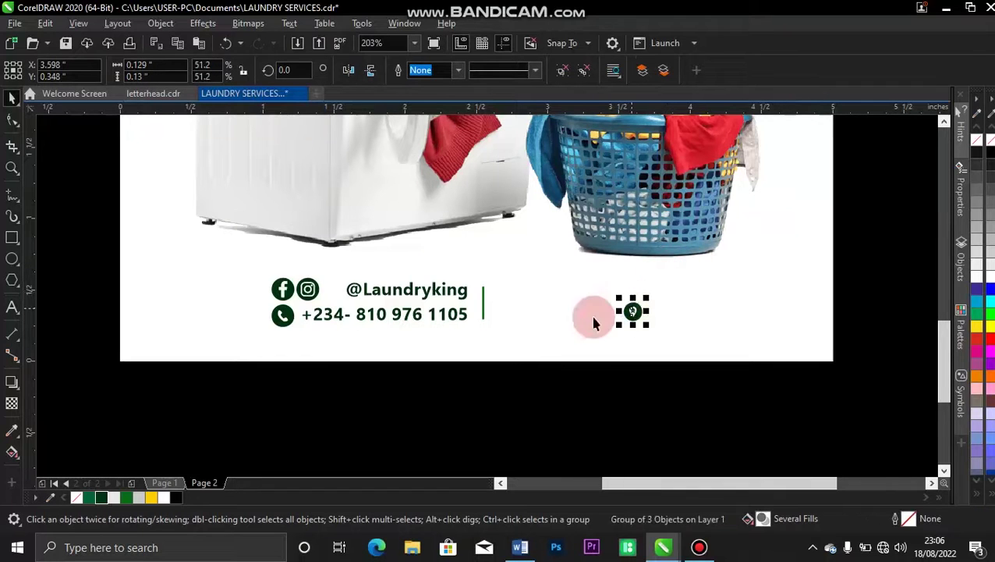
left_click(406, 293)
left_click_drag(407, 286, 556, 294)
right_click(555, 294)
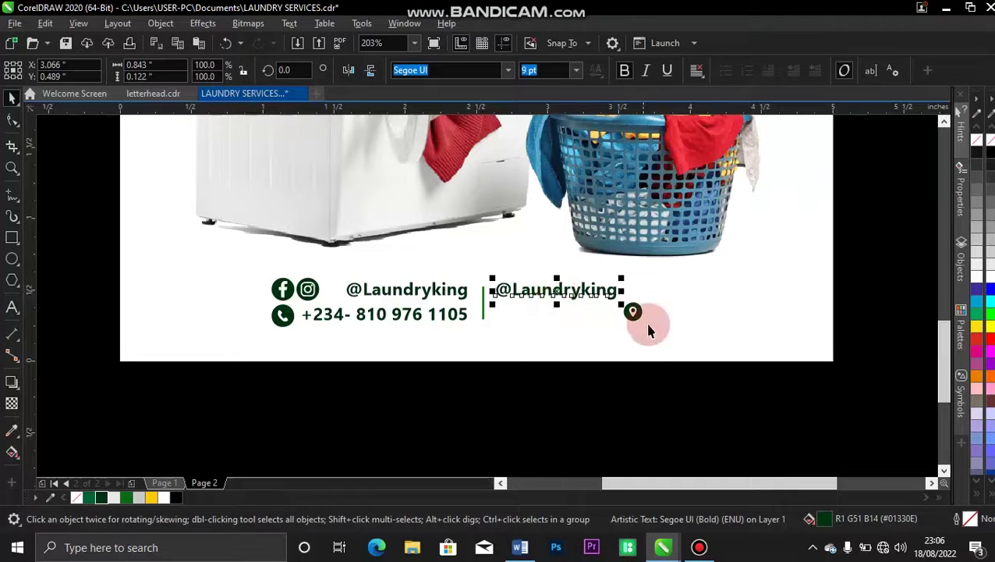
left_click_drag(633, 311, 734, 310)
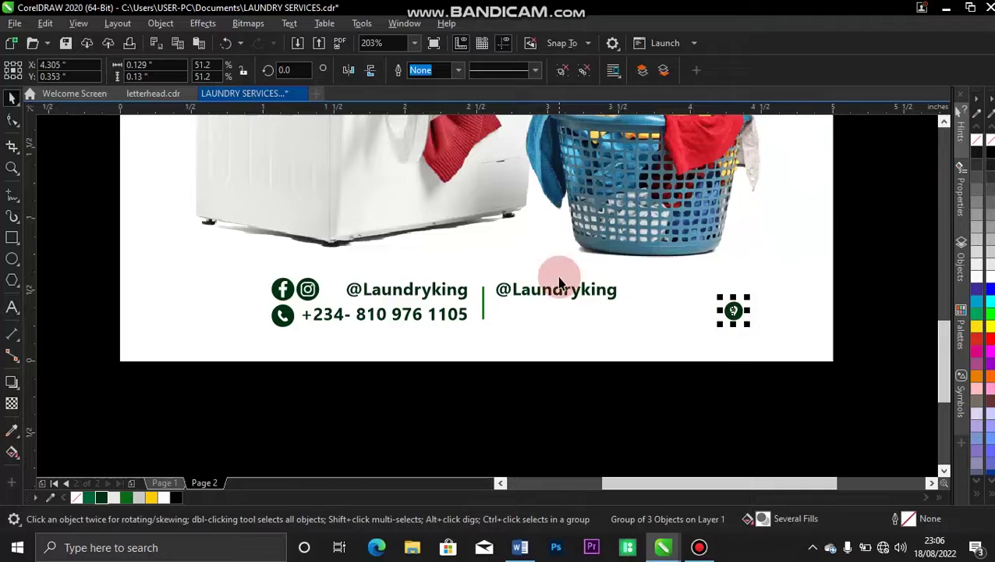
Replace the copied text with the street line of the business address, fixing typos.
double_click(596, 290)
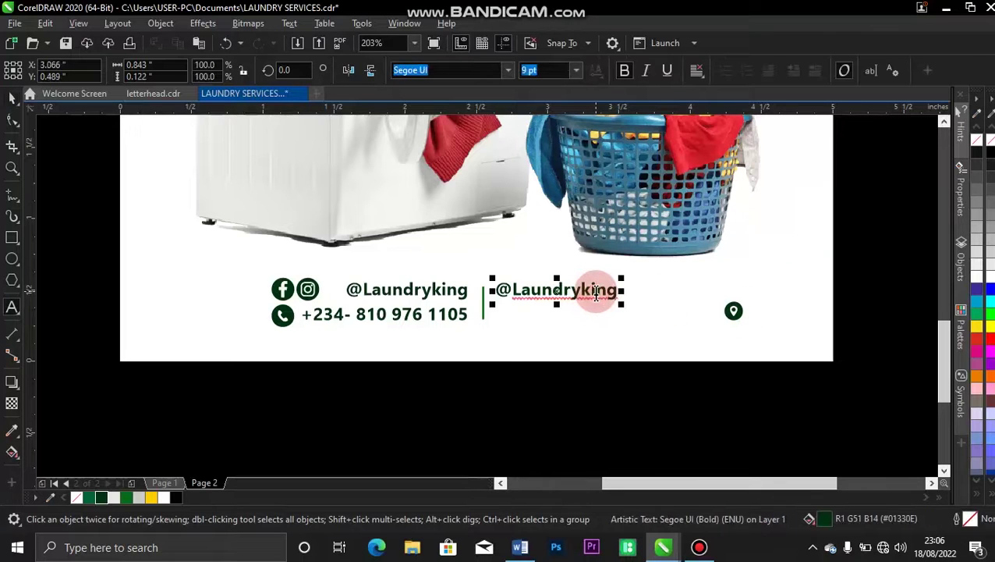
left_click(596, 290)
double_click(596, 292)
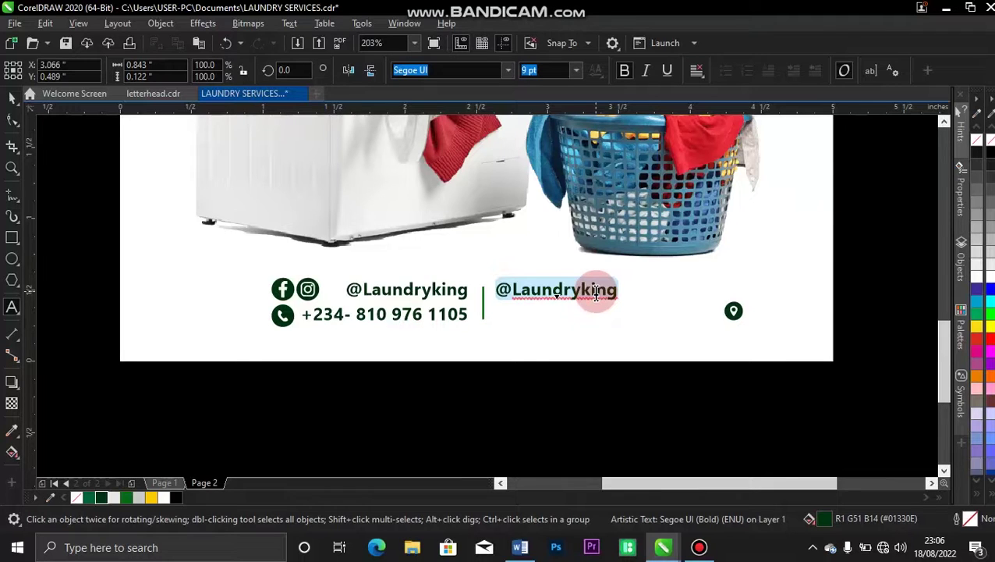
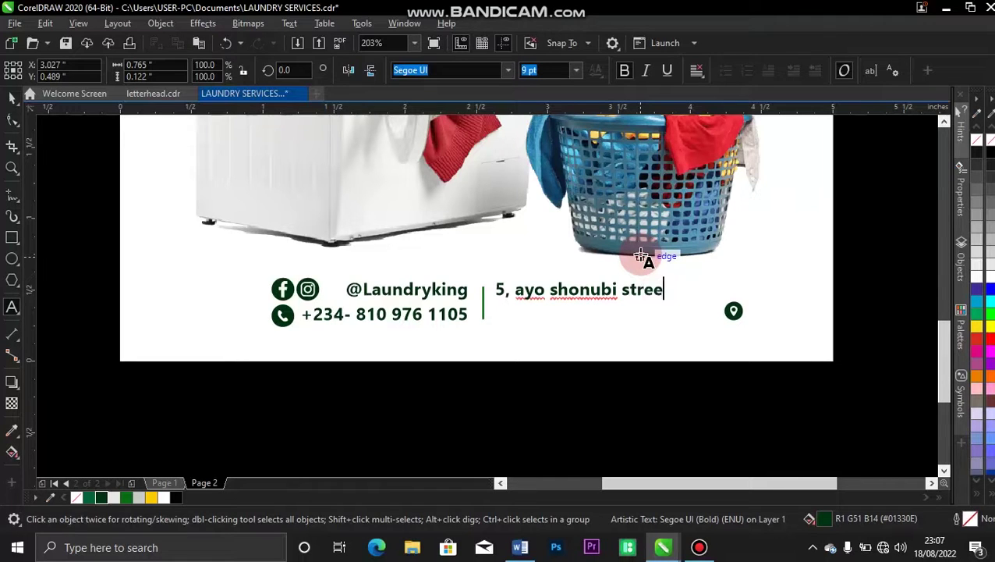
Add the area and state as a second address line, then open Change Case for it.
key("Return")
type("okota, ")
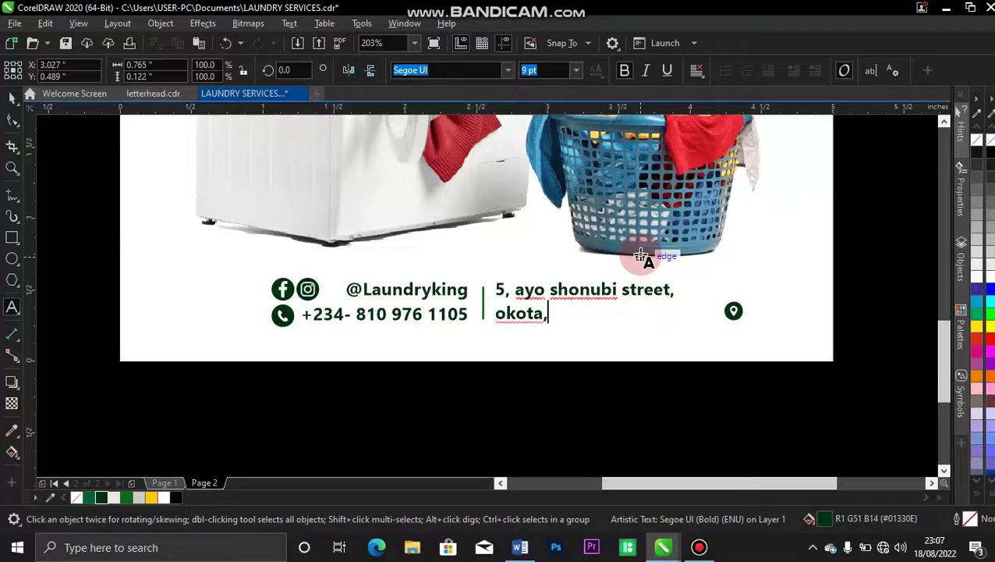
type("lagos ")
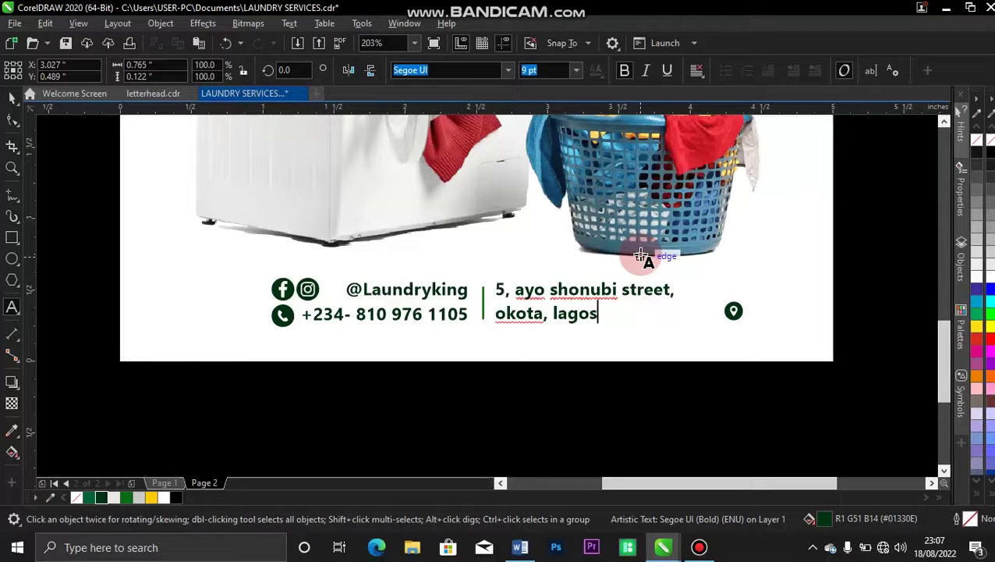
type("state")
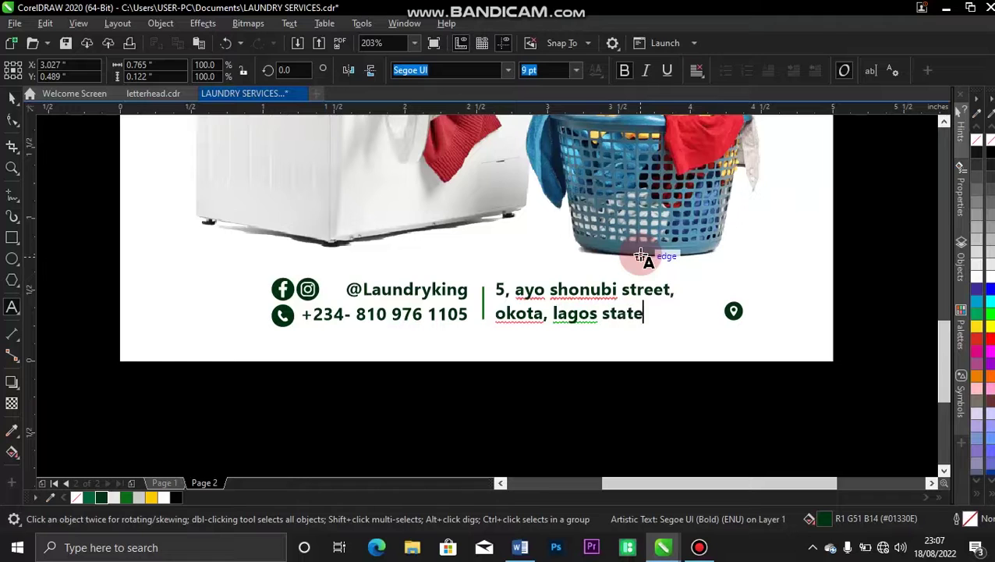
key("ctrl+a")
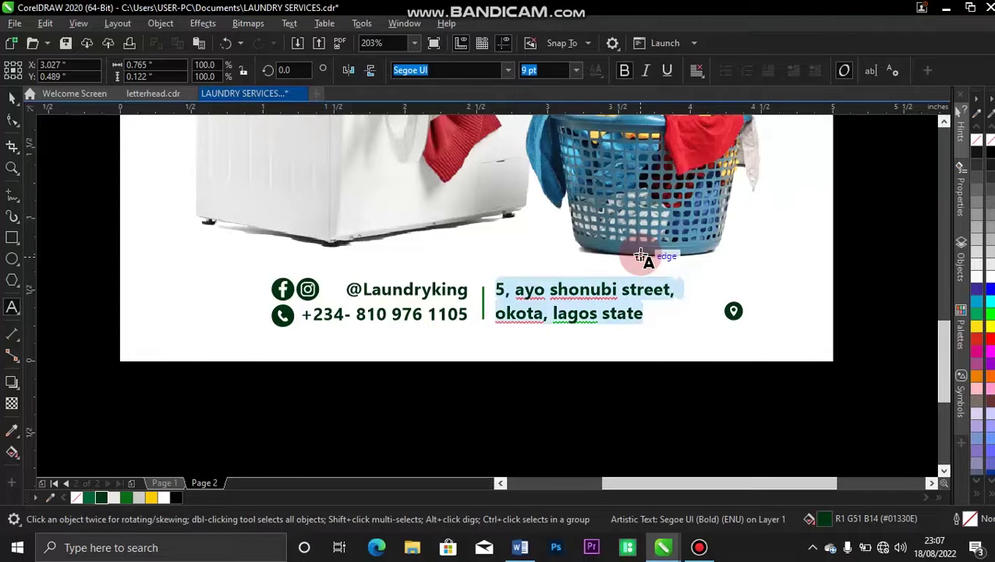
key("shift+F3")
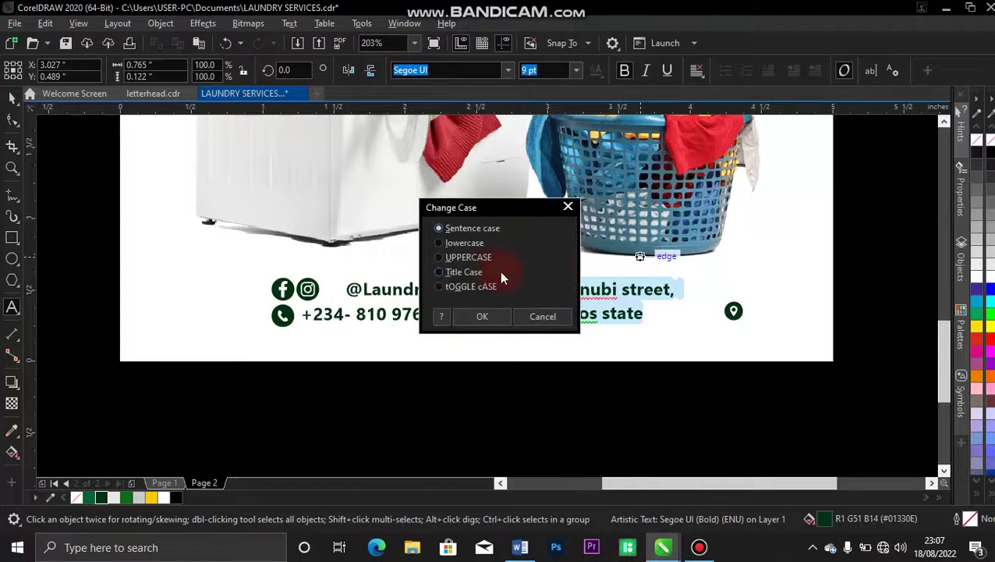
Change the address to Title Case and move the location pin left beside it.
left_click(463, 272)
left_click(480, 316)
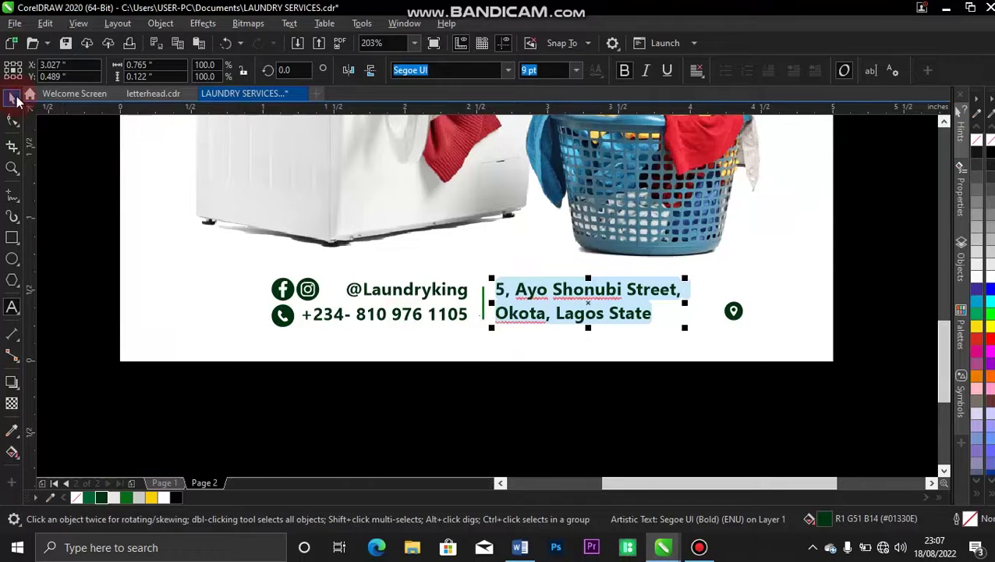
left_click(12, 97)
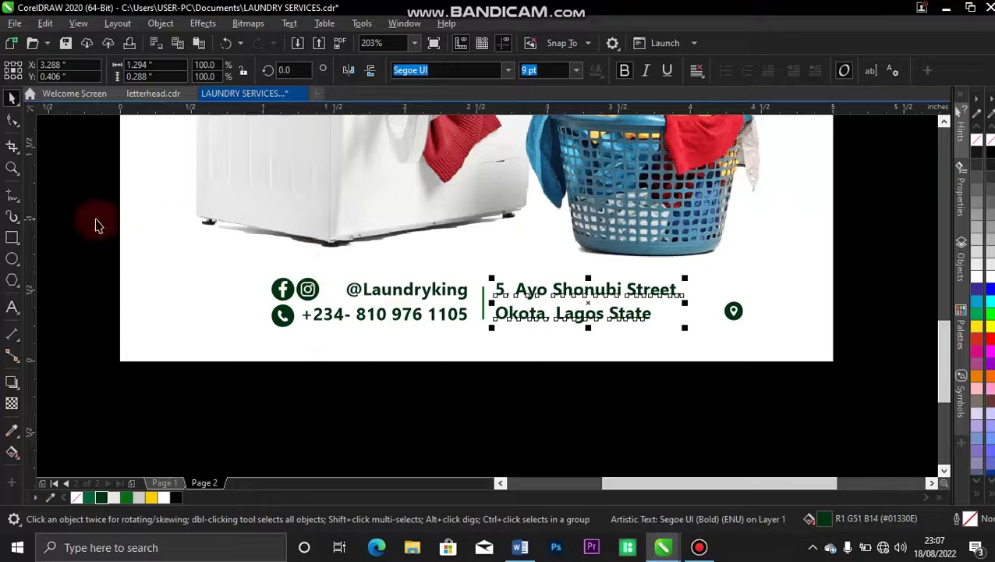
left_click(566, 416)
left_click_drag(733, 312, 675, 315)
left_click(721, 383)
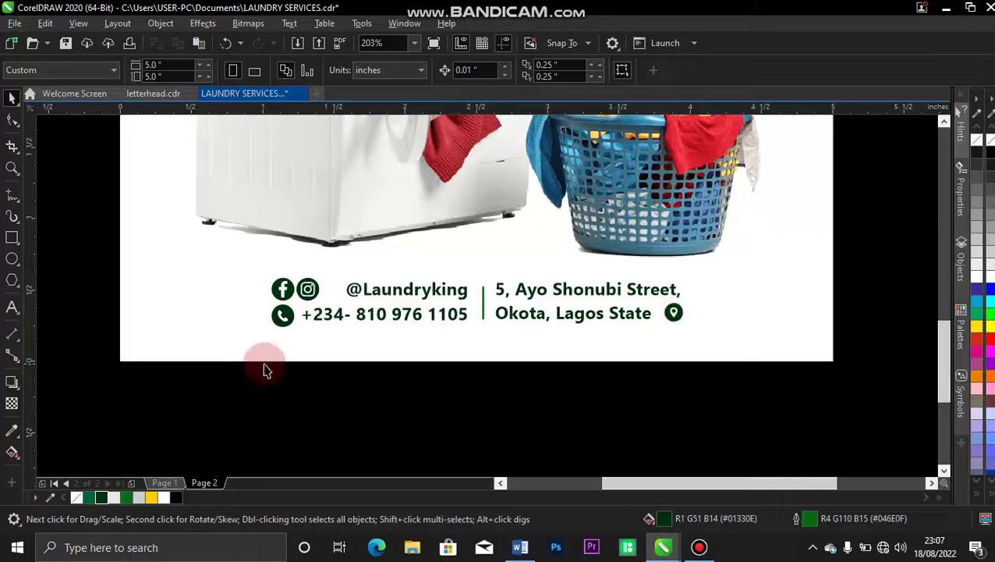
Marquee-select the seven contact-strip objects and group them with Ctrl+G.
left_click_drag(242, 387, 723, 226)
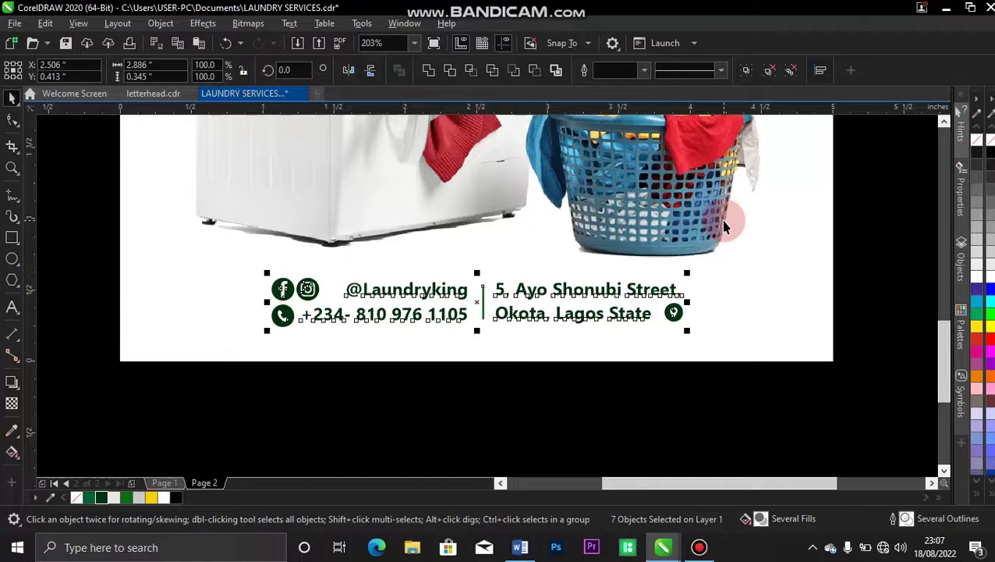
key("ctrl+g")
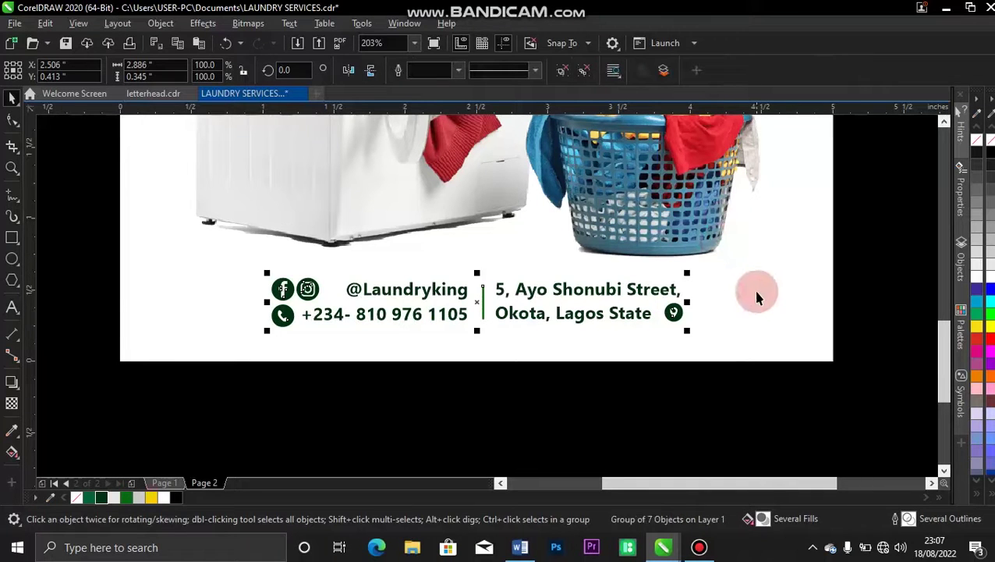
left_click(757, 294, "shift")
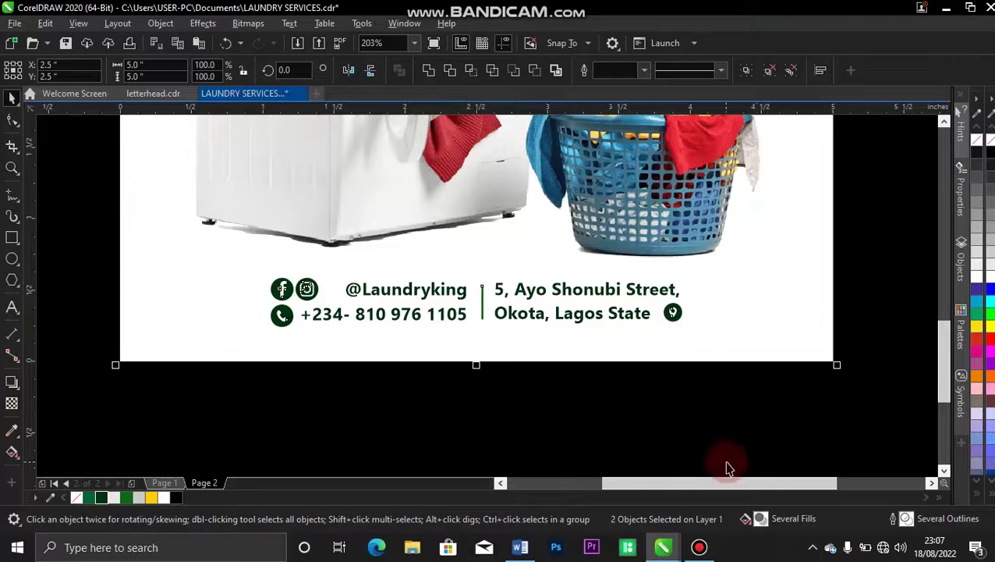
left_click(728, 434)
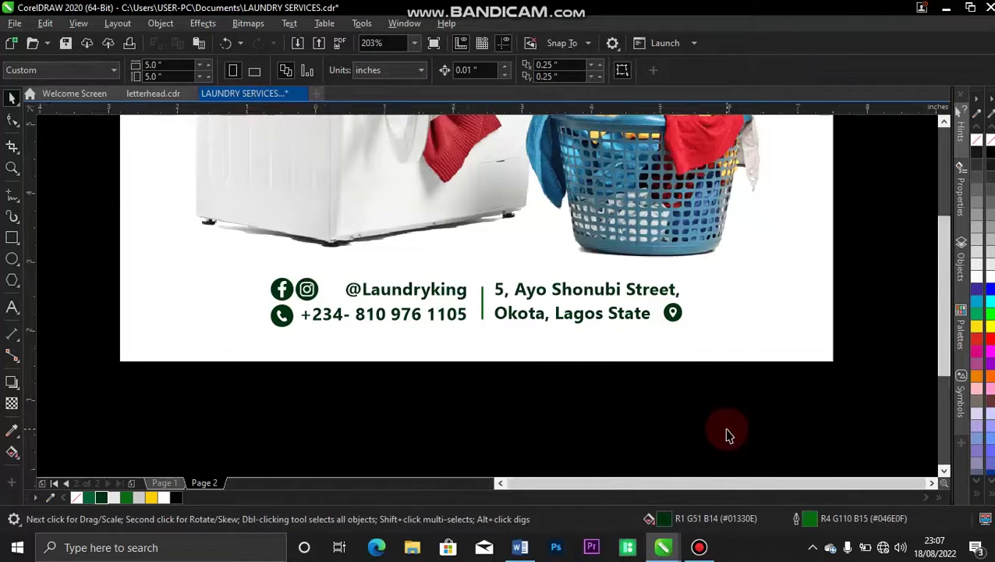
key("shift+F4")
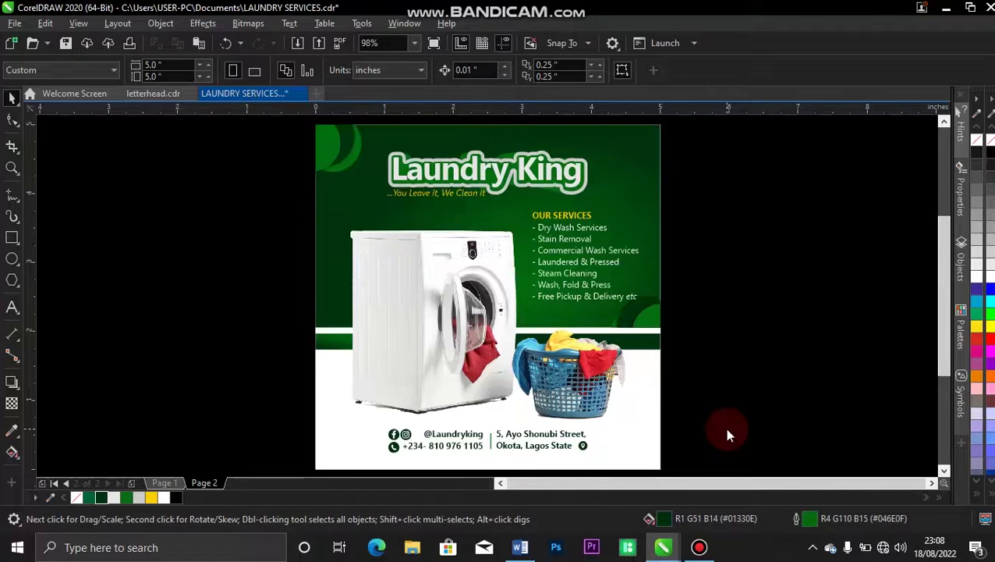
key("ctrl+e")
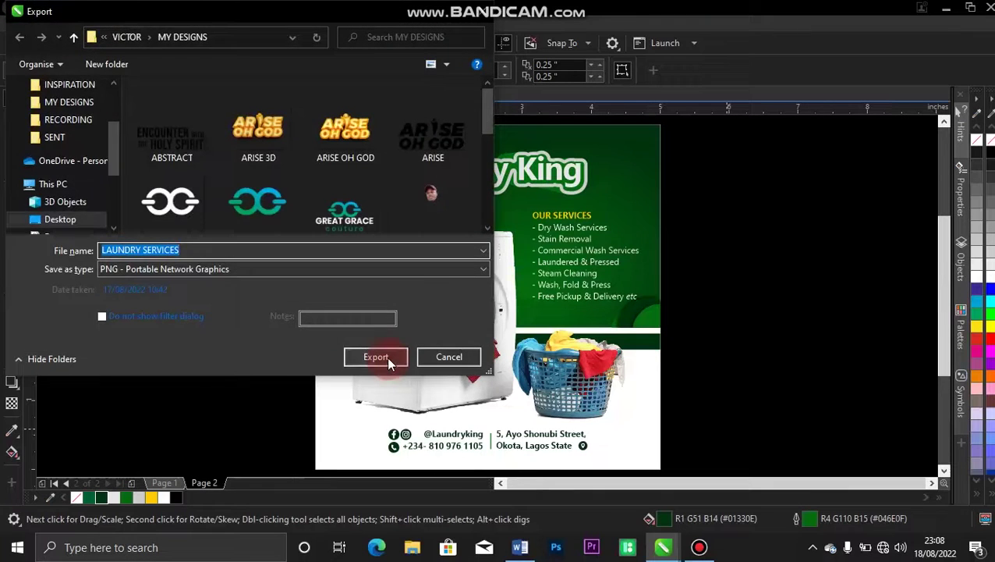
left_click(386, 356)
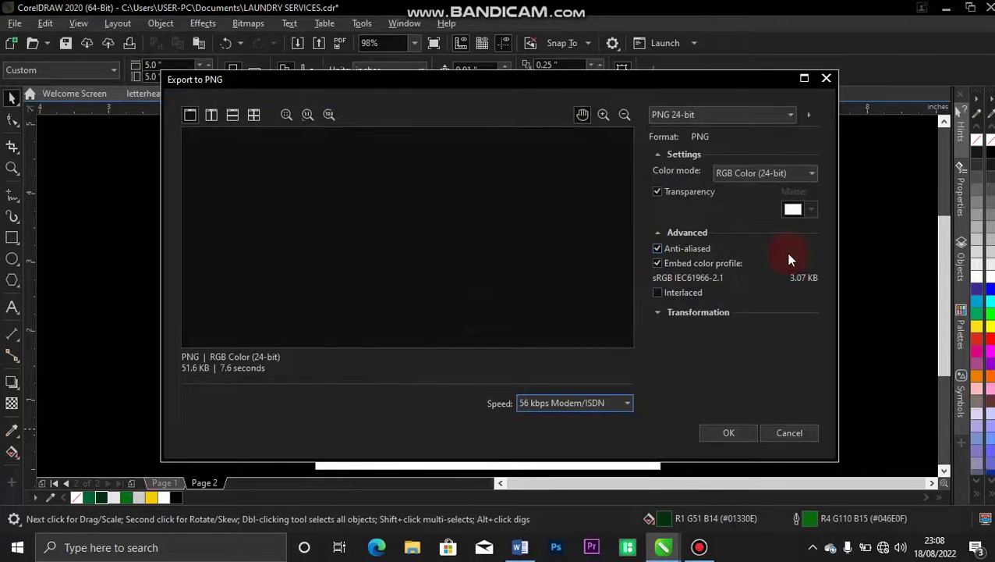
left_click(773, 173)
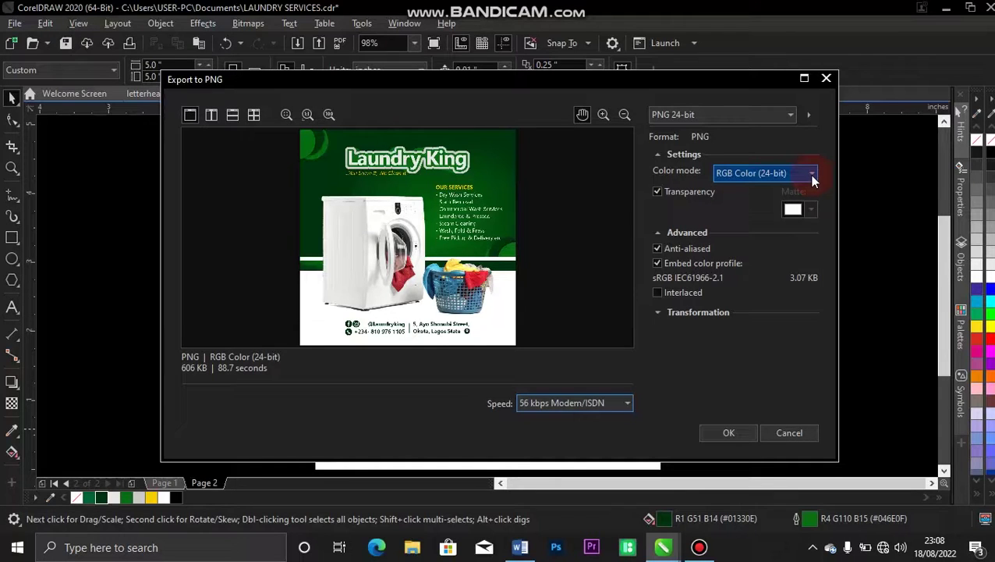
left_click(811, 173)
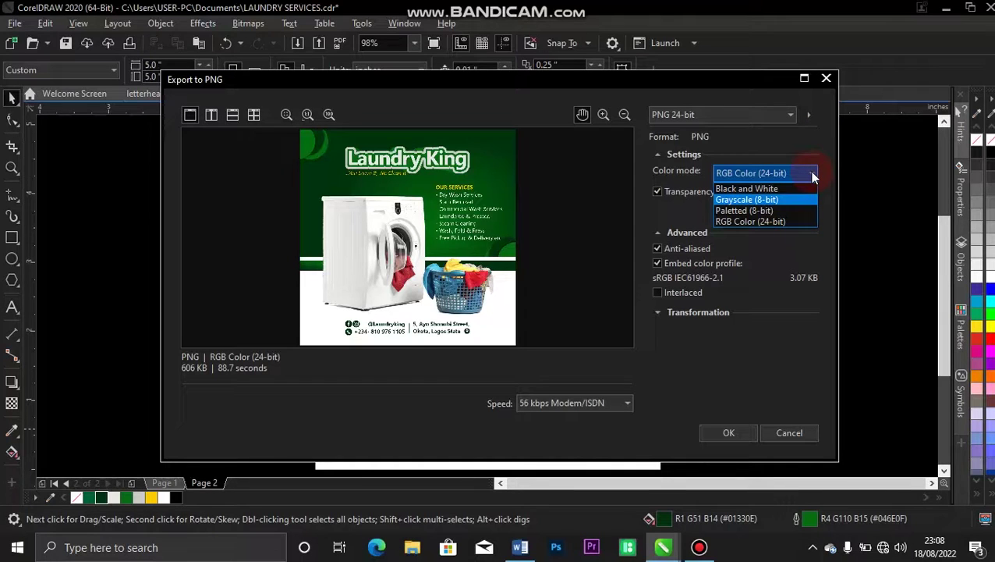
left_click(810, 172)
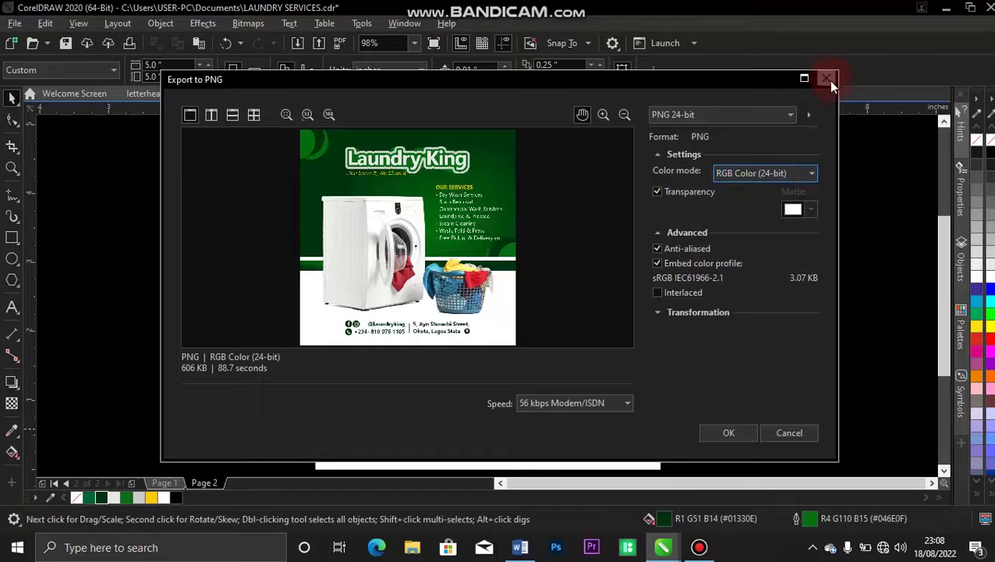
left_click(791, 117)
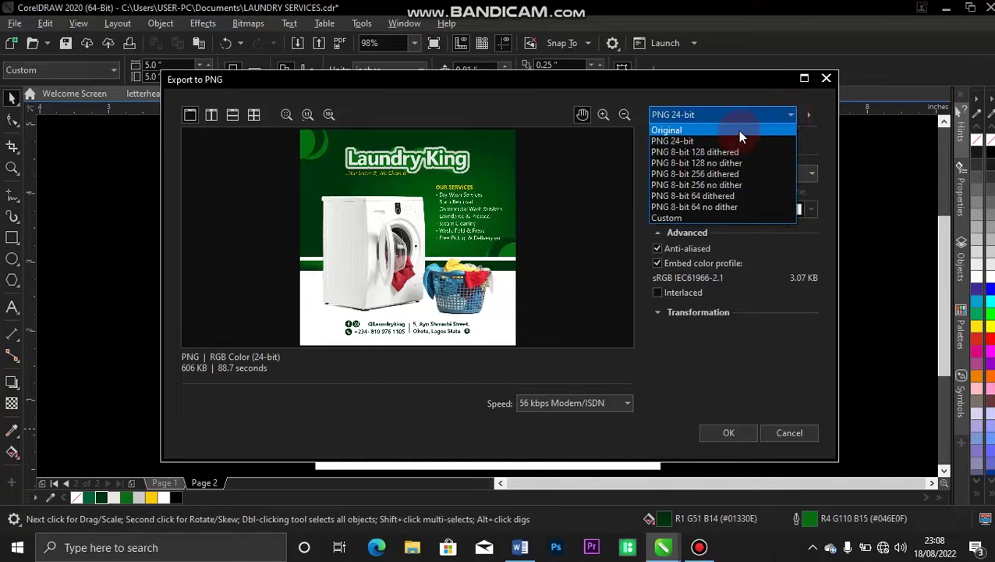
left_click(791, 116)
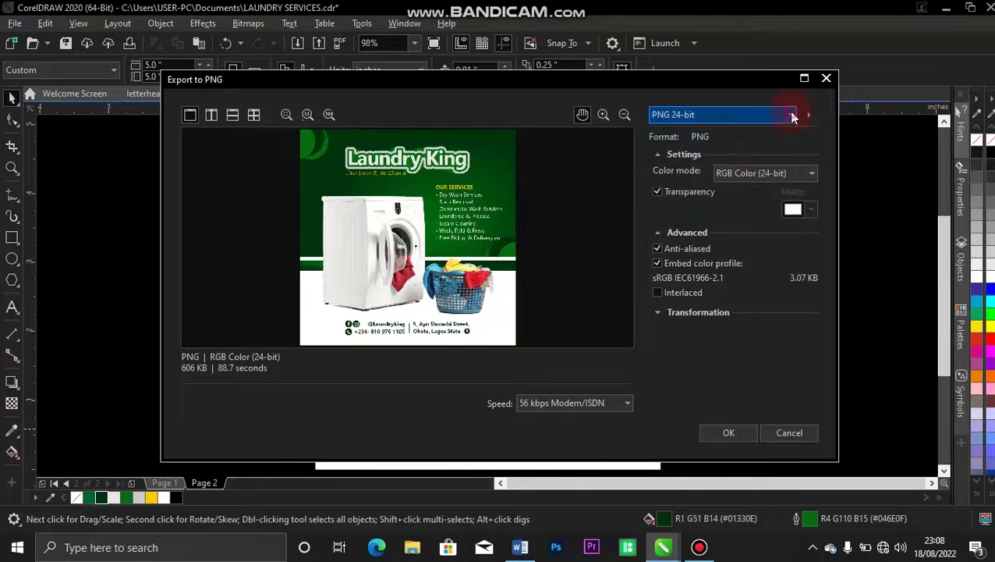
left_click(827, 79)
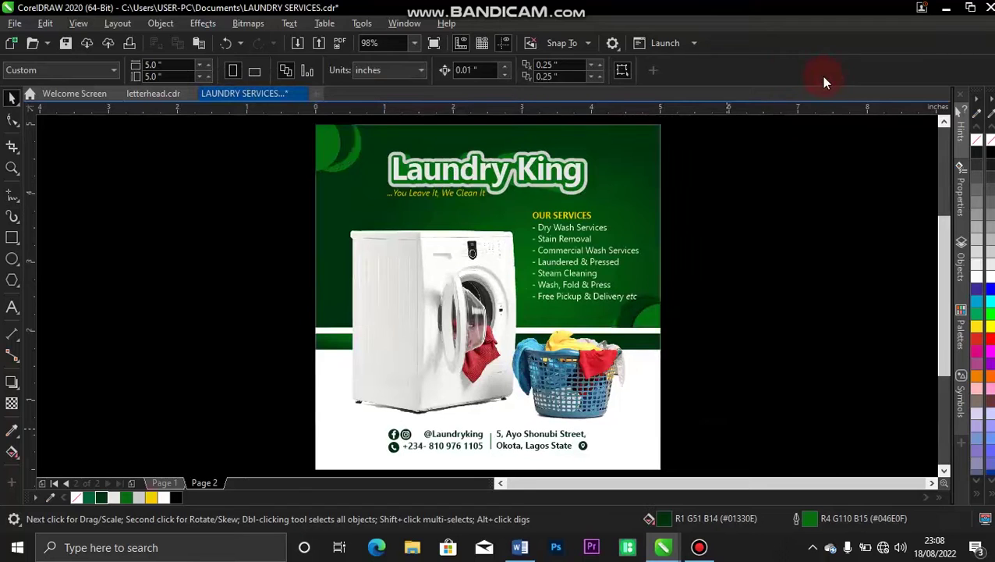
left_click(196, 163)
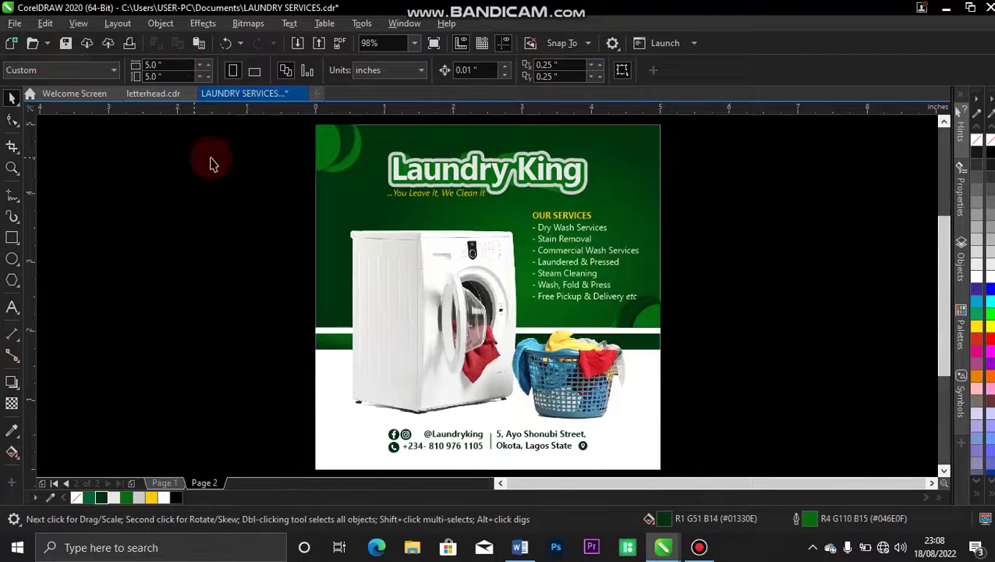
Export the flyer as JPG, replacing the existing LAUNDRY SERVICES.jpg file.
left_click(425, 296)
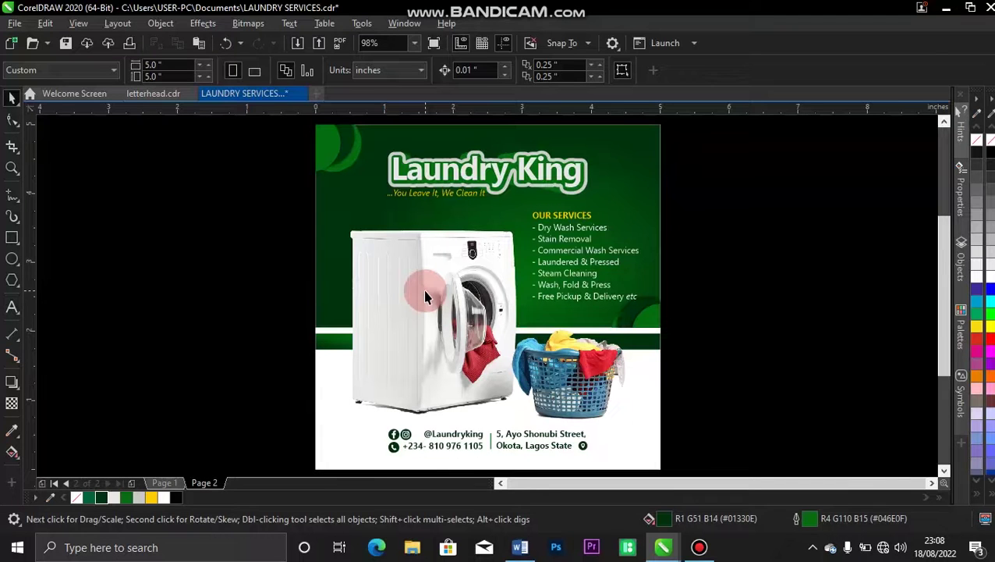
key("ctrl+e")
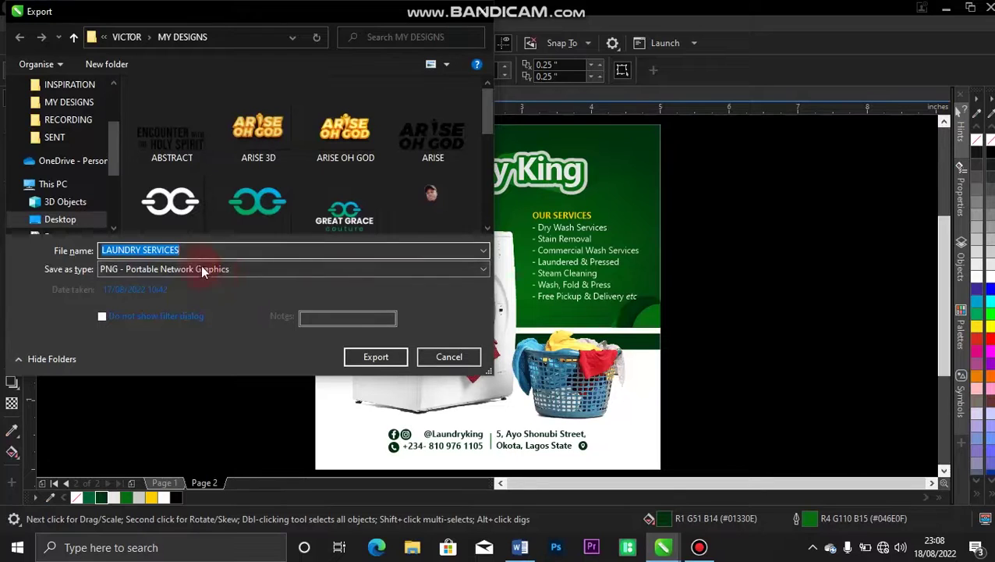
left_click(455, 267)
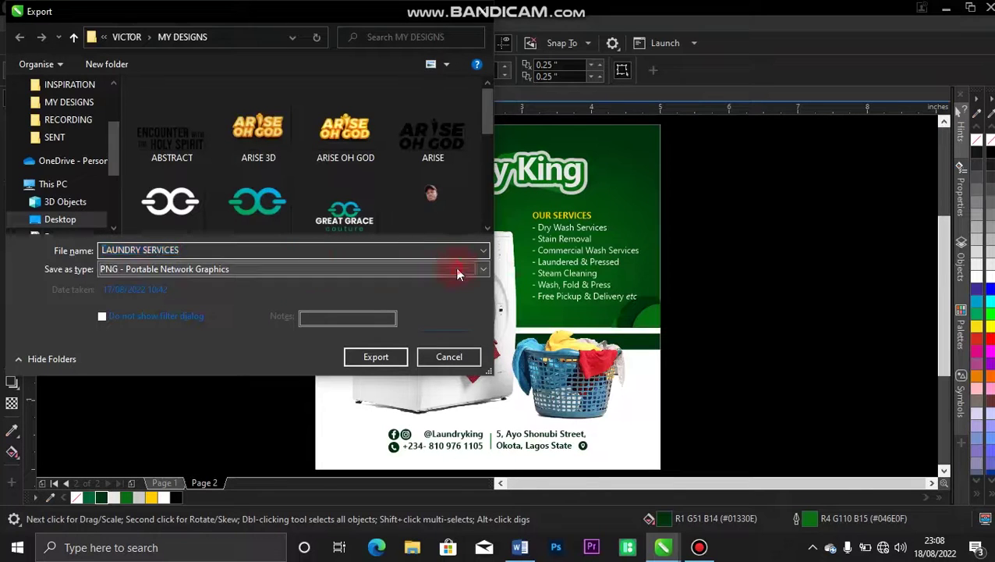
left_click(251, 18)
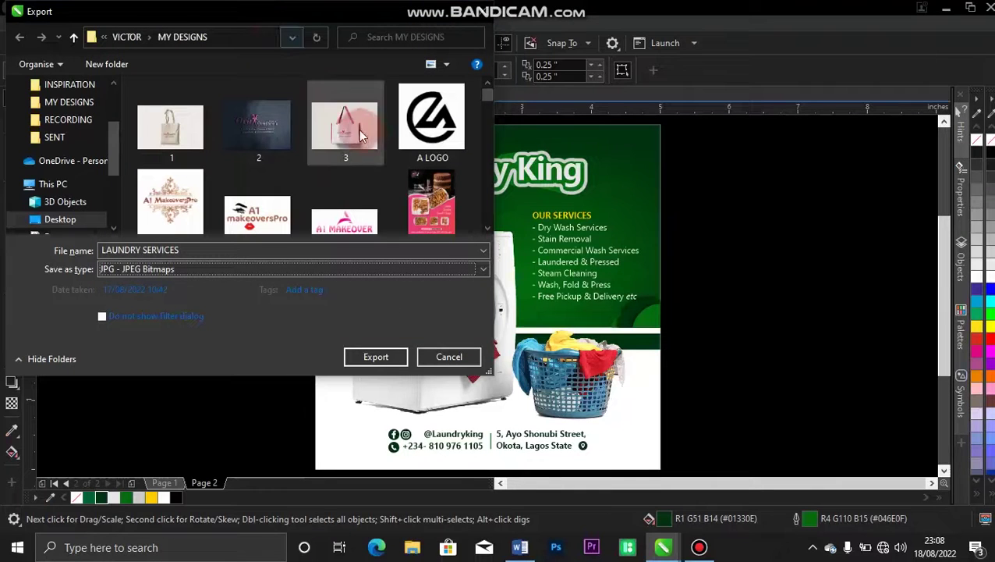
left_click(397, 352)
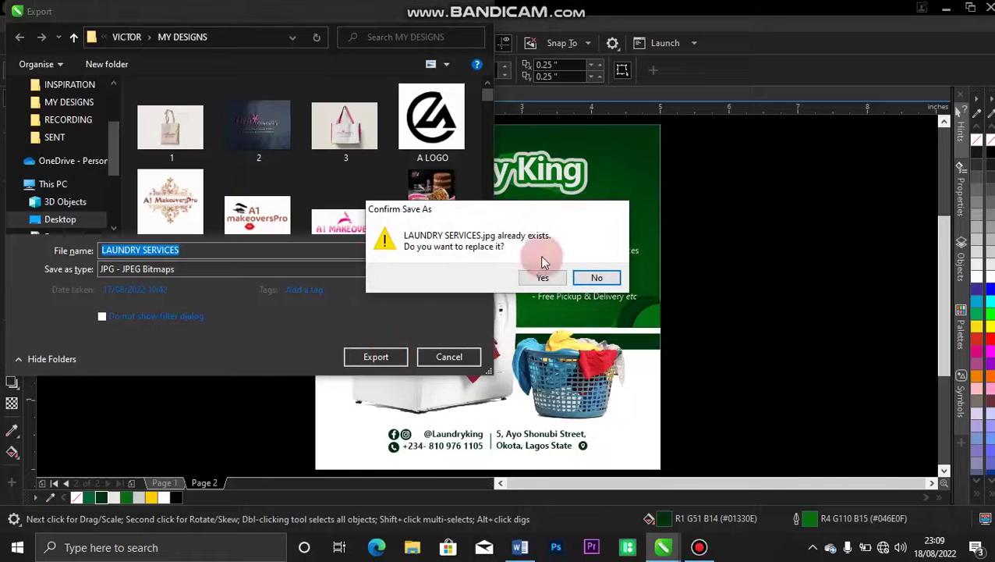
left_click(544, 279)
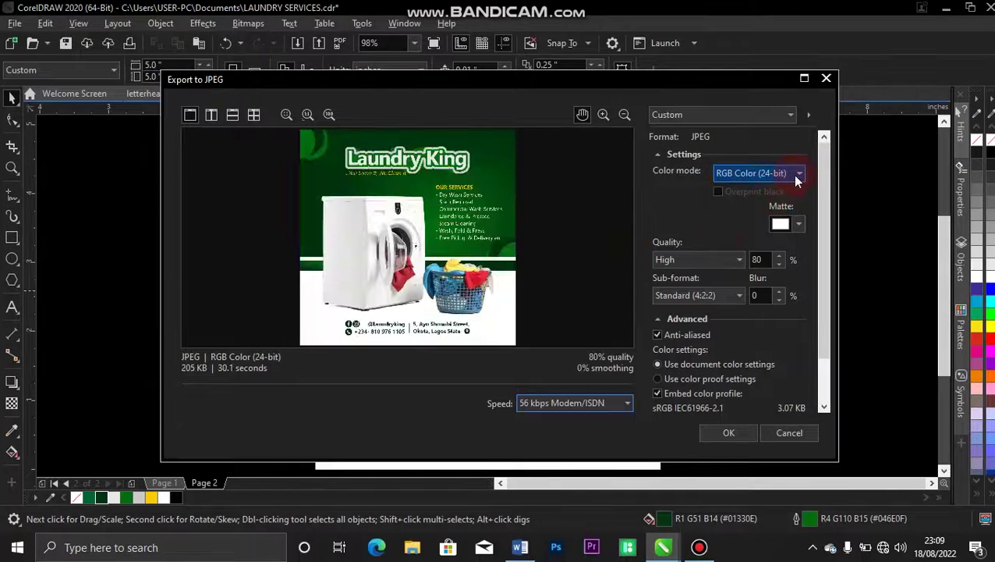
Choose CMYK Color in the JPEG settings, close them without exporting, and show Page 1.
left_click(792, 174)
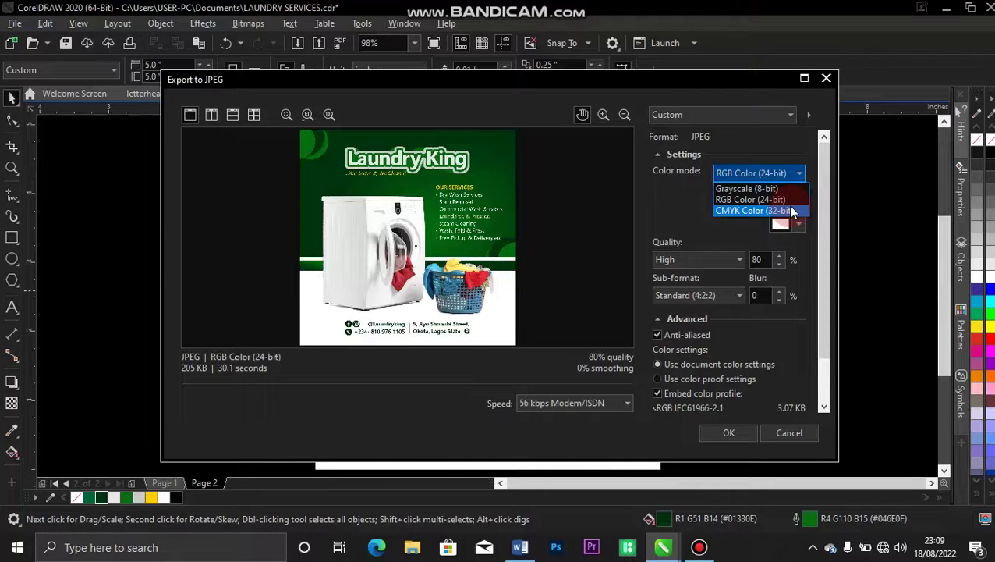
left_click(782, 212)
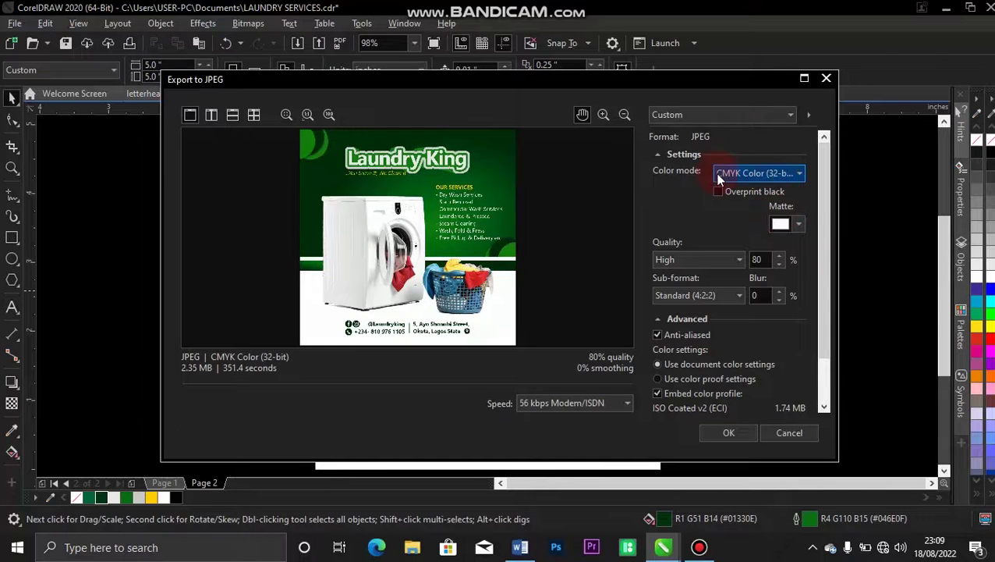
left_click(826, 78)
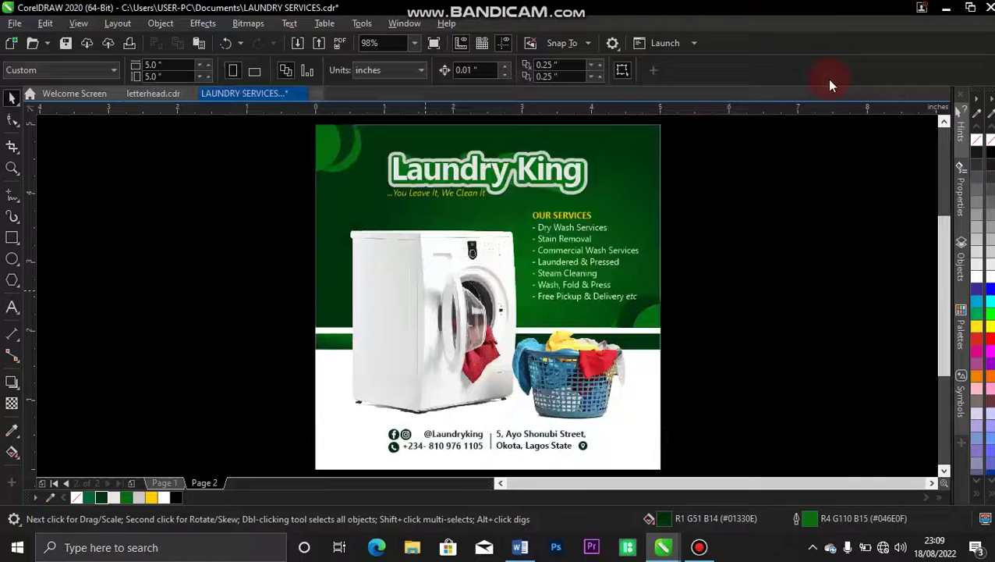
left_click(165, 482)
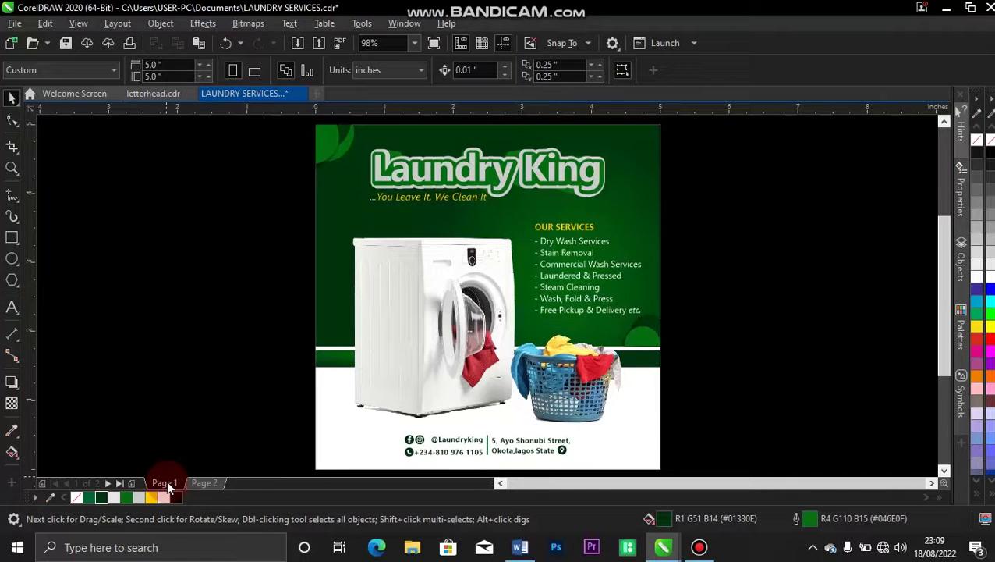